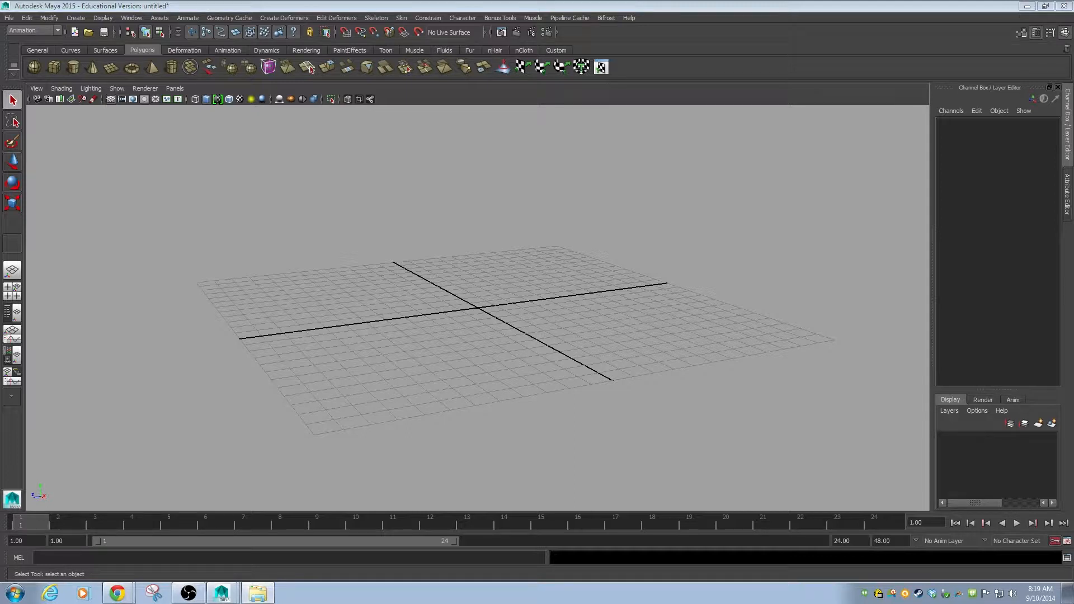
Examine the scenes, images, movies and sourceimages folders of the Character-3dAnimation project in Windows Explorer.
{"action": "left_click_drag", "start_coordinate": [1073, 148], "coordinate": [605, 119]}
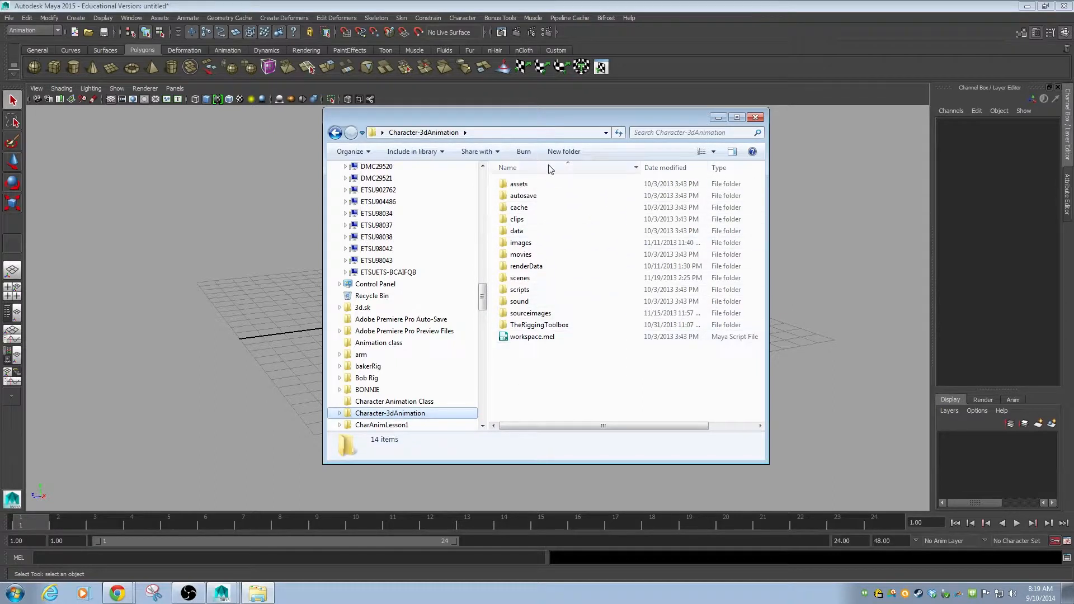
{"action": "double_click", "coordinate": [511, 280]}
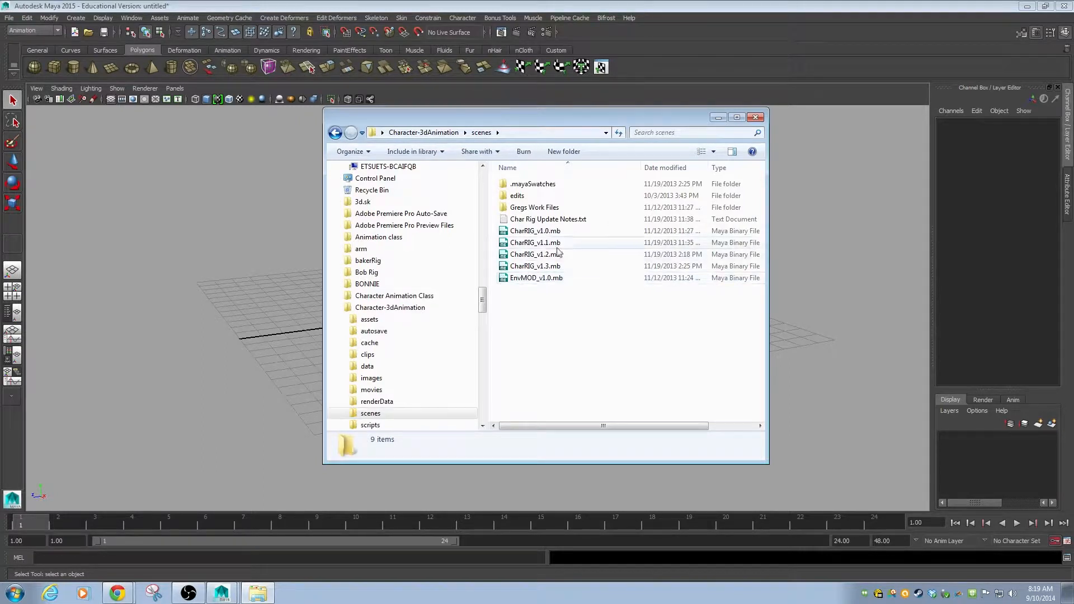
{"action": "left_click", "coordinate": [392, 379]}
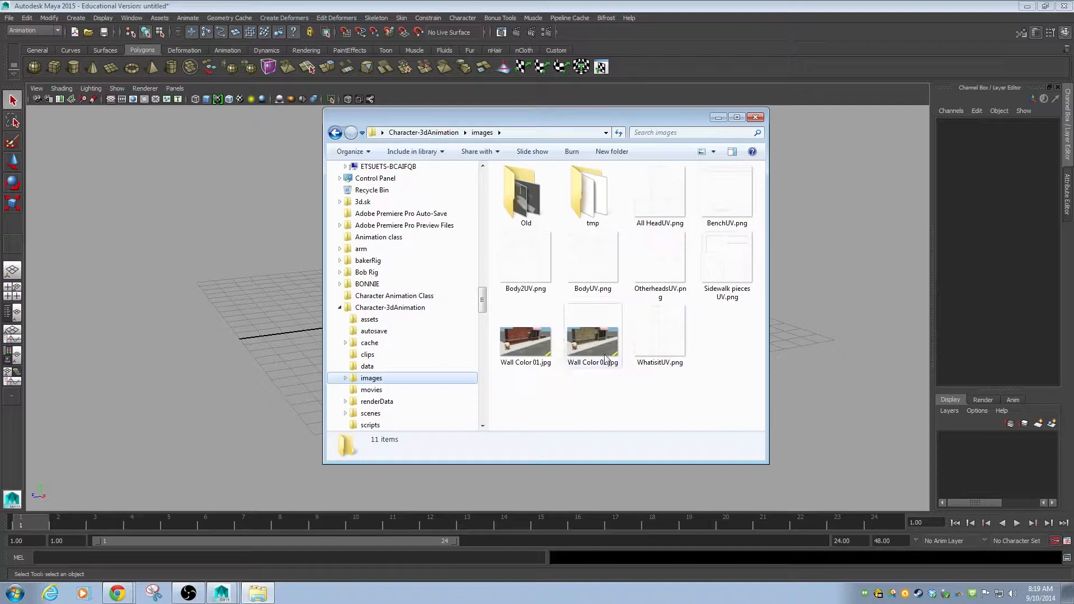
{"action": "left_click_drag", "start_coordinate": [481, 300], "coordinate": [482, 313]}
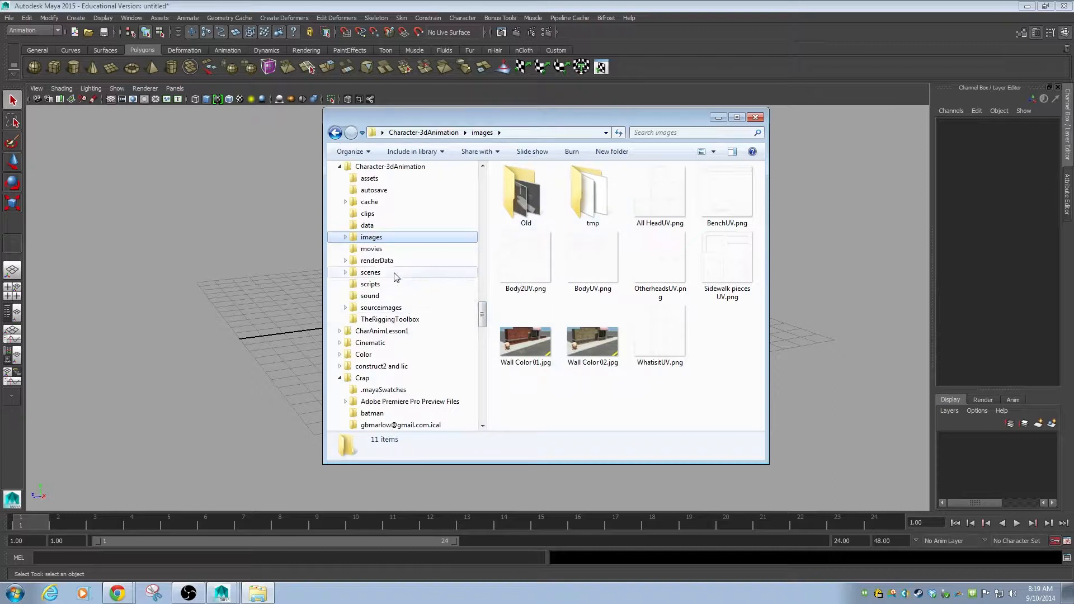
{"action": "left_click", "coordinate": [379, 252]}
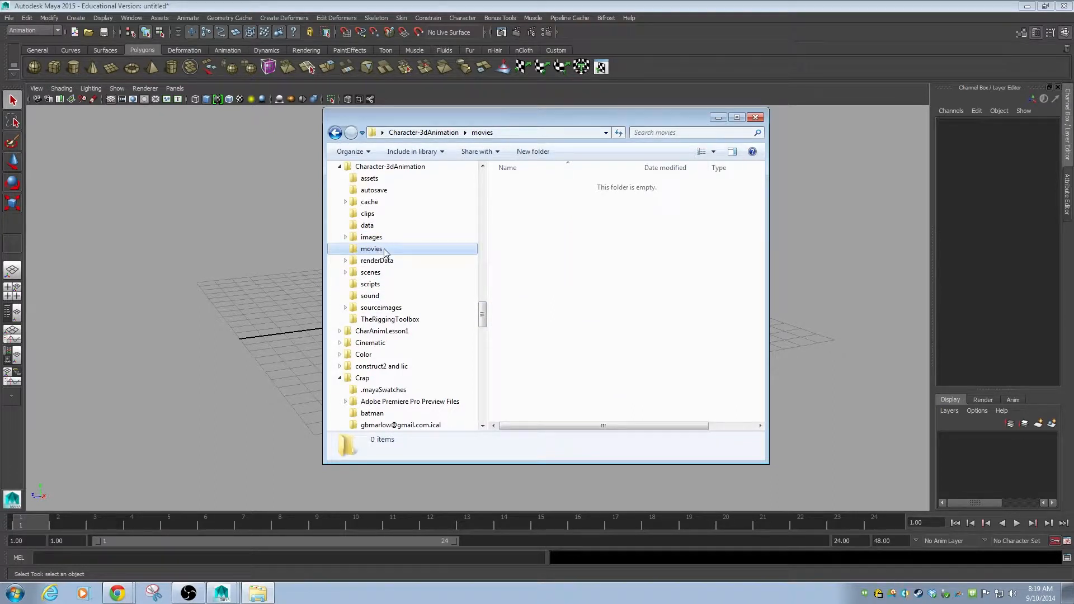
{"action": "left_click", "coordinate": [388, 309]}
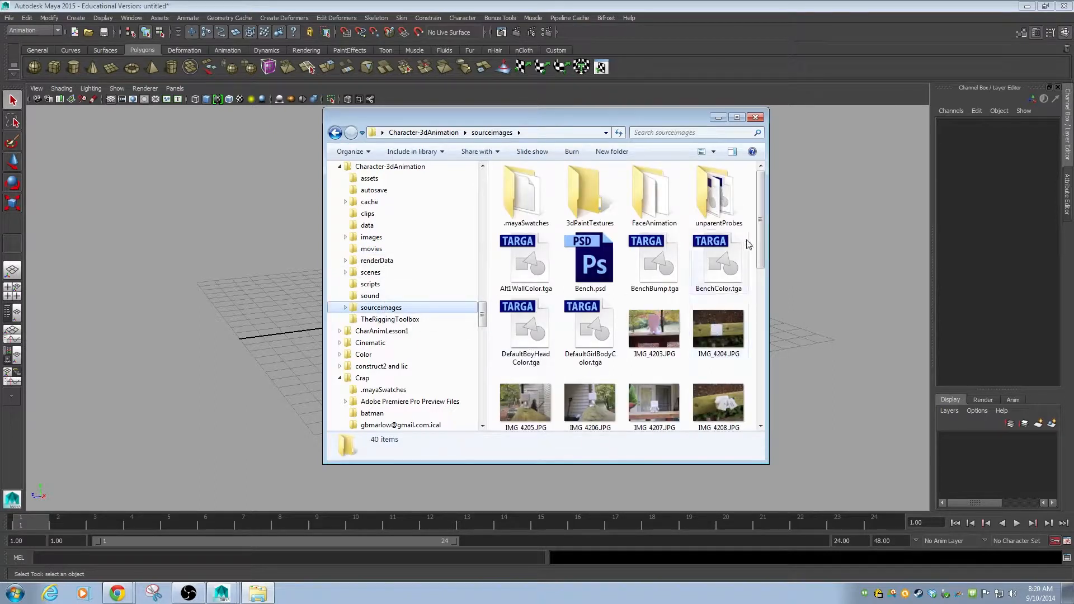
{"action": "mouse_move", "coordinate": [761, 245]}
{"action": "left_mouse_down"}
{"action": "mouse_move", "coordinate": [744, 406]}
{"action": "mouse_move", "coordinate": [750, 241]}
{"action": "left_mouse_up"}
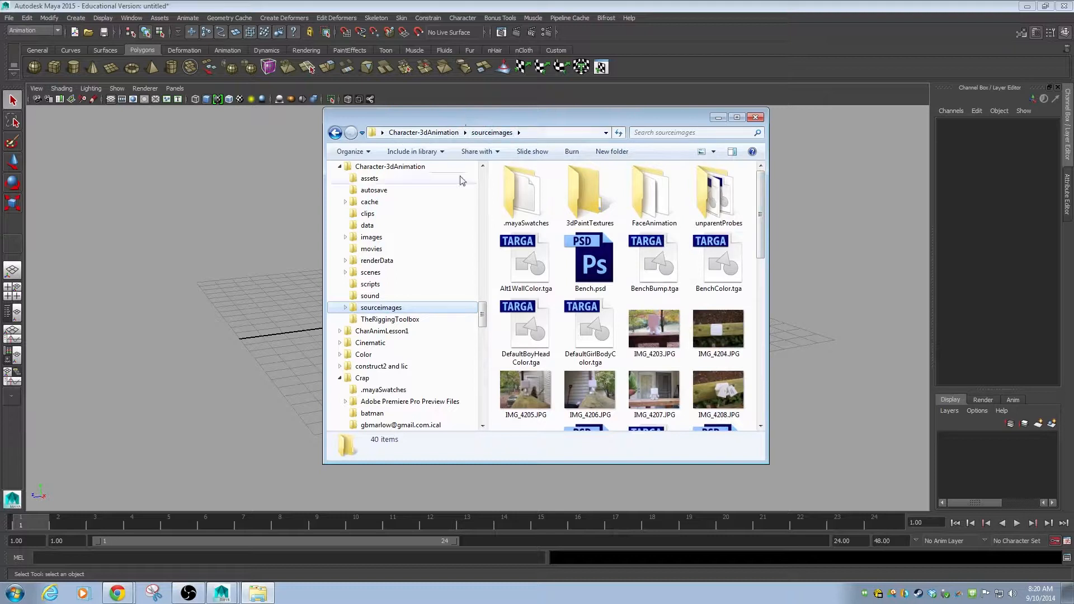
{"action": "left_click_drag", "start_coordinate": [483, 315], "coordinate": [485, 302]}
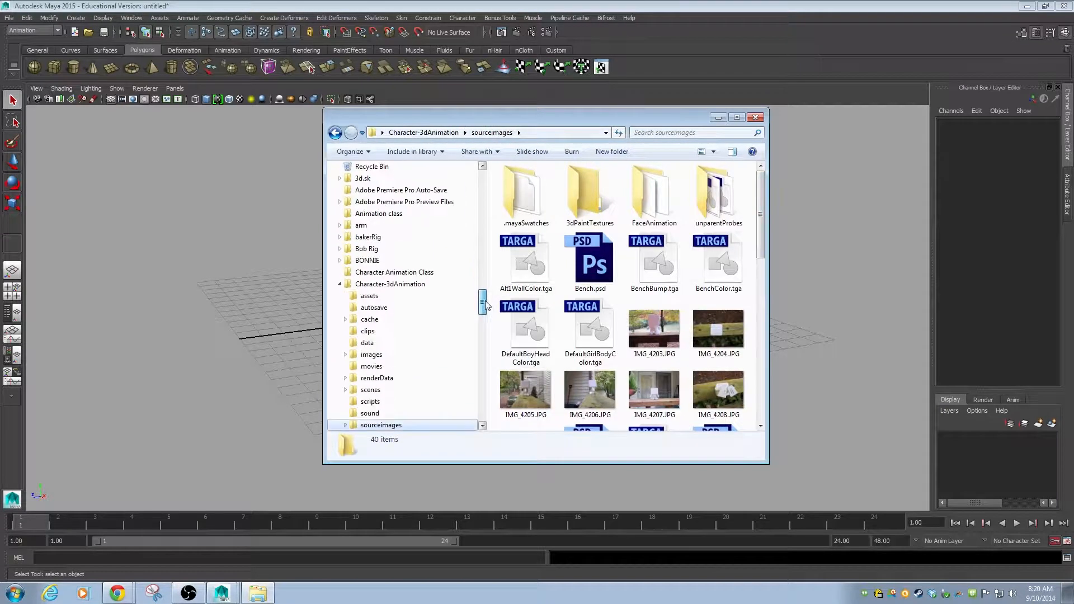
{"action": "double_click", "coordinate": [369, 284]}
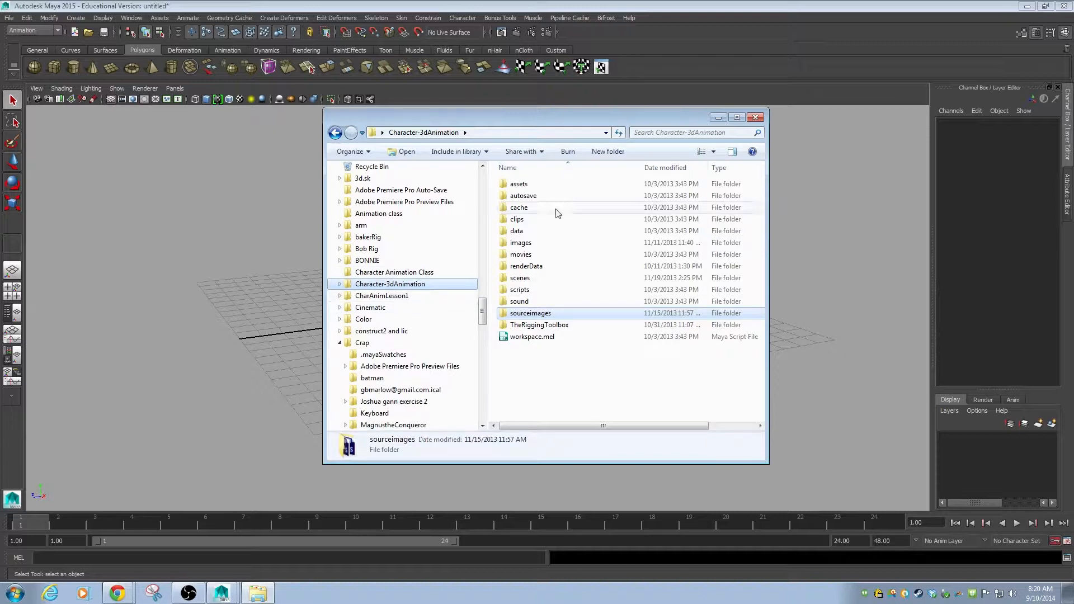
{"action": "left_click", "coordinate": [718, 117]}
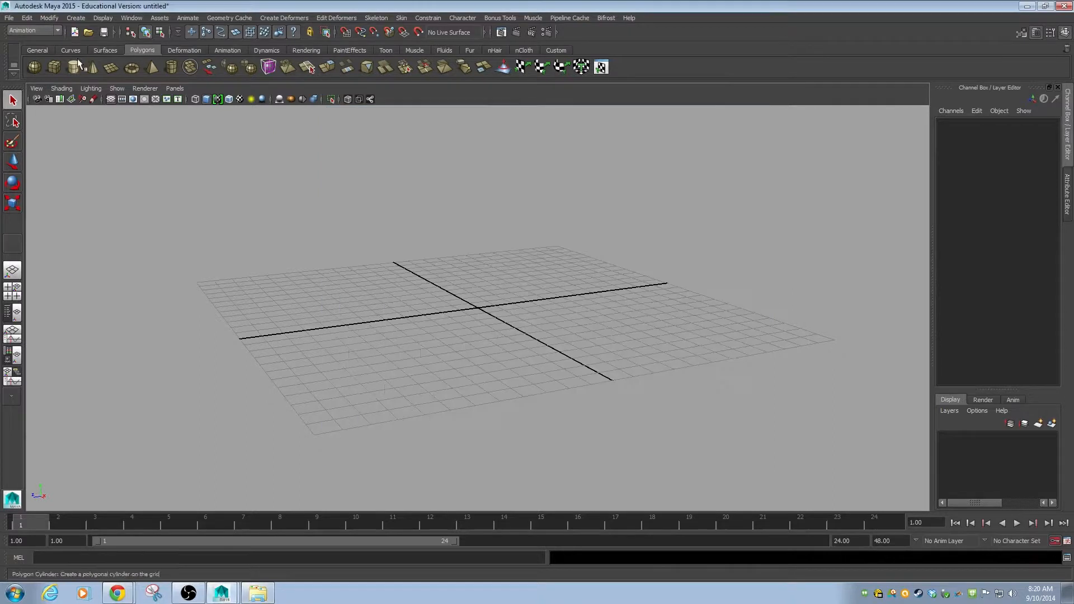
Start a new project in the Project Window and name it Breakfast.
{"action": "left_click", "coordinate": [9, 19]}
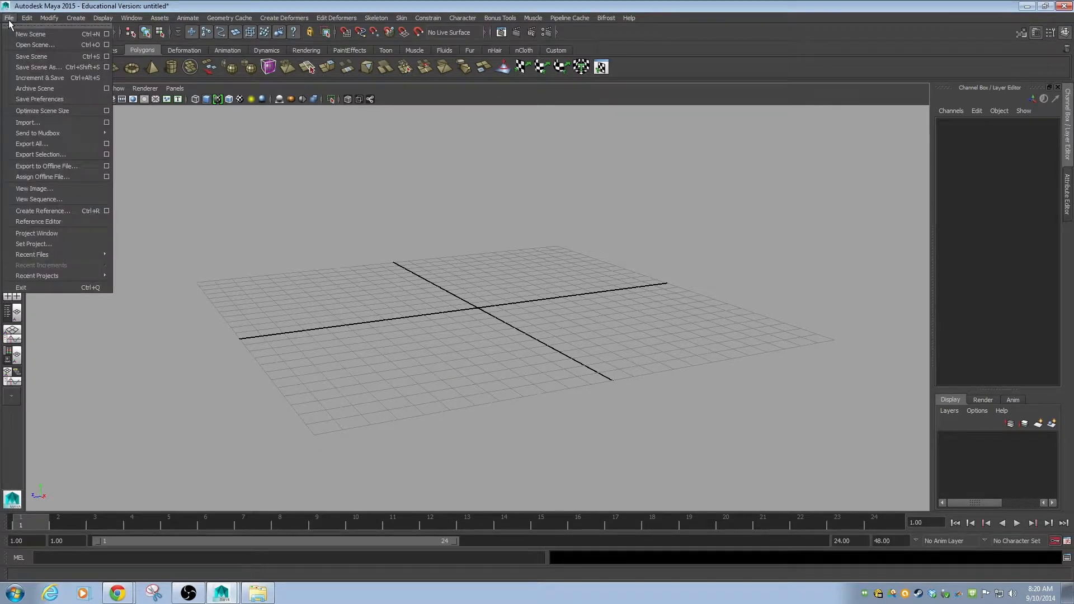
{"action": "left_click", "coordinate": [55, 233]}
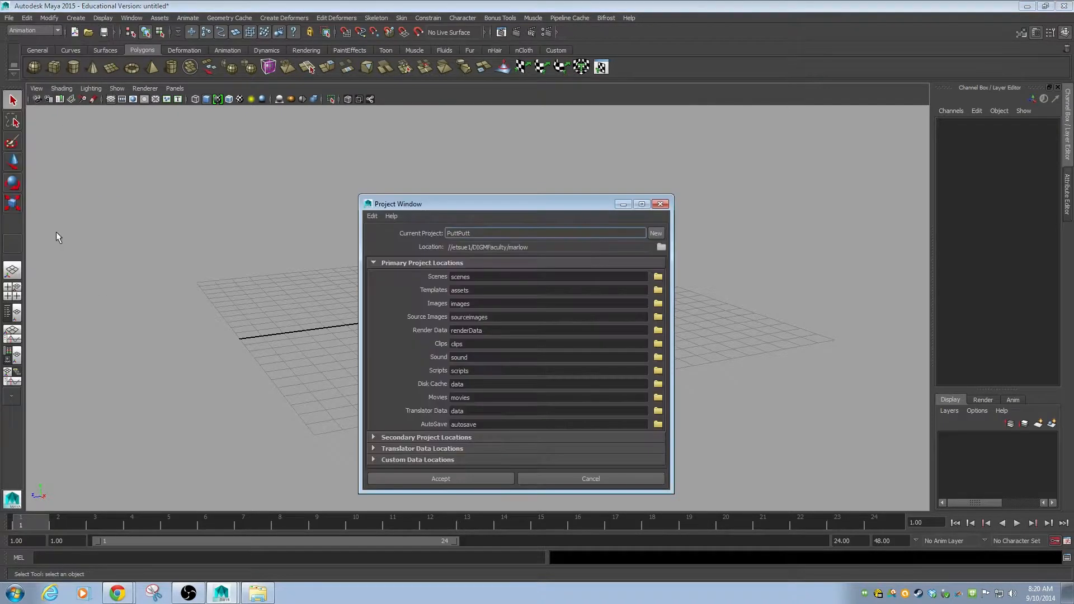
{"action": "left_click_drag", "start_coordinate": [489, 207], "coordinate": [561, 156]}
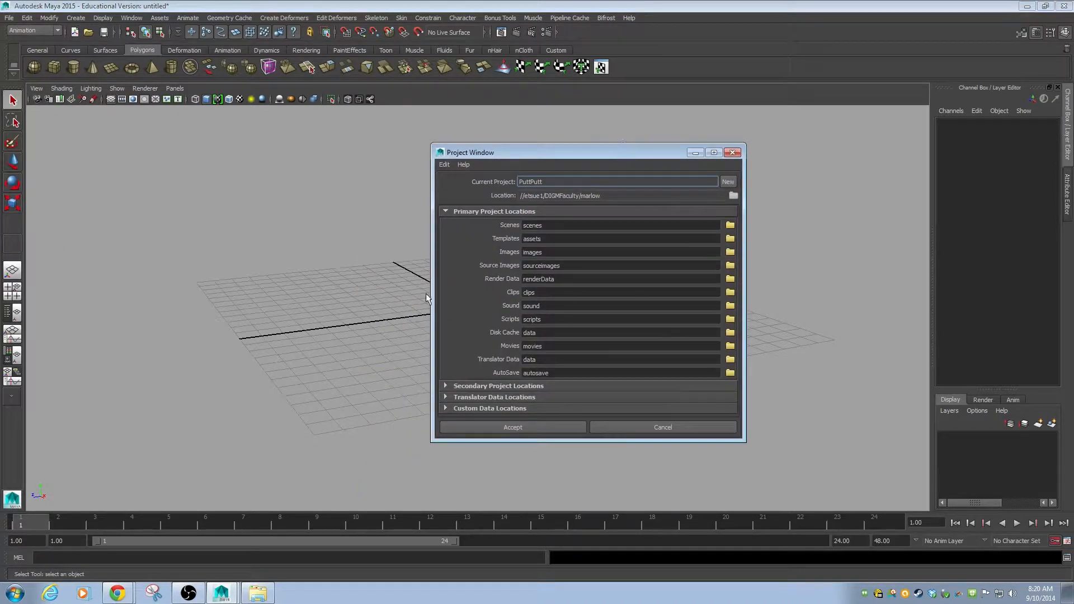
{"action": "left_click", "coordinate": [728, 182]}
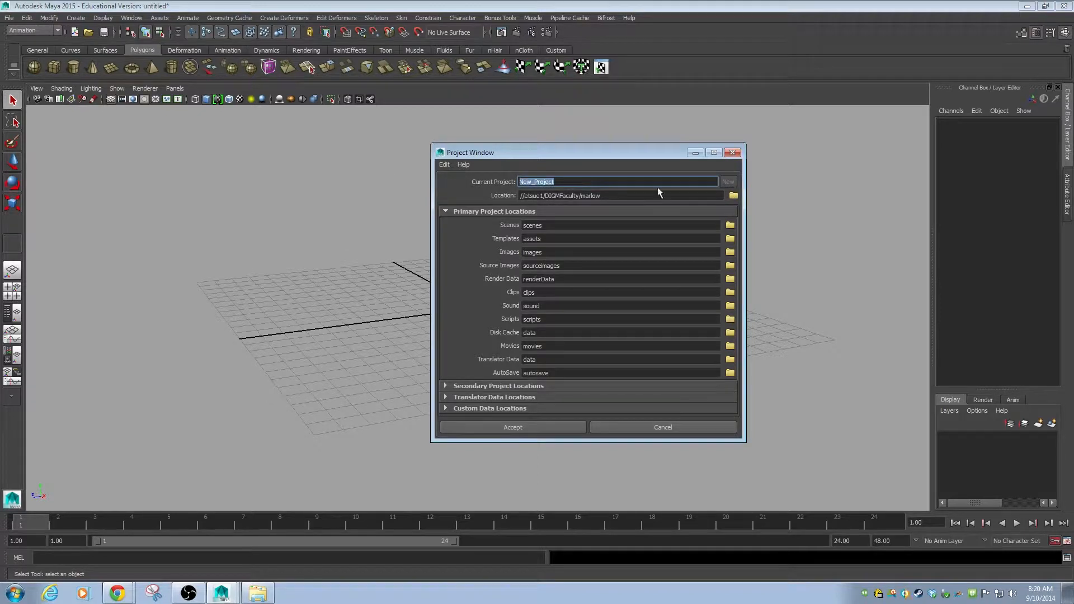
{"action": "type", "text": "Brea"}
Set the new project's location to the Desktop and create it with the default folder names.
{"action": "left_click", "coordinate": [733, 196]}
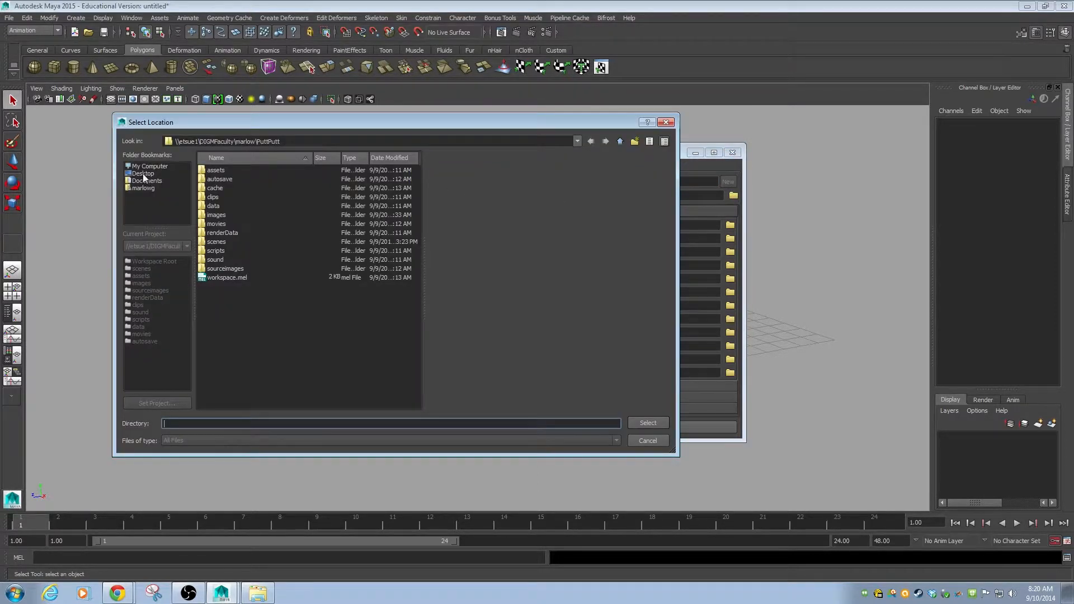
{"action": "left_click", "coordinate": [143, 173]}
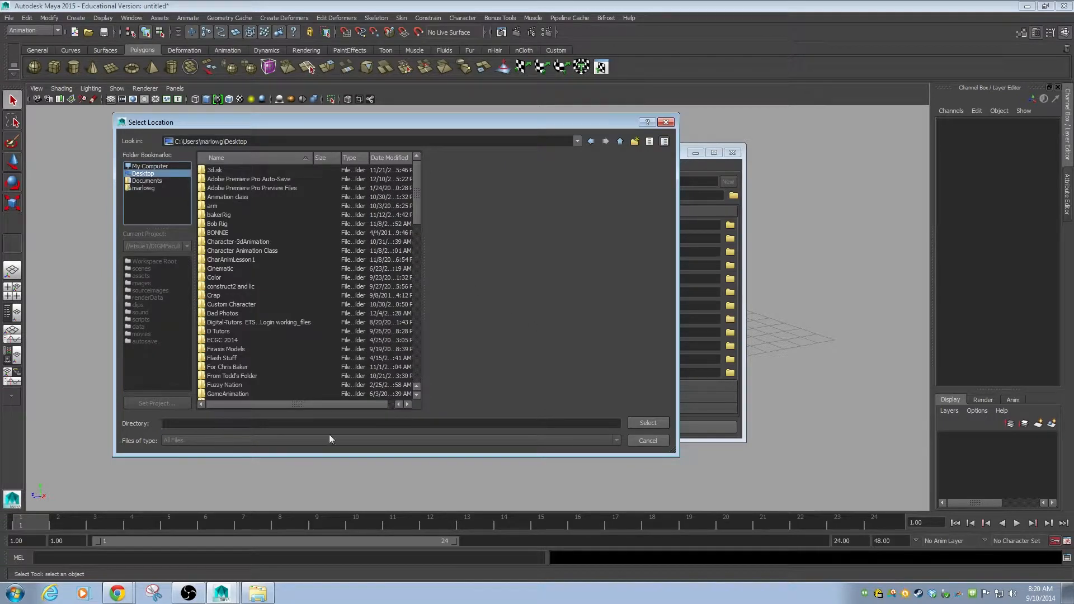
{"action": "left_click", "coordinate": [648, 423]}
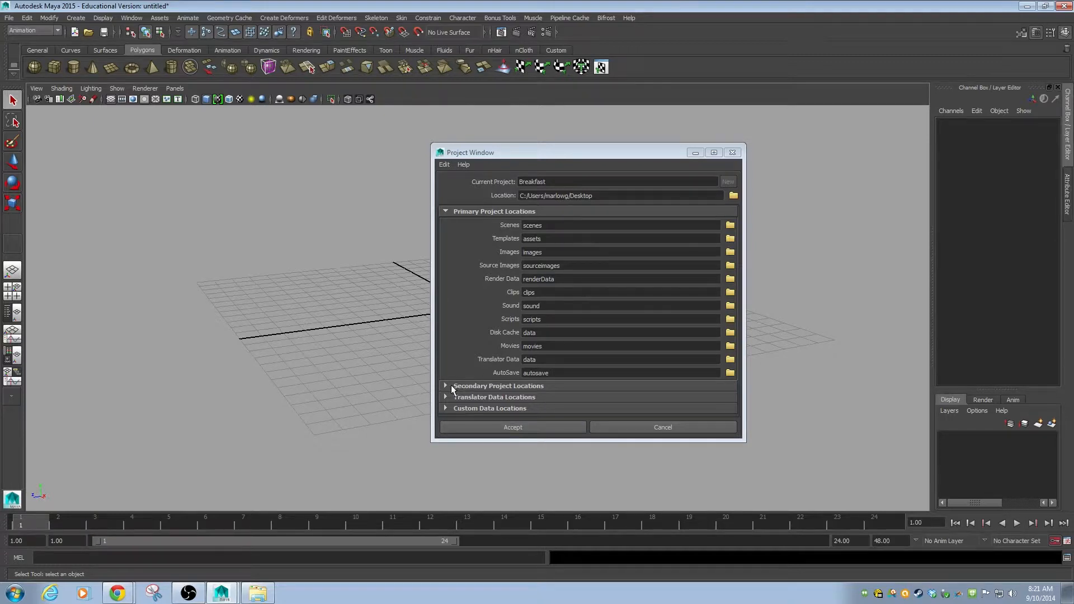
{"action": "left_click", "coordinate": [512, 427]}
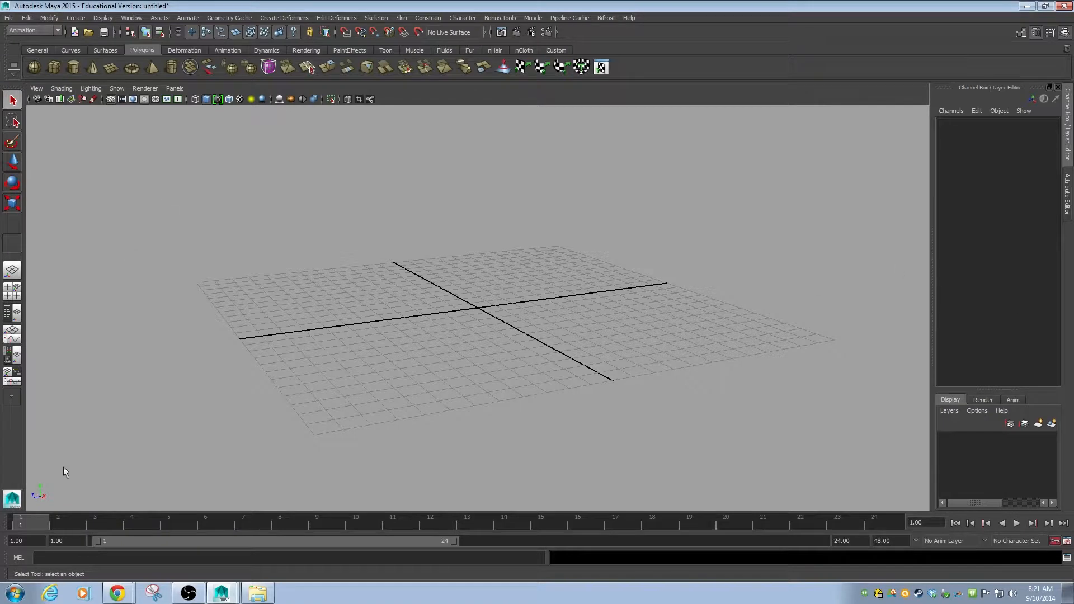
Switch to Windows Explorer and inspect the Breakfast folder on the Desktop, including its workspace.mel file.
{"action": "left_click", "coordinate": [257, 593]}
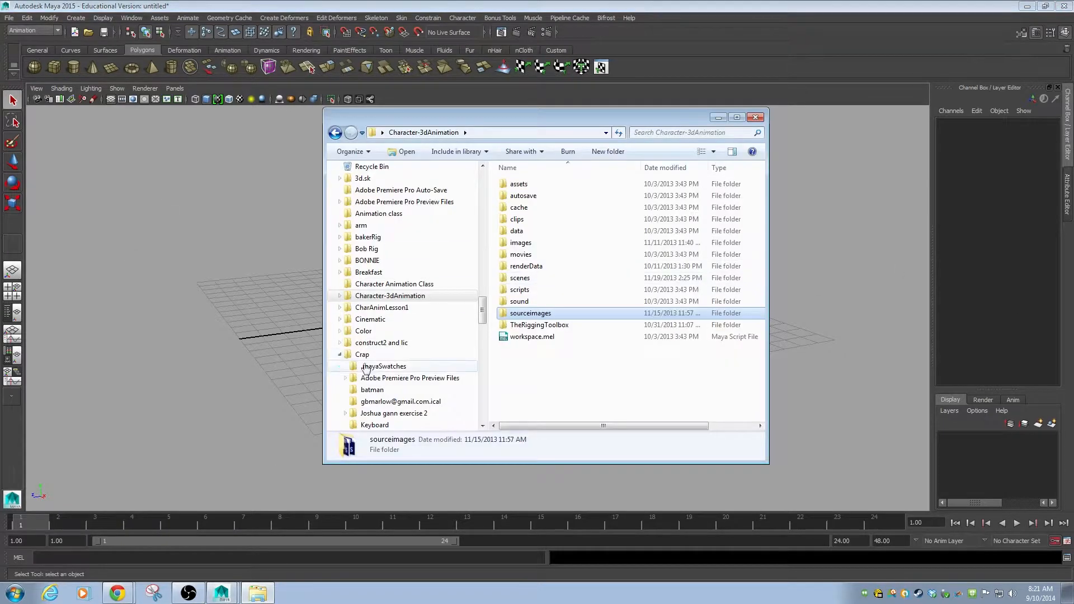
{"action": "scroll", "coordinate": [441, 320], "scroll_direction": "up", "scroll_amount": 12}
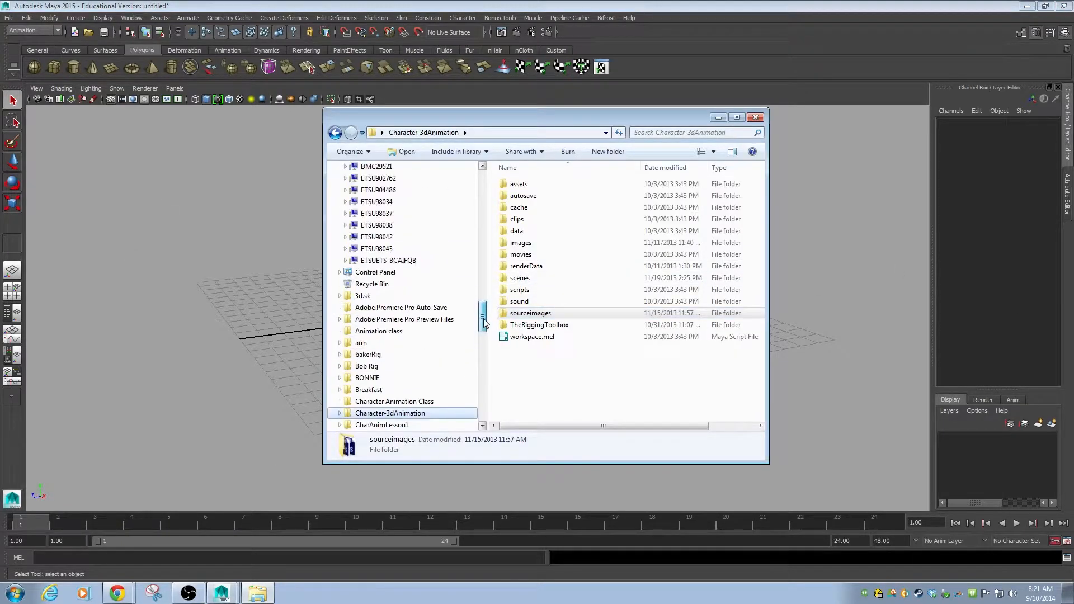
{"action": "scroll", "coordinate": [469, 222], "scroll_direction": "up", "scroll_amount": 7}
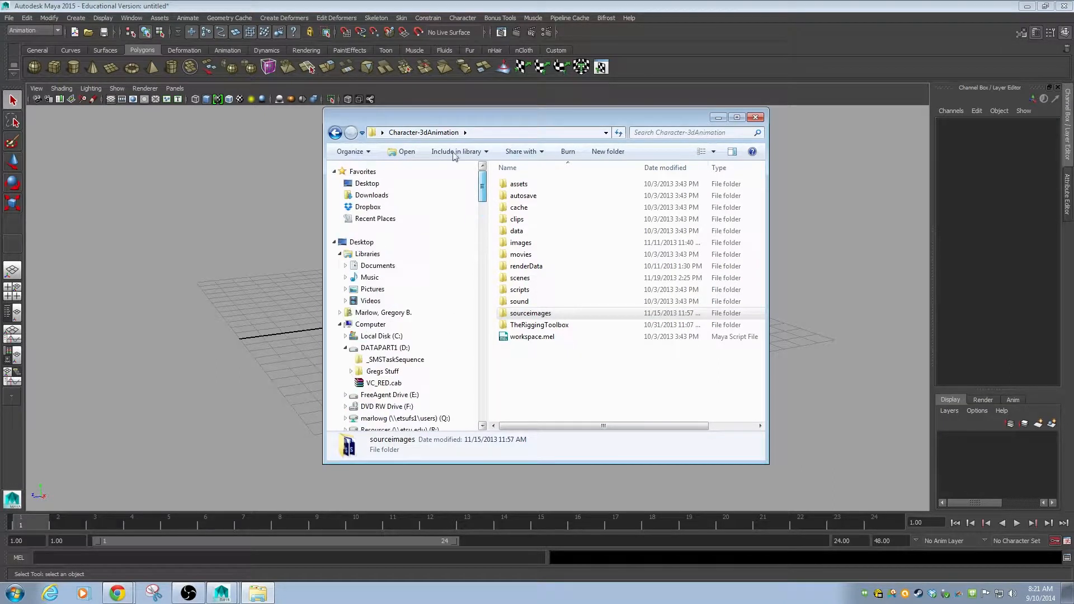
{"action": "left_click", "coordinate": [361, 243]}
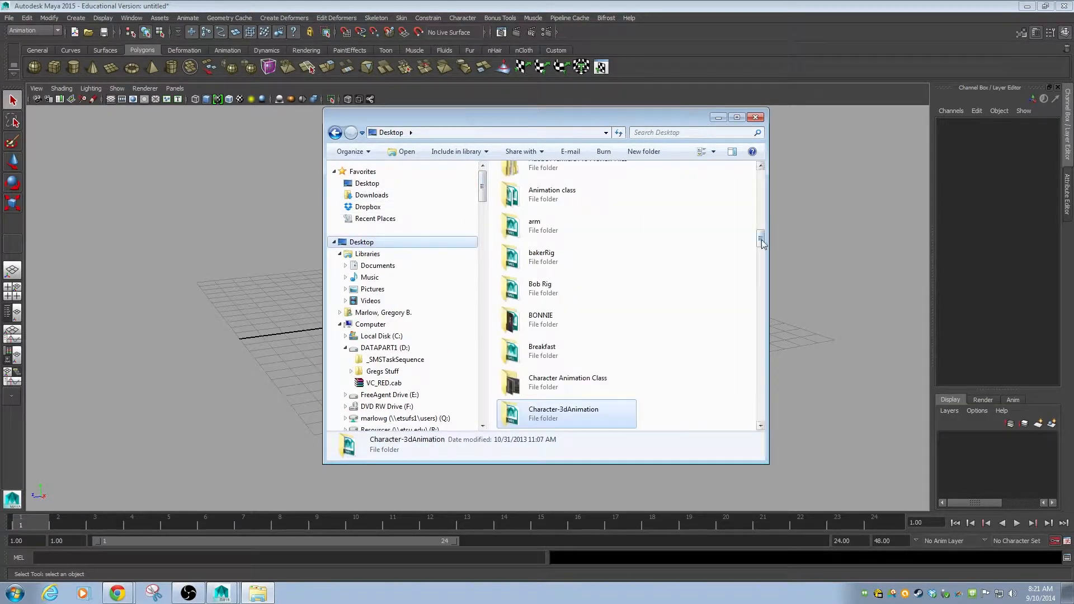
{"action": "scroll", "coordinate": [646, 240], "scroll_direction": "up", "scroll_amount": 2}
{"action": "left_click", "coordinate": [539, 390]}
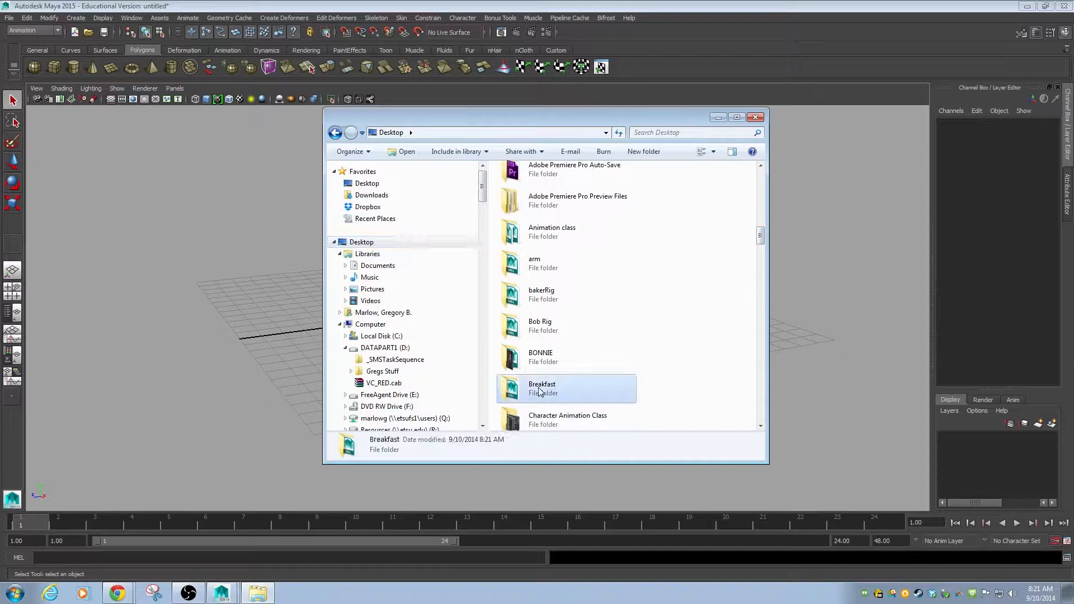
{"action": "double_click", "coordinate": [540, 390]}
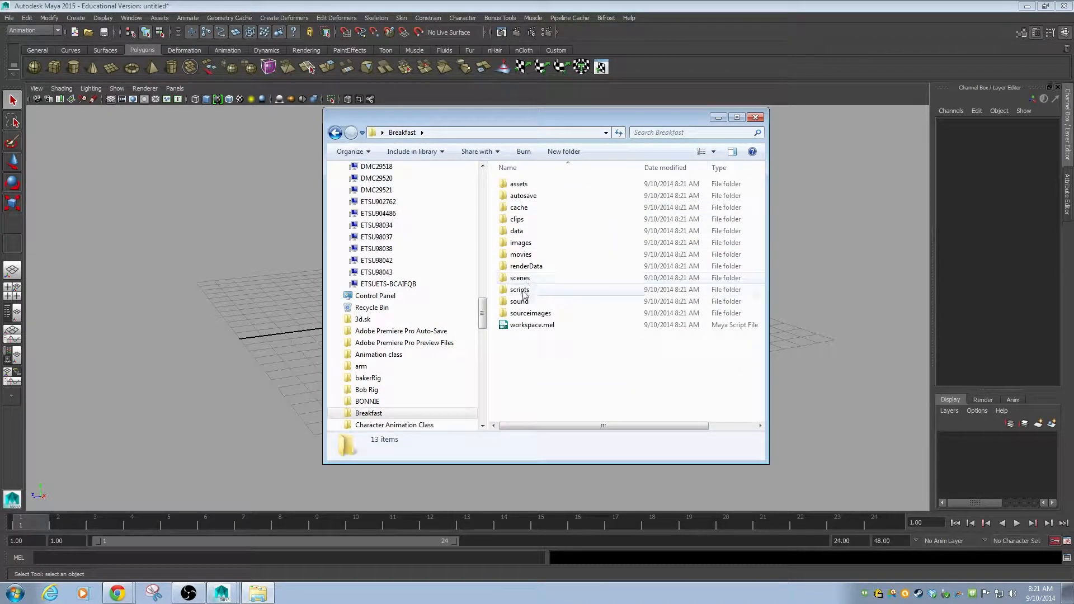
{"action": "left_click", "coordinate": [515, 324]}
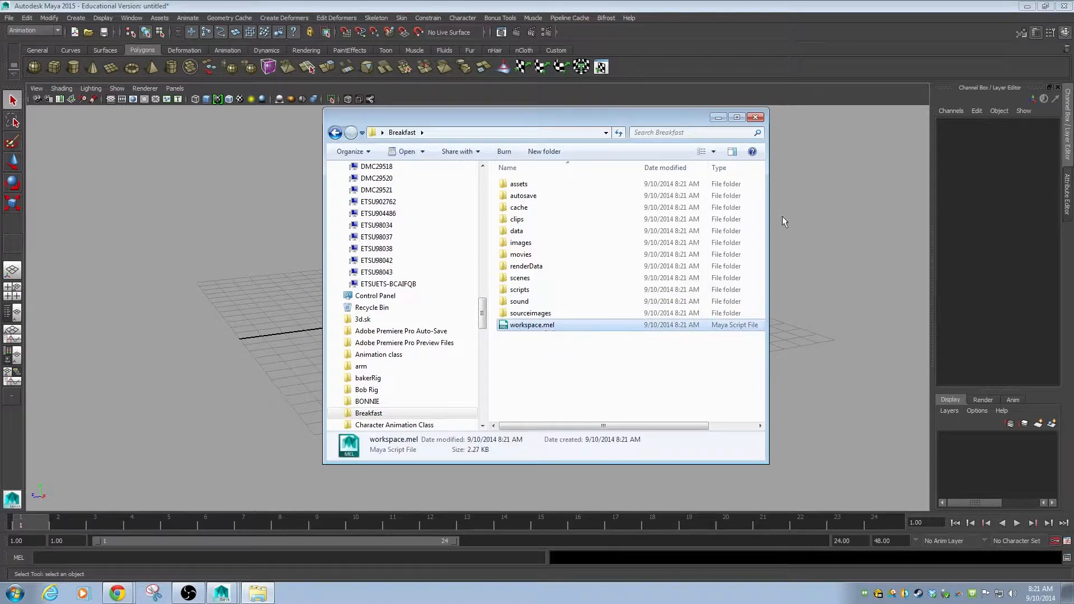
{"action": "left_click", "coordinate": [720, 119]}
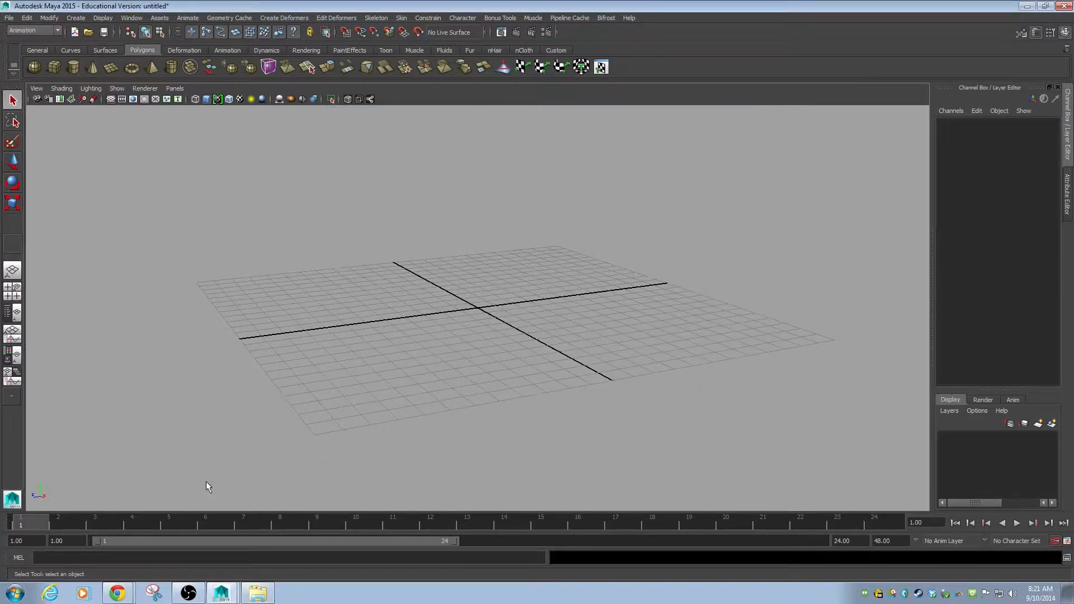
Look over the empty grid in the perspective view from different angles, distances and positions.
{"action": "left_click_drag", "start_coordinate": [392, 376], "coordinate": [366, 380], "text": "alt"}
{"action": "middle_click_drag", "start_coordinate": [366, 380], "coordinate": [357, 350], "text": "alt"}
{"action": "left_click_drag", "start_coordinate": [367, 303], "coordinate": [425, 320], "text": "alt"}
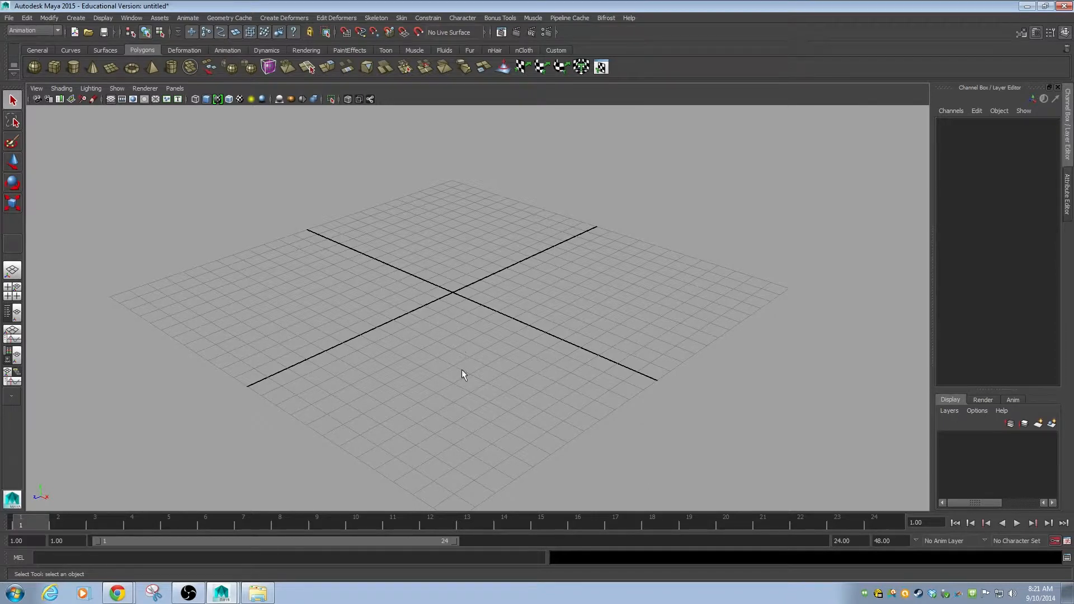
{"action": "mouse_move", "coordinate": [491, 363]}
{"action": "left_mouse_down", "text": "alt"}
{"action": "mouse_move", "coordinate": [460, 356]}
{"action": "mouse_move", "coordinate": [424, 374]}
{"action": "mouse_move", "coordinate": [486, 363]}
{"action": "left_mouse_up", "text": "alt"}
{"action": "right_click_drag", "start_coordinate": [485, 363], "coordinate": [532, 350], "text": "alt"}
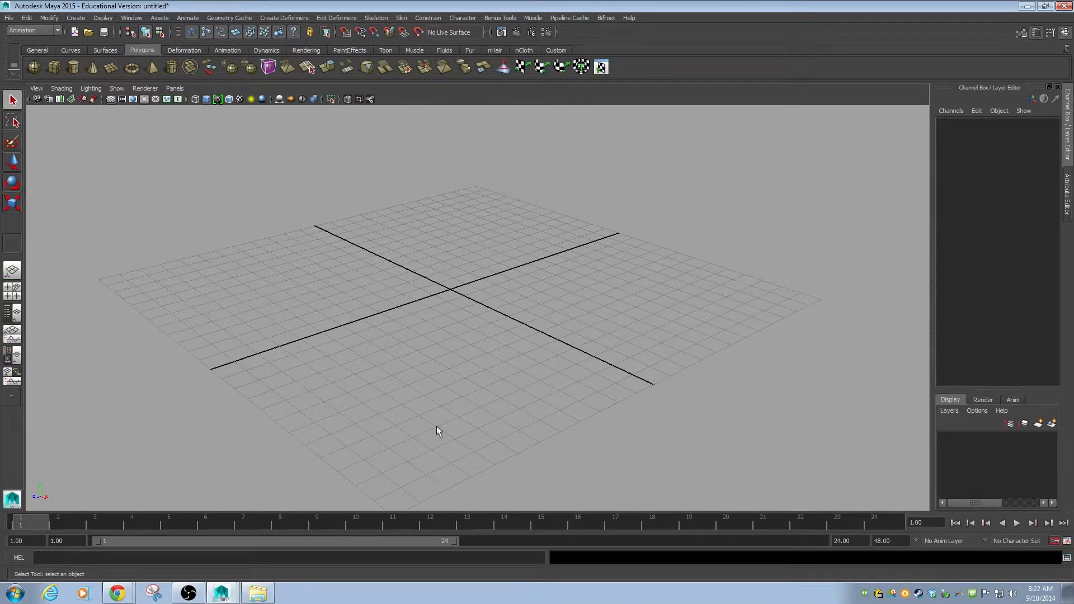
{"action": "middle_click", "coordinate": [436, 371], "text": "alt"}
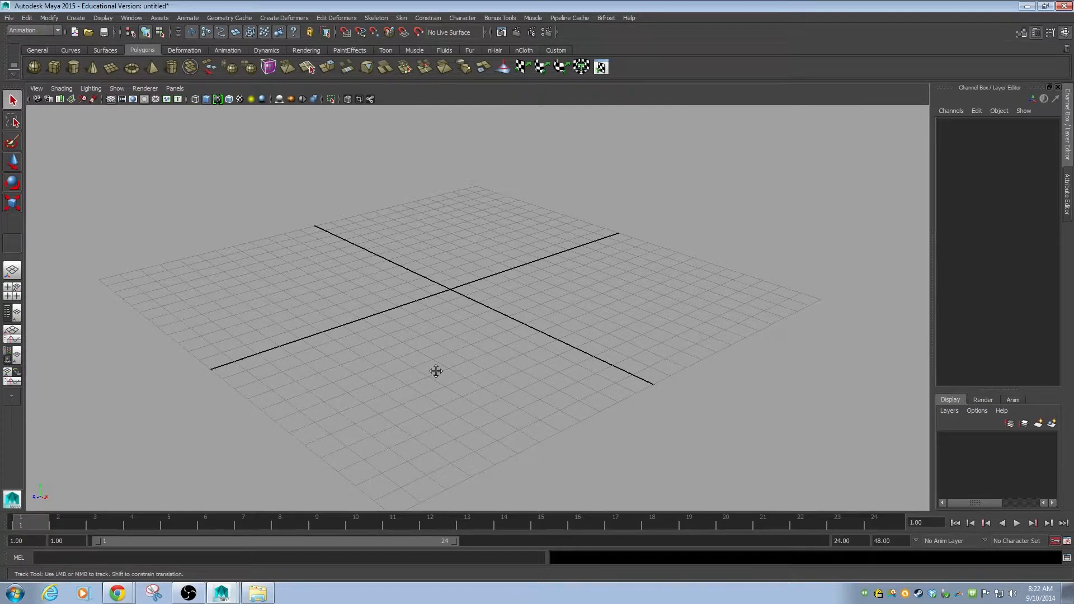
{"action": "middle_click_drag", "start_coordinate": [436, 372], "coordinate": [454, 424], "text": "alt"}
{"action": "scroll", "coordinate": [467, 386], "scroll_direction": "up", "scroll_amount": 4}
{"action": "scroll", "coordinate": [466, 386], "scroll_direction": "down", "scroll_amount": 6}
{"action": "scroll", "coordinate": [467, 385], "scroll_direction": "up", "scroll_amount": 2}
{"action": "scroll", "coordinate": [467, 387], "scroll_direction": "up", "scroll_amount": 3}
{"action": "scroll", "coordinate": [466, 387], "scroll_direction": "down", "scroll_amount": 4}
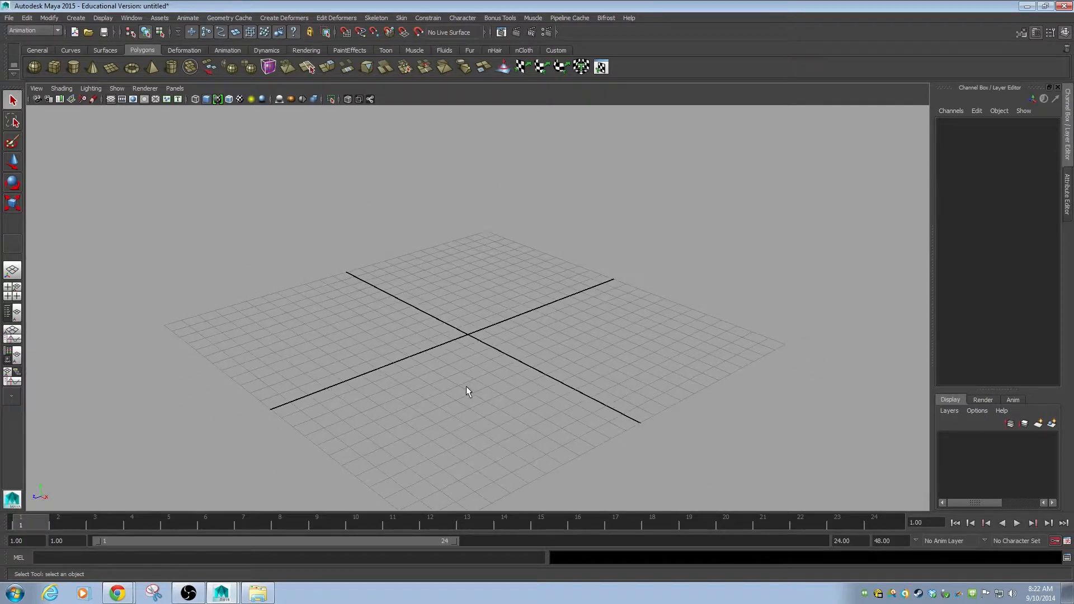
{"action": "left_click_drag", "start_coordinate": [468, 391], "coordinate": [425, 377], "text": "alt"}
{"action": "scroll", "coordinate": [476, 386], "scroll_direction": "up", "scroll_amount": 5}
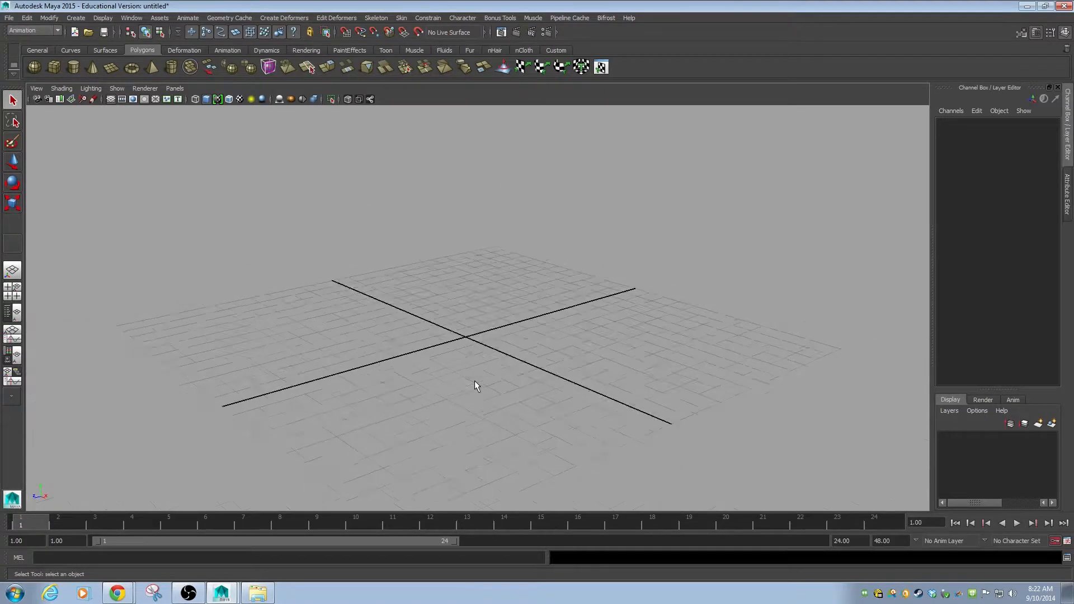
{"action": "middle_click_drag", "start_coordinate": [473, 354], "coordinate": [504, 283], "text": "alt"}
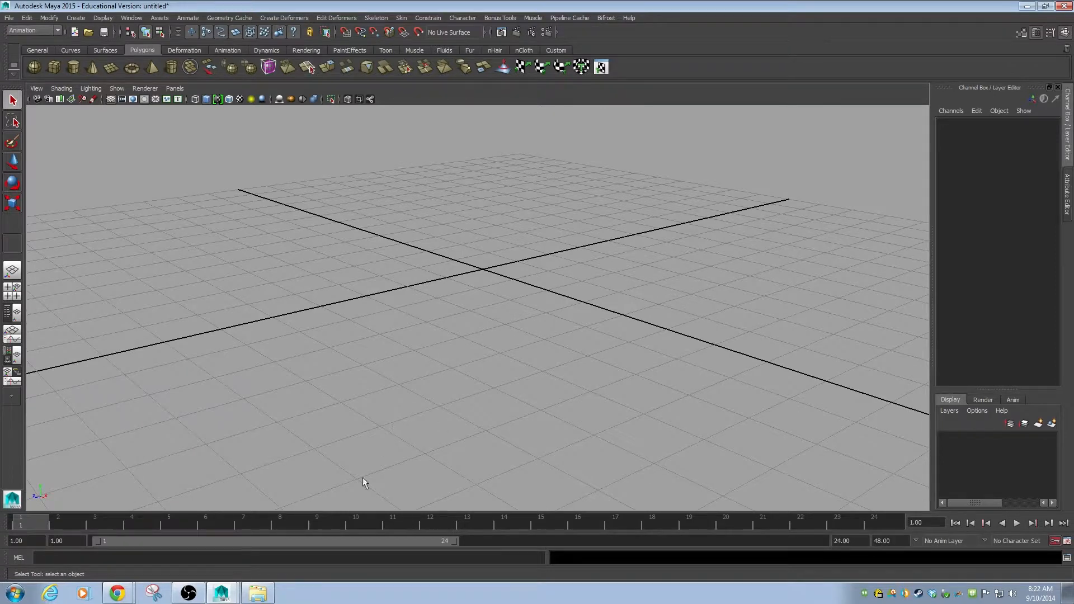
{"action": "left_click_drag", "start_coordinate": [599, 309], "coordinate": [654, 302], "text": "alt"}
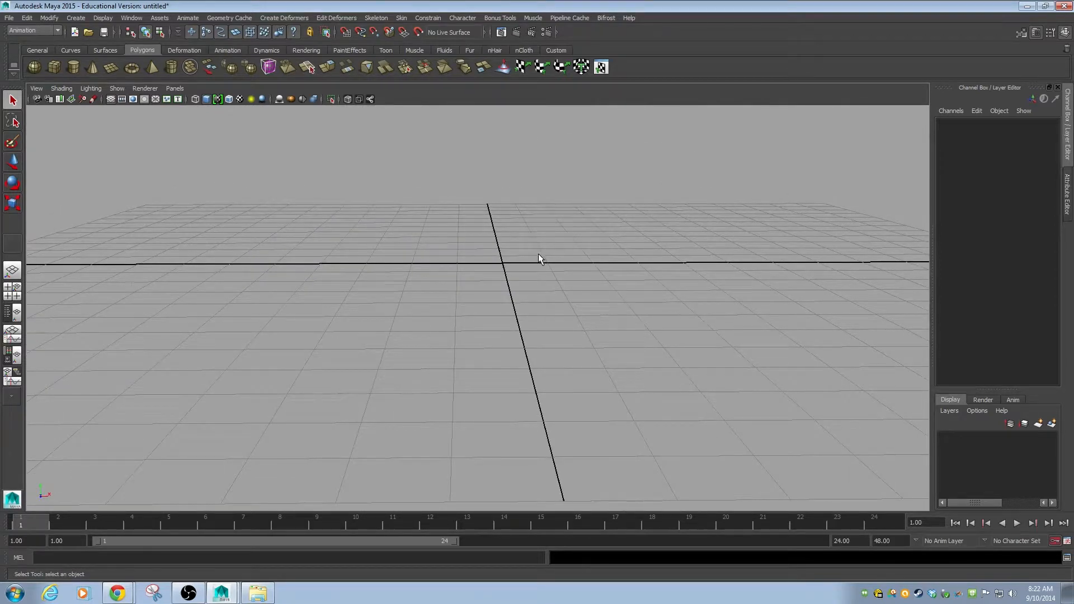
Show the four-view layout and turn on the camera names in the heads-up display.
{"action": "key", "text": "space"}
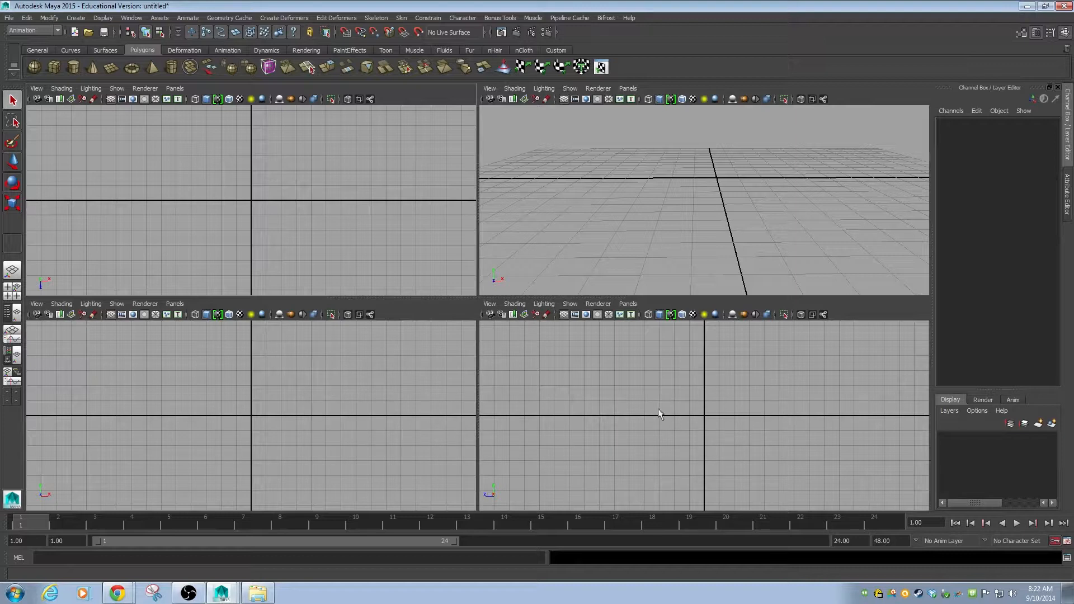
{"action": "left_click", "coordinate": [104, 19]}
{"action": "mouse_move", "coordinate": [114, 46]}
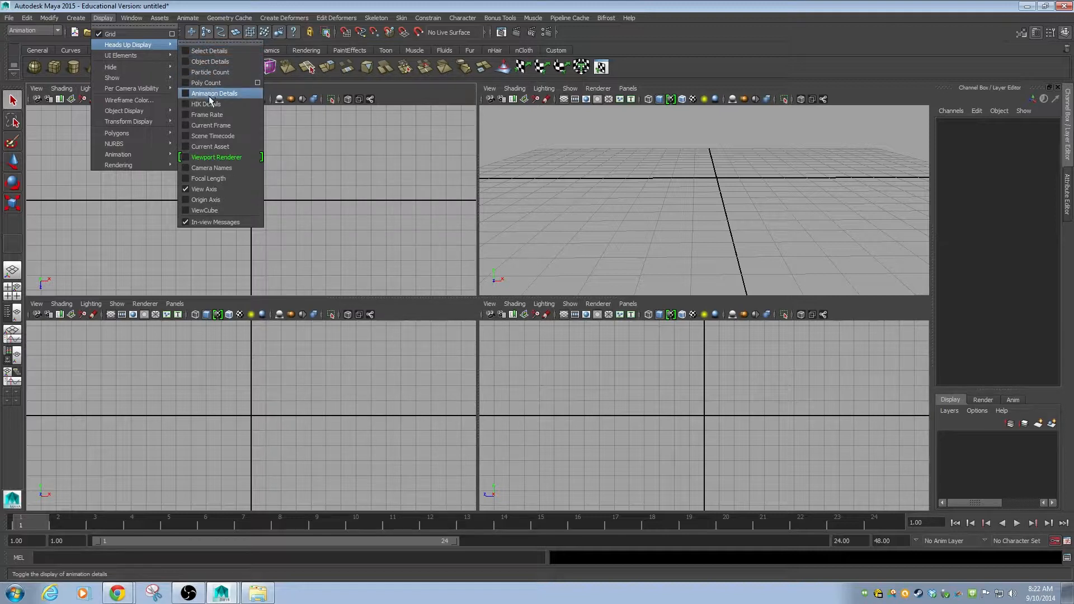
{"action": "left_click", "coordinate": [205, 169]}
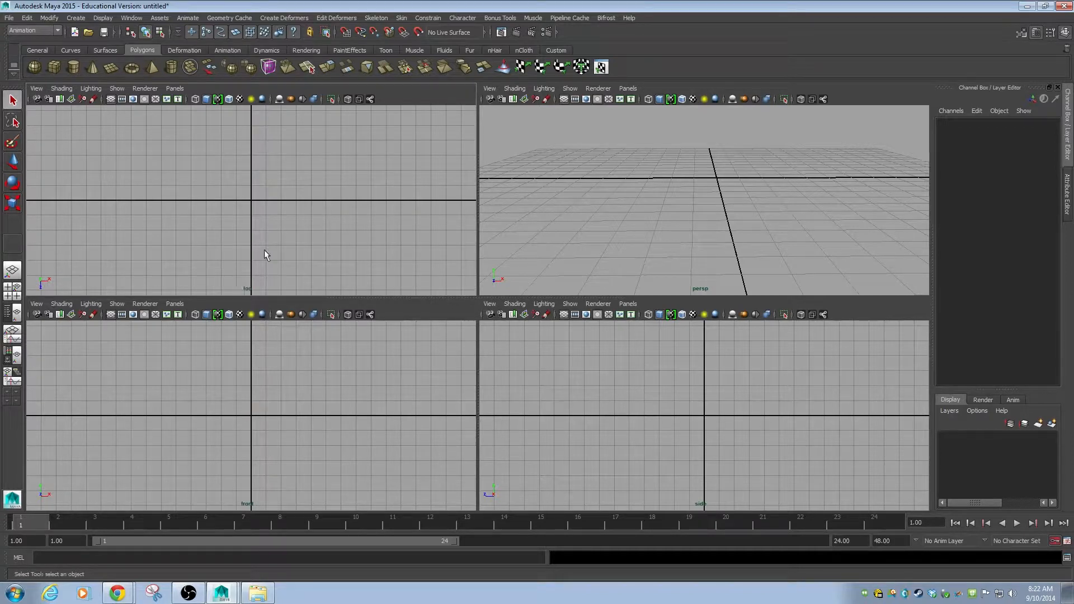
Create a polygon pipe at the origin, try moving it slightly along X in the top view, and undo the move.
{"action": "left_click", "coordinate": [171, 67]}
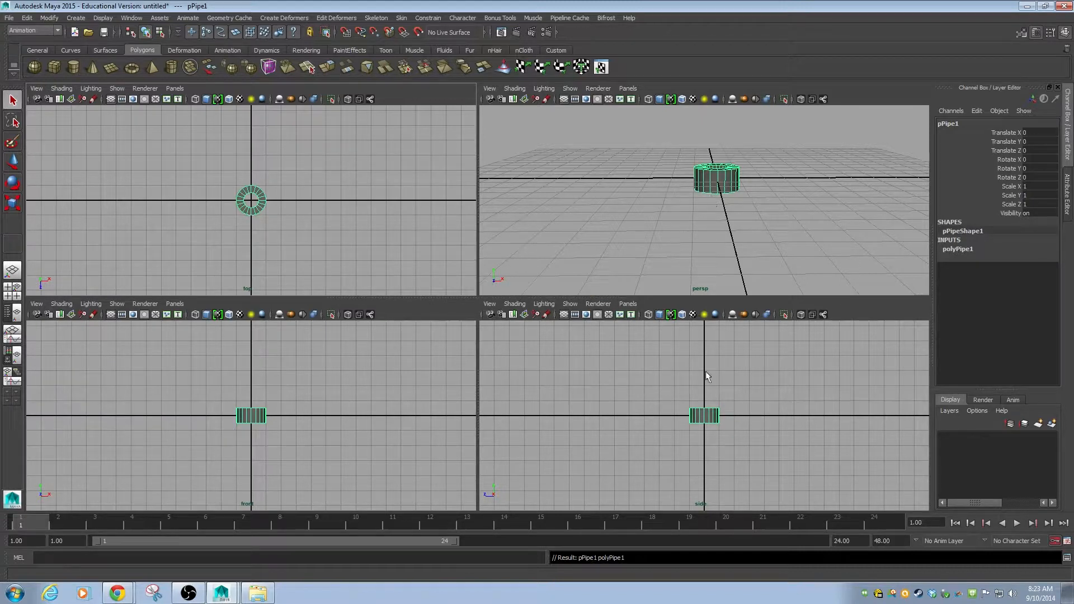
{"action": "left_click", "coordinate": [700, 424]}
{"action": "left_click", "coordinate": [259, 192]}
{"action": "key", "text": "w"}
{"action": "left_click_drag", "start_coordinate": [284, 201], "coordinate": [318, 201]}
{"action": "key", "text": "ctrl+z"}
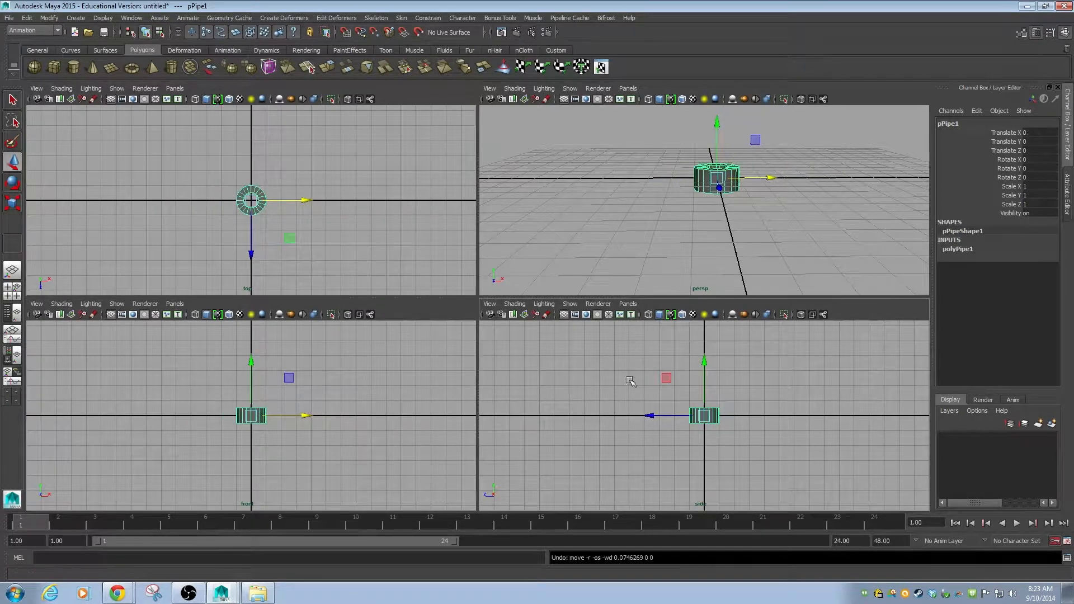
Try moving the pipe about 4.2 units along X in the top view, and undo the moves back to the origin.
{"action": "left_click", "coordinate": [347, 203]}
{"action": "left_click", "coordinate": [260, 199]}
{"action": "left_click_drag", "start_coordinate": [283, 201], "coordinate": [347, 205]}
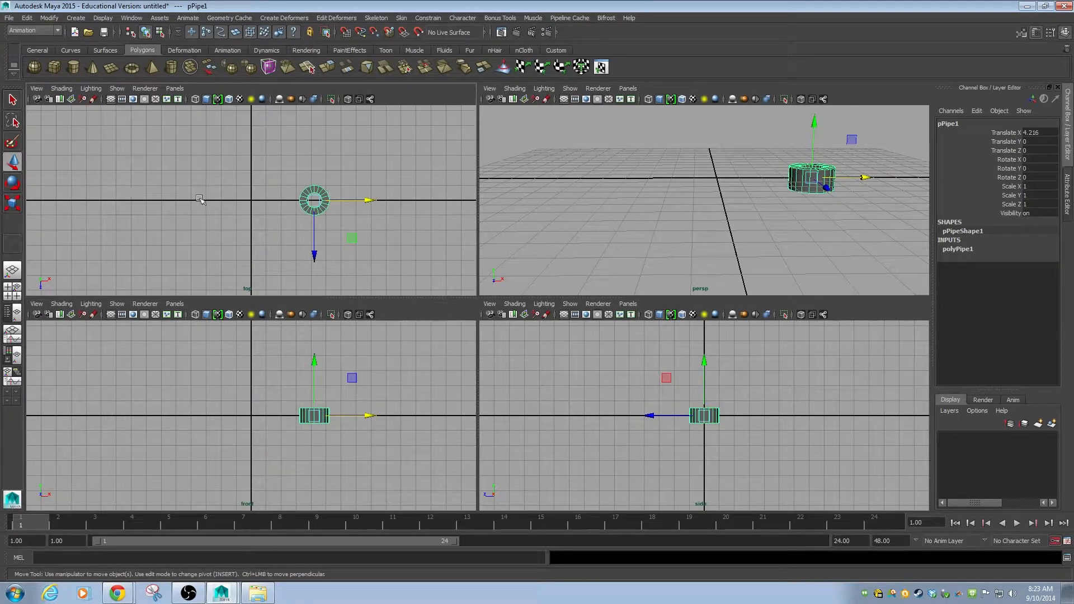
{"action": "key", "text": "ctrl+z"}
{"action": "key", "text": "ctrl+z"}
{"action": "key", "text": "ctrl+z"}
{"action": "key", "text": "ctrl+z"}
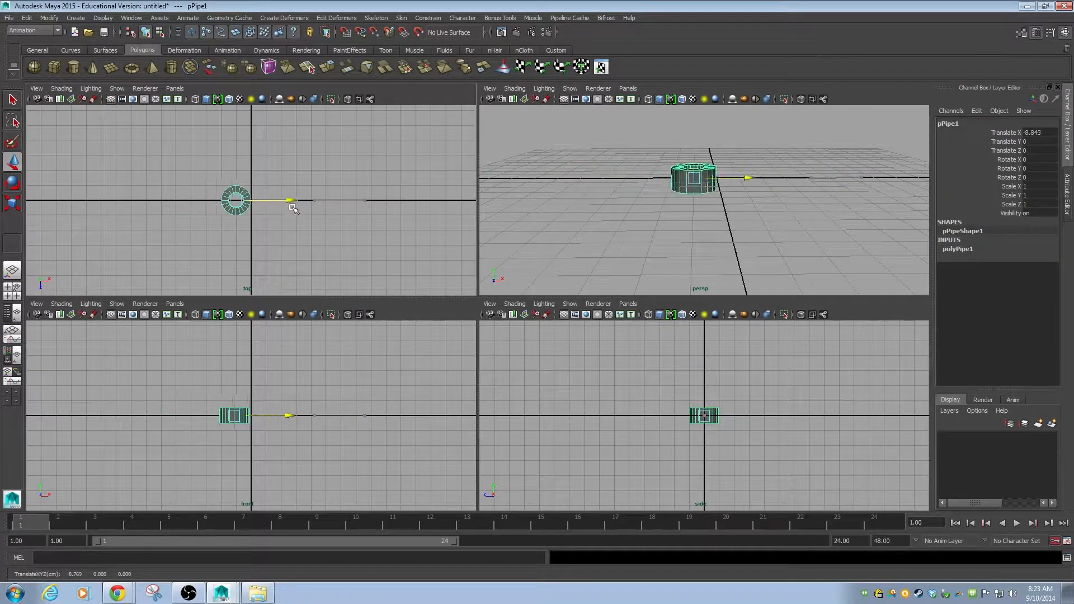
{"action": "key", "text": "ctrl+z"}
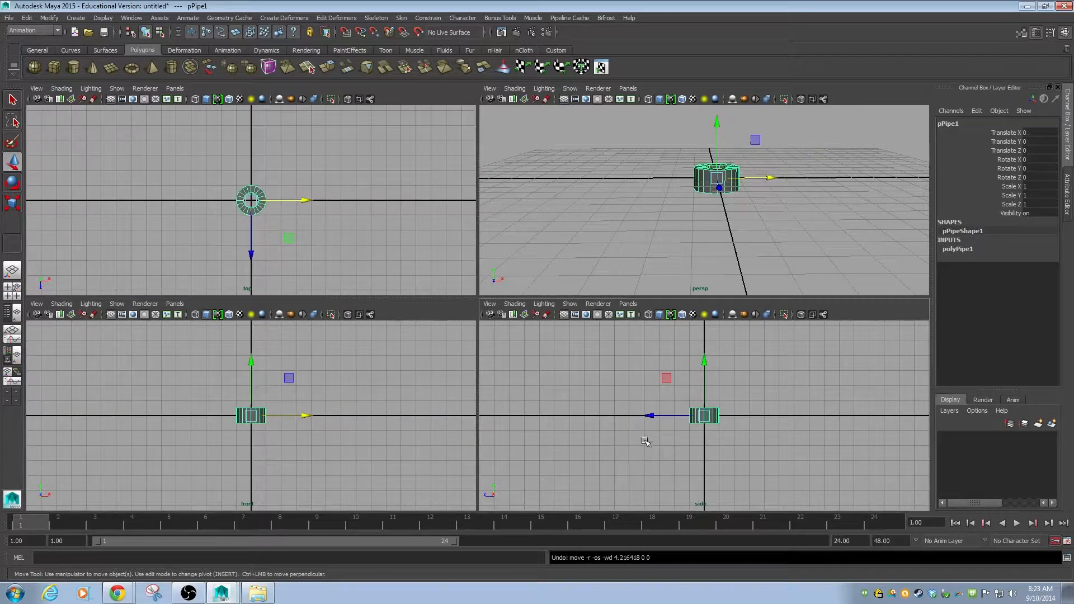
Try moving the pipe about 7.3 units along X in the top view, undo the move and delete the pipe.
{"action": "left_click_drag", "start_coordinate": [305, 201], "coordinate": [411, 201]}
{"action": "key", "text": "ctrl+z"}
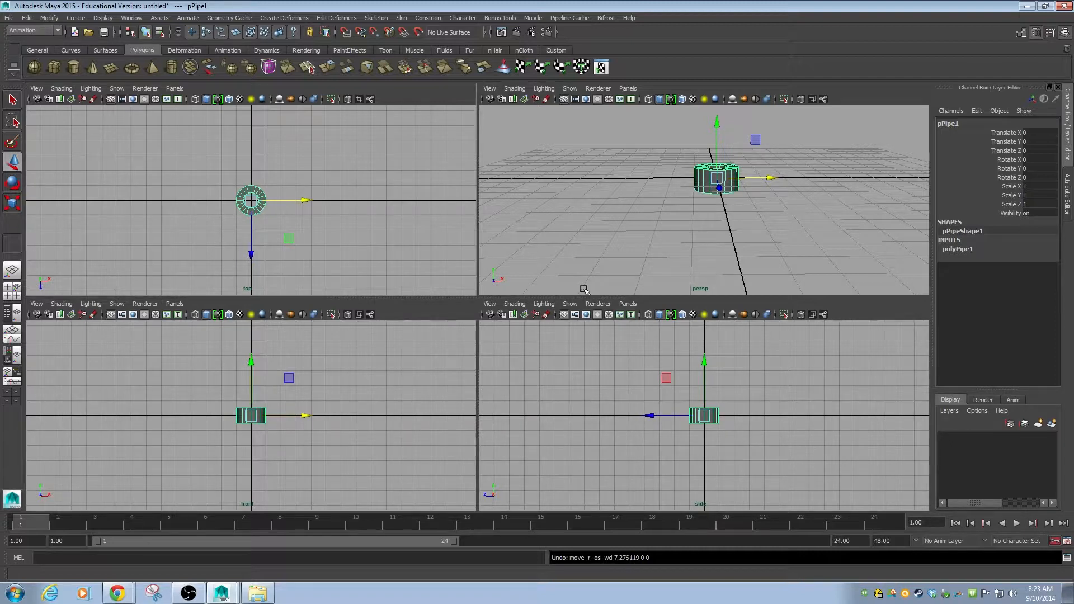
{"action": "key", "text": "Delete"}
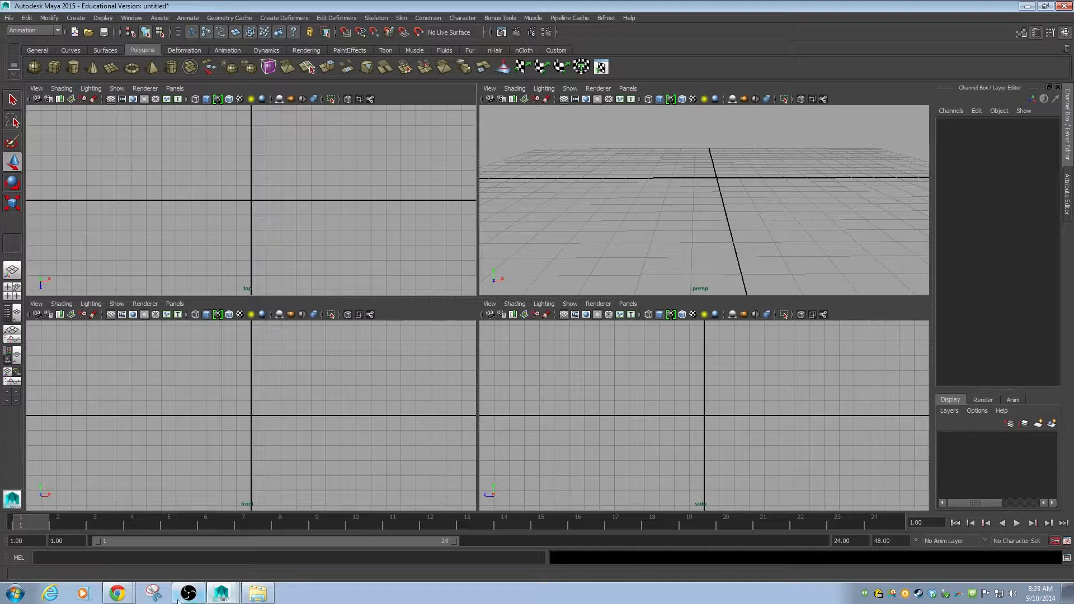
Switch to Chrome and look through the coffee cup image results for reference pictures.
{"action": "left_click", "coordinate": [132, 569]}
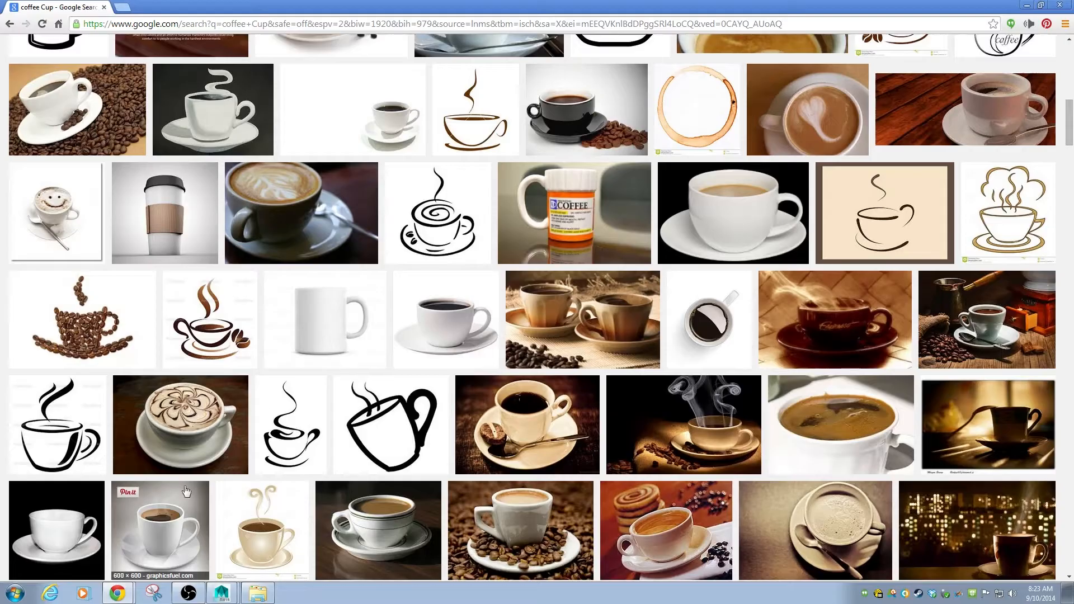
{"action": "scroll", "coordinate": [418, 401], "scroll_direction": "up", "scroll_amount": 5}
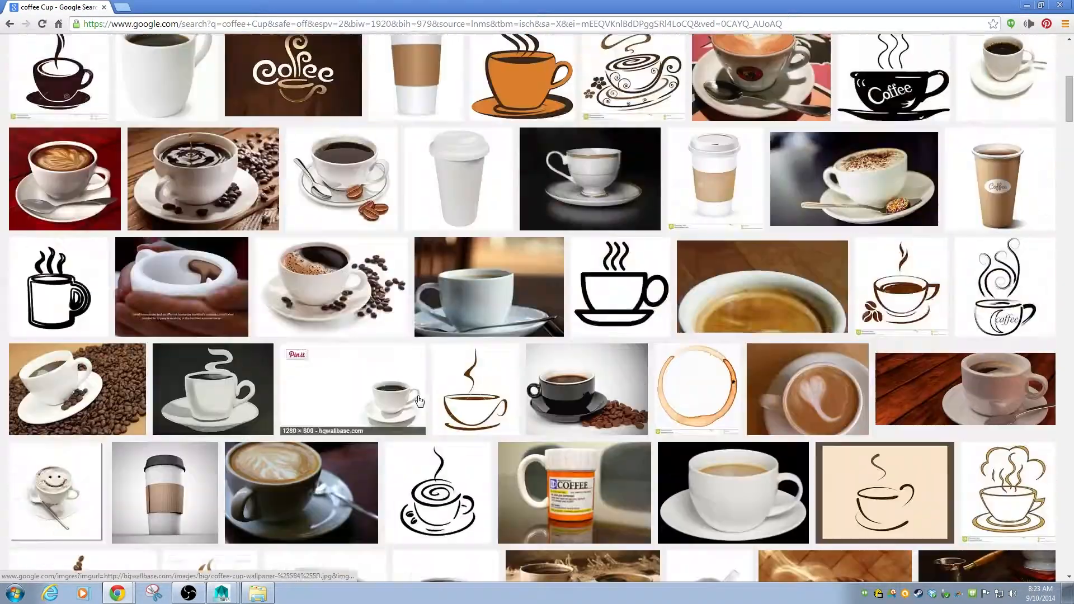
{"action": "scroll", "coordinate": [419, 401], "scroll_direction": "up", "scroll_amount": 7}
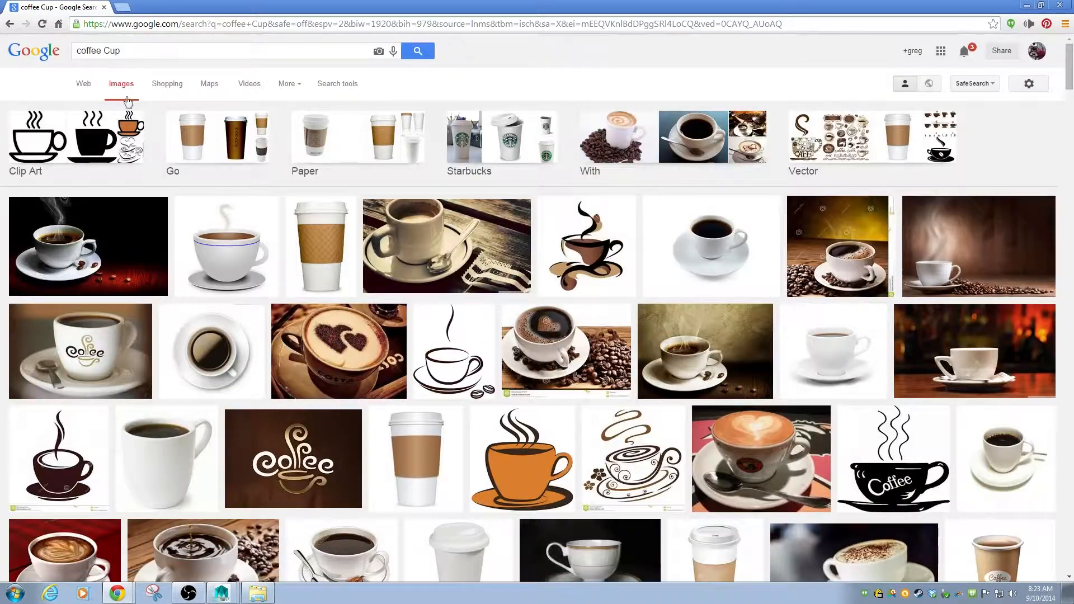
{"action": "scroll", "coordinate": [442, 342], "scroll_direction": "down", "scroll_amount": 10}
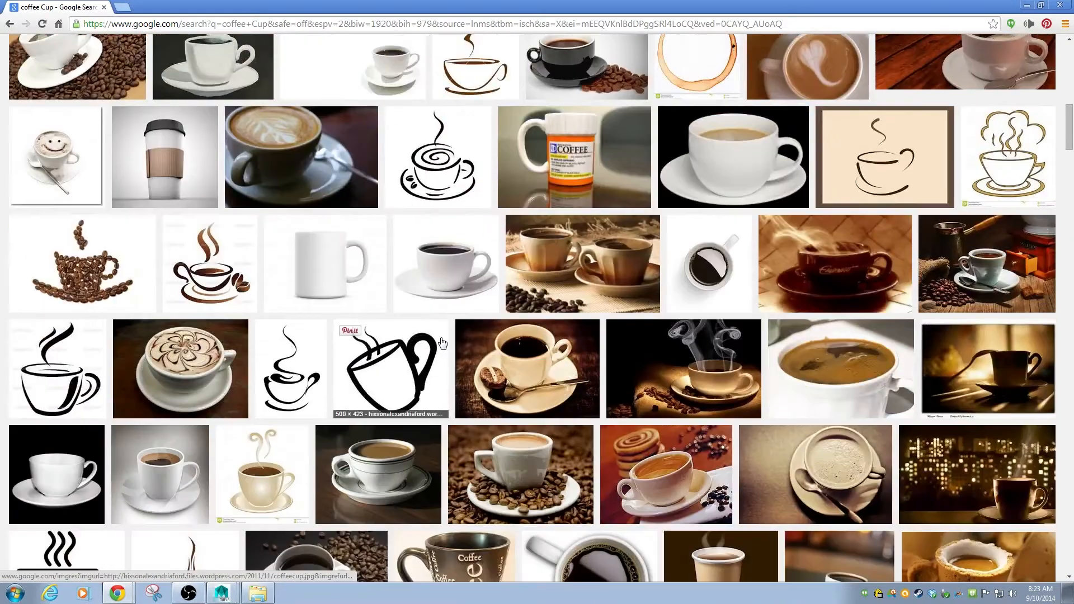
{"action": "scroll", "coordinate": [441, 342], "scroll_direction": "down", "scroll_amount": 8}
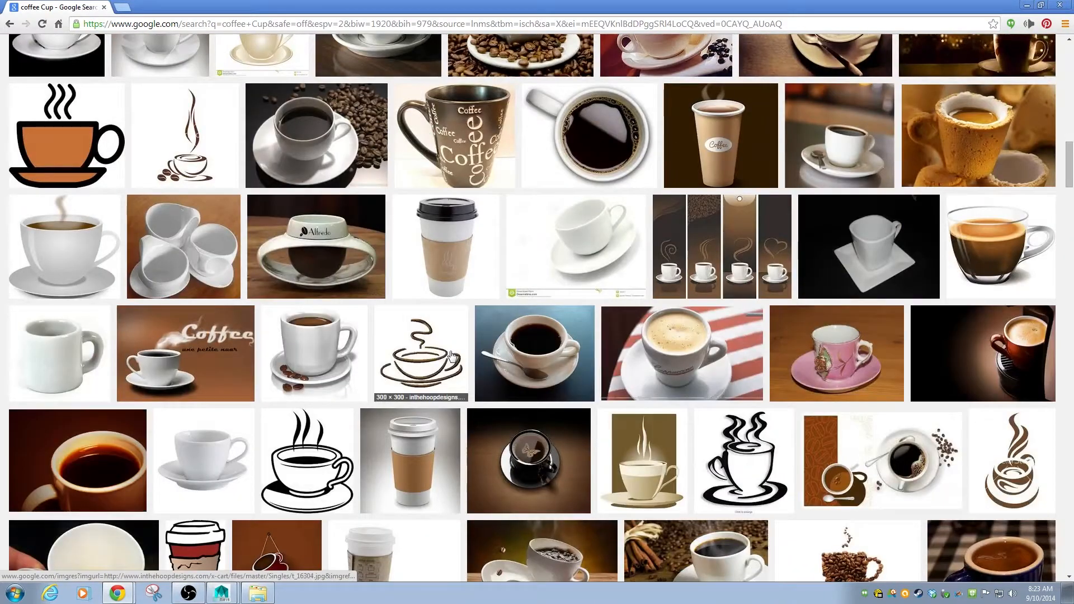
{"action": "scroll", "coordinate": [452, 355], "scroll_direction": "up", "scroll_amount": 5}
{"action": "scroll", "coordinate": [452, 356], "scroll_direction": "up", "scroll_amount": 3}
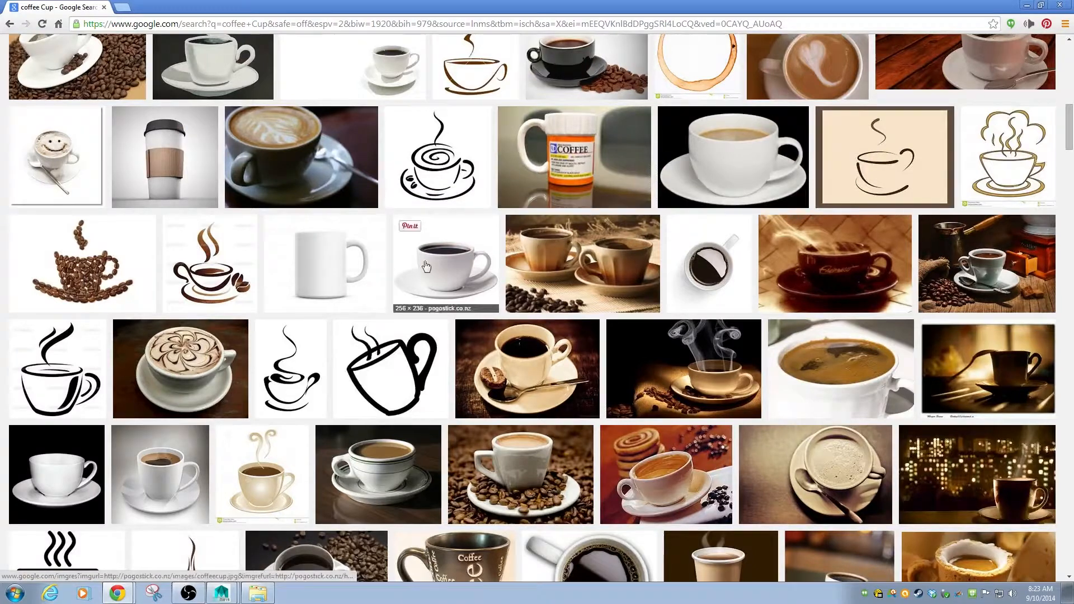
{"action": "scroll", "coordinate": [357, 362], "scroll_direction": "up", "scroll_amount": 5}
{"action": "scroll", "coordinate": [357, 362], "scroll_direction": "up", "scroll_amount": 5}
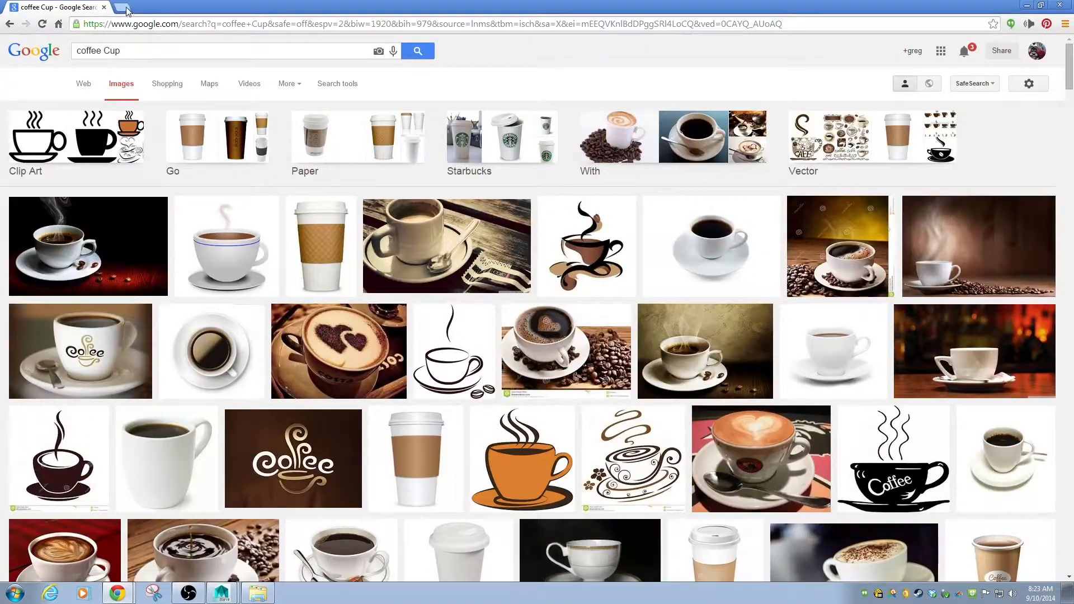
Search Google for forks in a new browser tab and show the image results.
{"action": "key", "text": "ctrl+t"}
{"action": "type", "text": "for"}
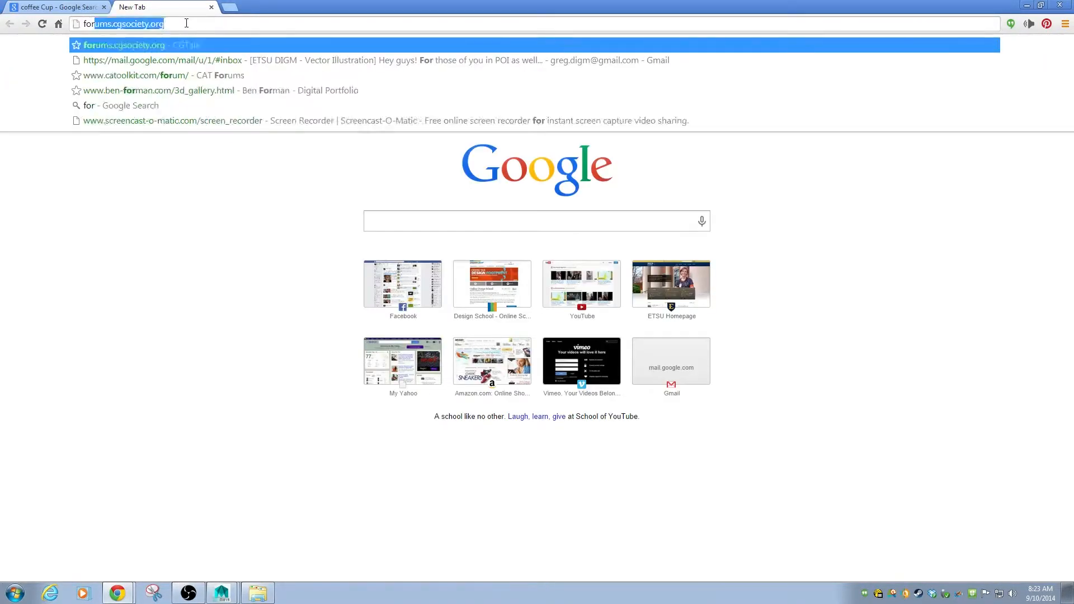
{"action": "type", "text": "ks"}
{"action": "key", "text": "Return"}
{"action": "left_click", "coordinate": [130, 89]}
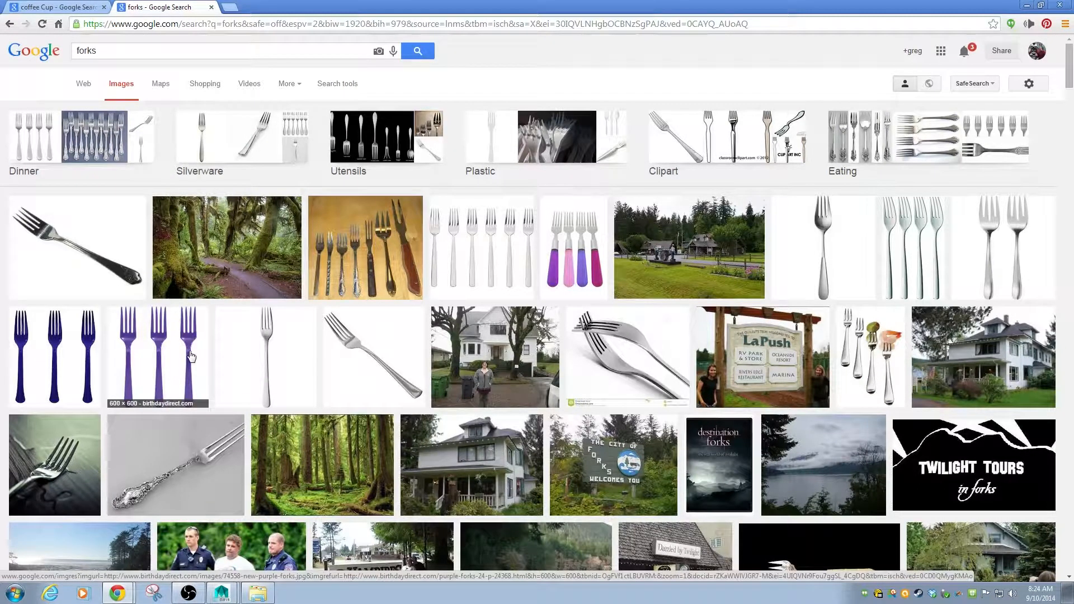
Look through the forks image results for usable pictures of eating forks, and return to the start of the results.
{"action": "scroll", "coordinate": [362, 371], "scroll_direction": "down", "scroll_amount": 4}
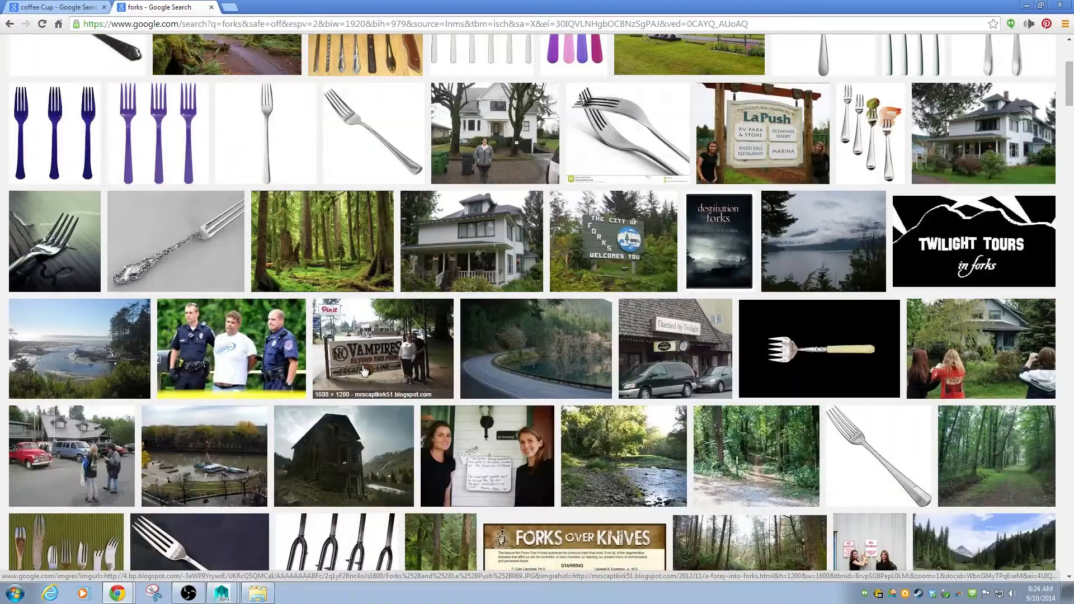
{"action": "scroll", "coordinate": [364, 371], "scroll_direction": "down", "scroll_amount": 3}
{"action": "scroll", "coordinate": [362, 367], "scroll_direction": "down", "scroll_amount": 2}
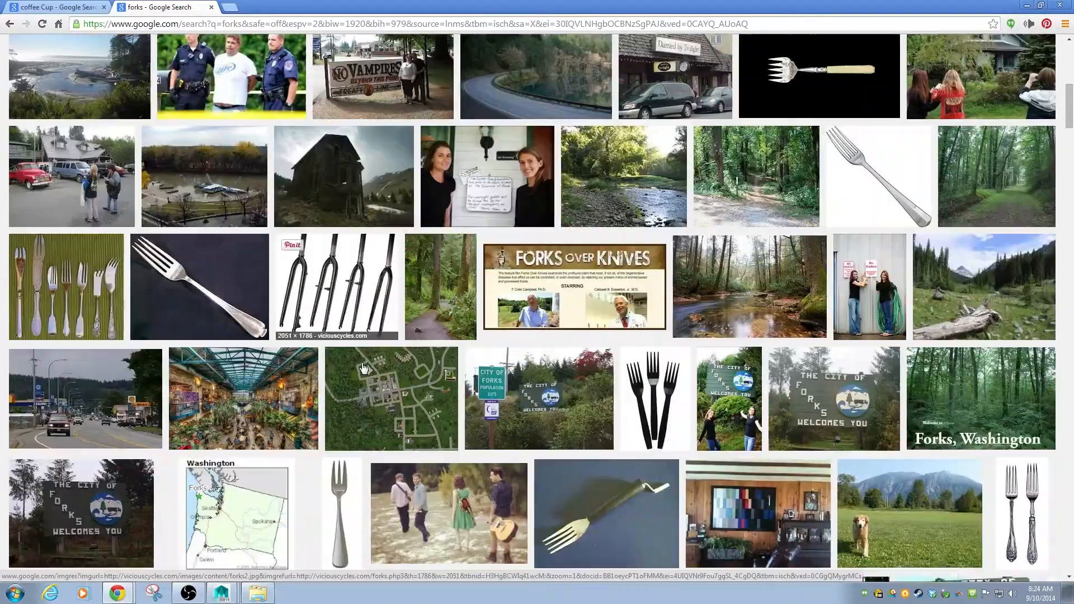
{"action": "scroll", "coordinate": [362, 366], "scroll_direction": "down", "scroll_amount": 7}
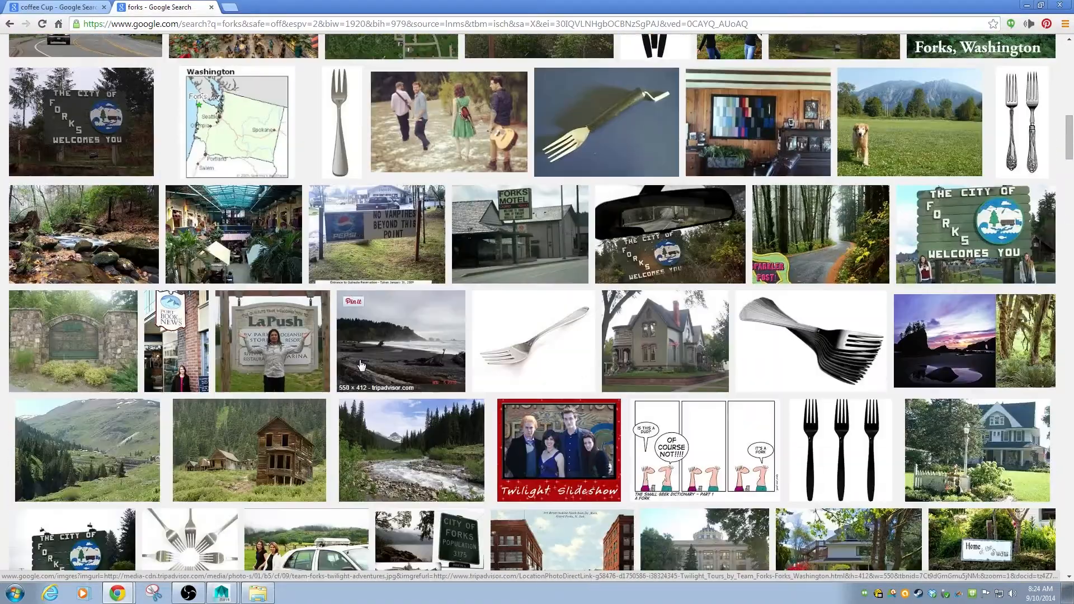
{"action": "scroll", "coordinate": [361, 367], "scroll_direction": "down", "scroll_amount": 9}
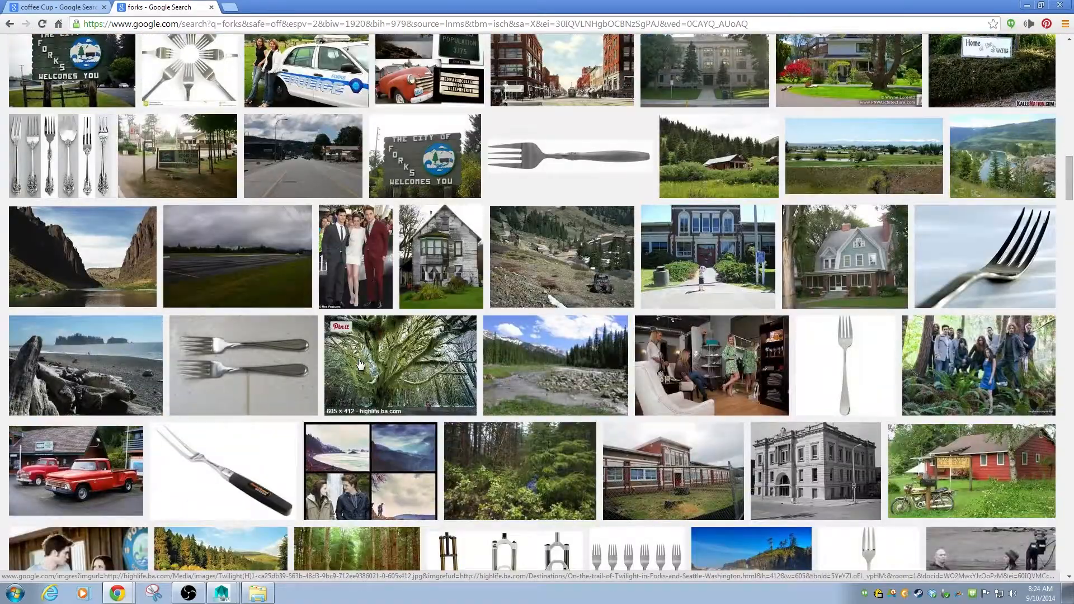
{"action": "scroll", "coordinate": [360, 364], "scroll_direction": "down", "scroll_amount": 5}
{"action": "scroll", "coordinate": [360, 365], "scroll_direction": "down", "scroll_amount": 13}
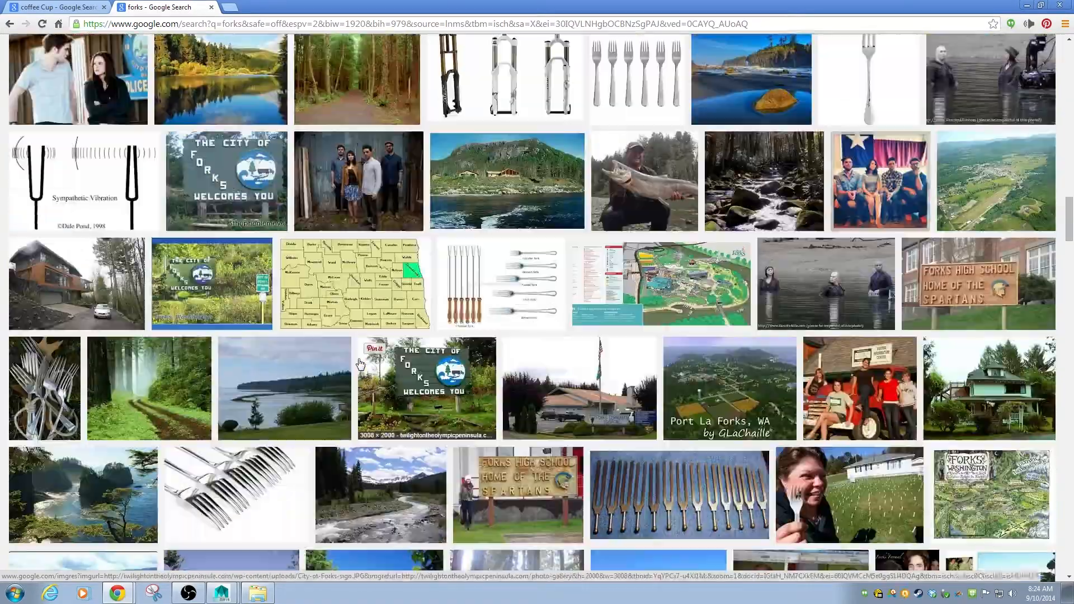
{"action": "scroll", "coordinate": [361, 364], "scroll_direction": "down", "scroll_amount": 9}
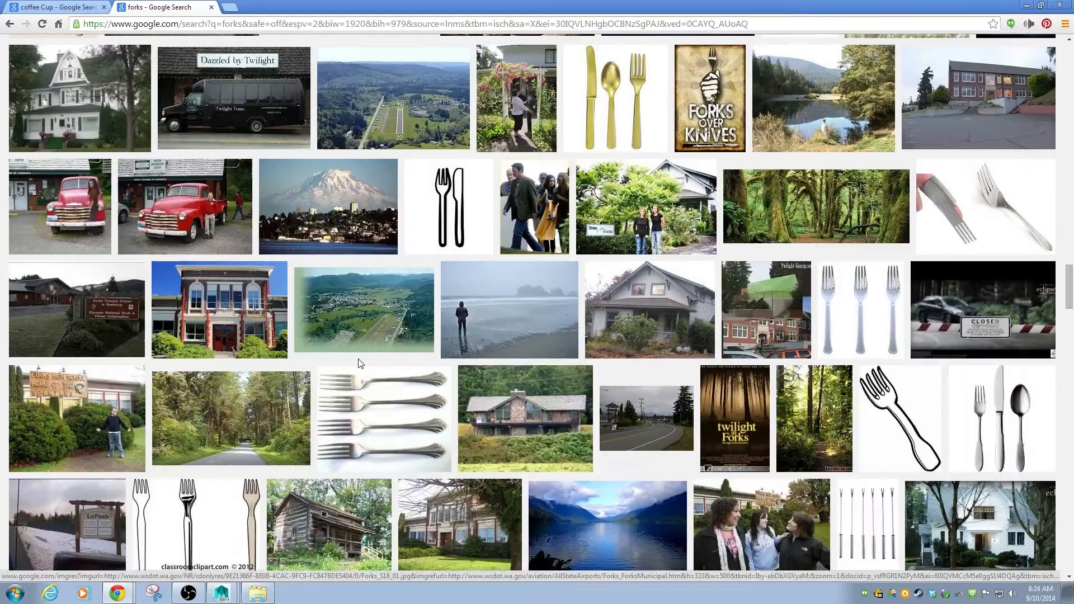
{"action": "scroll", "coordinate": [361, 364], "scroll_direction": "down", "scroll_amount": 8}
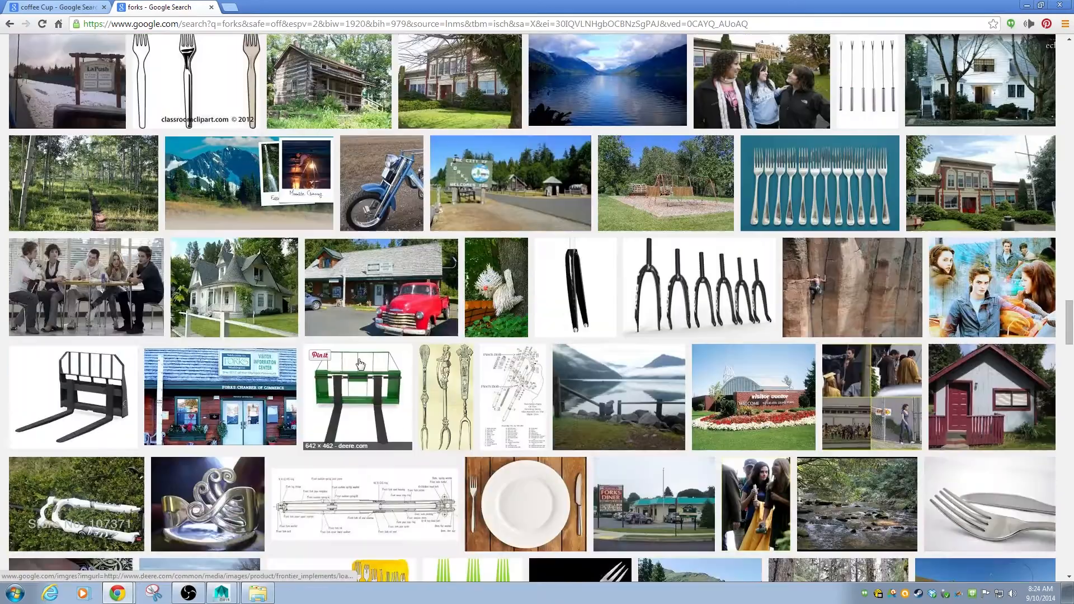
{"action": "scroll", "coordinate": [361, 364], "scroll_direction": "down", "scroll_amount": 5}
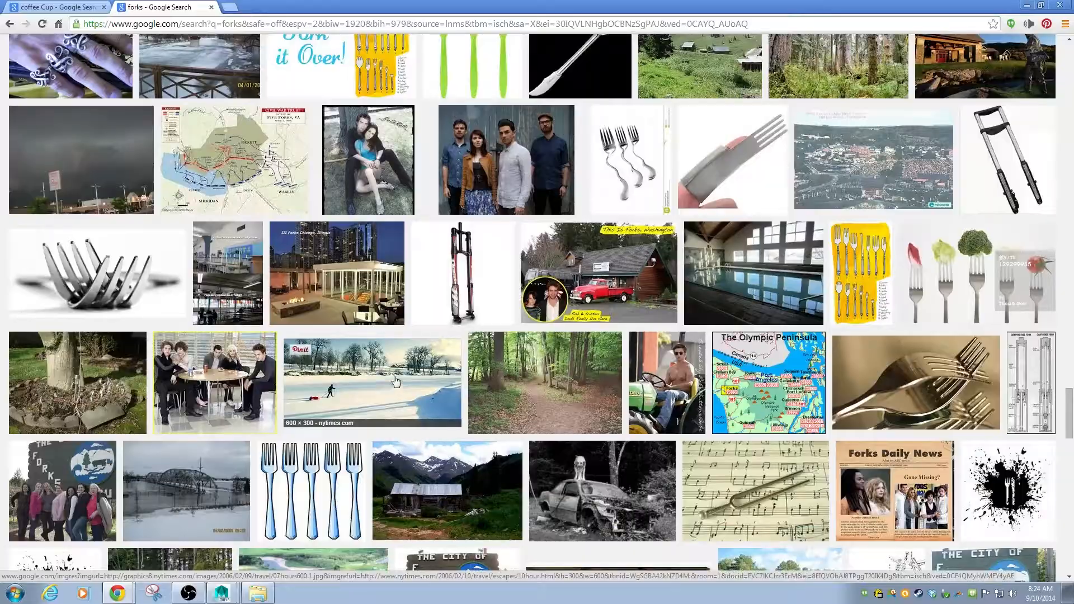
{"action": "scroll", "coordinate": [326, 405], "scroll_direction": "down", "scroll_amount": 10}
{"action": "scroll", "coordinate": [326, 405], "scroll_direction": "down", "scroll_amount": 20}
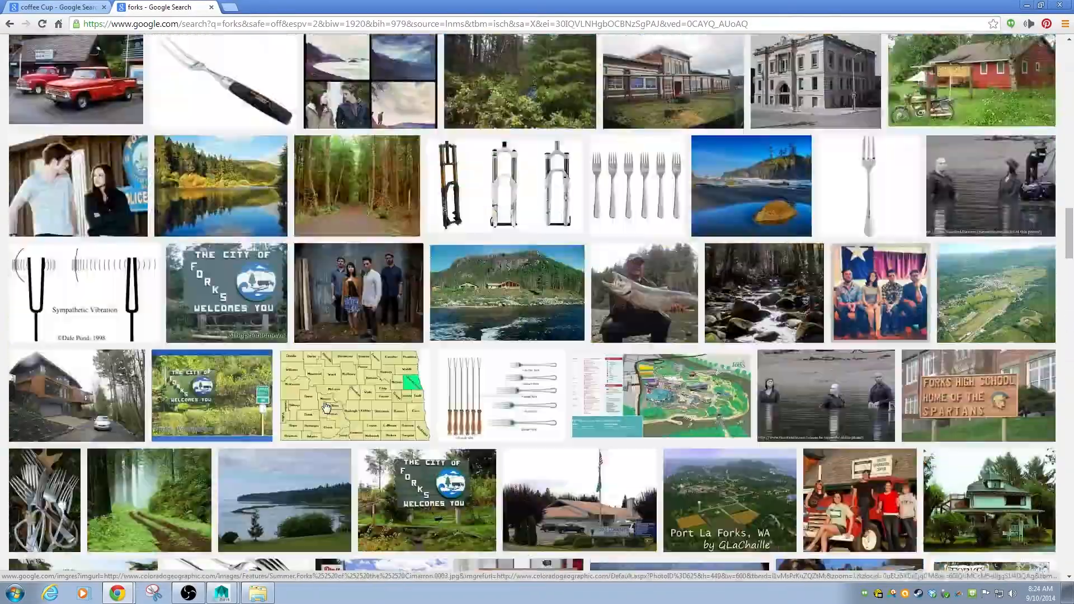
{"action": "scroll", "coordinate": [326, 405], "scroll_direction": "up", "scroll_amount": 20}
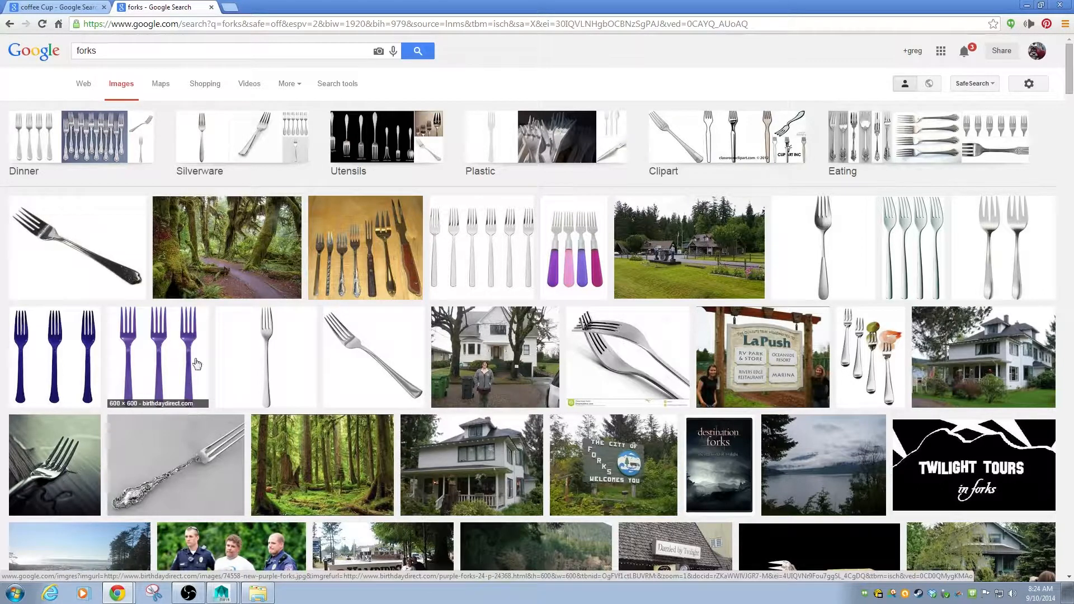
Return to the coffee cup search tab and examine the mug and cup pictures.
{"action": "left_click", "coordinate": [49, 12]}
{"action": "scroll", "coordinate": [354, 479], "scroll_direction": "down", "scroll_amount": 5}
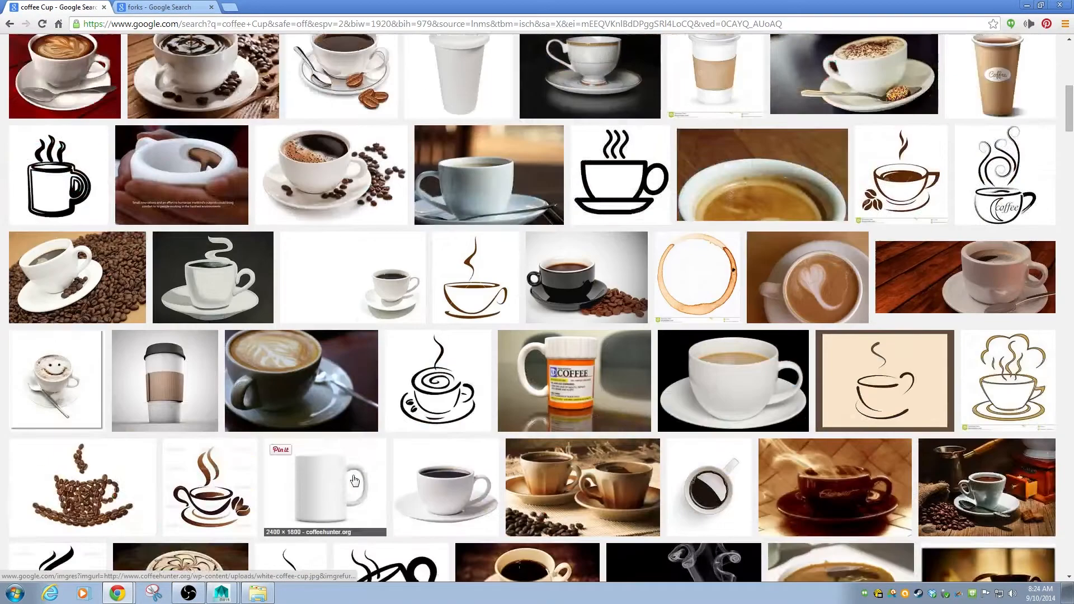
{"action": "scroll", "coordinate": [354, 480], "scroll_direction": "down", "scroll_amount": 1}
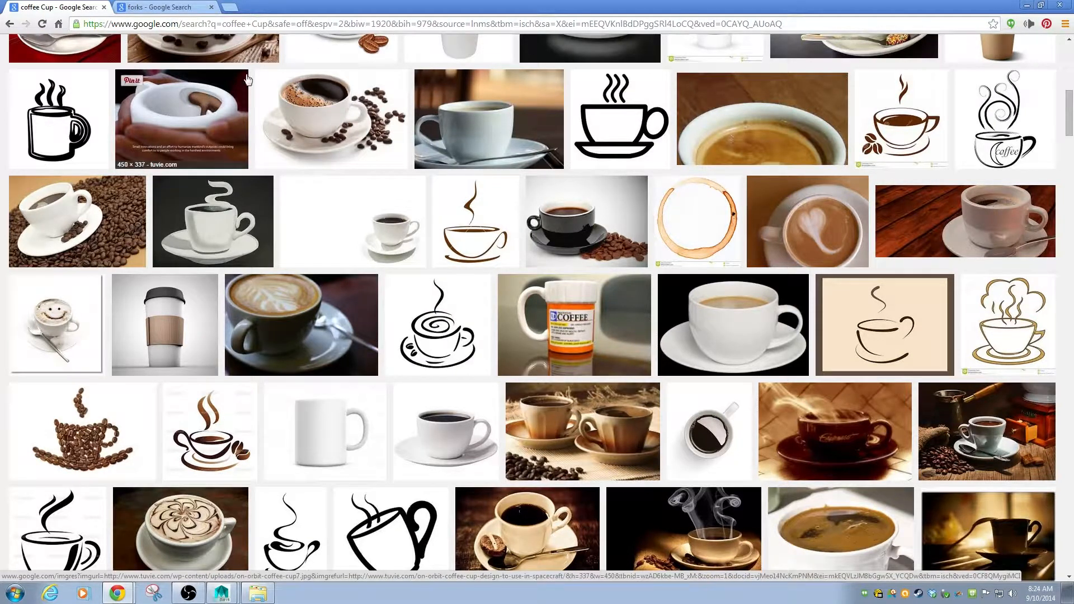
Search Google for grass in a new browser tab and look through the image results.
{"action": "right_click", "coordinate": [223, 49]}
{"action": "left_click", "coordinate": [230, 8]}
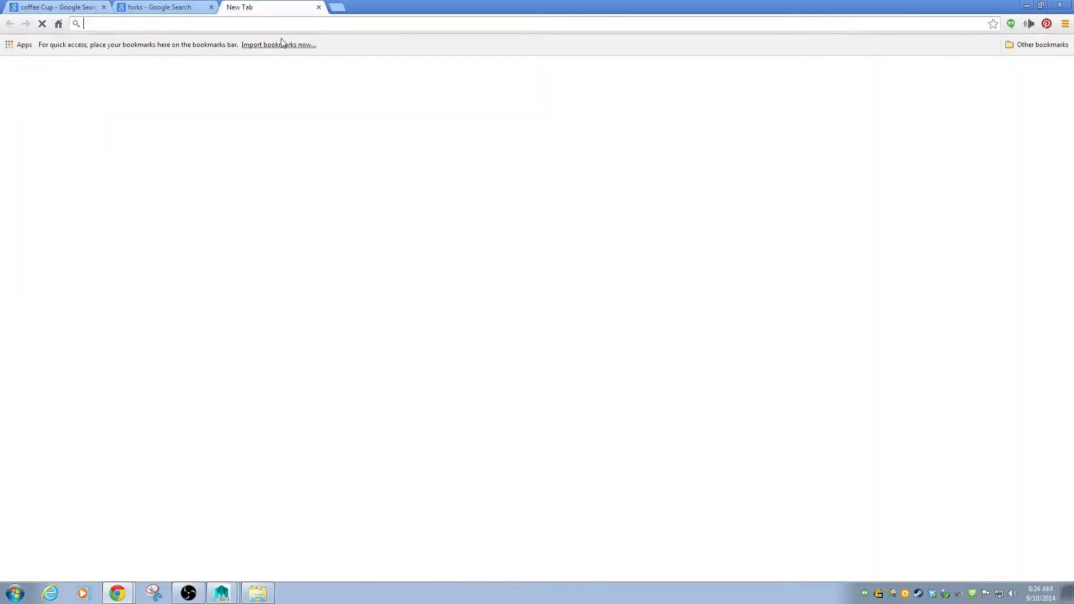
{"action": "type", "text": "grass"}
{"action": "key", "text": "Return"}
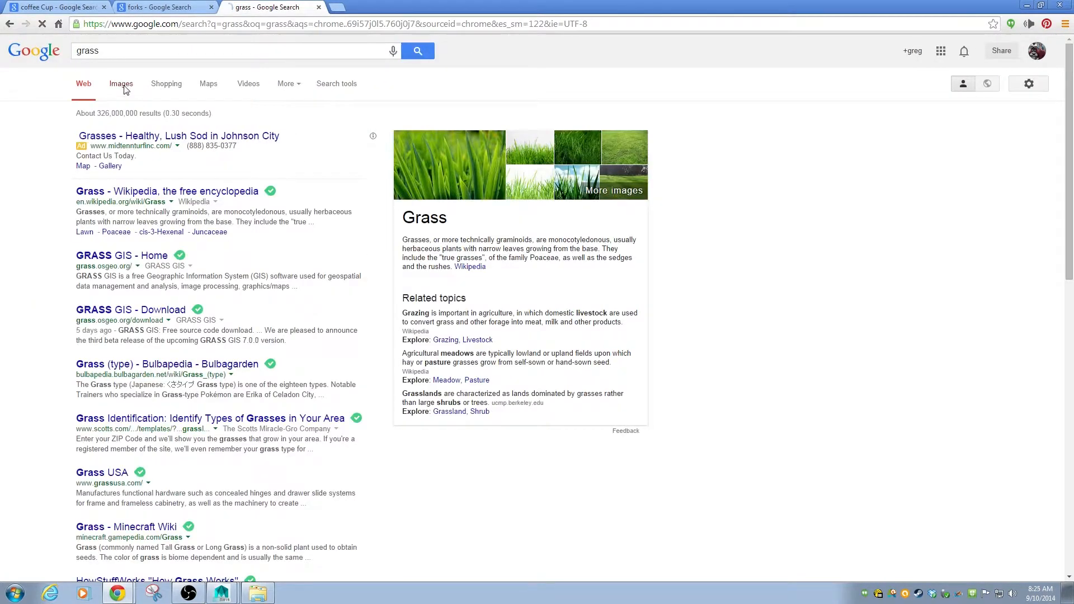
{"action": "left_click", "coordinate": [122, 83]}
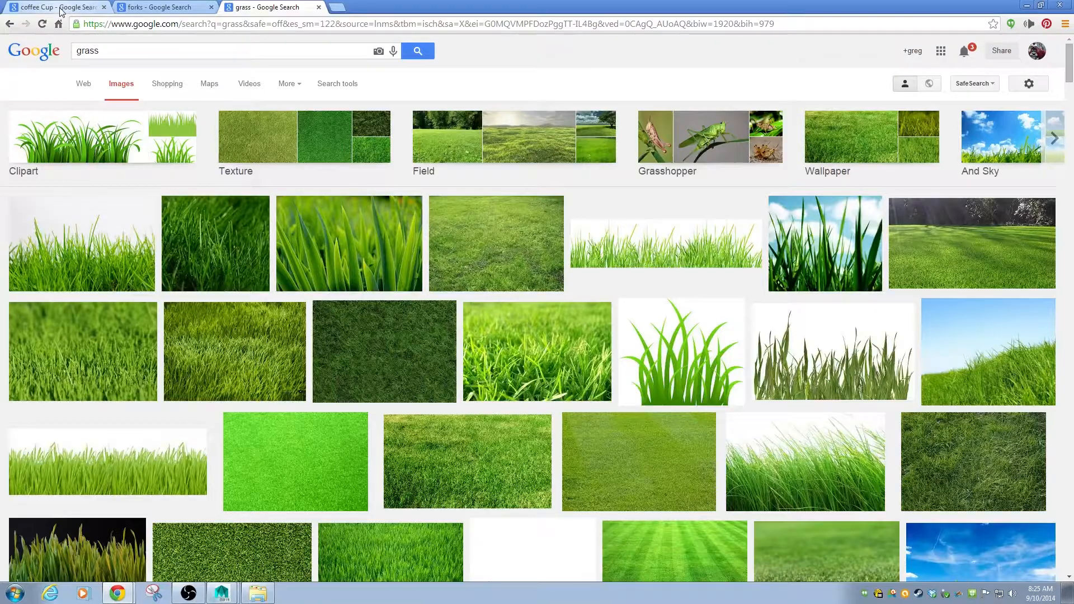
{"action": "scroll", "coordinate": [346, 324], "scroll_direction": "down", "scroll_amount": 10}
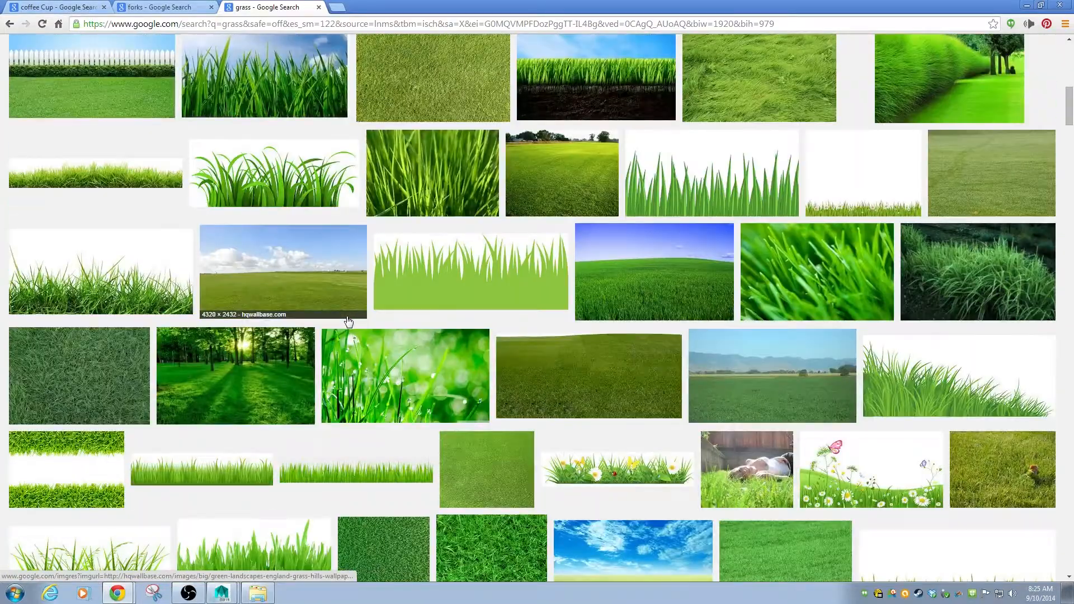
Return to the coffee cup search results and open the plain white Coffee Hunter mug picture at full size.
{"action": "scroll", "coordinate": [348, 321], "scroll_direction": "up", "scroll_amount": 10}
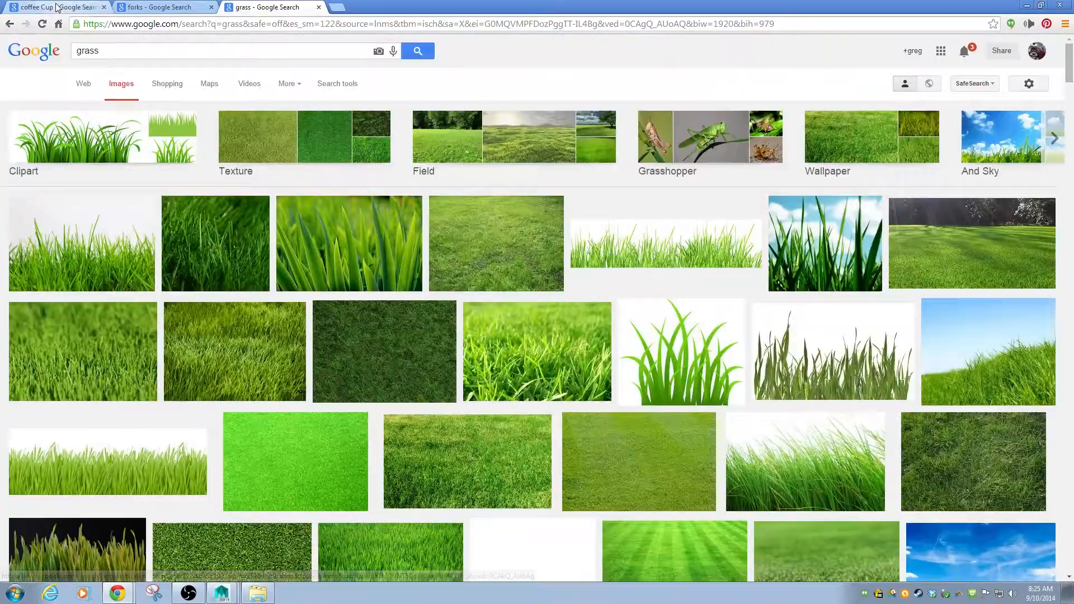
{"action": "left_click", "coordinate": [64, 10]}
{"action": "left_click", "coordinate": [330, 435]}
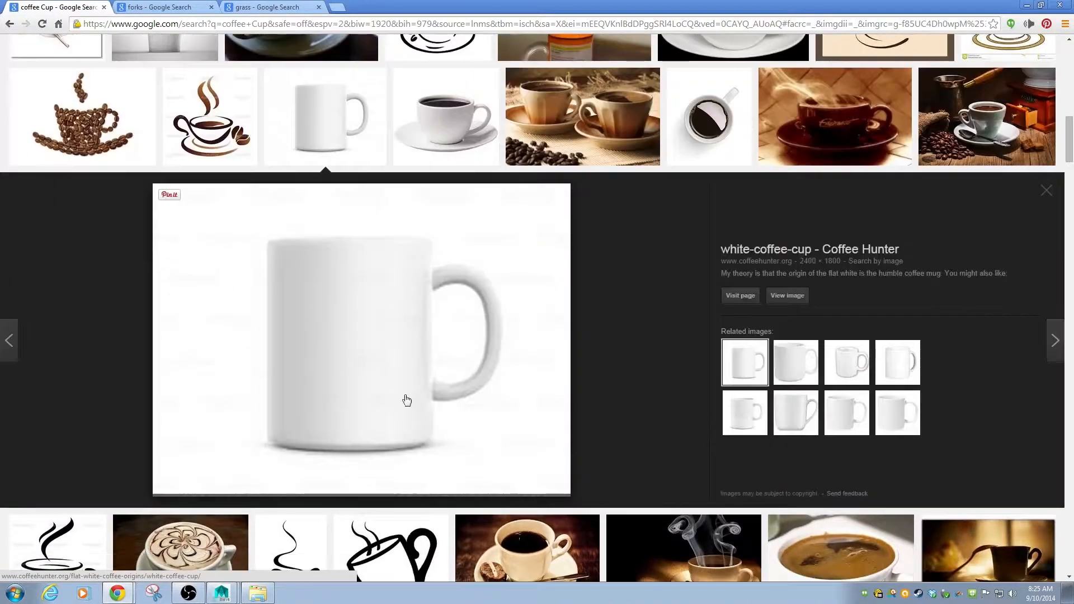
{"action": "left_click", "coordinate": [793, 298]}
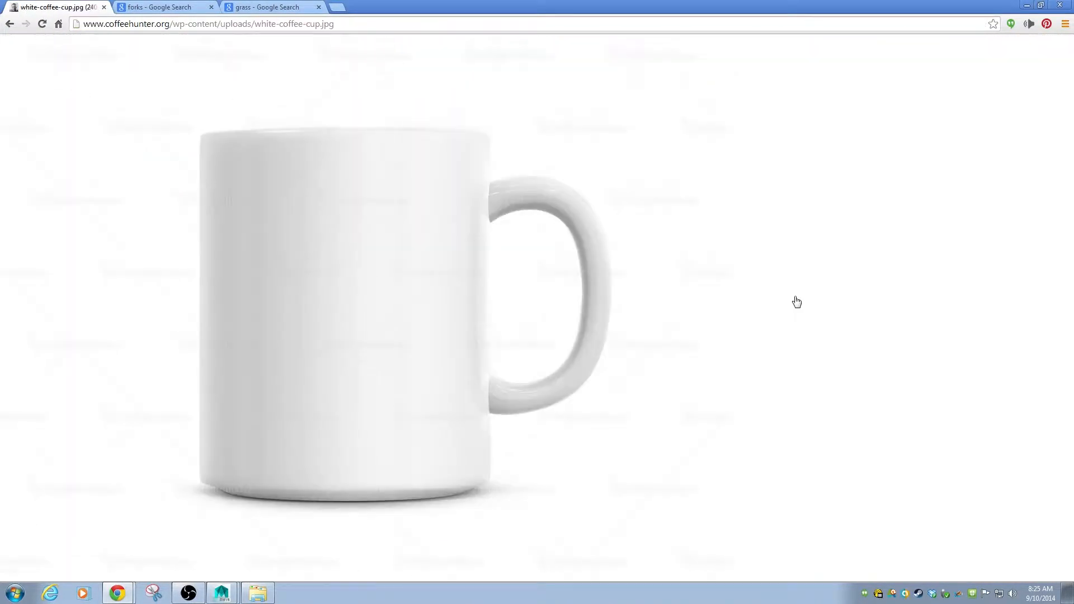
{"action": "left_click", "coordinate": [350, 242]}
Start saving the white mug image and browse to the sourceimages folder of the Breakfast project.
{"action": "right_click", "coordinate": [551, 283]}
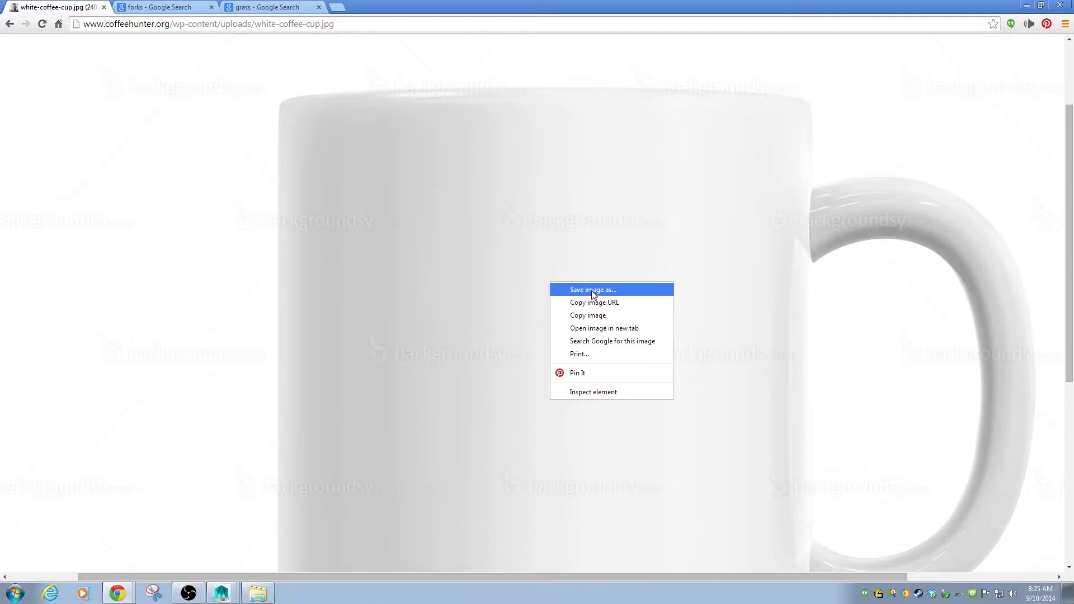
{"action": "left_click", "coordinate": [592, 291]}
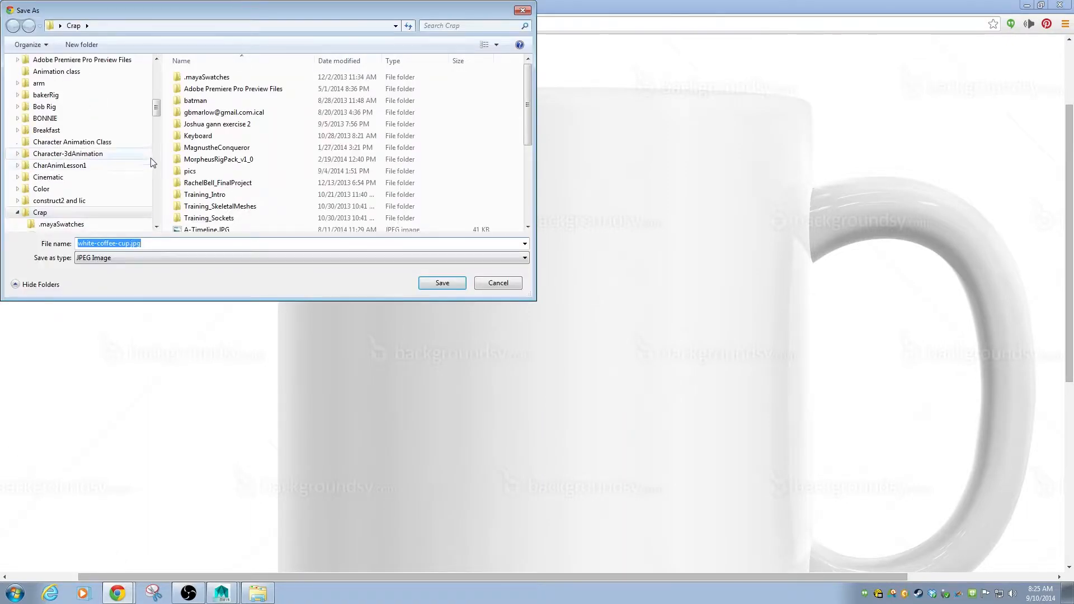
{"action": "left_click_drag", "start_coordinate": [156, 108], "coordinate": [143, 203]}
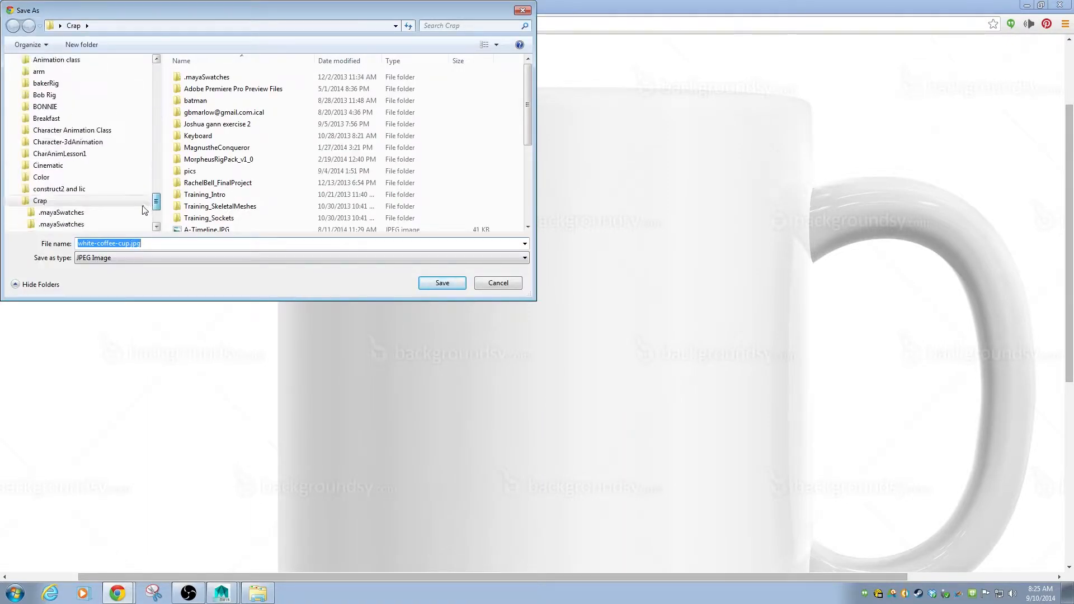
{"action": "left_click", "coordinate": [49, 201]}
{"action": "double_click", "coordinate": [200, 207]}
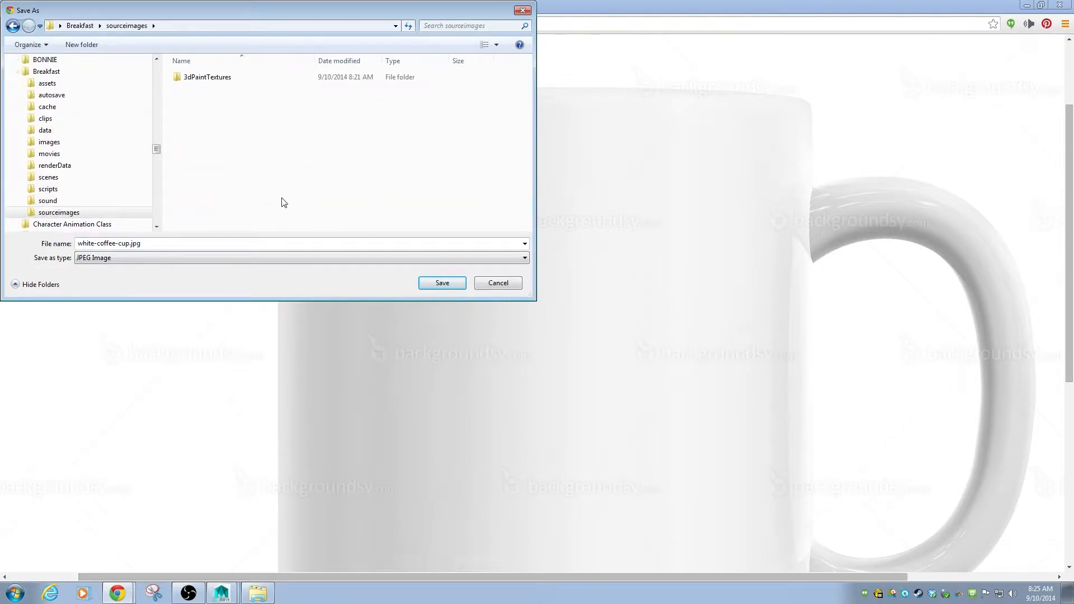
Save the mug image as white-coffee-cup.jpg in a new folder named Ref inside sourceimages, and switch back to Maya.
{"action": "left_click", "coordinate": [81, 45]}
{"action": "type", "text": "Ref"}
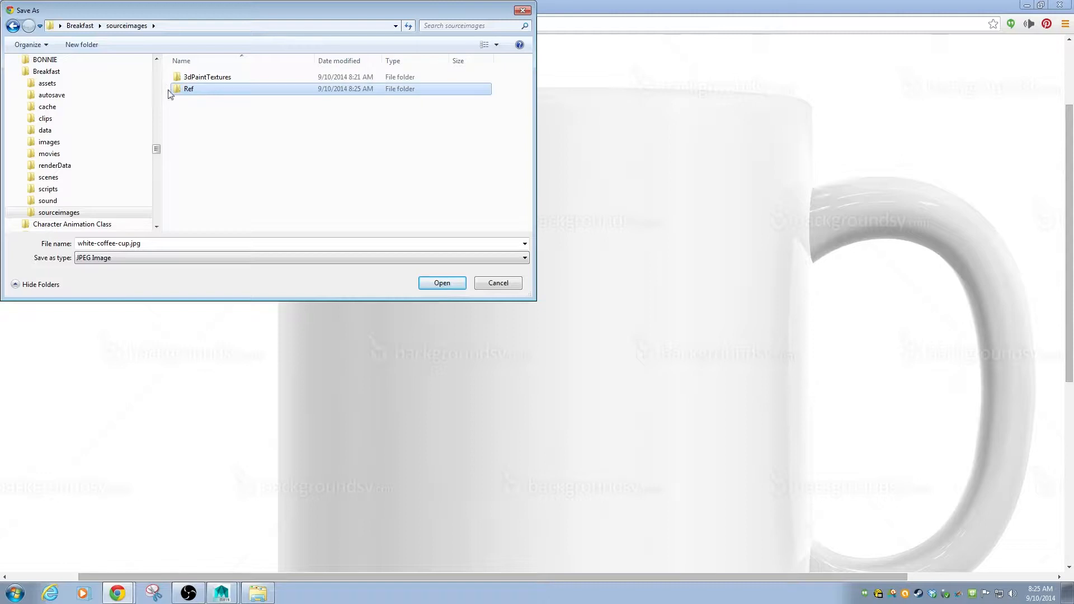
{"action": "double_click", "coordinate": [186, 89]}
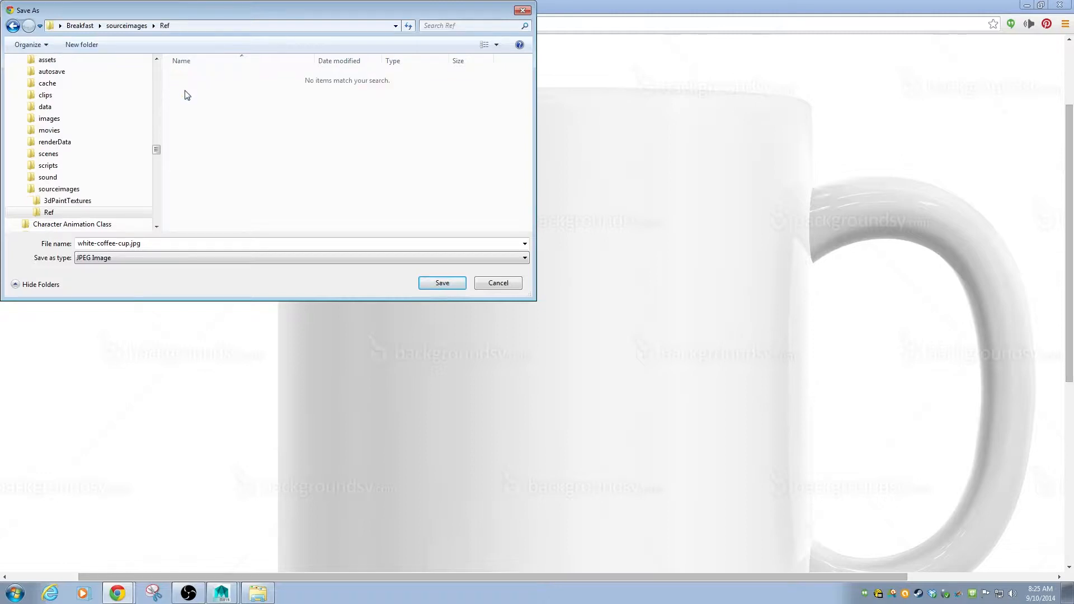
{"action": "left_click", "coordinate": [440, 287]}
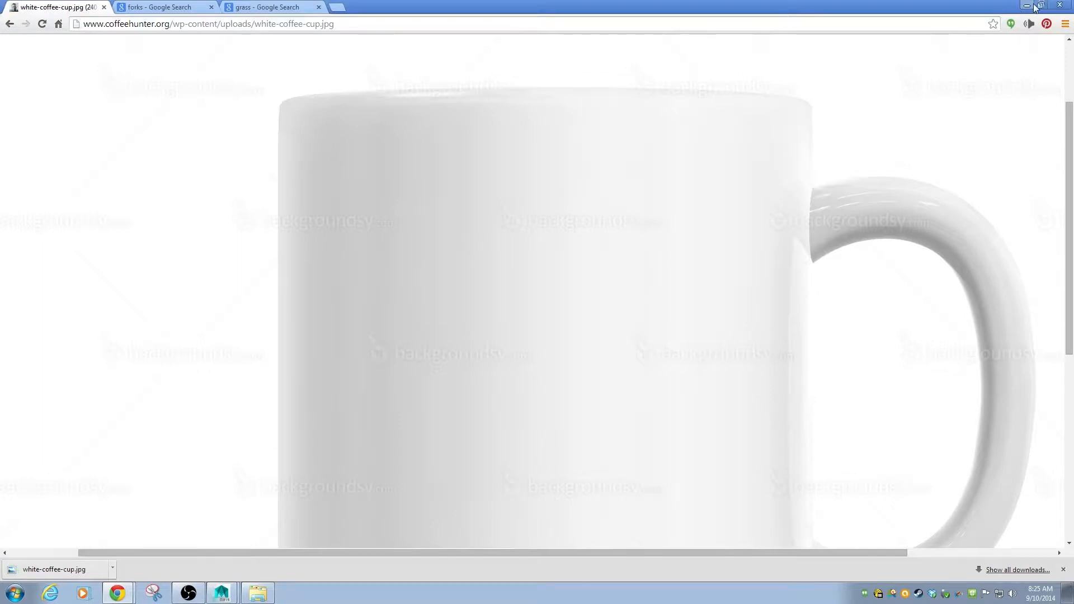
{"action": "left_click", "coordinate": [1027, 5]}
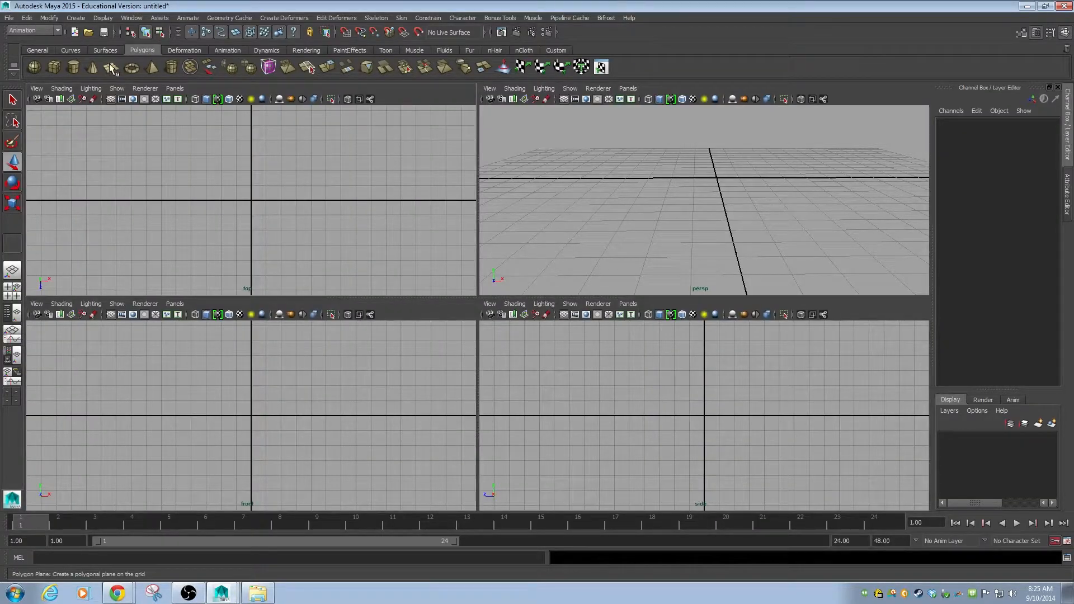
Create a polygon plane at the grid origin and inspect it in the maximized perspective view.
{"action": "left_click_drag", "start_coordinate": [676, 211], "coordinate": [725, 255], "text": "alt"}
{"action": "middle_click_drag", "start_coordinate": [730, 224], "coordinate": [678, 242], "text": "alt"}
{"action": "key", "text": "space"}
{"action": "scroll", "coordinate": [477, 302], "scroll_direction": "up", "scroll_amount": 3}
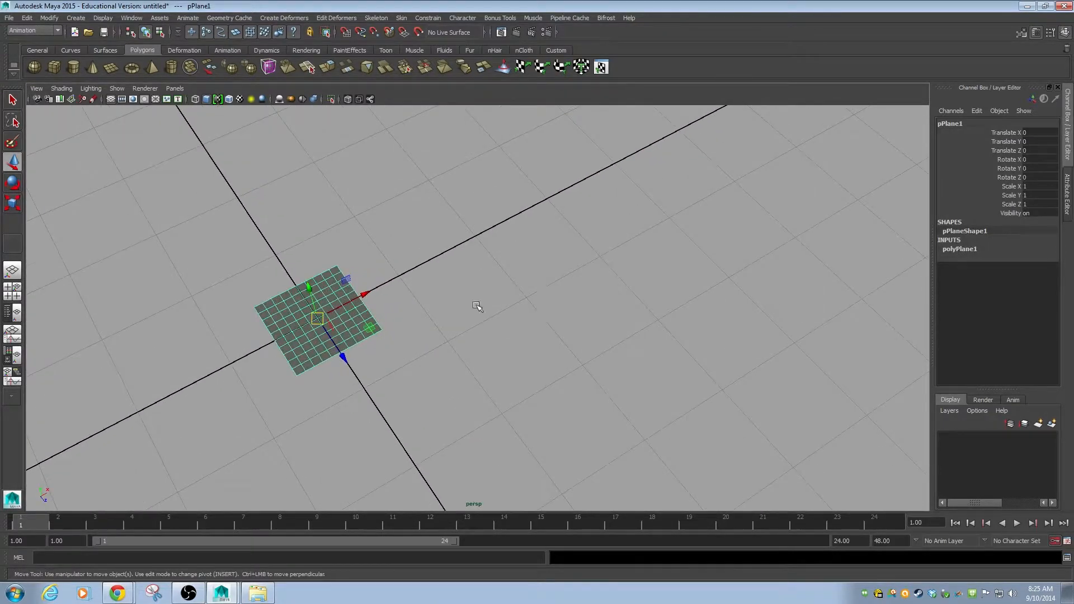
{"action": "middle_click_drag", "start_coordinate": [477, 302], "coordinate": [604, 283], "text": "alt"}
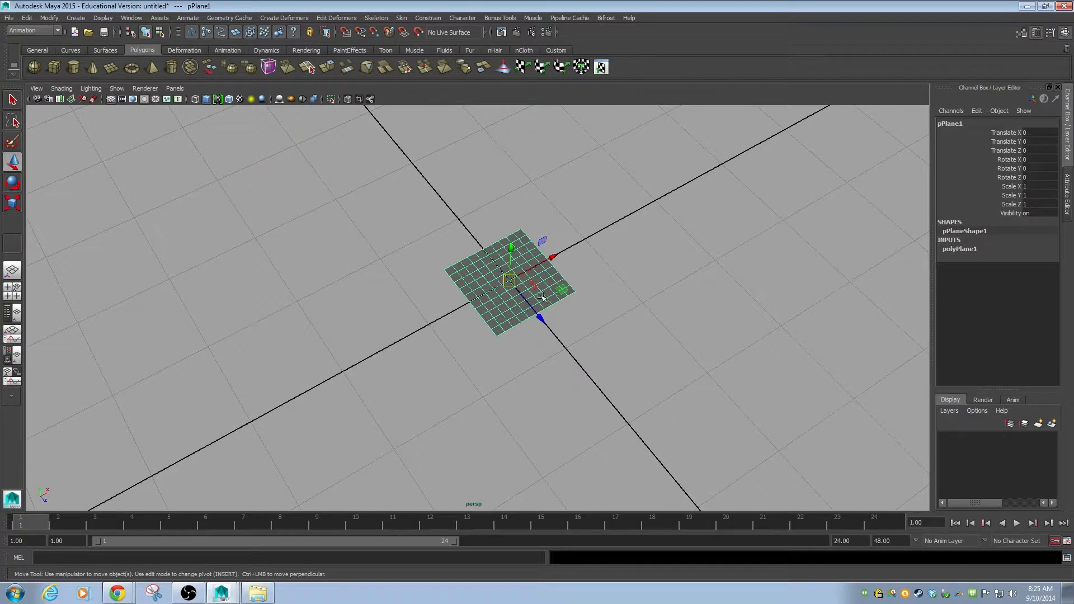
{"action": "left_click_drag", "start_coordinate": [539, 314], "coordinate": [615, 305], "text": "alt"}
{"action": "right_click_drag", "start_coordinate": [615, 304], "coordinate": [658, 302], "text": "alt"}
{"action": "middle_click_drag", "start_coordinate": [658, 303], "coordinate": [591, 391], "text": "alt"}
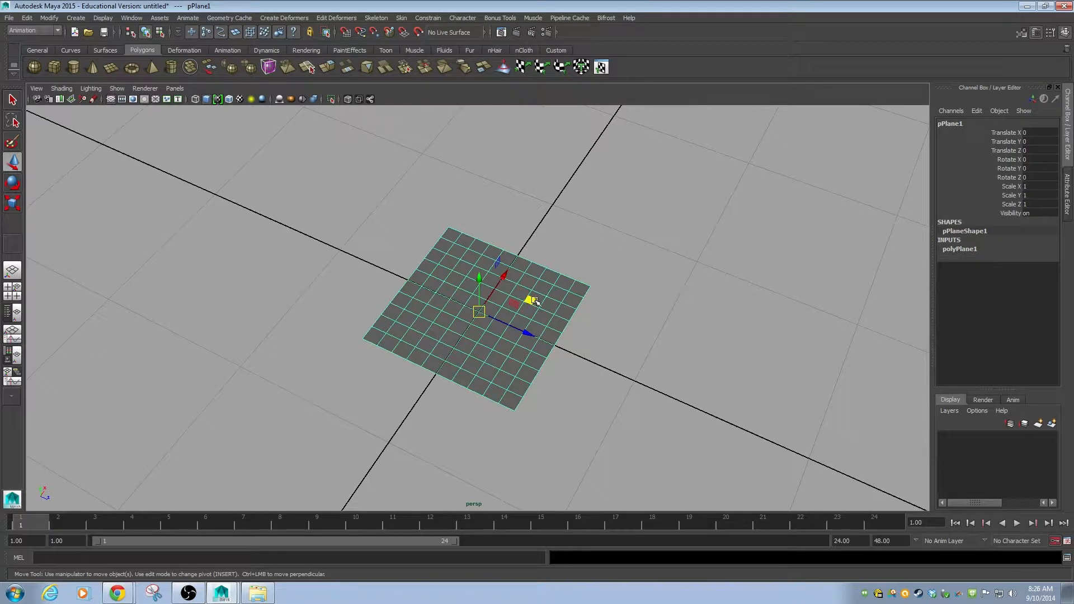
{"action": "left_click_drag", "start_coordinate": [506, 302], "coordinate": [583, 316], "text": "alt"}
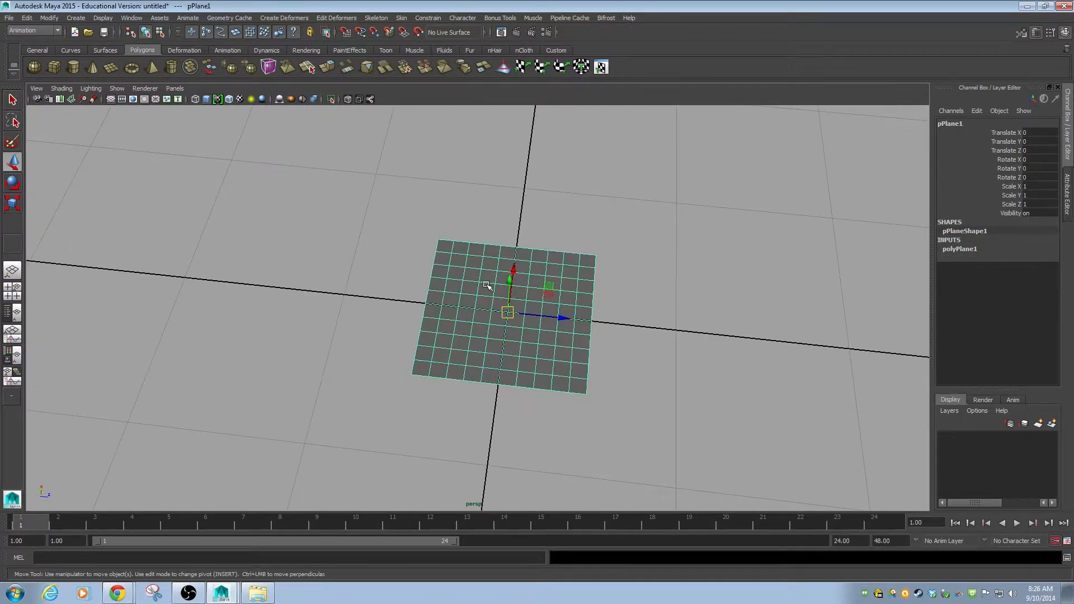
Compare the plane's wireframe and shaded display in the maximized top view, and delete the plane.
{"action": "key", "text": "space"}
{"action": "key", "text": "space"}
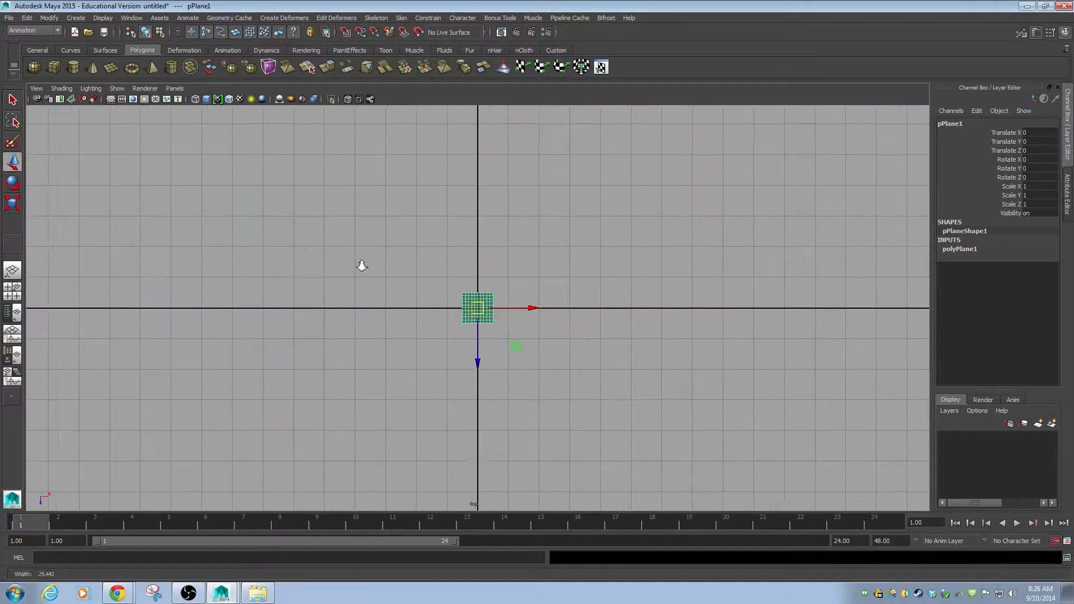
{"action": "right_click_drag", "start_coordinate": [311, 252], "coordinate": [969, 378], "text": "alt"}
{"action": "scroll", "coordinate": [742, 365], "scroll_direction": "up", "scroll_amount": 3}
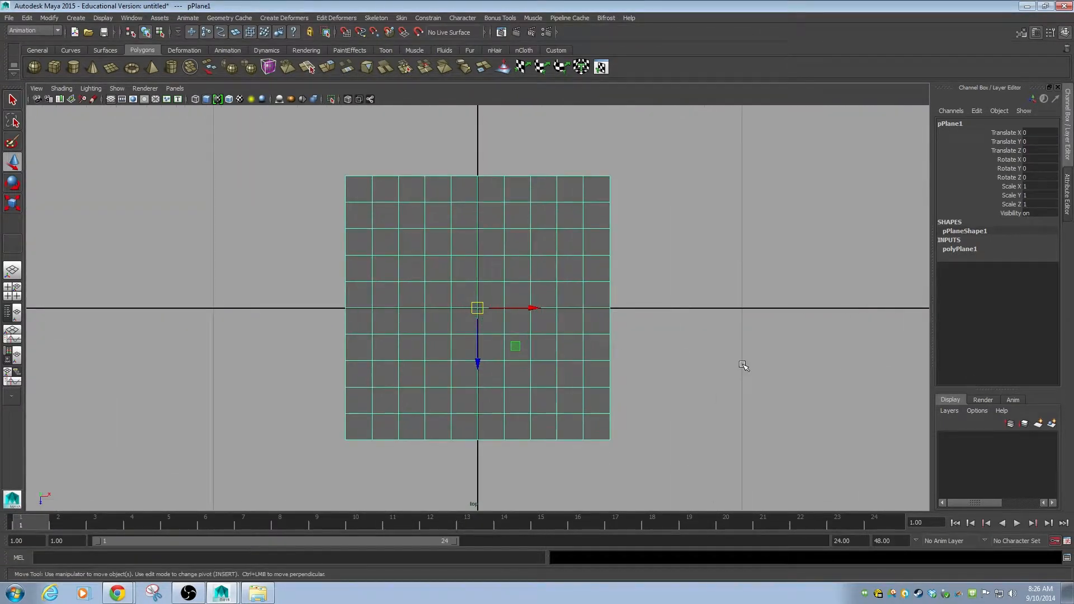
{"action": "key", "text": "4"}
{"action": "key", "text": "5"}
{"action": "key", "text": "4"}
{"action": "key", "text": "5"}
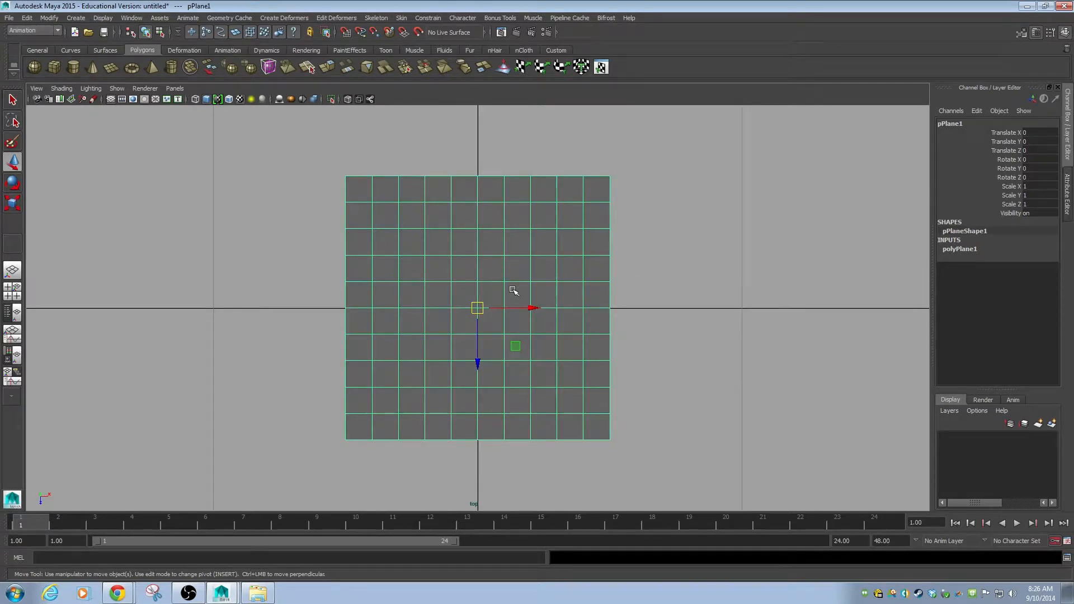
{"action": "key", "text": "4"}
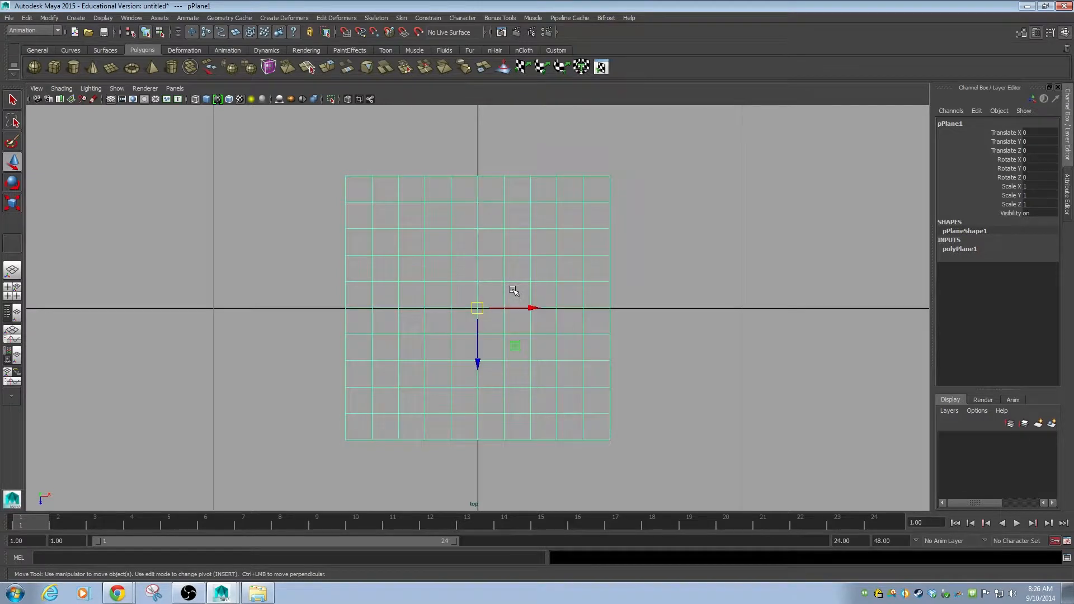
{"action": "key", "text": "5"}
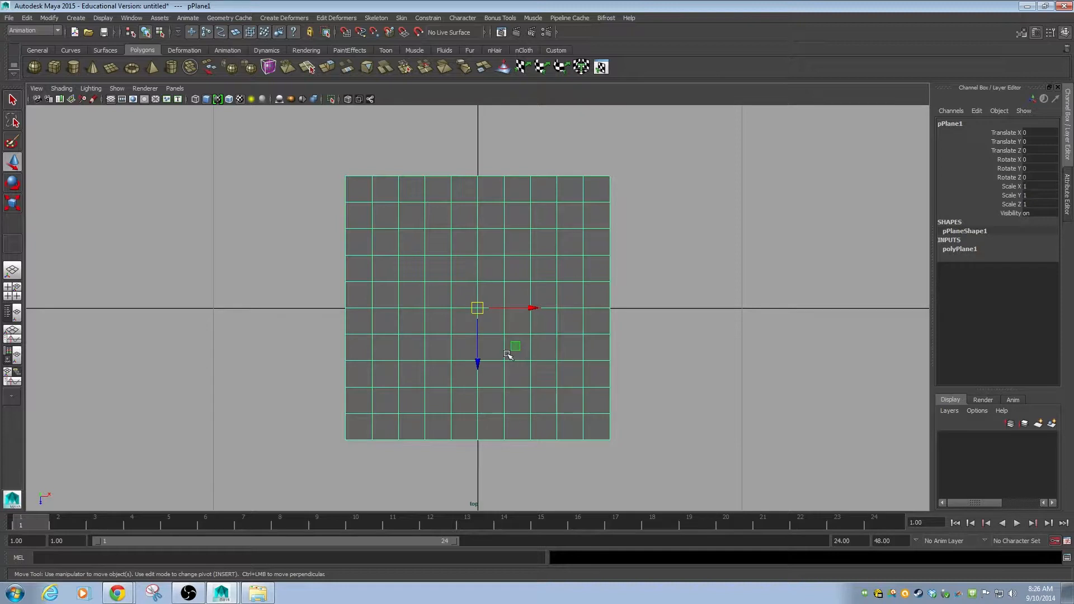
{"action": "key", "text": "4"}
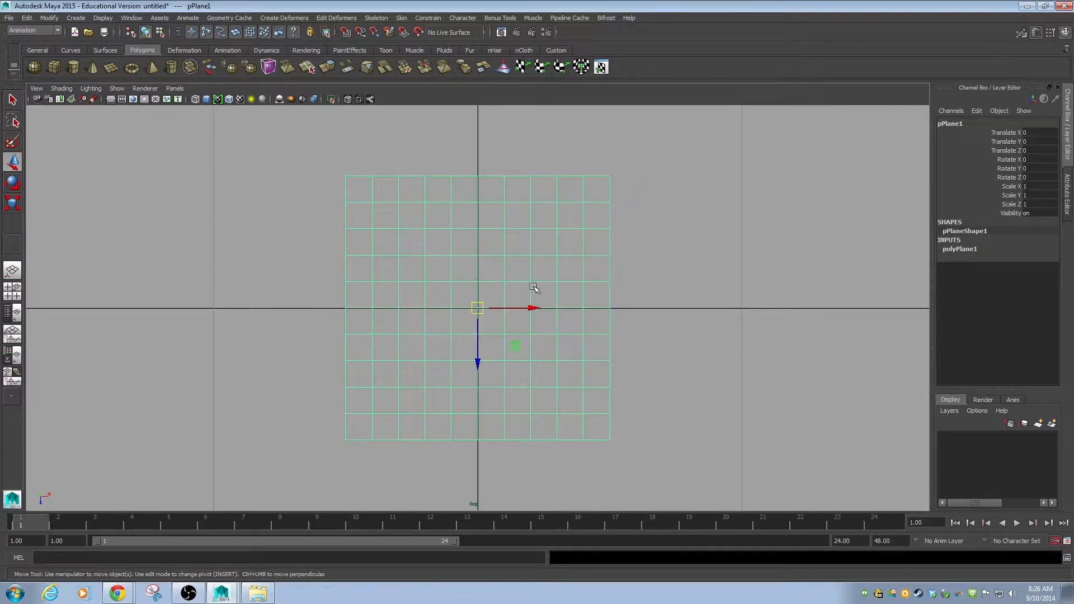
{"action": "key", "text": "Delete"}
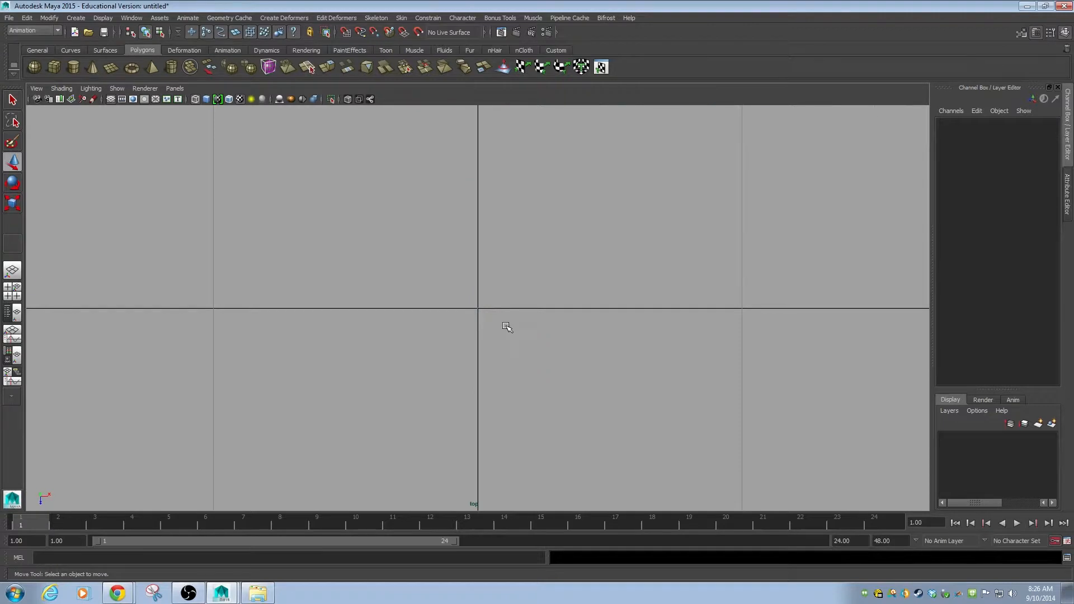
Return to the four-view layout and maximize the side view.
{"action": "key", "text": "space"}
{"action": "mouse_move", "coordinate": [350, 221]}
{"action": "right_mouse_down", "text": "alt"}
{"action": "mouse_move", "coordinate": [297, 220]}
{"action": "mouse_move", "coordinate": [340, 222]}
{"action": "right_mouse_up", "text": "alt"}
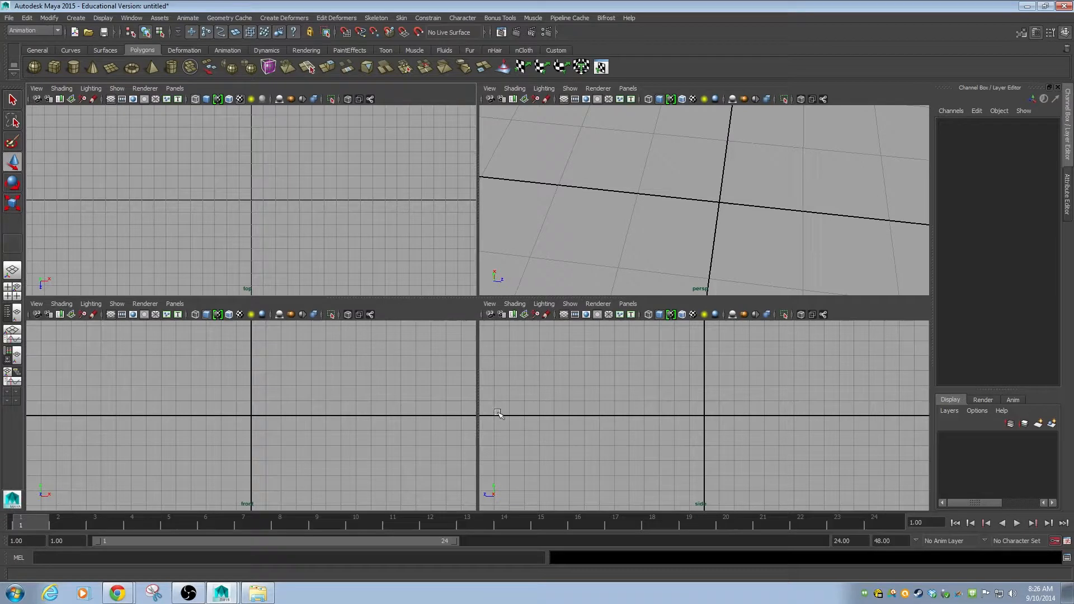
{"action": "key", "text": "space"}
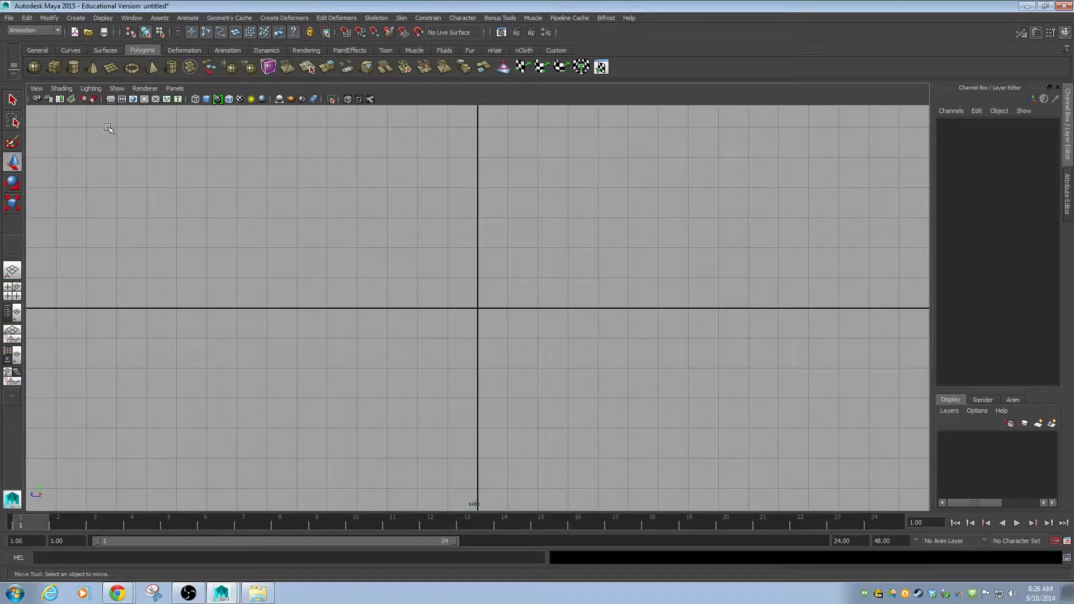
{"action": "key", "text": "space"}
{"action": "key", "text": "space"}
{"action": "middle_click_drag", "start_coordinate": [379, 275], "coordinate": [397, 405], "text": "alt"}
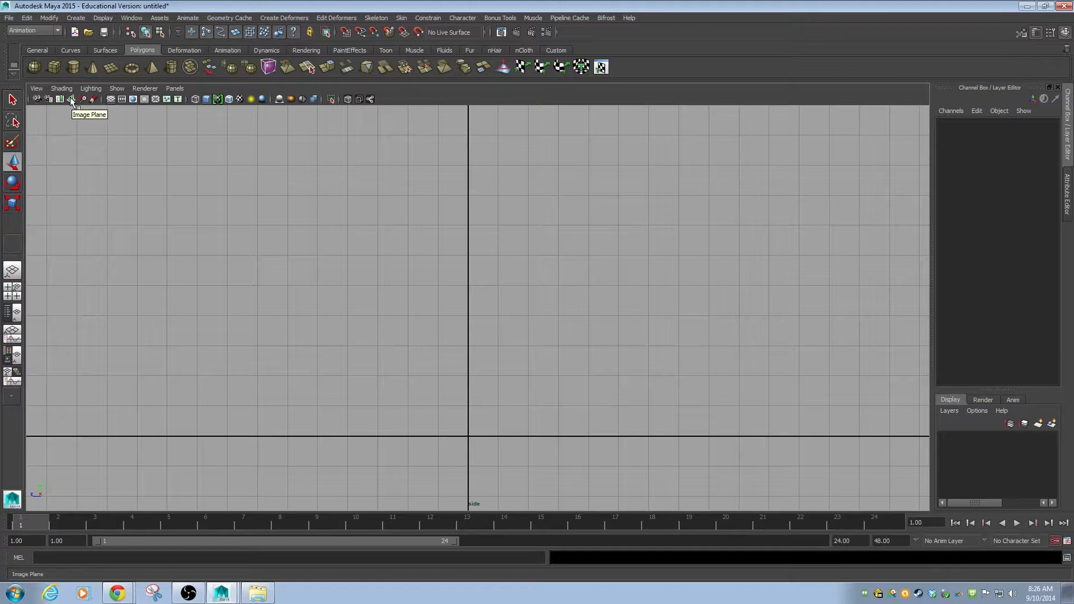
Import white-coffee-cup.jpg from the Ref folder as an image plane in the side view, and undo the import.
{"action": "left_click", "coordinate": [35, 87]}
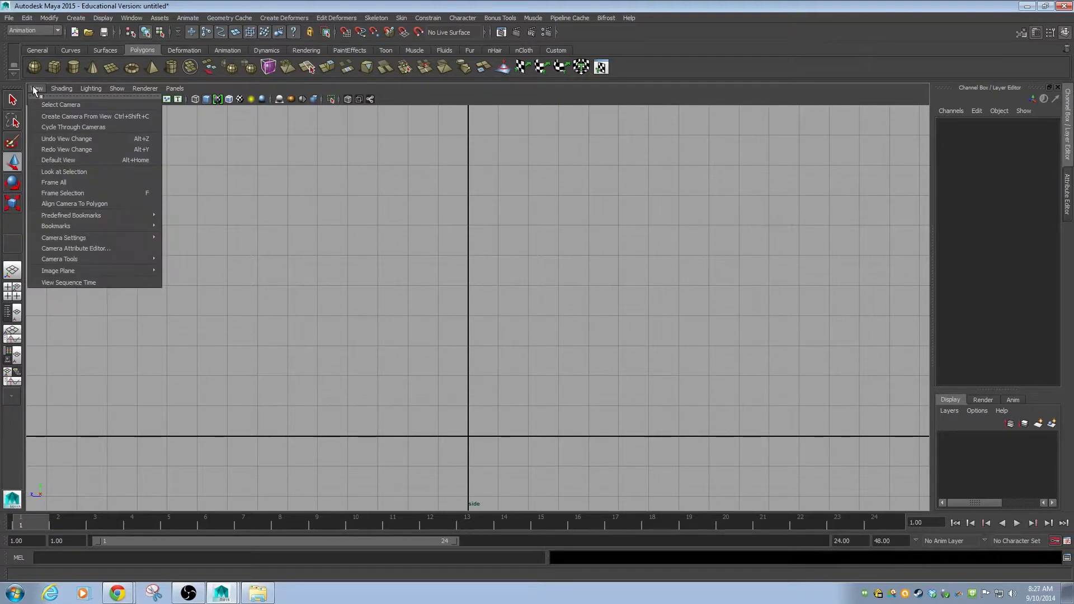
{"action": "mouse_move", "coordinate": [115, 271]}
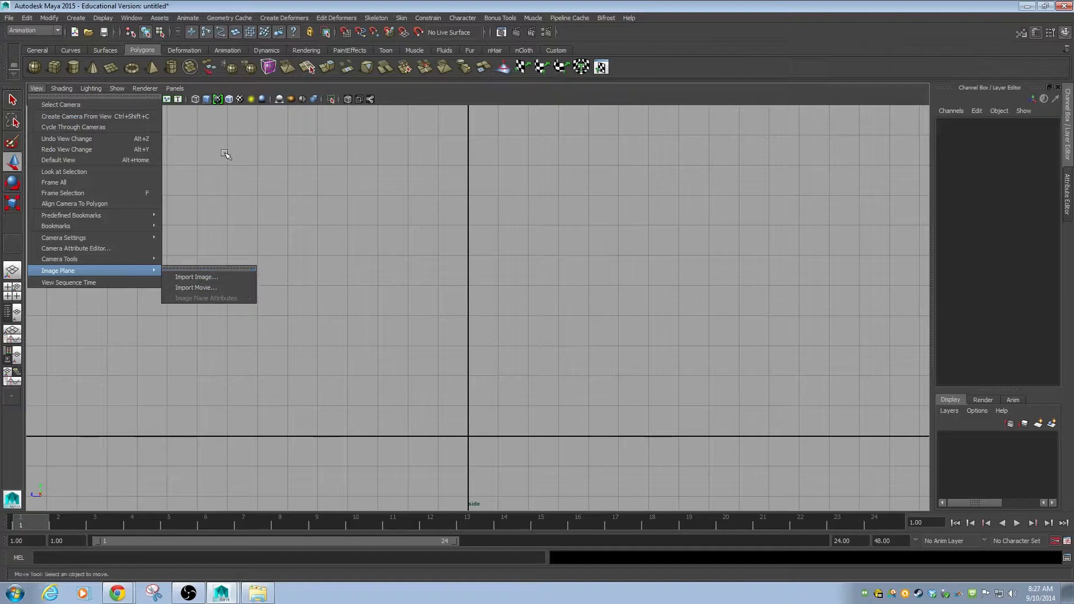
{"action": "left_click", "coordinate": [191, 276]}
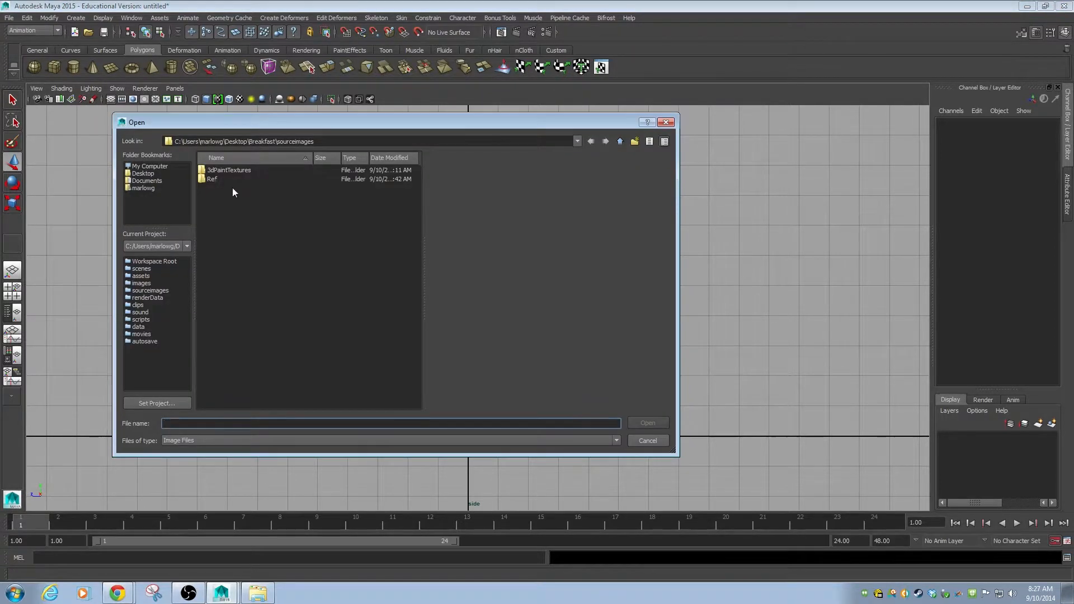
{"action": "double_click", "coordinate": [212, 179]}
{"action": "left_click", "coordinate": [235, 171]}
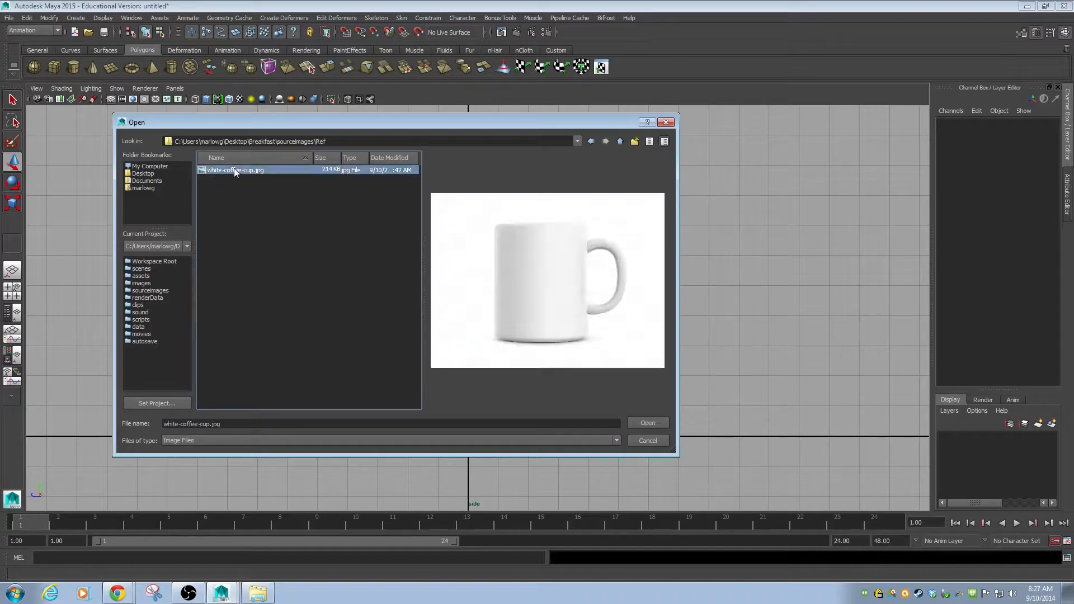
{"action": "left_click", "coordinate": [652, 422]}
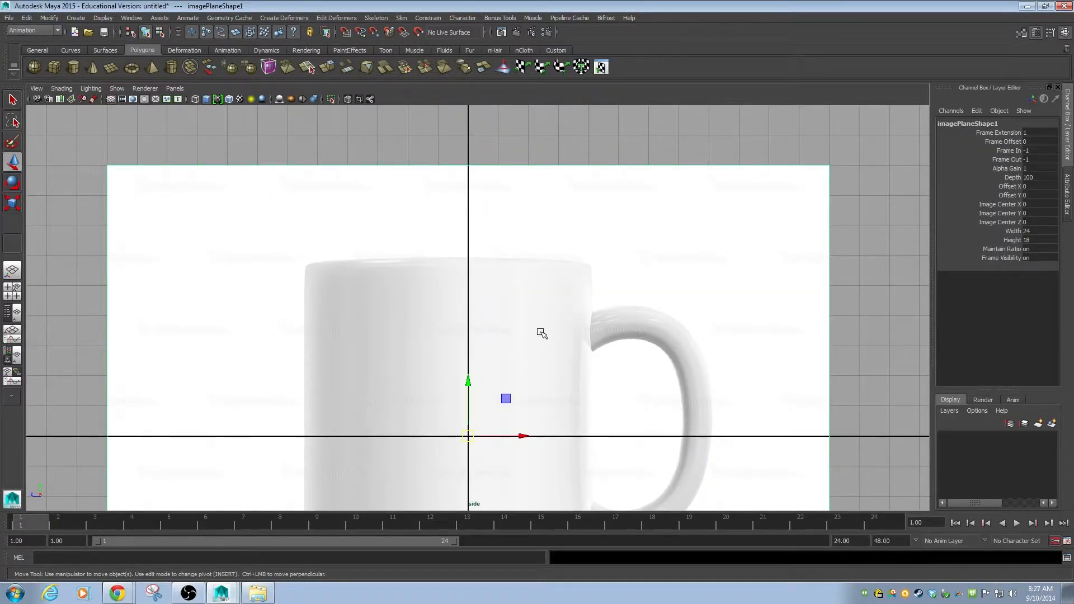
{"action": "key", "text": "ctrl+z"}
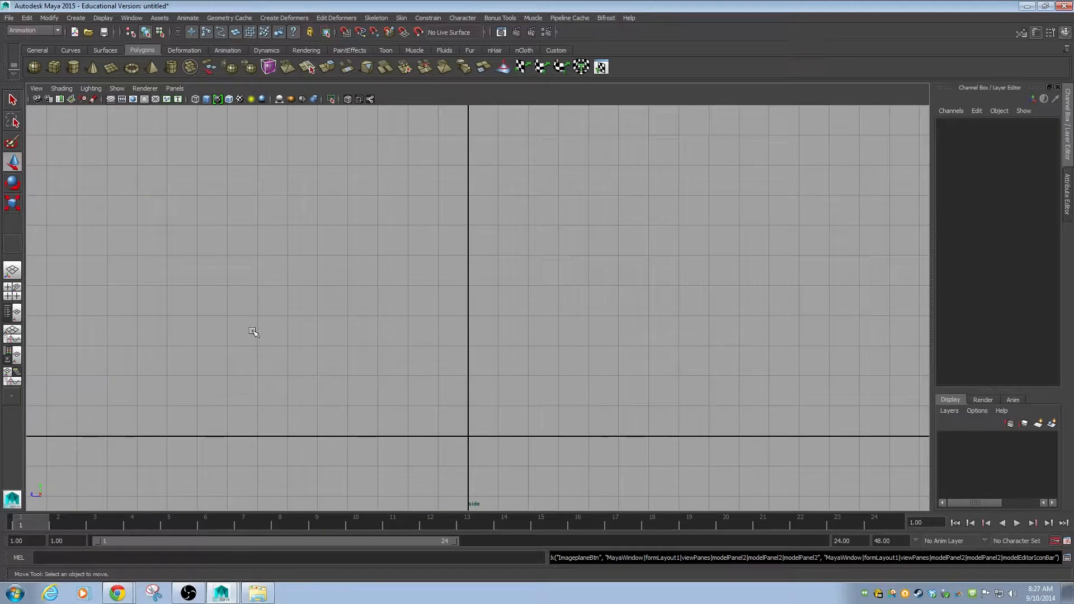
Set the current project to the Breakfast folder on the Desktop.
{"action": "left_click", "coordinate": [10, 18]}
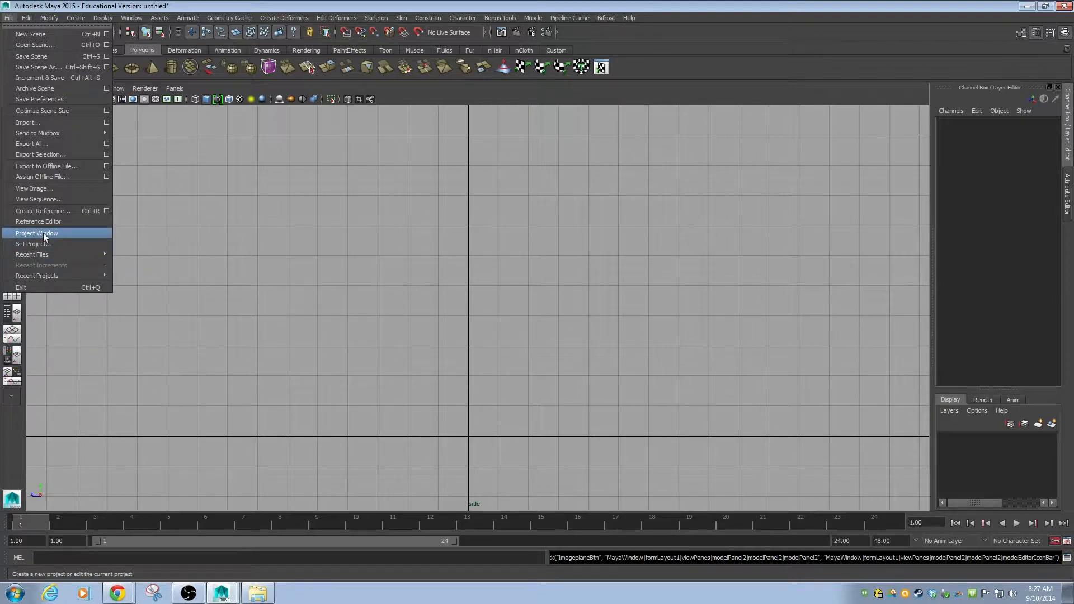
{"action": "left_click", "coordinate": [190, 240]}
{"action": "left_click", "coordinate": [9, 19]}
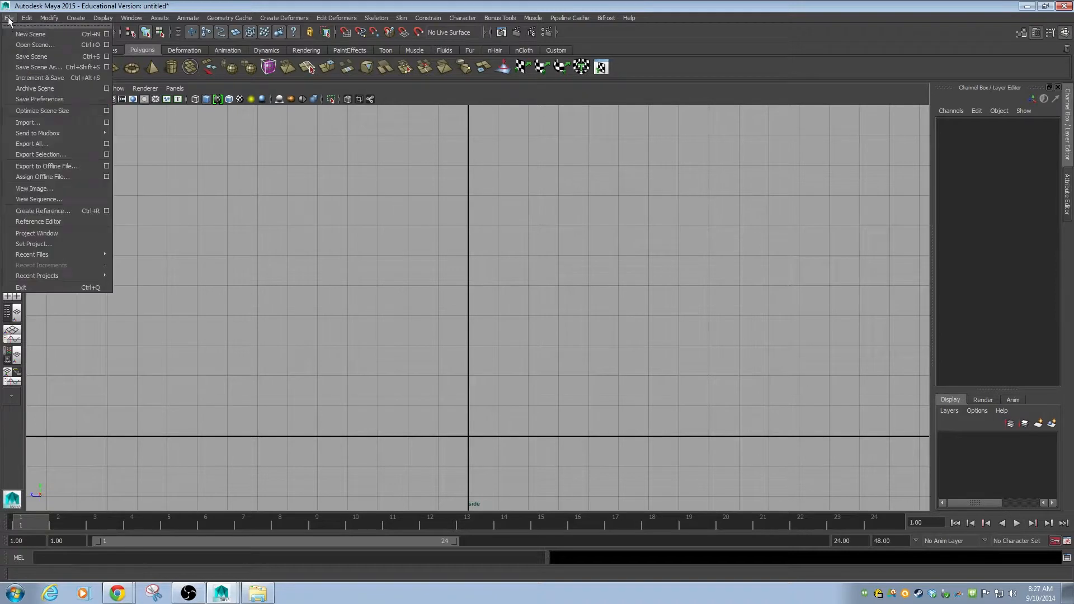
{"action": "left_click", "coordinate": [45, 244]}
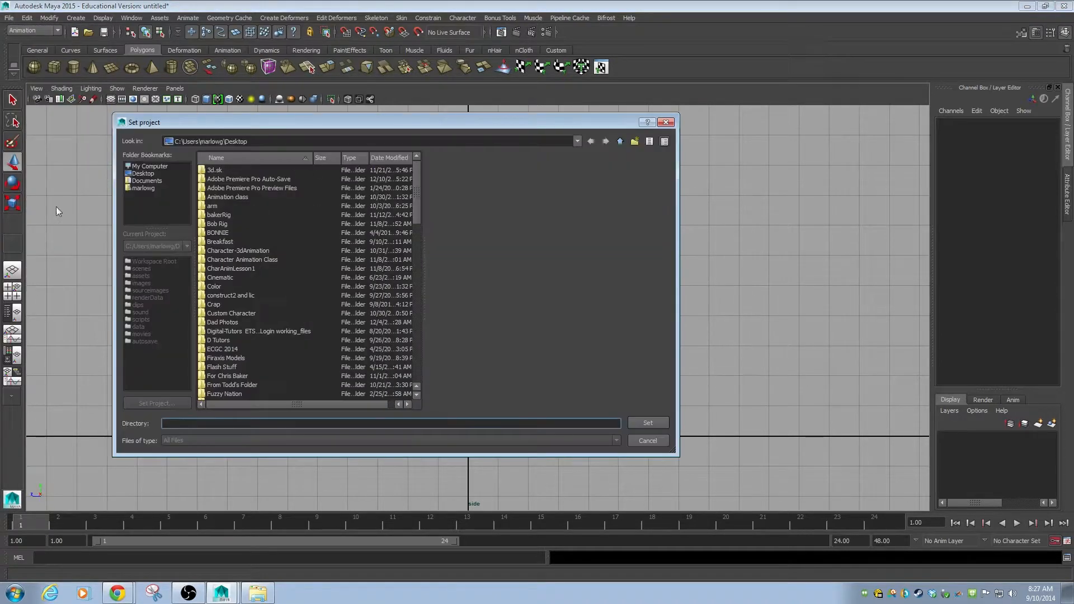
{"action": "left_click", "coordinate": [220, 244]}
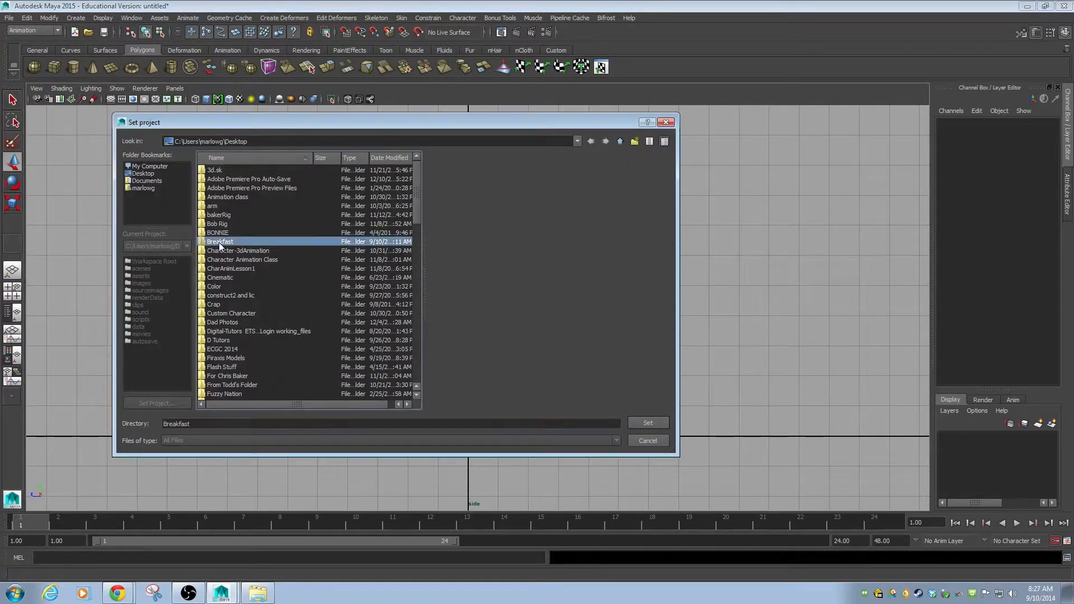
{"action": "left_click", "coordinate": [649, 424]}
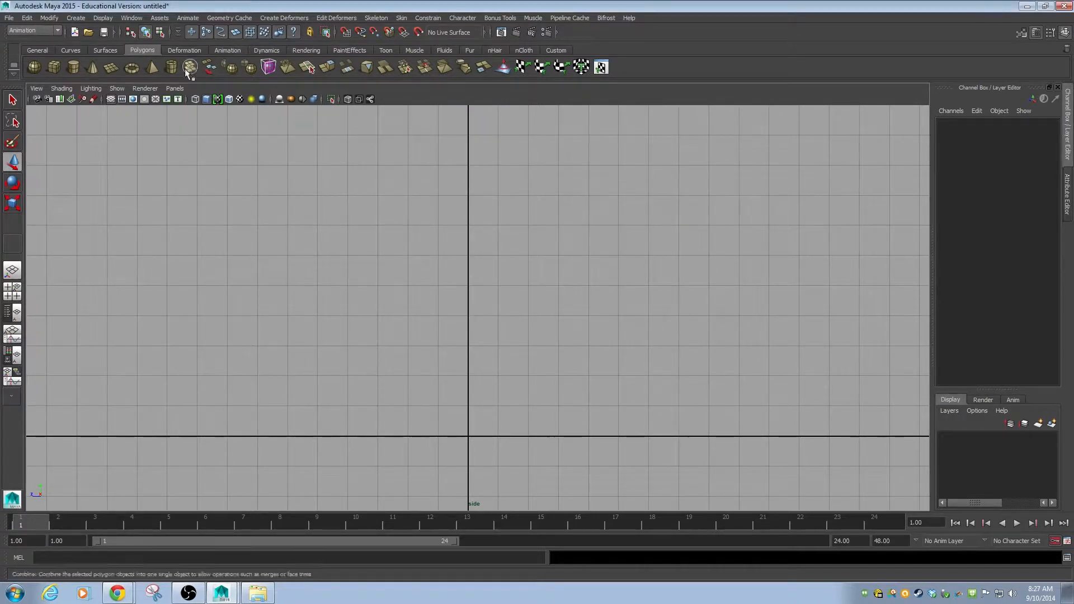
Import white-coffee-cup.jpg from the Ref folder as an image plane in the side view.
{"action": "left_click", "coordinate": [74, 100]}
{"action": "double_click", "coordinate": [212, 179]}
{"action": "left_click", "coordinate": [231, 171]}
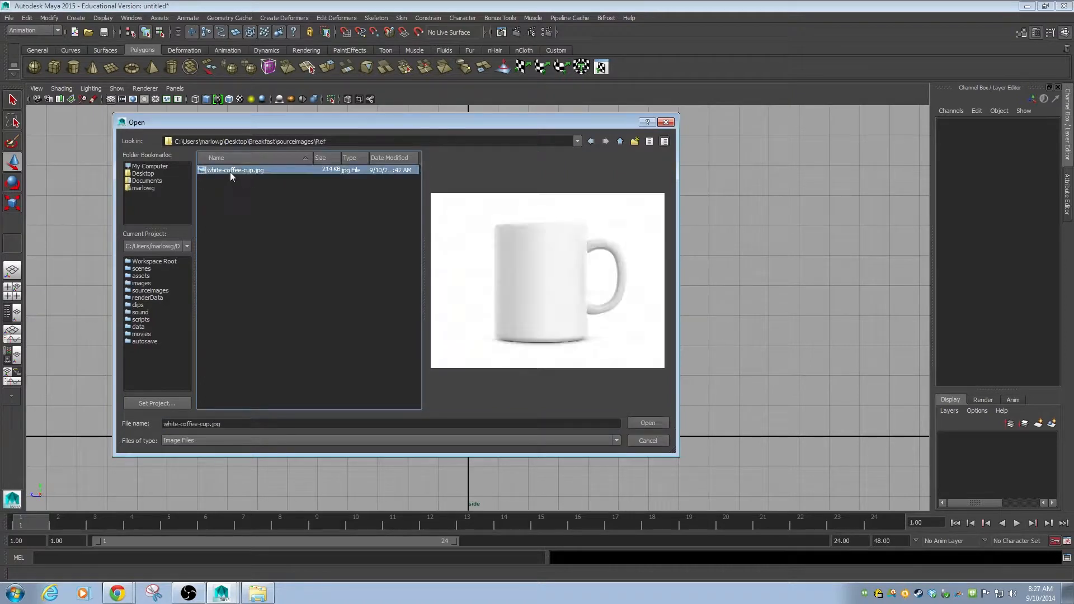
{"action": "left_click", "coordinate": [657, 421]}
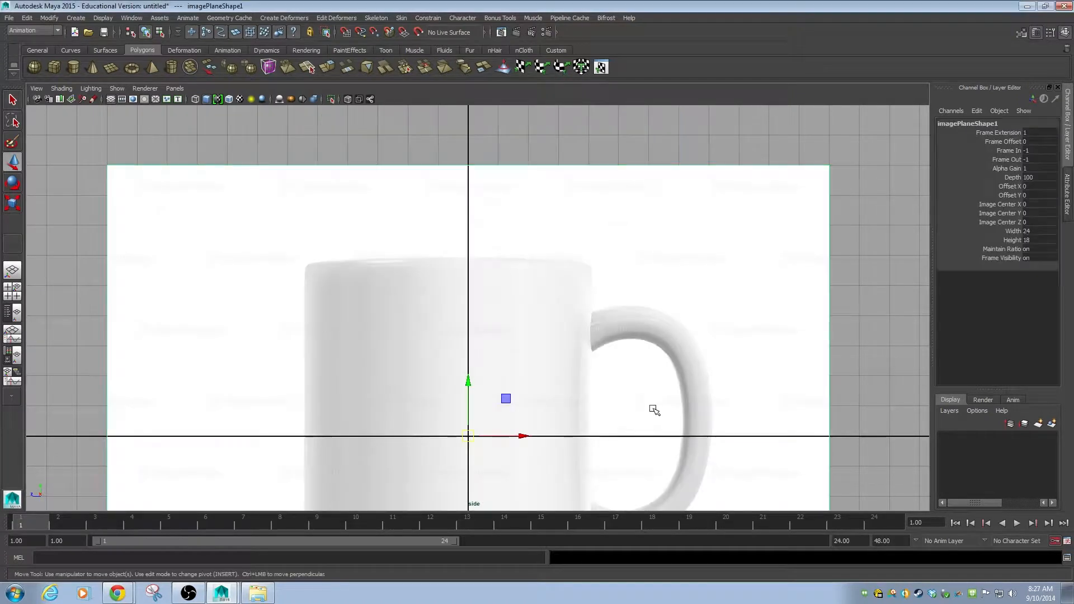
Raise the image plane in the side view so the cup's base sits on the horizontal grid axis.
{"action": "right_click_drag", "start_coordinate": [809, 348], "coordinate": [92, 198], "text": "alt"}
{"action": "middle_click_drag", "start_coordinate": [517, 386], "coordinate": [532, 299], "text": "alt"}
{"action": "right_click_drag", "start_coordinate": [675, 378], "coordinate": [410, 287], "text": "alt"}
{"action": "middle_click_drag", "start_coordinate": [410, 288], "coordinate": [387, 327], "text": "alt"}
{"action": "right_click_drag", "start_coordinate": [363, 316], "coordinate": [428, 321], "text": "alt"}
{"action": "left_click_drag", "start_coordinate": [461, 311], "coordinate": [489, 266]}
Move the image plane along the X axis to behind the grid in the perspective view, dismissing the antivirus pop-up.
{"action": "key", "text": "space"}
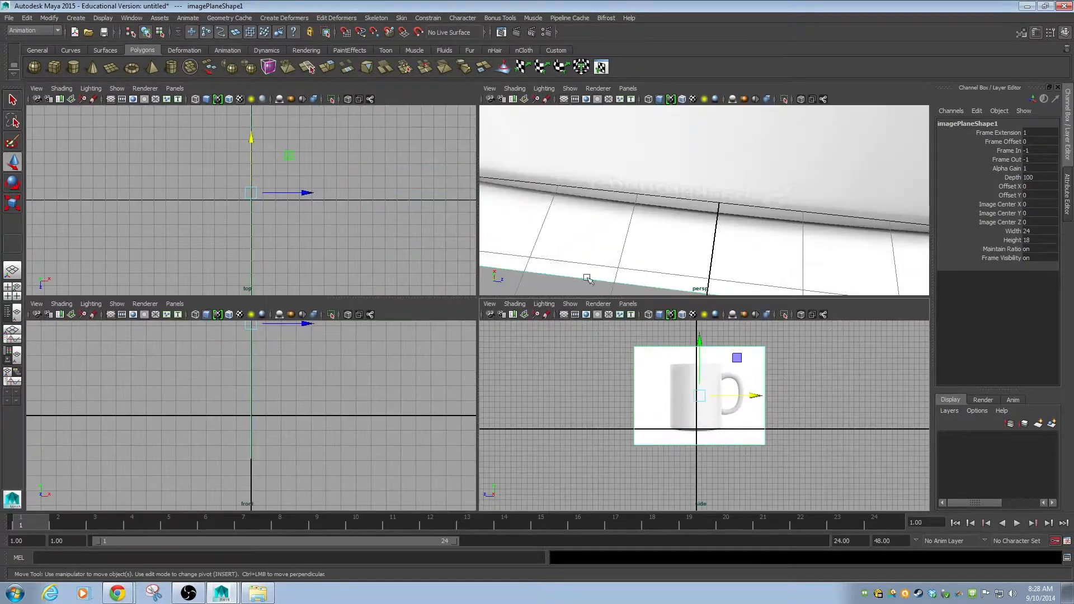
{"action": "right_click_drag", "start_coordinate": [714, 221], "coordinate": [191, 120], "text": "alt"}
{"action": "left_click_drag", "start_coordinate": [663, 209], "coordinate": [597, 199], "text": "alt"}
{"action": "right_click_drag", "start_coordinate": [749, 196], "coordinate": [774, 192], "text": "alt"}
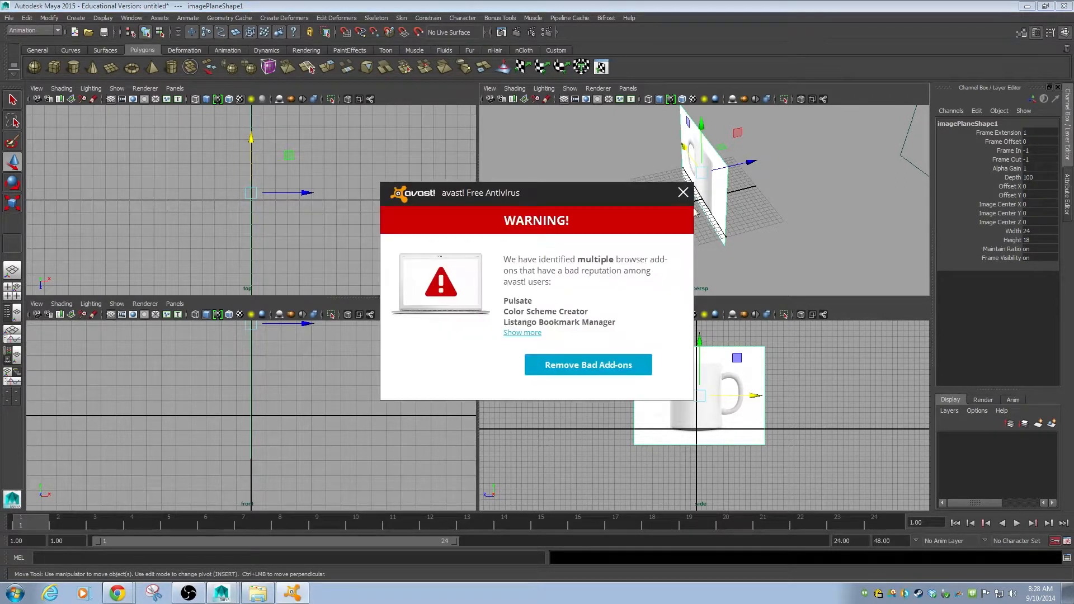
{"action": "left_click", "coordinate": [682, 193]}
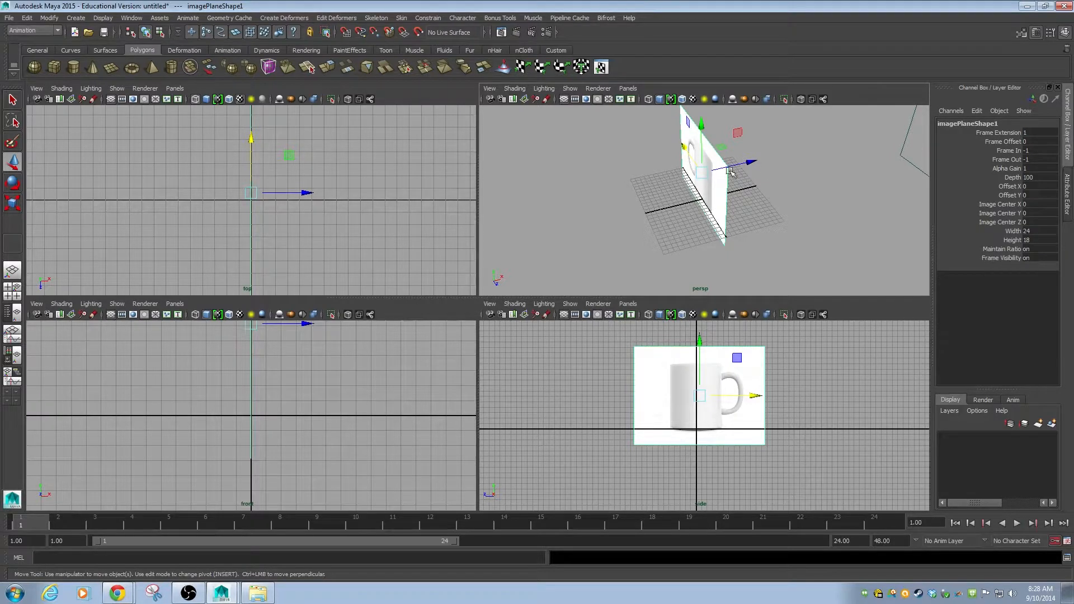
{"action": "left_click_drag", "start_coordinate": [751, 162], "coordinate": [611, 170]}
{"action": "left_click_drag", "start_coordinate": [702, 198], "coordinate": [604, 184], "text": "alt"}
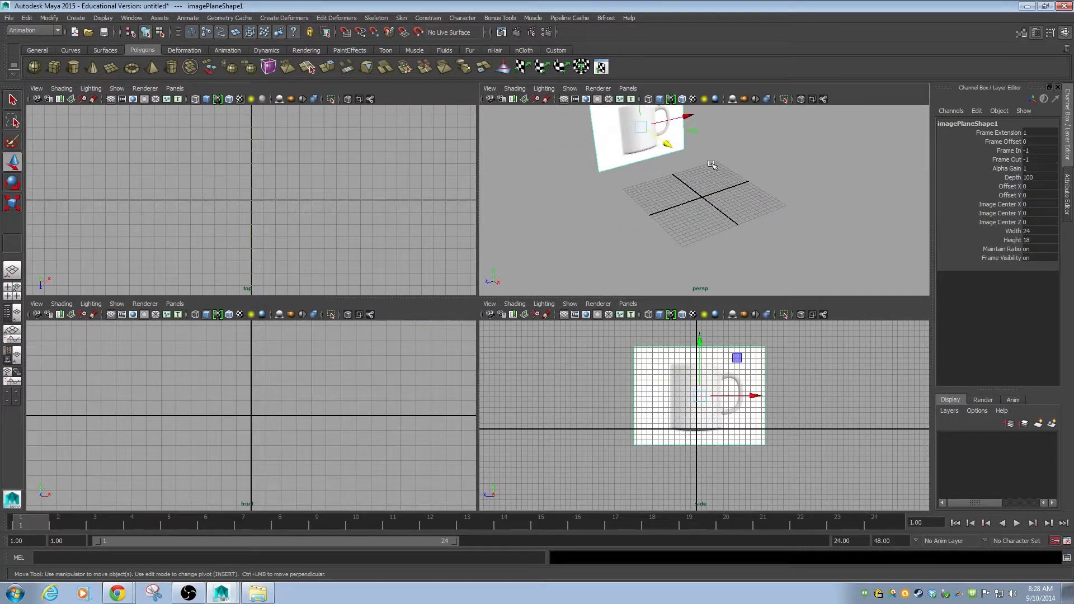
Compare the image plane's placement in front of and behind the grid relative to the side camera, leaving it behind the grid.
{"action": "middle_click_drag", "start_coordinate": [711, 164], "coordinate": [718, 219], "text": "alt"}
{"action": "left_click_drag", "start_coordinate": [718, 219], "coordinate": [676, 217], "text": "alt"}
{"action": "left_click_drag", "start_coordinate": [745, 225], "coordinate": [771, 166], "text": "alt"}
{"action": "right_click_drag", "start_coordinate": [811, 229], "coordinate": [536, 161], "text": "alt"}
{"action": "left_click_drag", "start_coordinate": [727, 218], "coordinate": [619, 203], "text": "alt"}
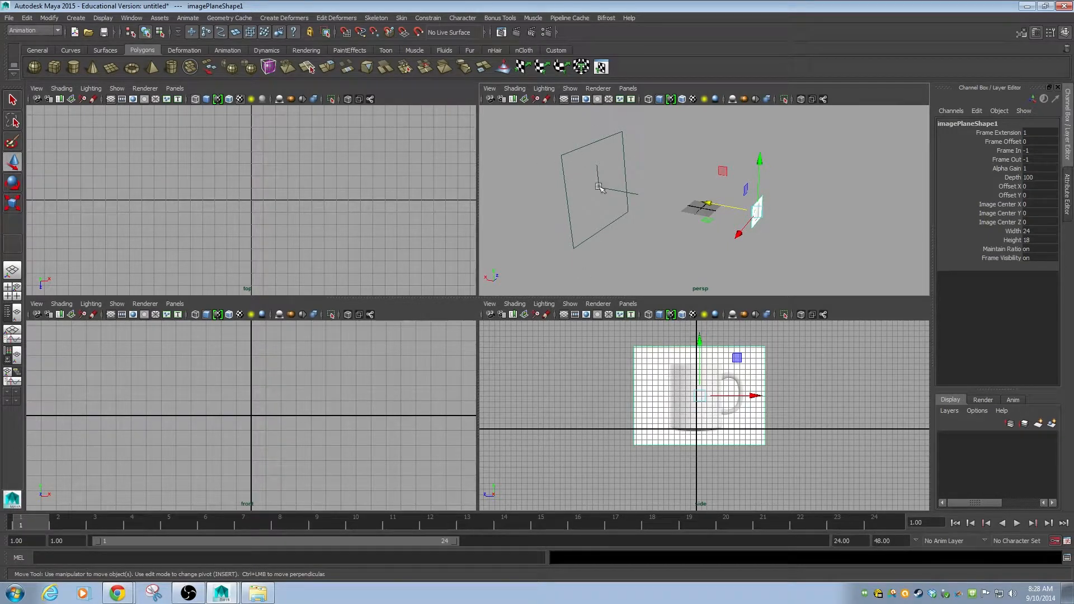
{"action": "left_click_drag", "start_coordinate": [602, 230], "coordinate": [557, 237], "text": "alt"}
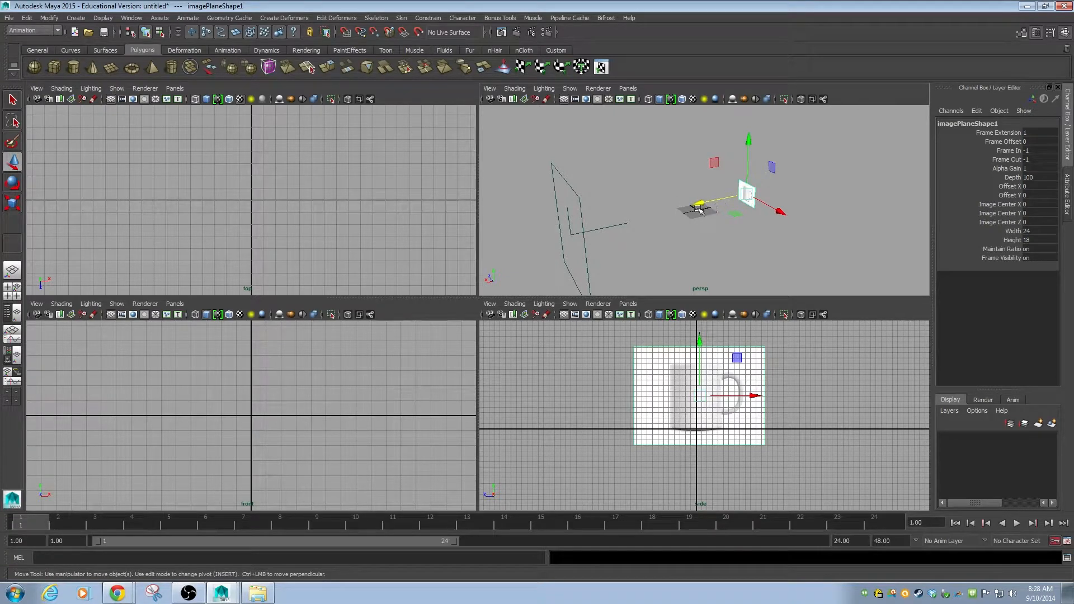
{"action": "left_click_drag", "start_coordinate": [699, 210], "coordinate": [632, 212], "text": "alt"}
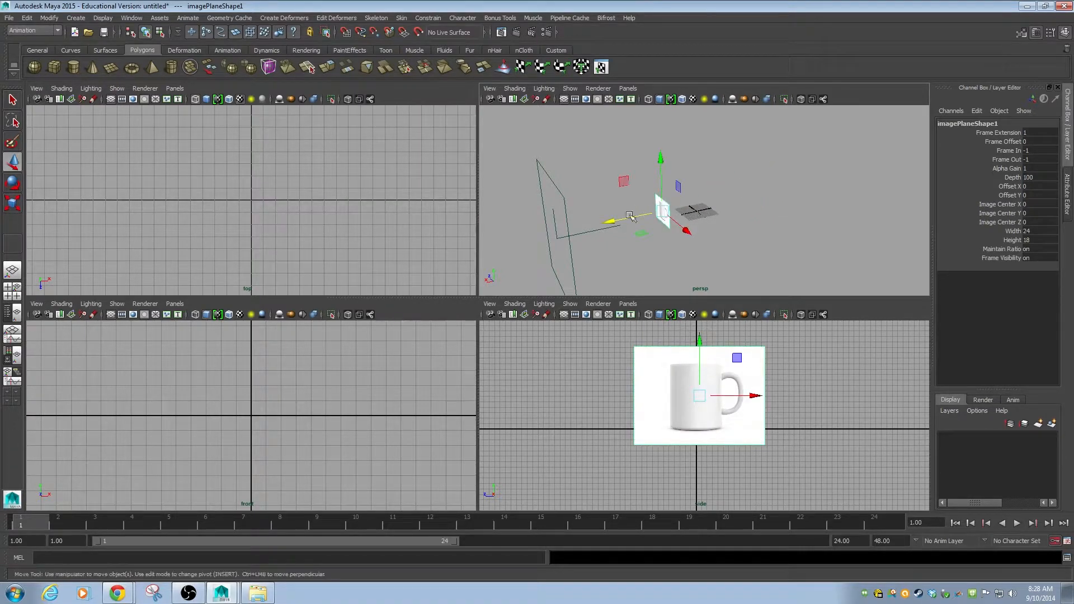
{"action": "left_click_drag", "start_coordinate": [618, 222], "coordinate": [724, 202]}
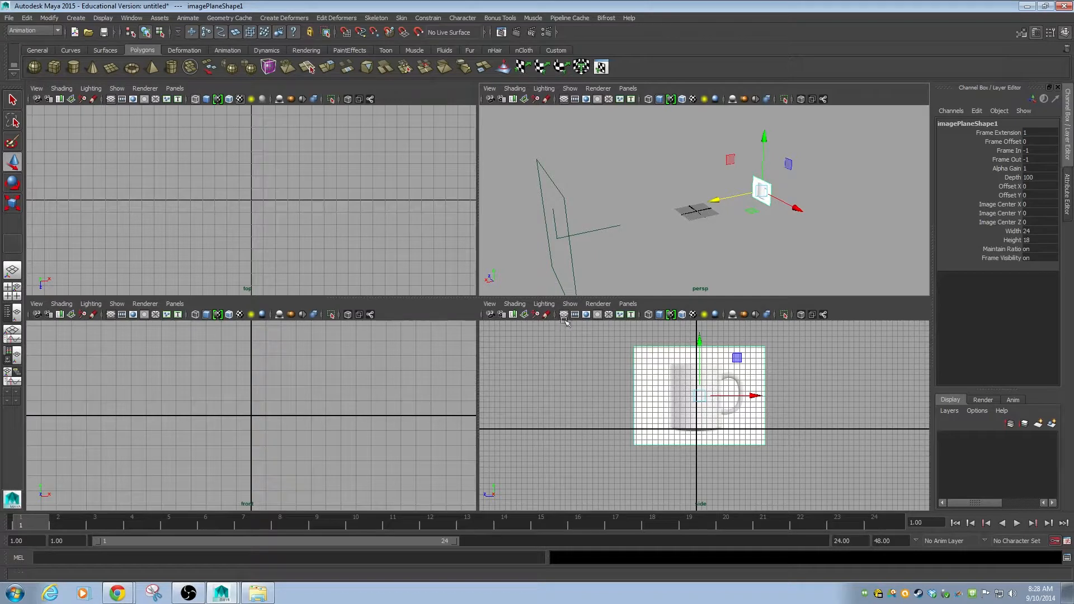
Hide the grid in the maximized side view and deselect the image plane.
{"action": "key", "text": "space"}
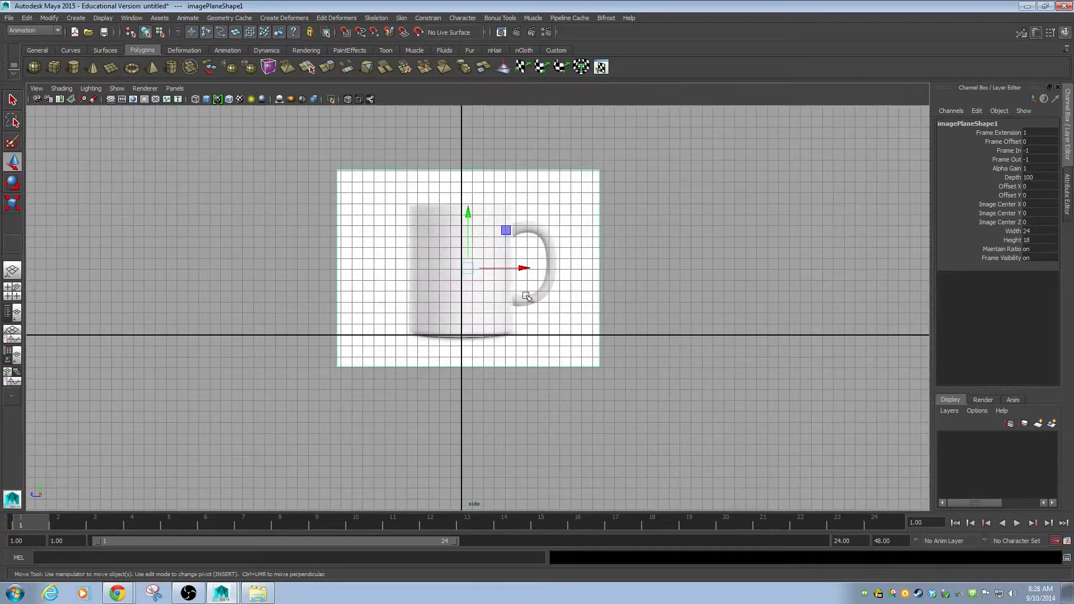
{"action": "left_click", "coordinate": [112, 99]}
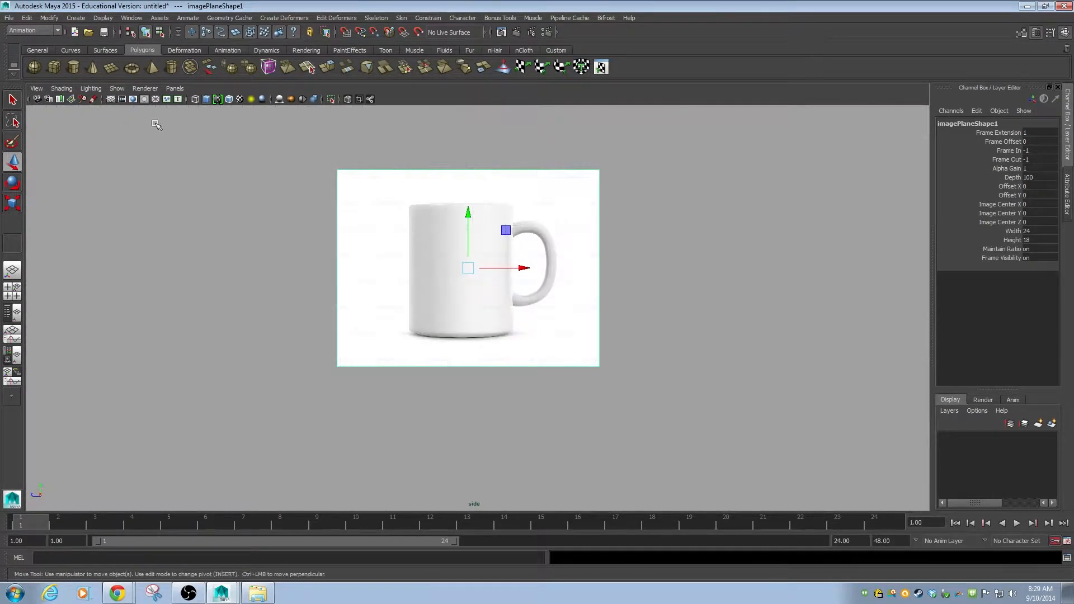
{"action": "left_click", "coordinate": [691, 283]}
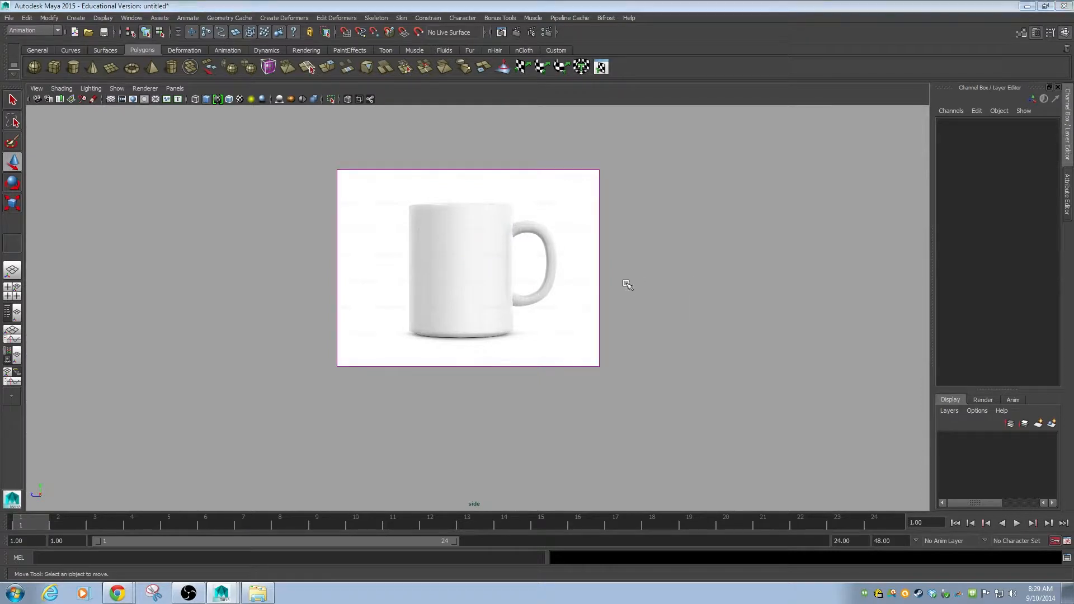
{"action": "key", "text": "space"}
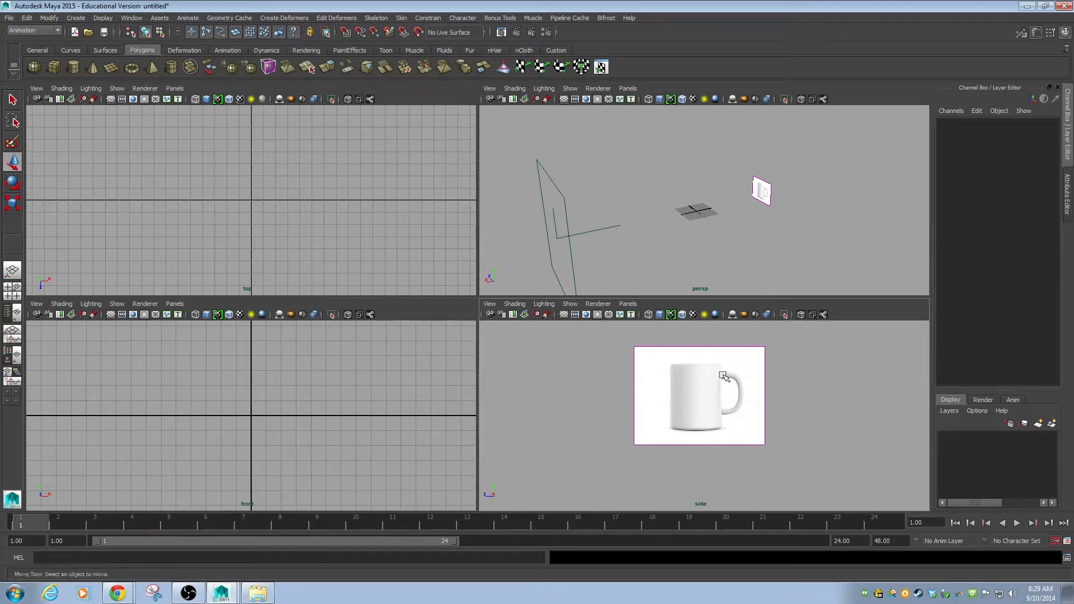
{"action": "key", "text": "space"}
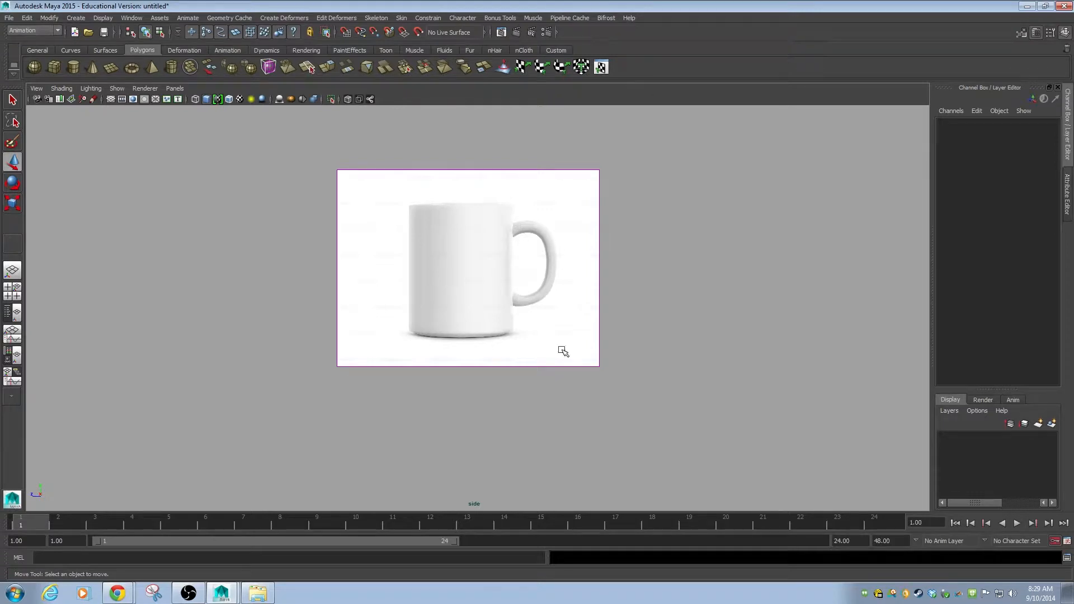
Create a default polygon cylinder at the grid origin and delete it after inspecting it in the perspective view.
{"action": "left_click", "coordinate": [74, 66]}
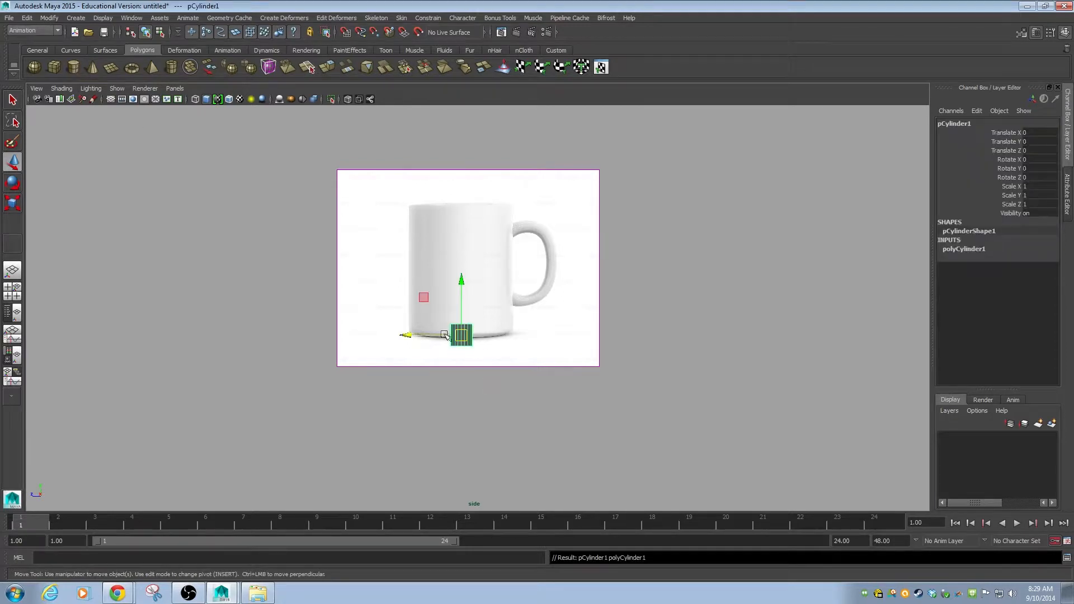
{"action": "key", "text": "space"}
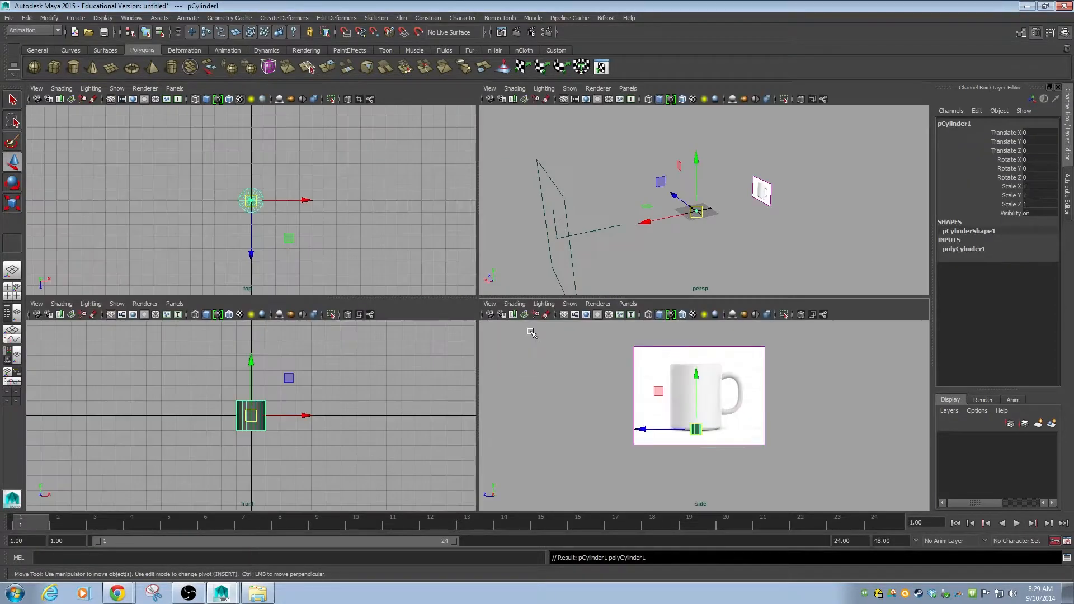
{"action": "left_click", "coordinate": [531, 335]}
{"action": "right_click_drag", "start_coordinate": [696, 215], "coordinate": [1029, 249], "text": "alt"}
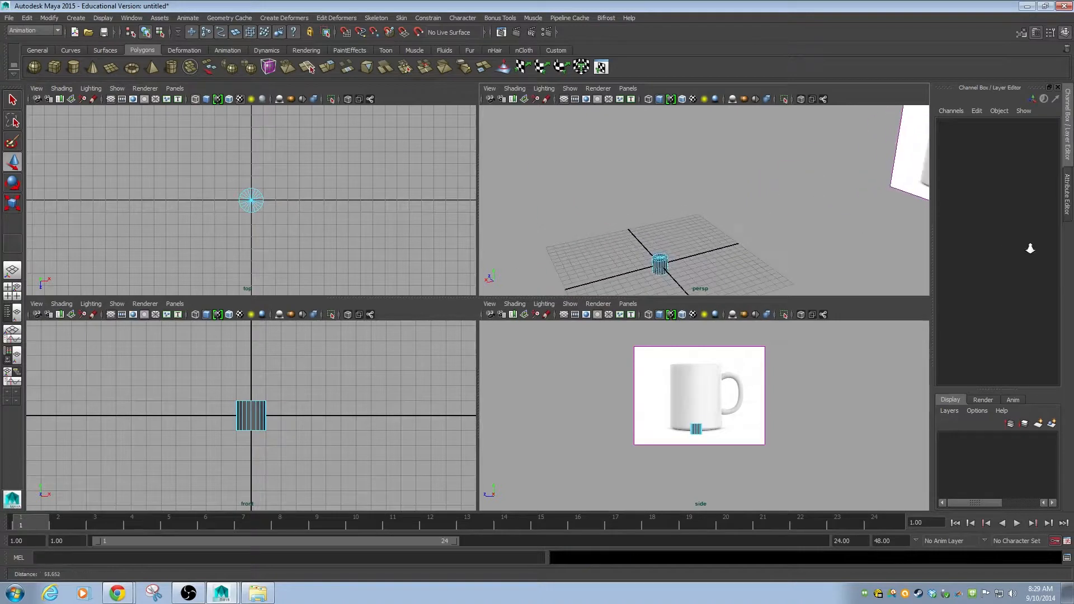
{"action": "left_click", "coordinate": [686, 249]}
{"action": "left_click_drag", "start_coordinate": [686, 249], "coordinate": [699, 204], "text": "alt"}
{"action": "left_click", "coordinate": [677, 207]}
{"action": "key", "text": "Delete"}
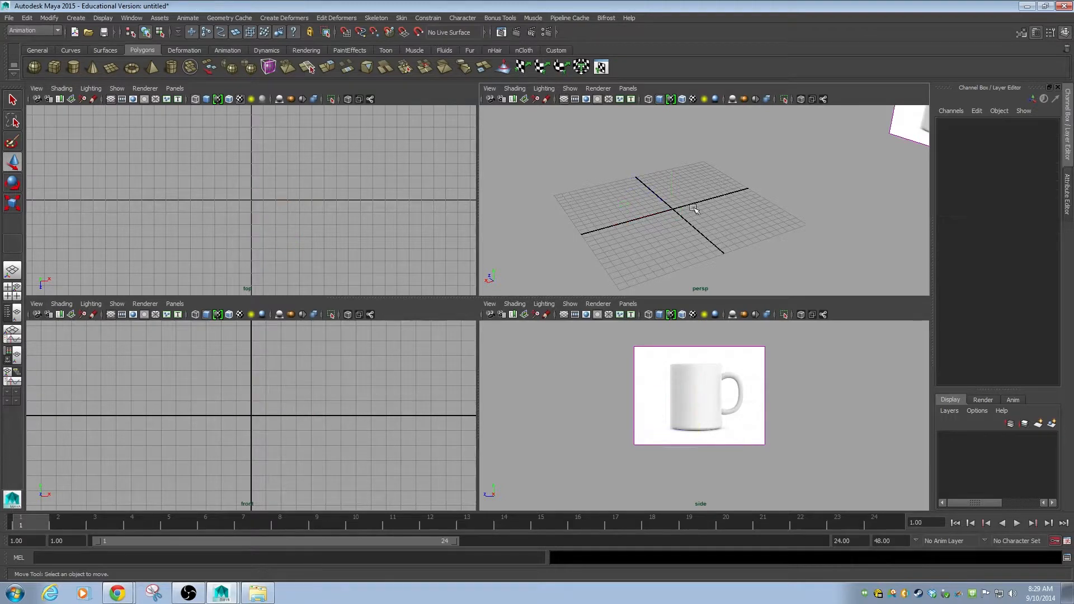
Enable Interactive Creation and draw a polygon cylinder on the grid with radius about 3.1 and height about 6.9.
{"action": "left_click", "coordinate": [76, 18]}
{"action": "mouse_move", "coordinate": [78, 46]}
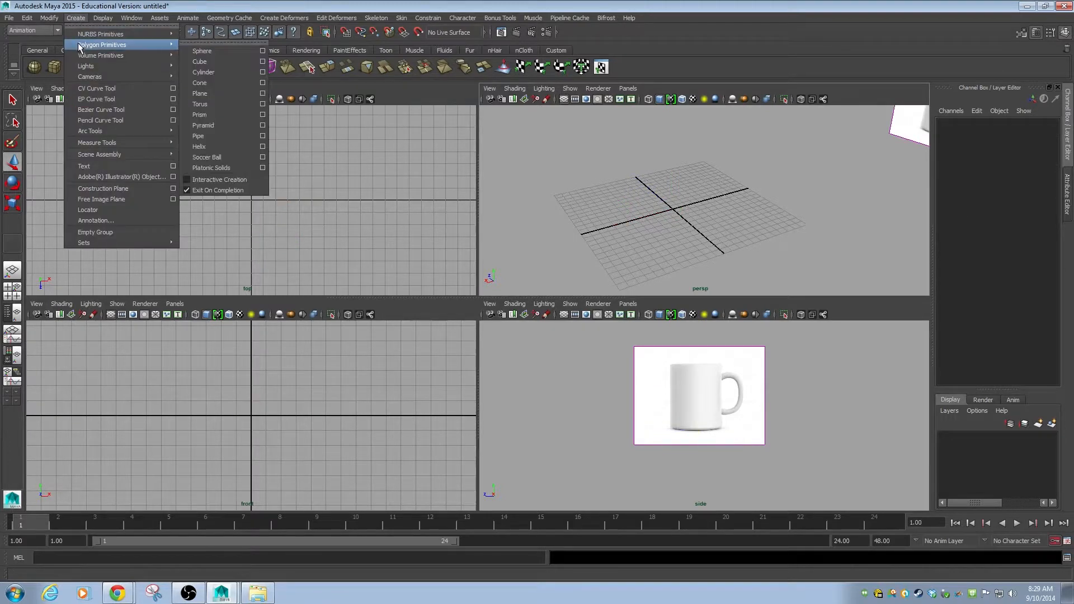
{"action": "left_click", "coordinate": [214, 180]}
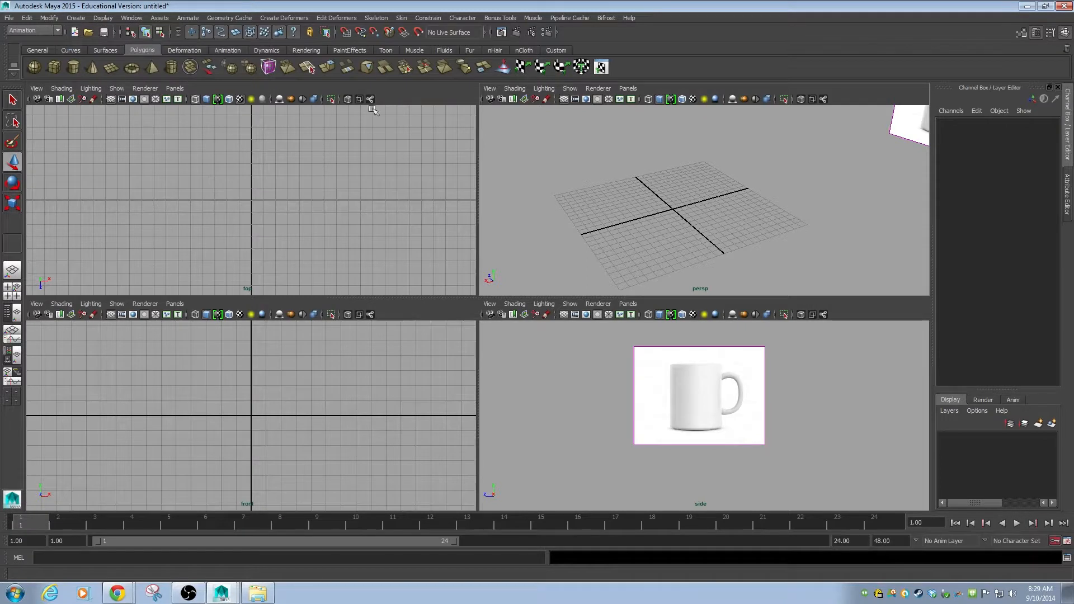
{"action": "left_click", "coordinate": [73, 67]}
{"action": "left_click_drag", "start_coordinate": [637, 194], "coordinate": [620, 140]}
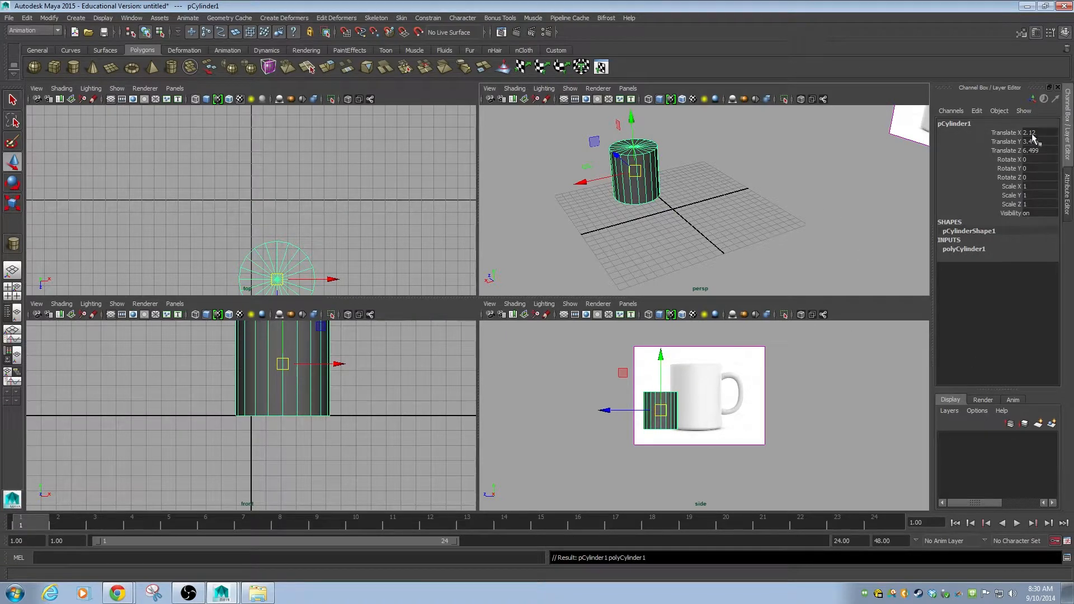
Set the cylinder's Translate X, Y and Z to 0 and expand its creation settings.
{"action": "left_click_drag", "start_coordinate": [1041, 137], "coordinate": [1041, 151]}
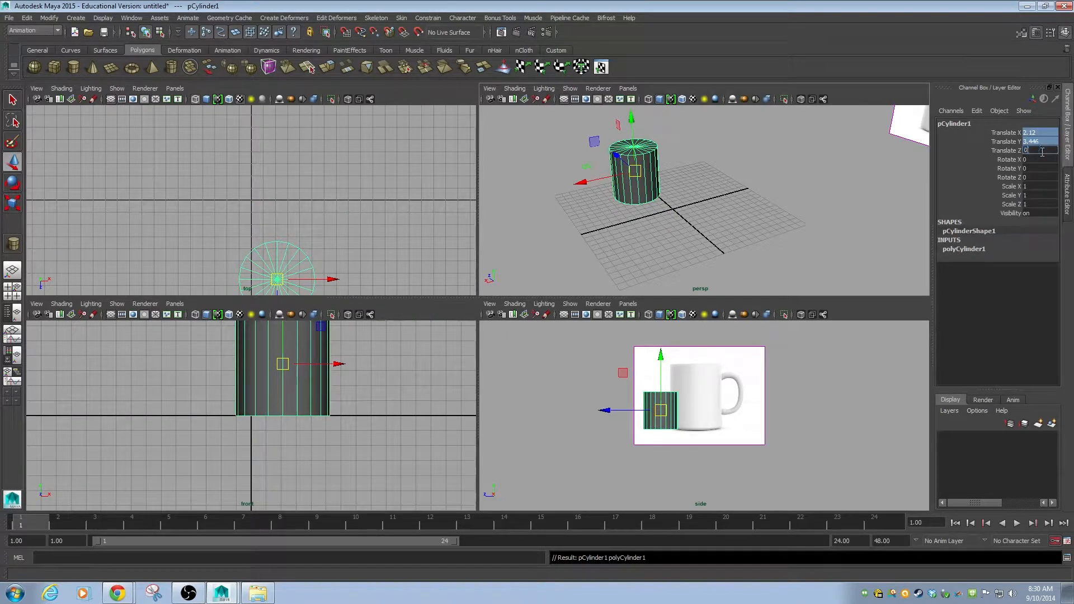
{"action": "type", "text": "0"}
{"action": "key", "text": "Return"}
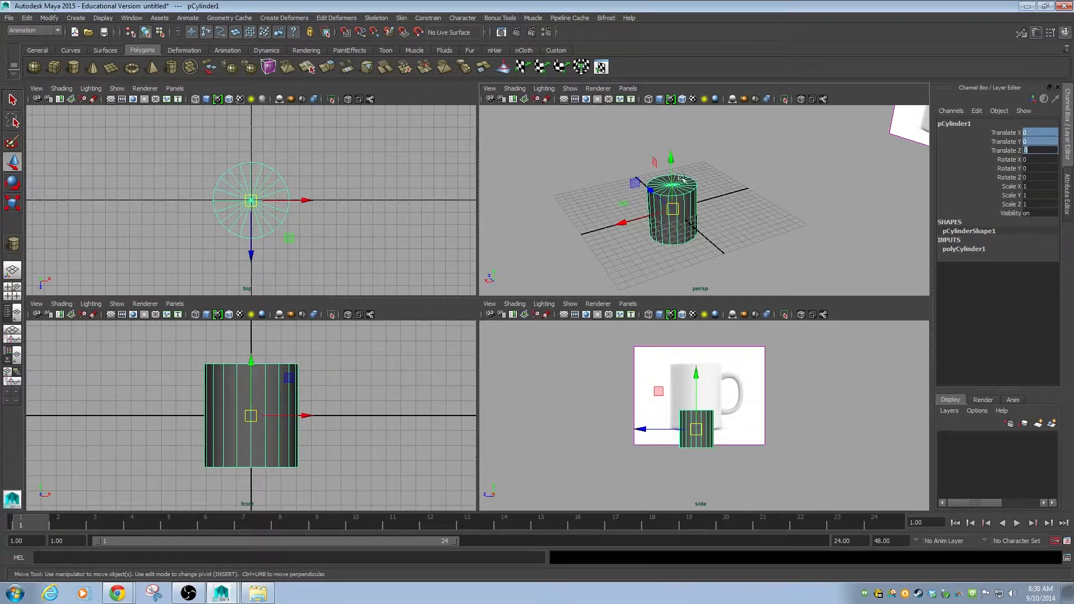
{"action": "left_click", "coordinate": [964, 250]}
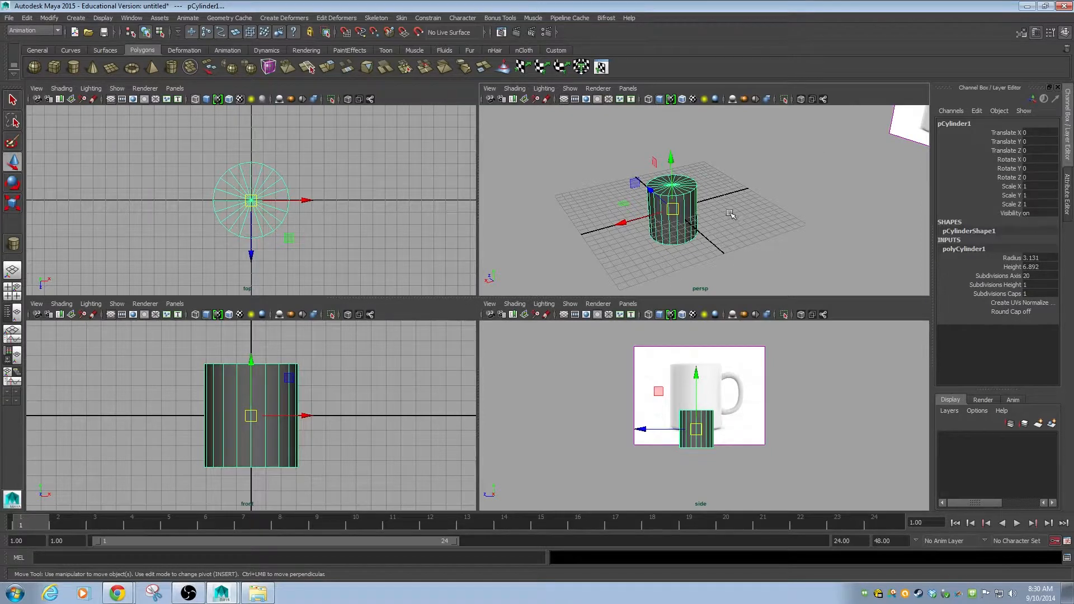
Delete the interactively drawn cylinder and disable Interactive Creation for polygon primitives.
{"action": "key", "text": "Delete"}
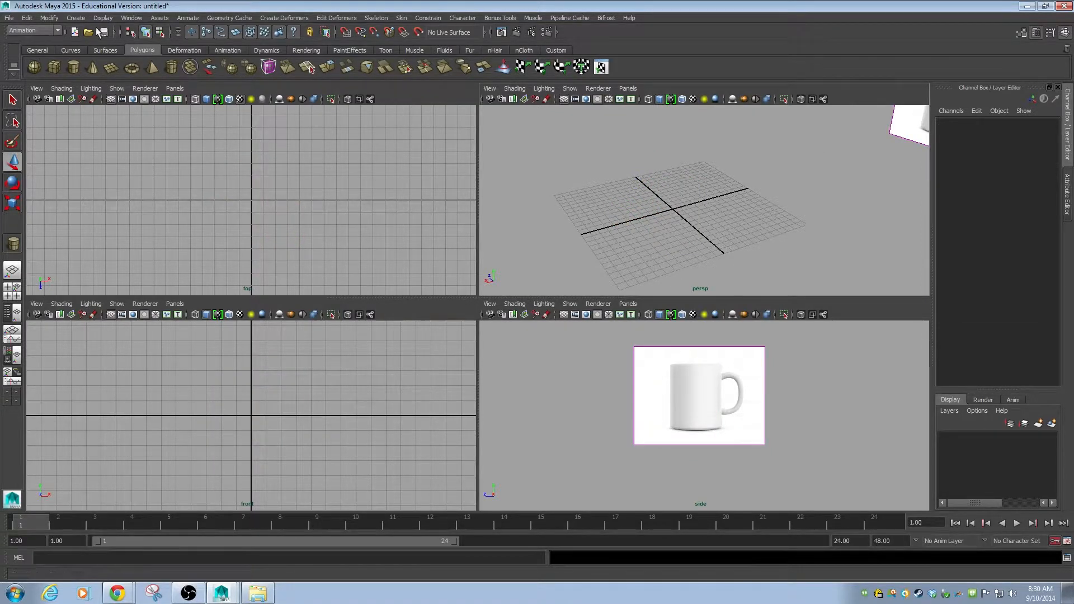
{"action": "left_click", "coordinate": [75, 17]}
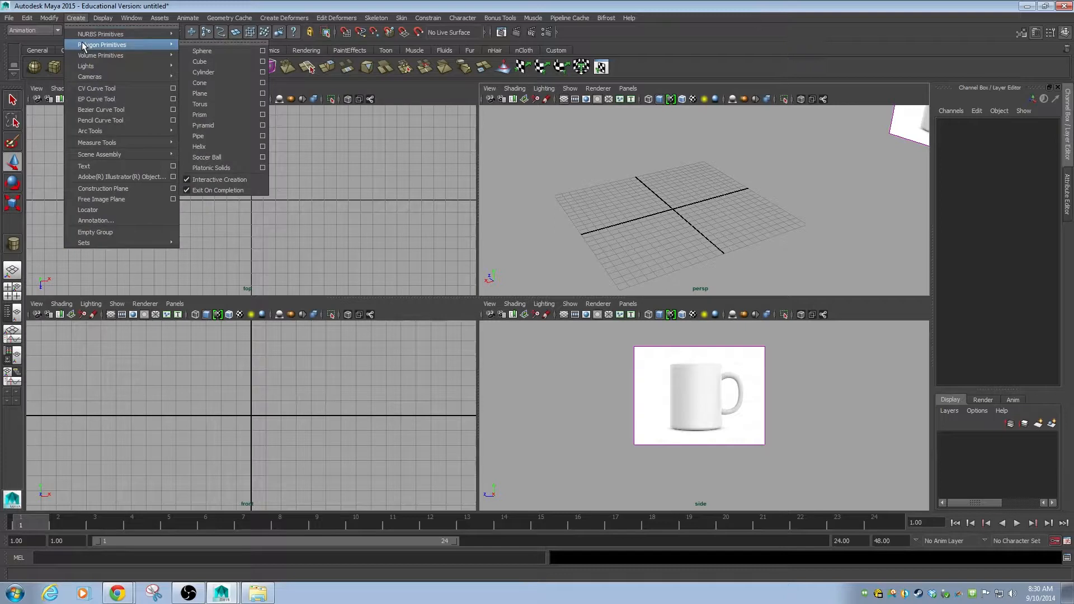
{"action": "left_click", "coordinate": [219, 180]}
Create a default polygon cylinder at the grid origin and expand its creation settings.
{"action": "left_click", "coordinate": [76, 18]}
{"action": "mouse_move", "coordinate": [102, 45]}
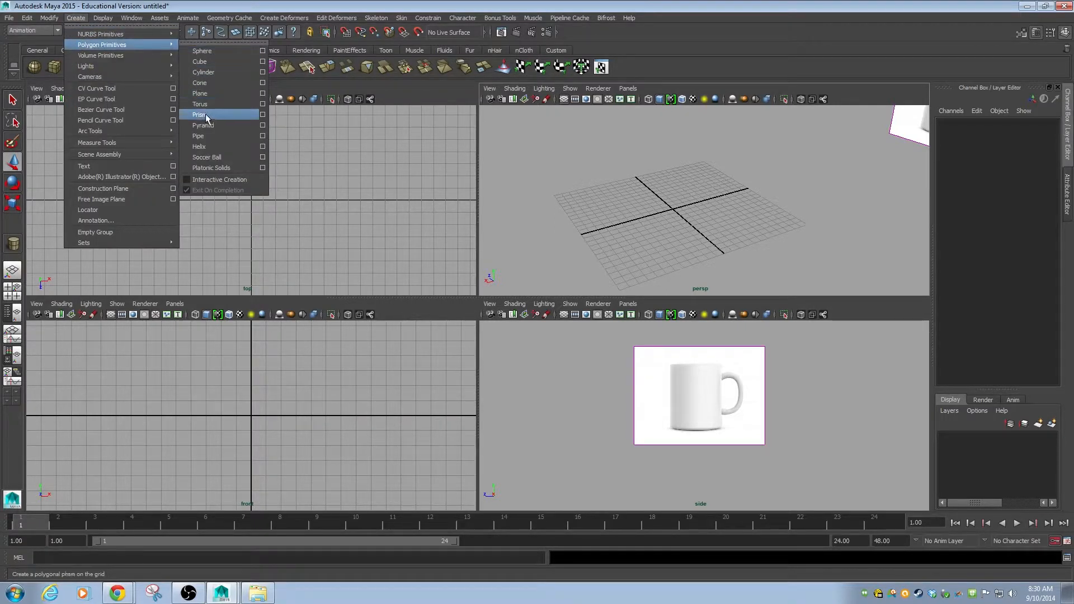
{"action": "left_click", "coordinate": [208, 72]}
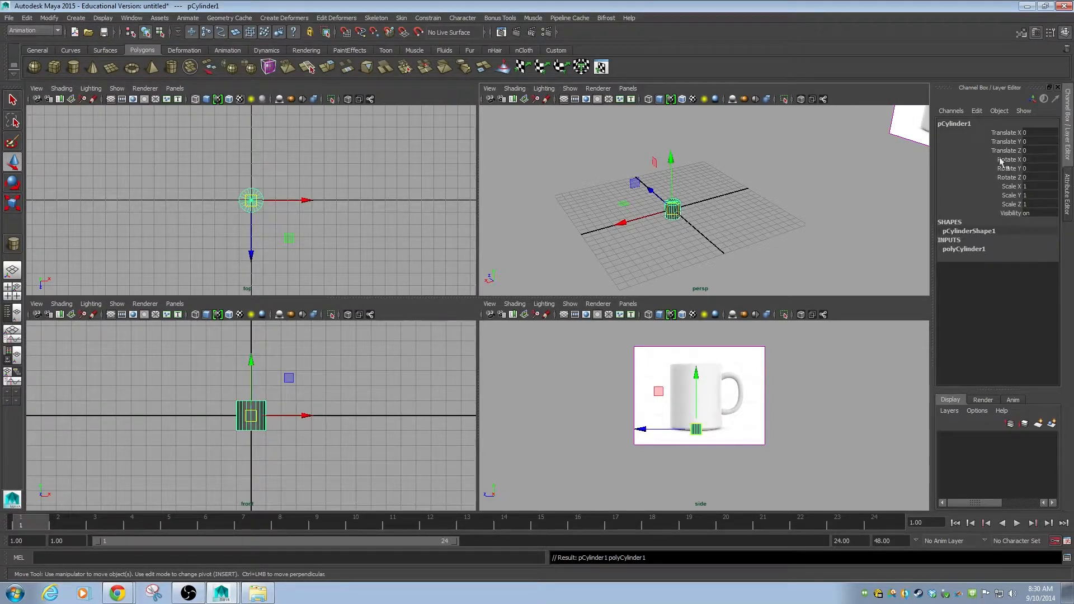
{"action": "left_click", "coordinate": [958, 250]}
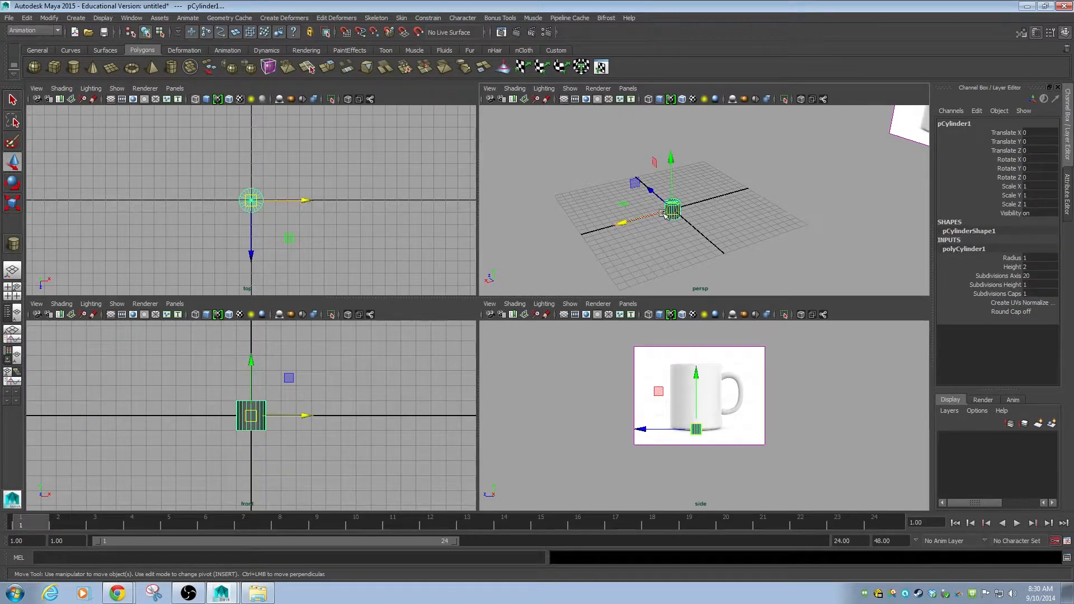
Replace the default cylinder with a polygon cylinder whose height is set to 4 in the creation options.
{"action": "key", "text": "Delete"}
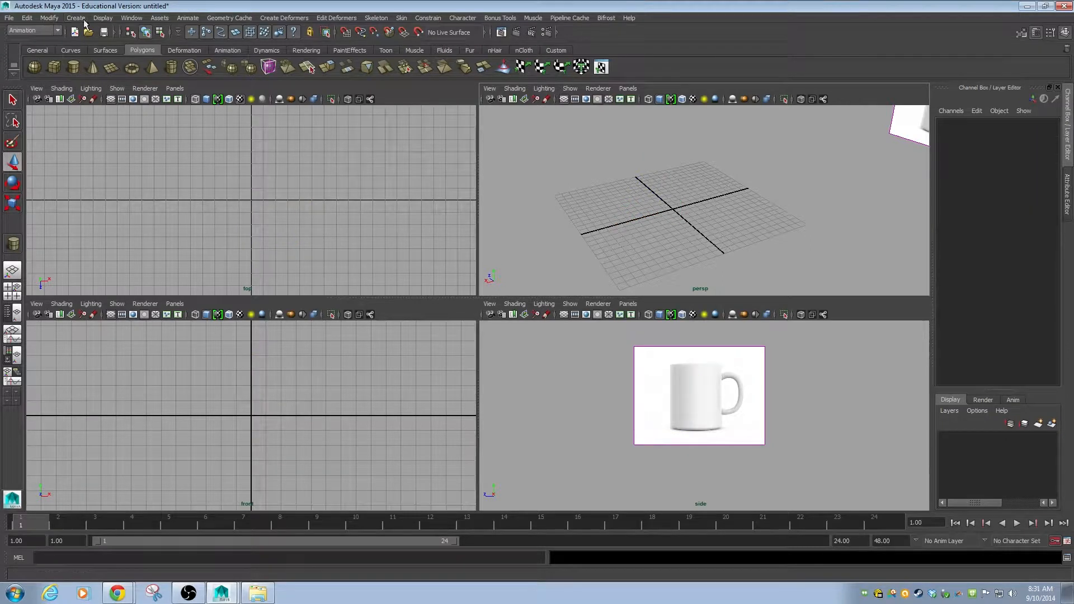
{"action": "left_click", "coordinate": [76, 18]}
{"action": "mouse_move", "coordinate": [82, 45]}
{"action": "mouse_move", "coordinate": [126, 45]}
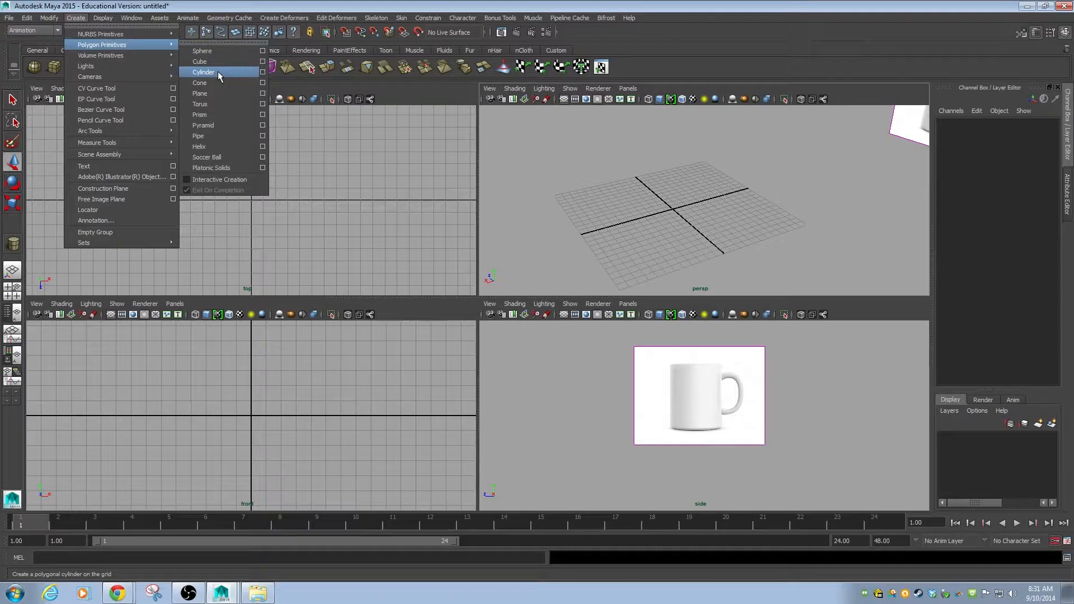
{"action": "left_click", "coordinate": [263, 73]}
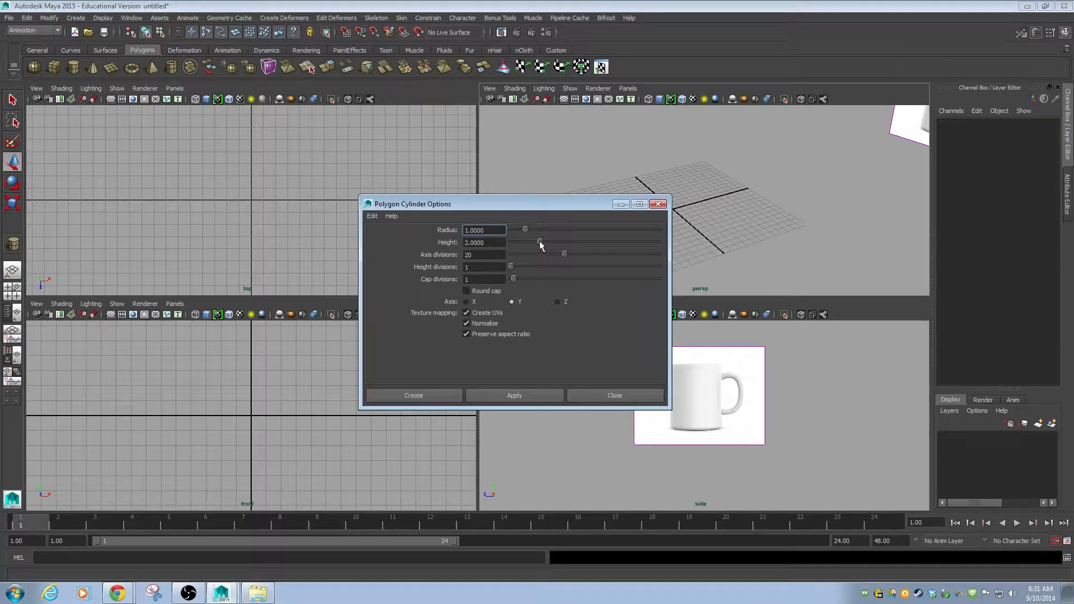
{"action": "key", "text": "Tab"}
{"action": "type", "text": "4"}
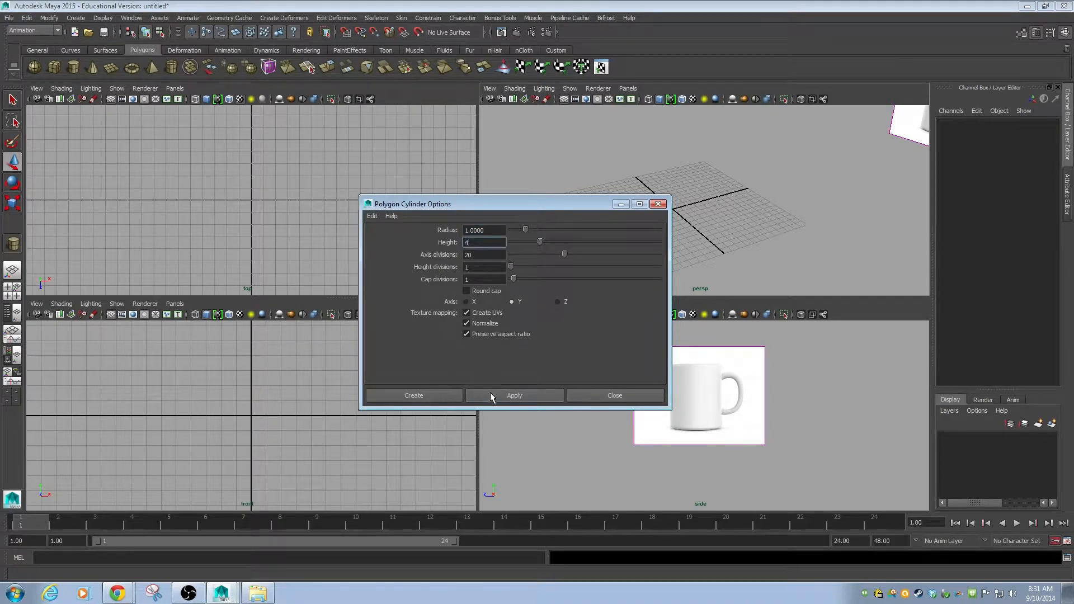
{"action": "left_click", "coordinate": [432, 394]}
{"action": "left_click", "coordinate": [795, 240]}
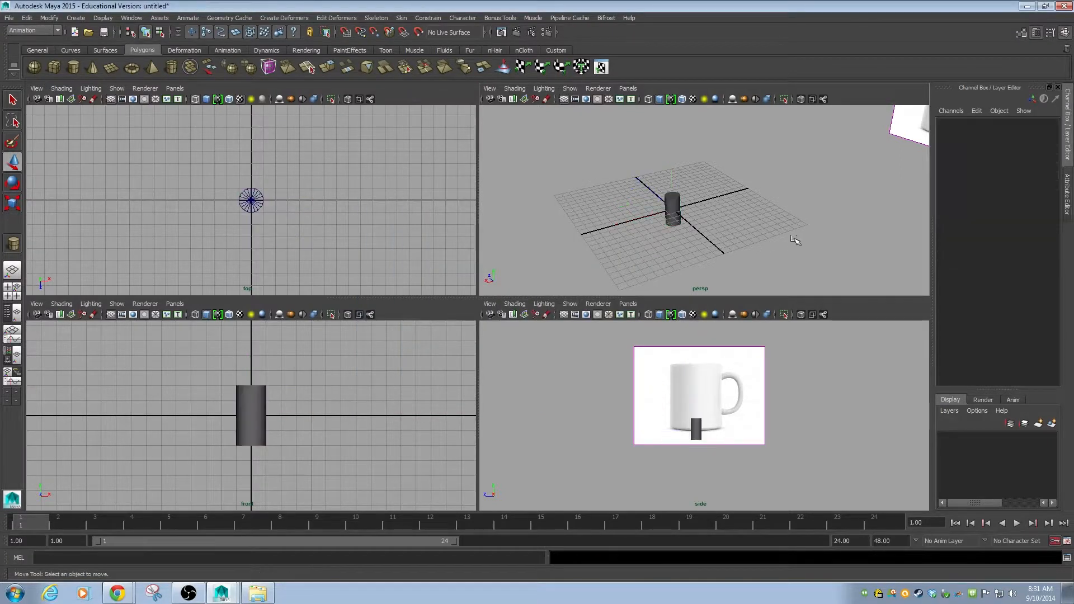
Delete the tall cylinder and create another one straight from the stored creation options.
{"action": "left_click", "coordinate": [677, 204]}
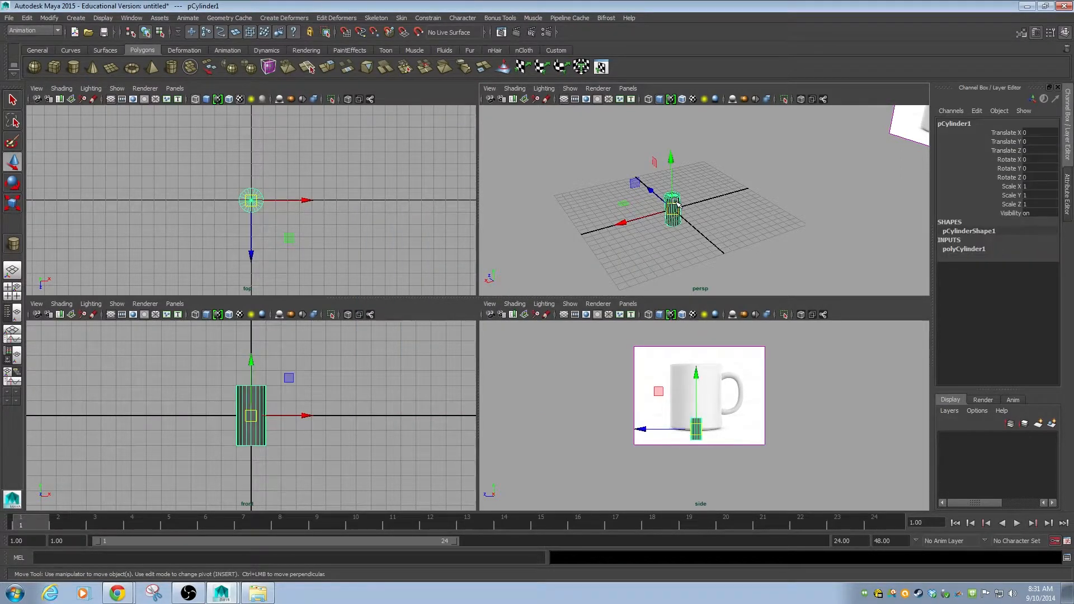
{"action": "key", "text": "Delete"}
{"action": "left_click", "coordinate": [75, 68]}
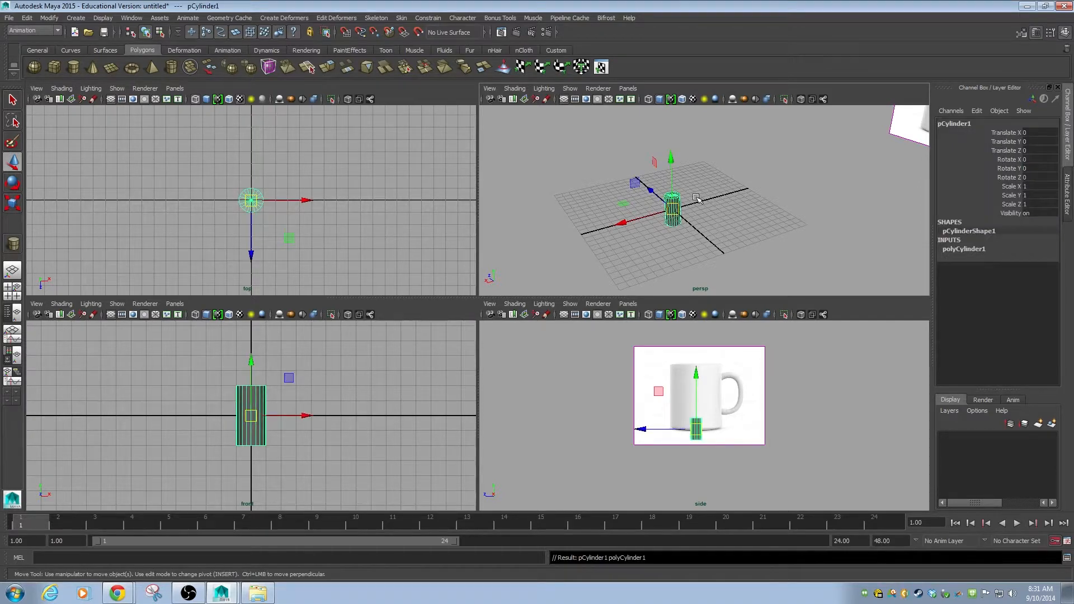
Delete the tall cylinder and create a new one with the polygon cylinder options reset to their defaults.
{"action": "key", "text": "Delete"}
{"action": "left_click", "coordinate": [76, 18]}
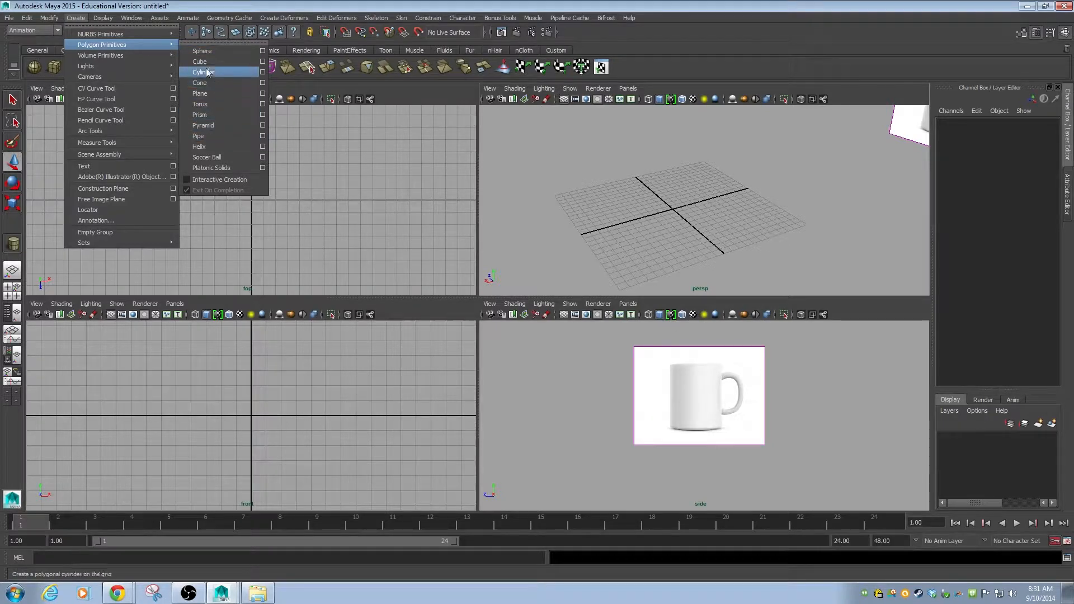
{"action": "left_click", "coordinate": [264, 72]}
{"action": "left_click", "coordinate": [372, 216]}
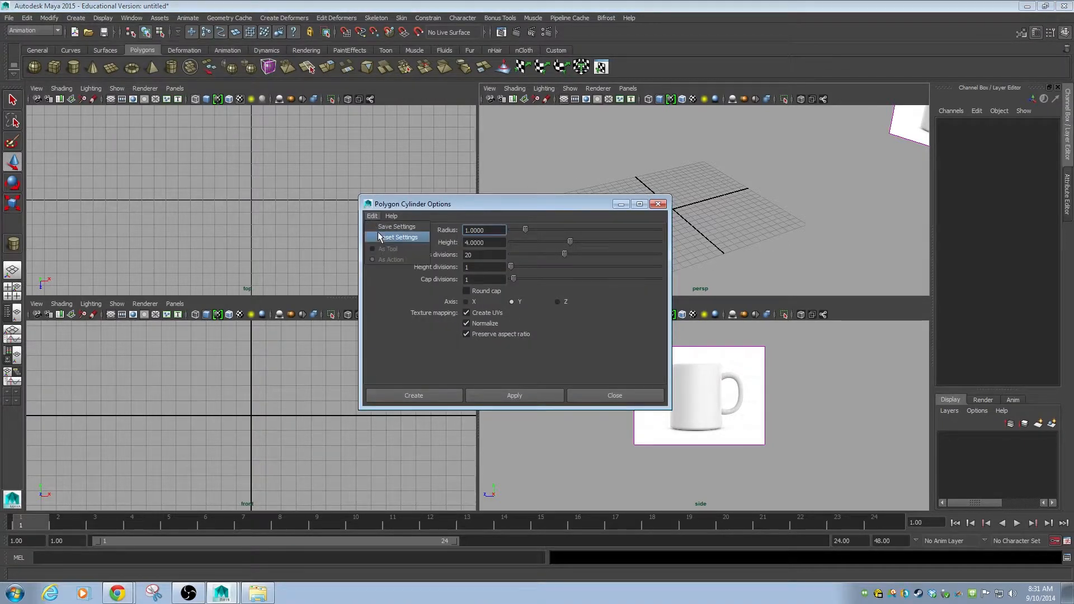
{"action": "left_click", "coordinate": [378, 238]}
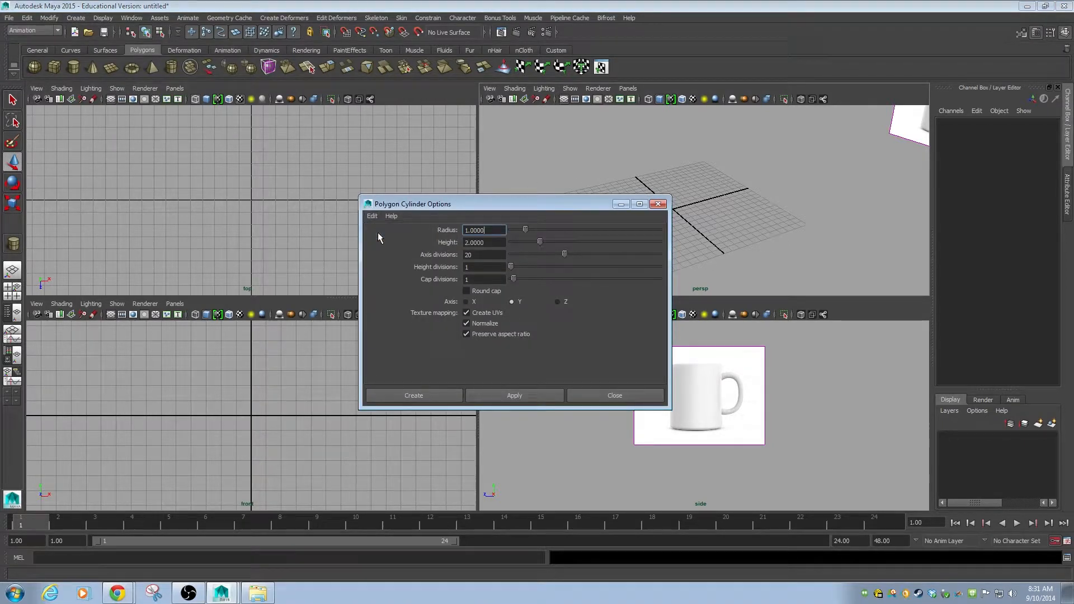
{"action": "left_click", "coordinate": [430, 396]}
{"action": "left_click", "coordinate": [695, 224]}
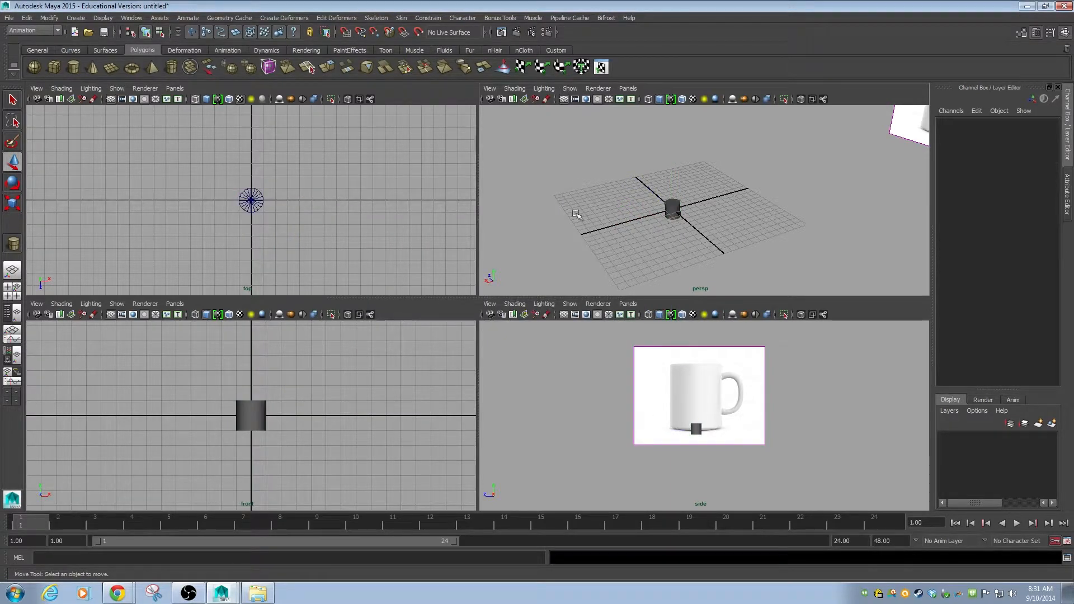
Select the new cylinder, maximize the perspective view around it and expand its creation settings.
{"action": "right_click_drag", "start_coordinate": [580, 216], "coordinate": [772, 246], "text": "alt"}
{"action": "left_click_drag", "start_coordinate": [594, 257], "coordinate": [647, 242], "text": "alt"}
{"action": "middle_click_drag", "start_coordinate": [647, 242], "coordinate": [776, 168], "text": "alt"}
{"action": "left_click_drag", "start_coordinate": [777, 168], "coordinate": [727, 227], "text": "alt"}
{"action": "right_click_drag", "start_coordinate": [727, 226], "coordinate": [793, 236], "text": "alt"}
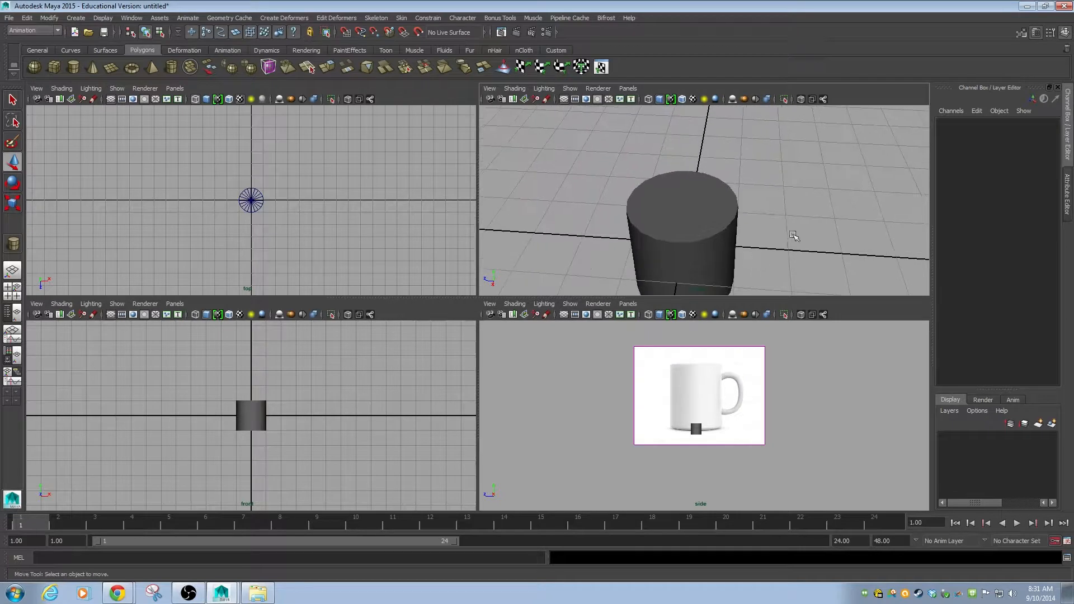
{"action": "left_click", "coordinate": [713, 249]}
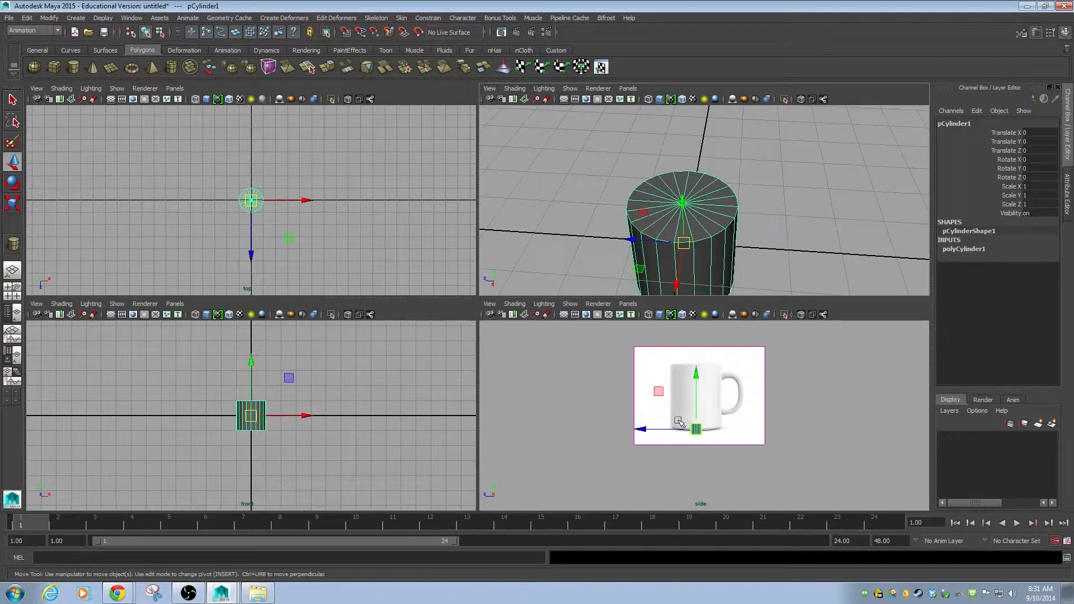
{"action": "left_click_drag", "start_coordinate": [809, 255], "coordinate": [729, 211], "text": "alt"}
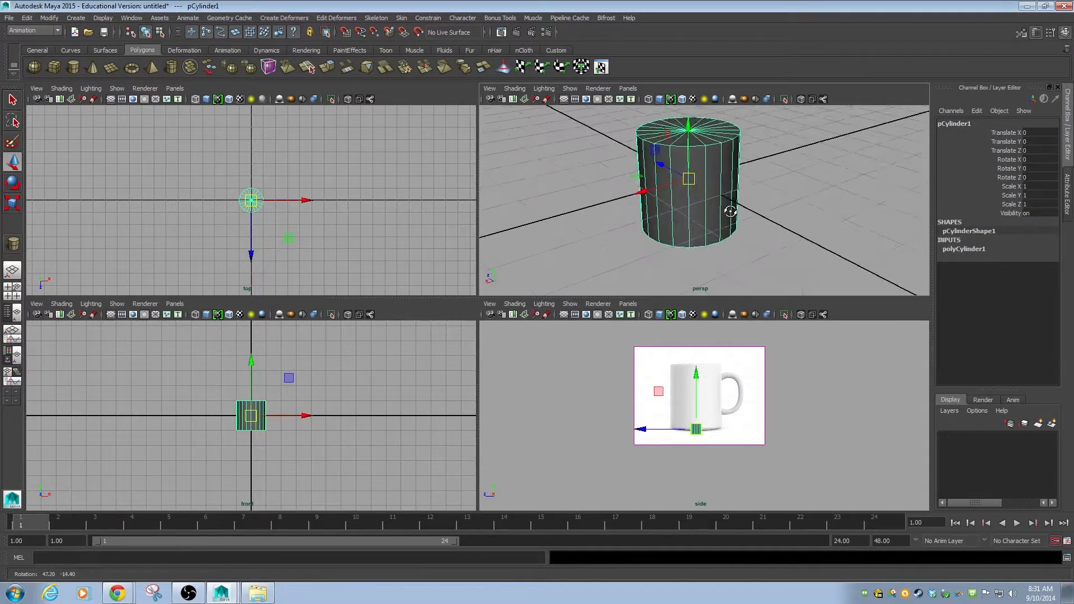
{"action": "key", "text": "space"}
{"action": "left_click_drag", "start_coordinate": [647, 312], "coordinate": [558, 334], "text": "alt"}
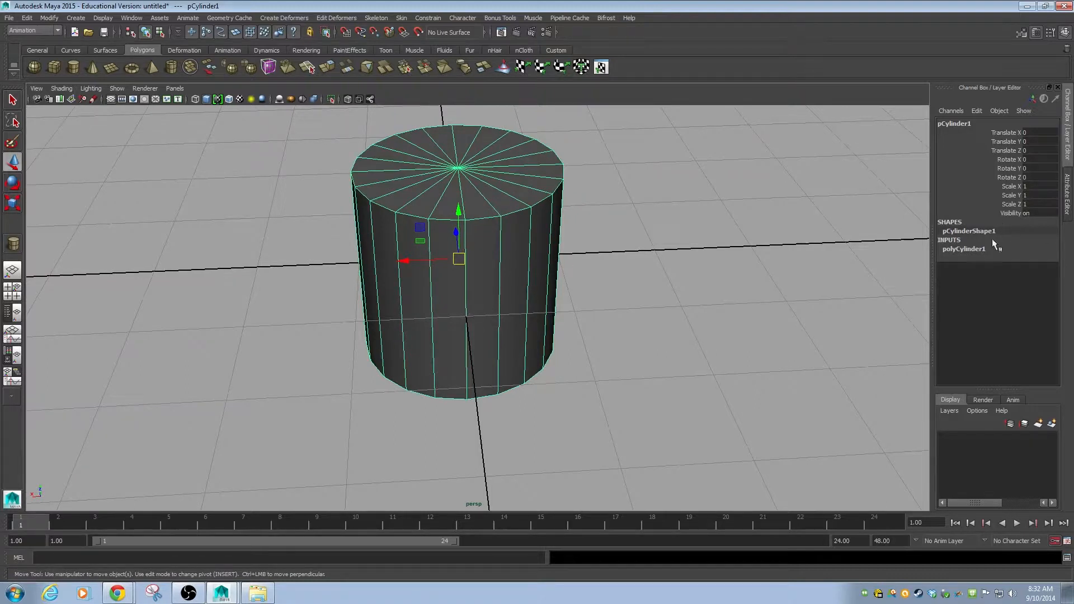
{"action": "left_click", "coordinate": [963, 250]}
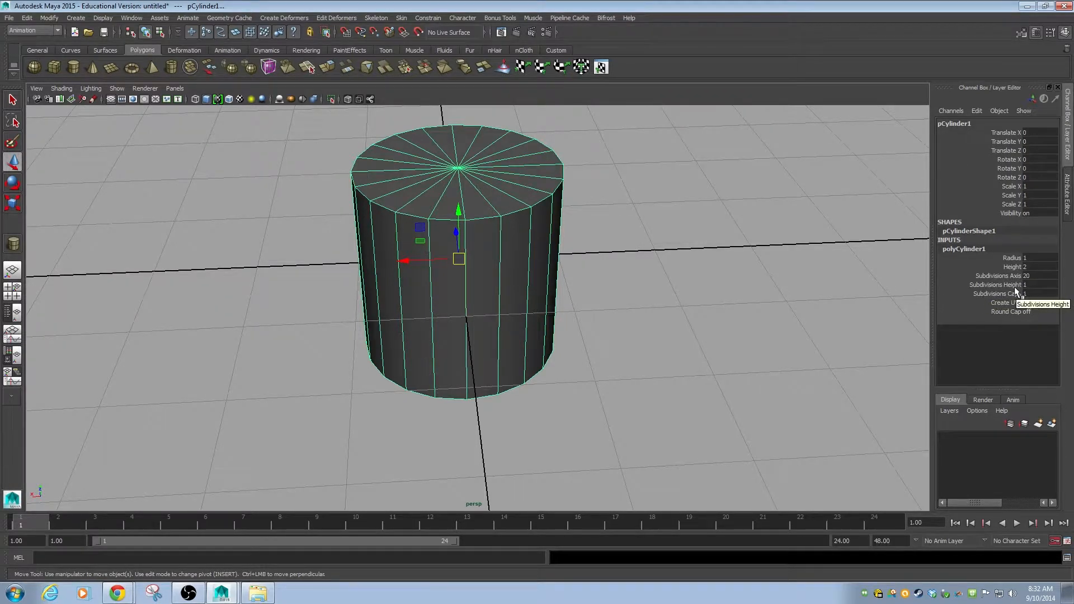
Set the cylinder's Subdivisions Height to 5.
{"action": "left_click_drag", "start_coordinate": [431, 309], "coordinate": [470, 316], "text": "alt"}
{"action": "left_click_drag", "start_coordinate": [486, 364], "coordinate": [341, 288], "text": "alt"}
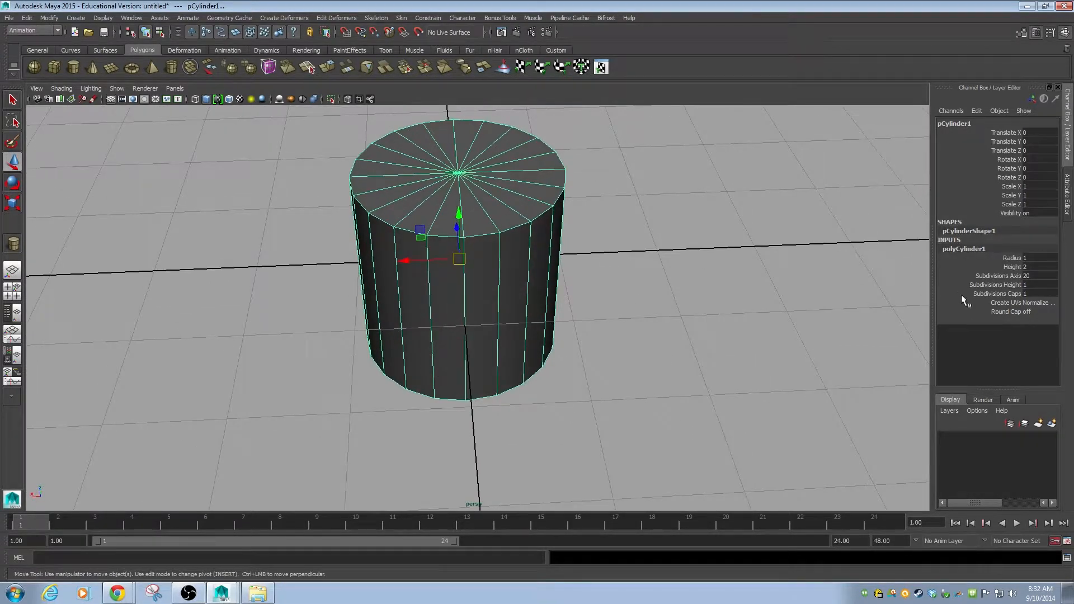
{"action": "left_click", "coordinate": [998, 284]}
{"action": "middle_click_drag", "start_coordinate": [603, 339], "coordinate": [625, 331]}
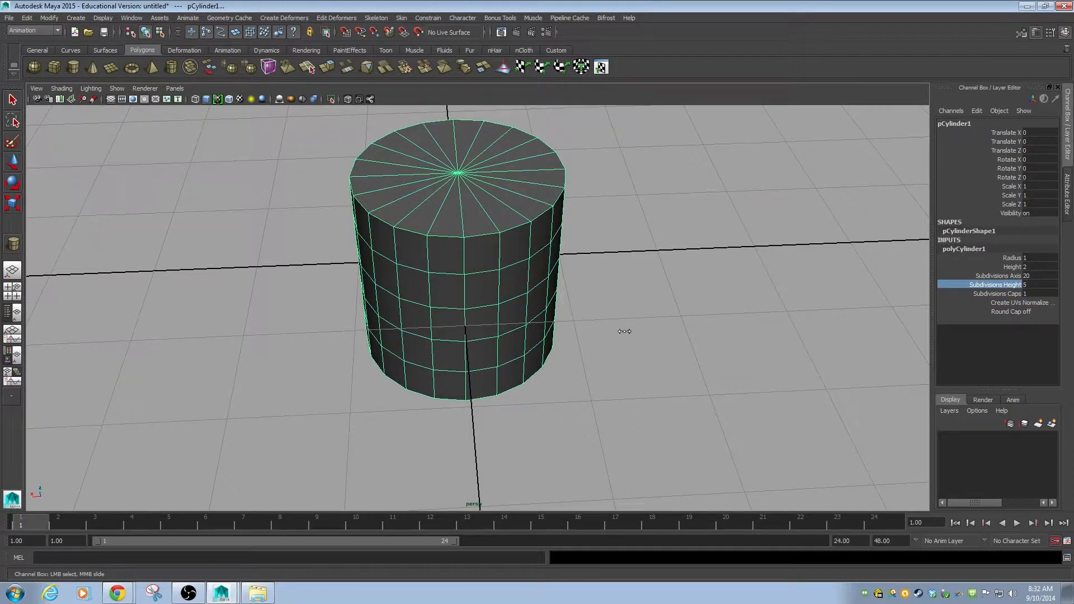
Try raising and lowering the cylinder's Subdivisions Axis, undoing each change.
{"action": "left_click_drag", "start_coordinate": [357, 356], "coordinate": [423, 371], "text": "alt"}
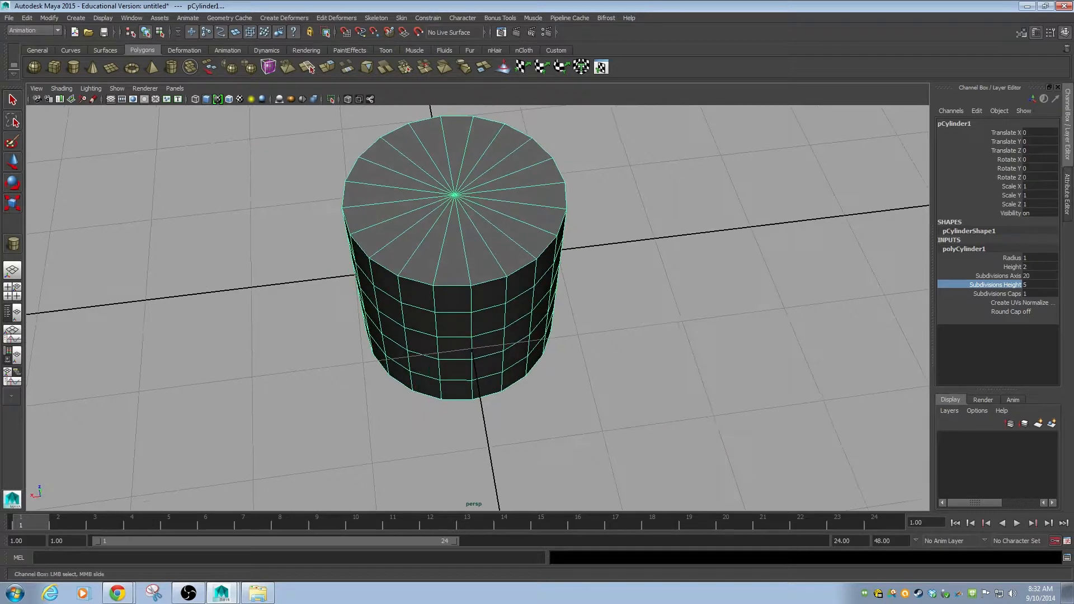
{"action": "left_click", "coordinate": [998, 275]}
{"action": "middle_click_drag", "start_coordinate": [781, 326], "coordinate": [992, 331]}
{"action": "key", "text": "ctrl+z"}
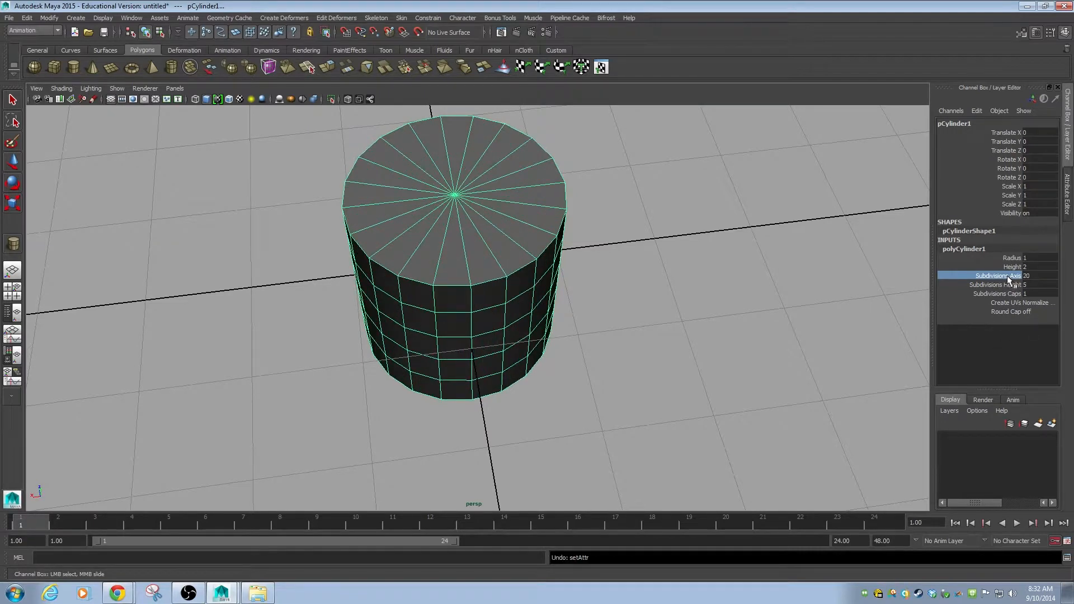
{"action": "middle_click_drag", "start_coordinate": [785, 295], "coordinate": [685, 300]}
{"action": "key", "text": "ctrl+z"}
{"action": "mouse_move", "coordinate": [484, 367]}
{"action": "left_mouse_down", "text": "alt"}
{"action": "mouse_move", "coordinate": [484, 352]}
{"action": "mouse_move", "coordinate": [480, 364]}
{"action": "left_mouse_up", "text": "alt"}
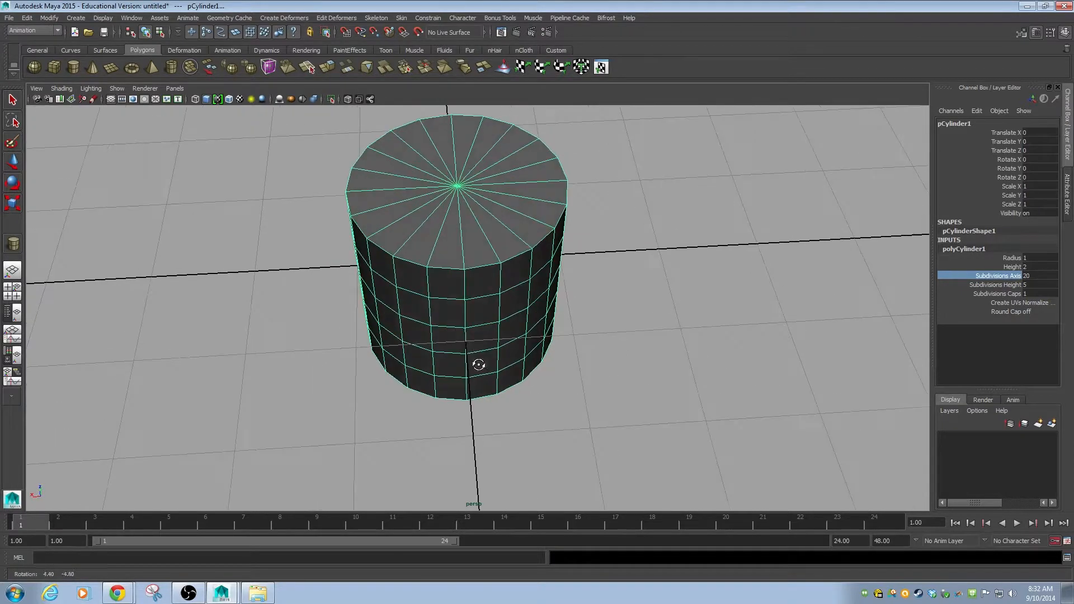
Try moving a single face near the cylinder's base outward, undo the move and return to object selection.
{"action": "key", "text": "w"}
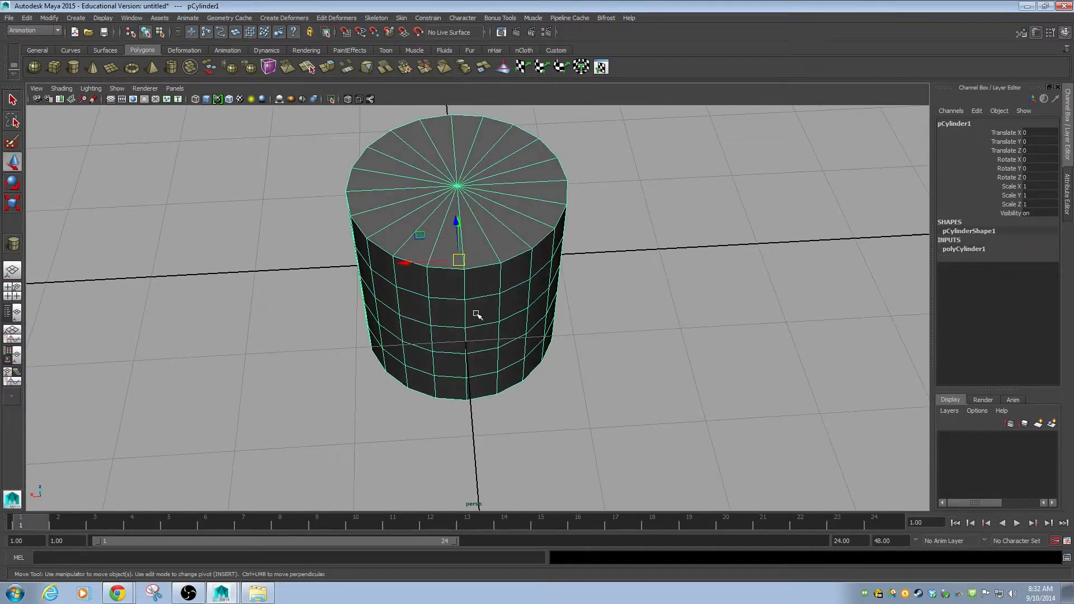
{"action": "key", "text": "F11"}
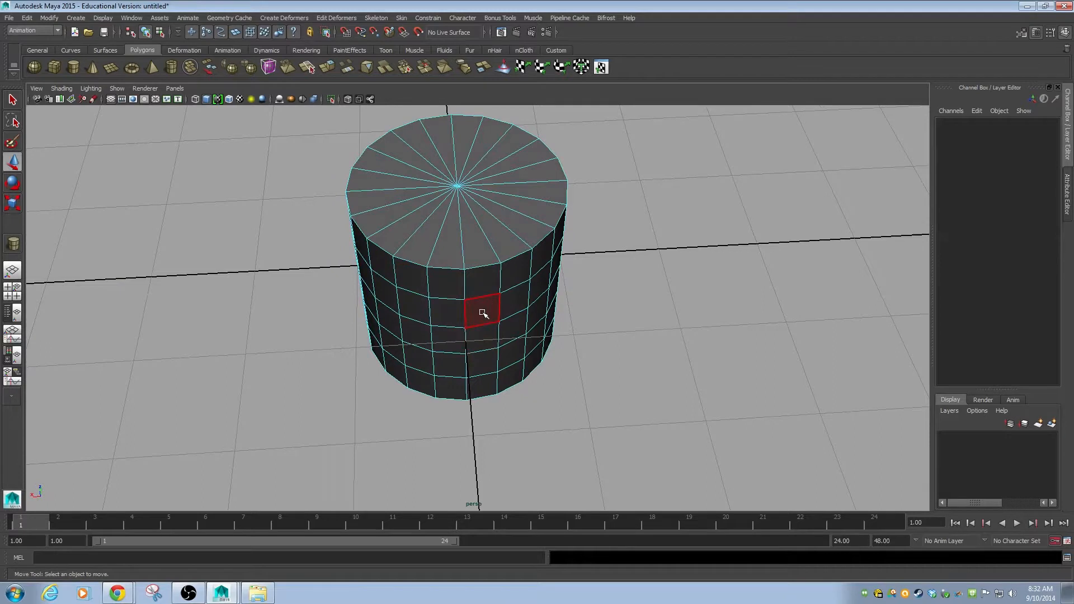
{"action": "left_click", "coordinate": [484, 371]}
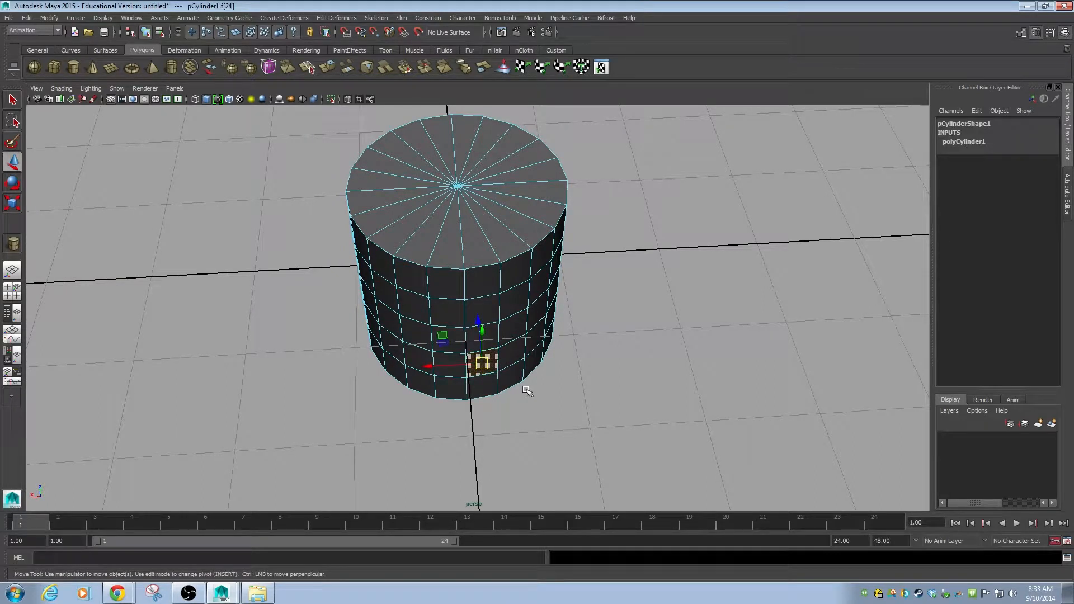
{"action": "left_click_drag", "start_coordinate": [488, 393], "coordinate": [493, 431], "text": "alt"}
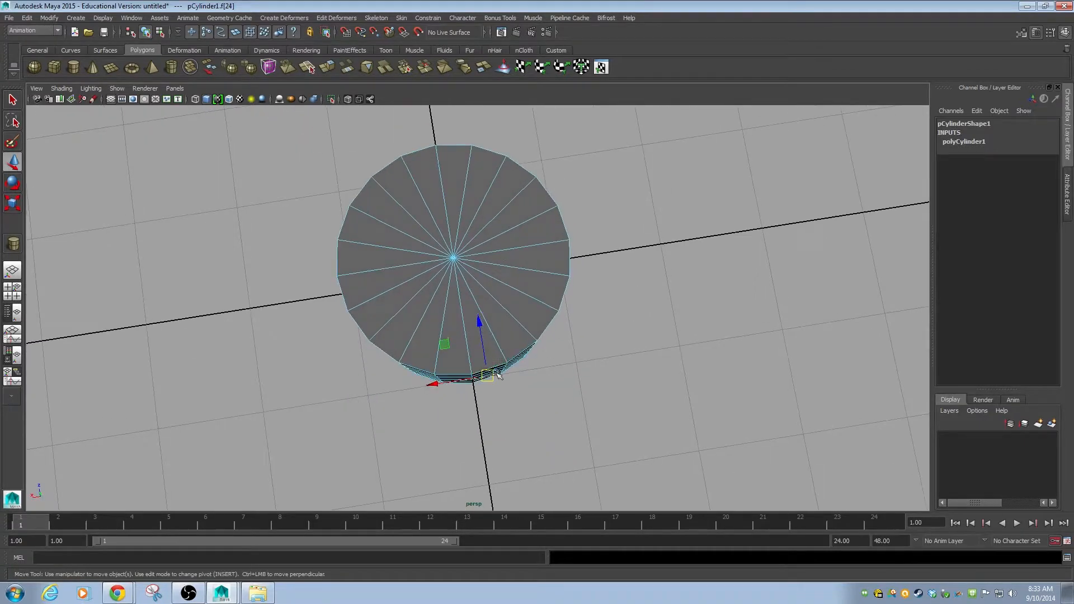
{"action": "left_click_drag", "start_coordinate": [481, 342], "coordinate": [477, 399]}
{"action": "key", "text": "ctrl+z"}
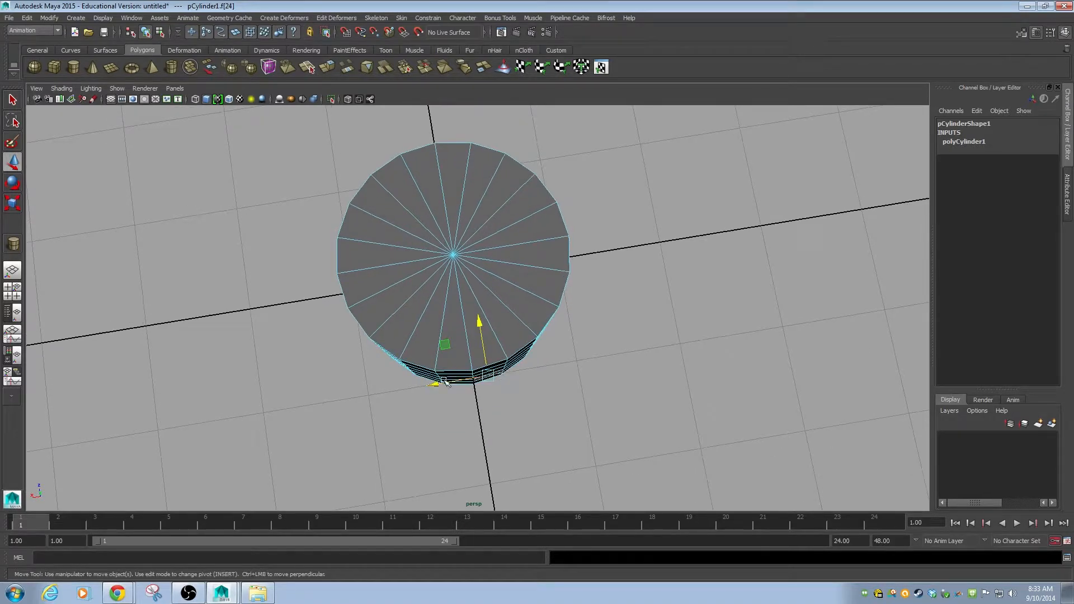
{"action": "left_click_drag", "start_coordinate": [499, 389], "coordinate": [500, 295], "text": "alt"}
{"action": "key", "text": "F8"}
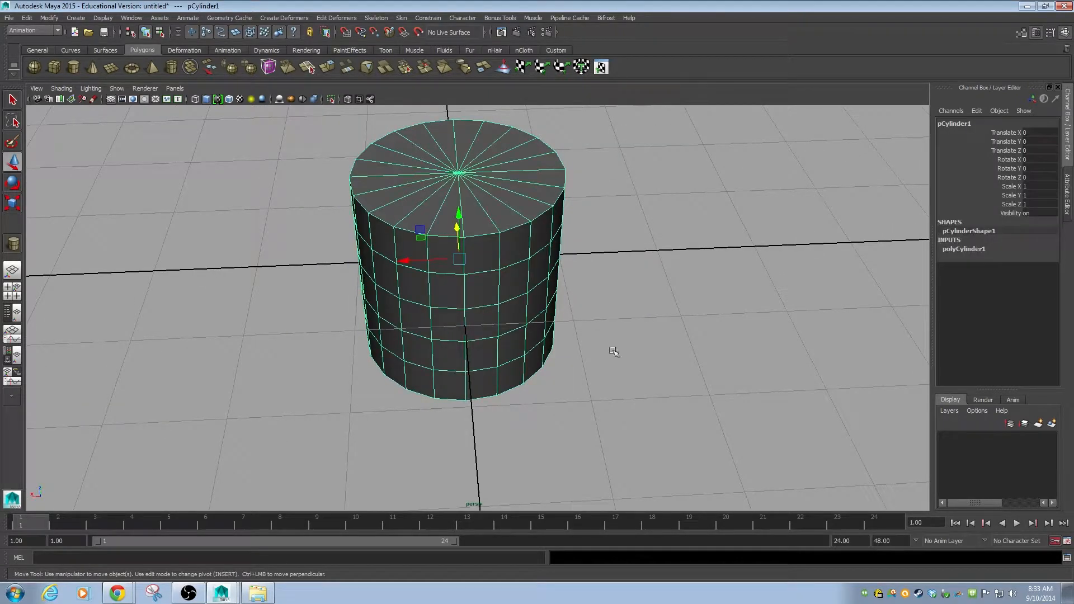
Reopen the cylinder's creation settings and set its Subdivisions Axis to 18.
{"action": "left_click", "coordinate": [968, 249]}
{"action": "left_click_drag", "start_coordinate": [618, 249], "coordinate": [888, 271], "text": "alt"}
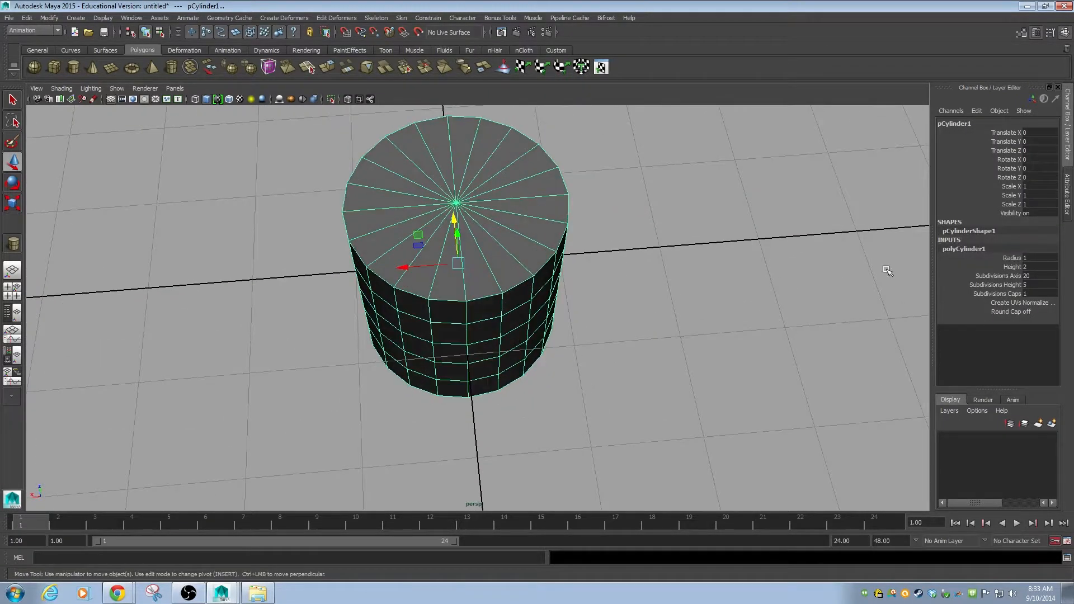
{"action": "left_click", "coordinate": [1001, 276]}
{"action": "middle_click_drag", "start_coordinate": [685, 335], "coordinate": [677, 338]}
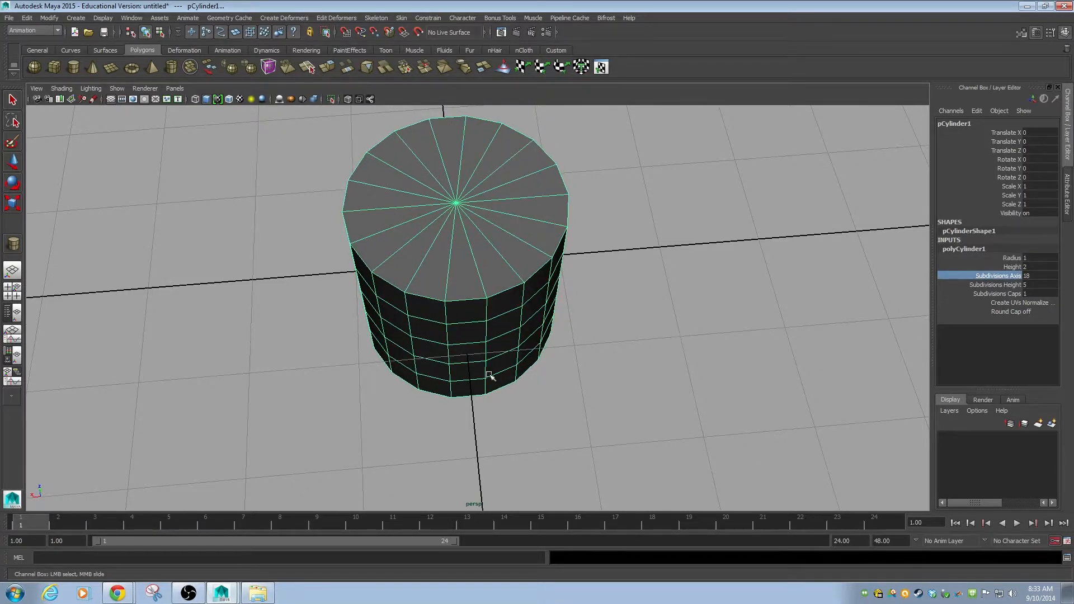
{"action": "left_click_drag", "start_coordinate": [472, 360], "coordinate": [491, 390], "text": "alt"}
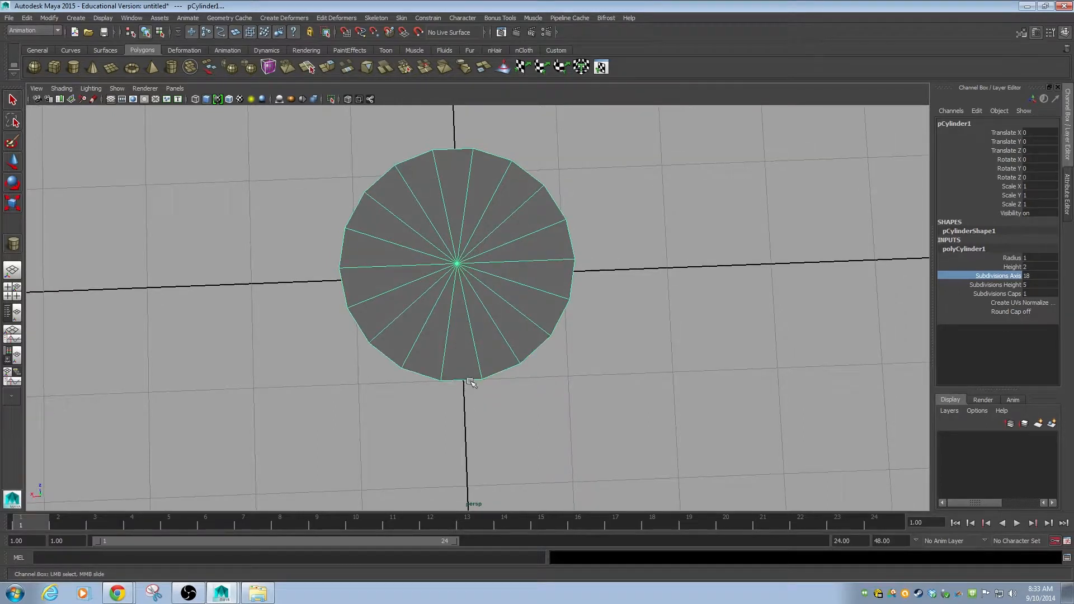
{"action": "left_click_drag", "start_coordinate": [495, 413], "coordinate": [557, 360], "text": "alt"}
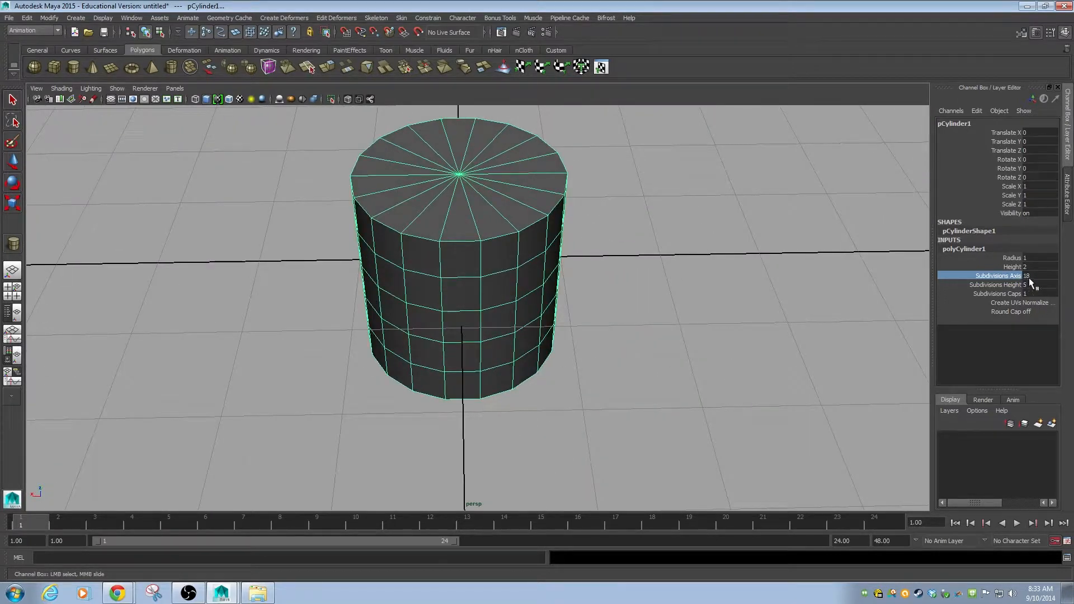
Compare the cylinder with its Subdivisions Axis at 20, return the value to 18 and inspect the mesh.
{"action": "mouse_move", "coordinate": [721, 327]}
{"action": "middle_mouse_down"}
{"action": "mouse_move", "coordinate": [744, 318]}
{"action": "mouse_move", "coordinate": [737, 325]}
{"action": "middle_mouse_up"}
{"action": "left_click_drag", "start_coordinate": [737, 324], "coordinate": [603, 311], "text": "alt"}
{"action": "left_click_drag", "start_coordinate": [523, 283], "coordinate": [502, 344], "text": "alt"}
{"action": "middle_click_drag", "start_coordinate": [866, 320], "coordinate": [852, 324]}
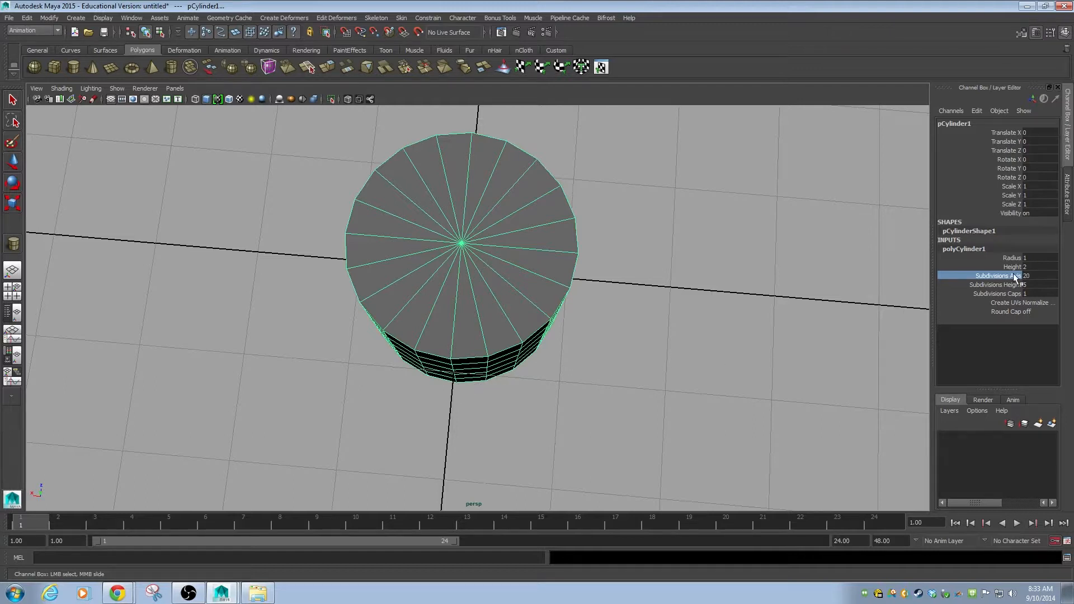
{"action": "middle_click_drag", "start_coordinate": [623, 382], "coordinate": [610, 386]}
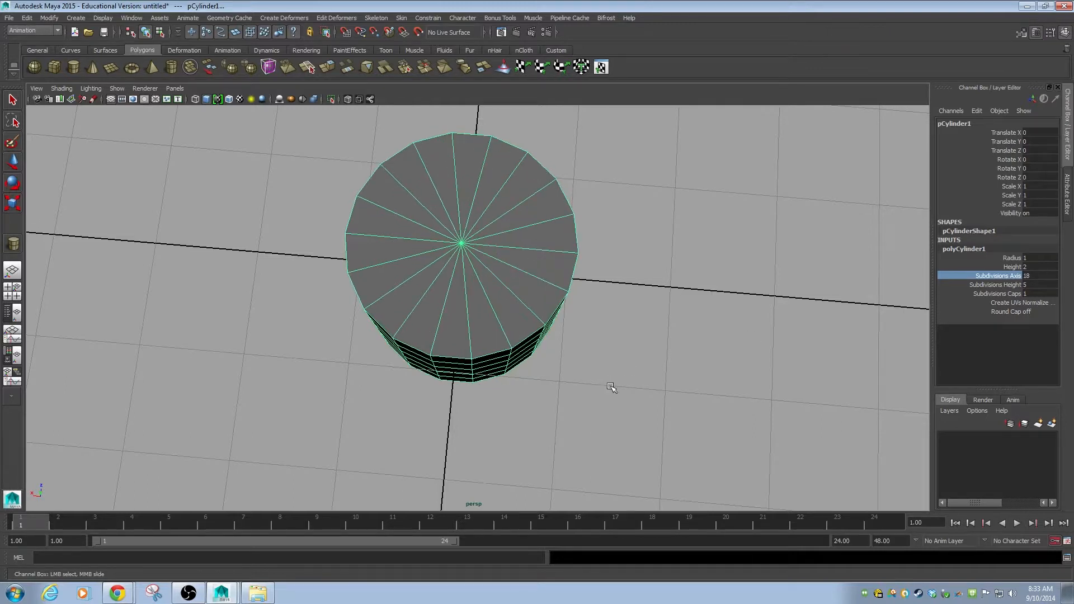
{"action": "left_click_drag", "start_coordinate": [443, 414], "coordinate": [536, 345], "text": "alt"}
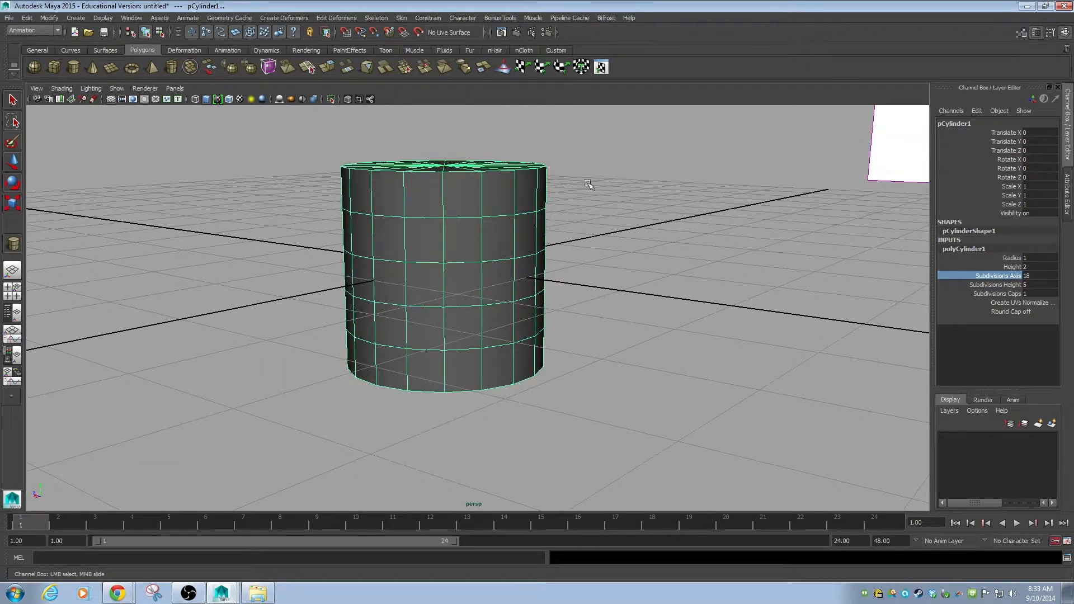
{"action": "left_click_drag", "start_coordinate": [556, 218], "coordinate": [548, 301], "text": "alt"}
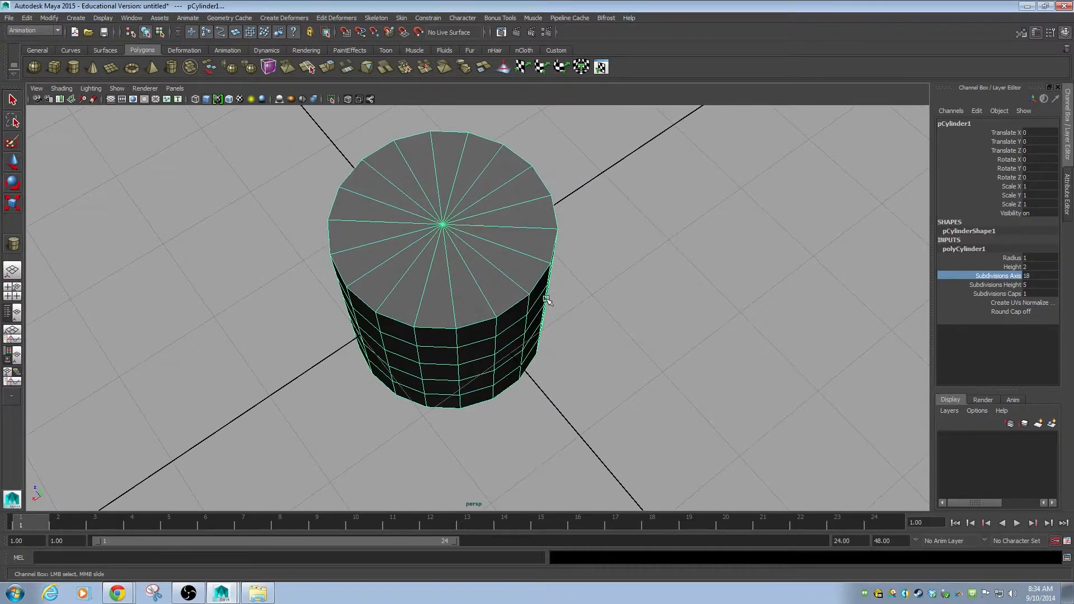
Scale the cylinder uniformly to about 4.765 in the side view to match the pictured cup's width.
{"action": "left_click_drag", "start_coordinate": [435, 333], "coordinate": [512, 307], "text": "alt"}
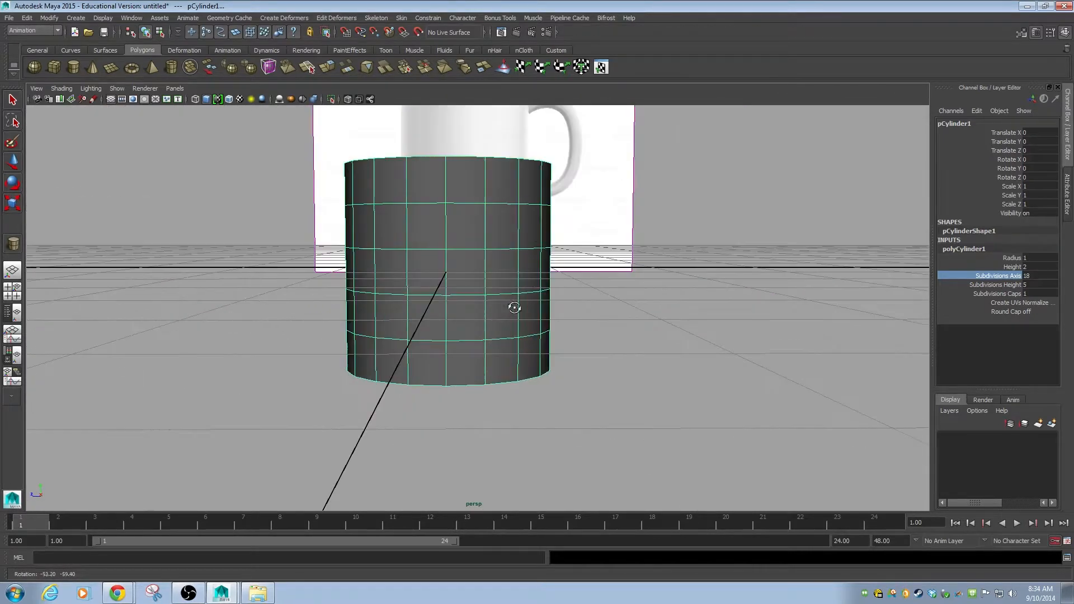
{"action": "key", "text": "w"}
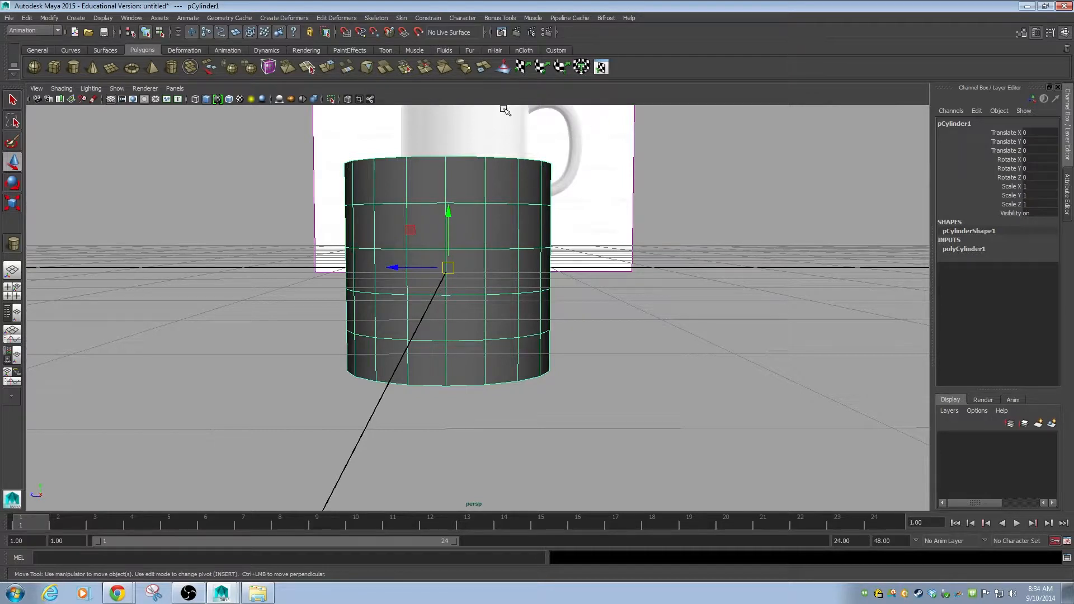
{"action": "key", "text": "space"}
{"action": "key", "text": "space"}
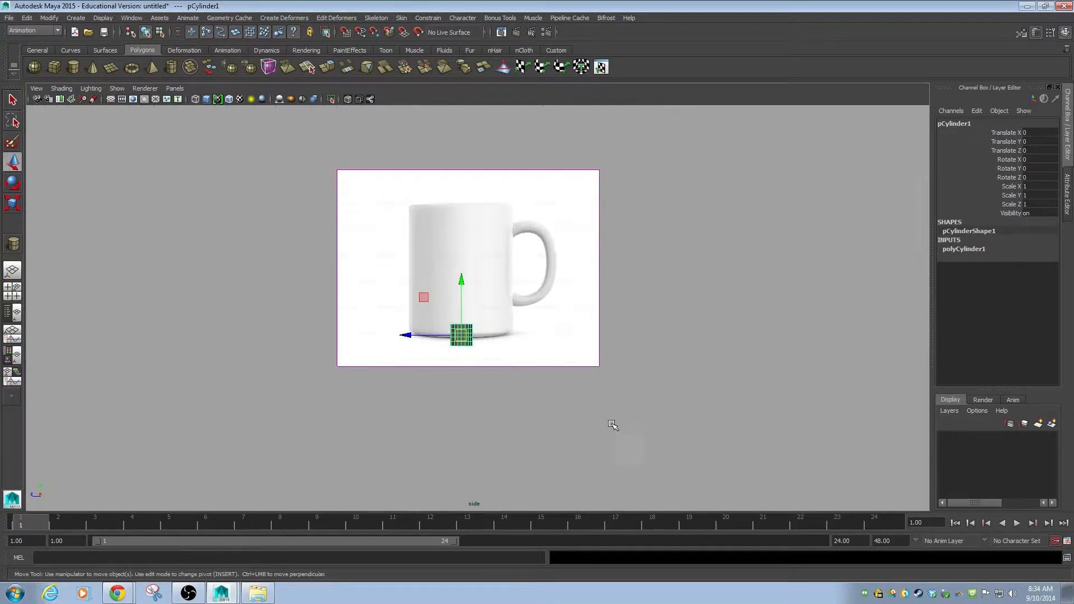
{"action": "right_click_drag", "start_coordinate": [476, 349], "coordinate": [862, 335], "text": "alt"}
{"action": "middle_click_drag", "start_coordinate": [526, 370], "coordinate": [623, 387], "text": "alt"}
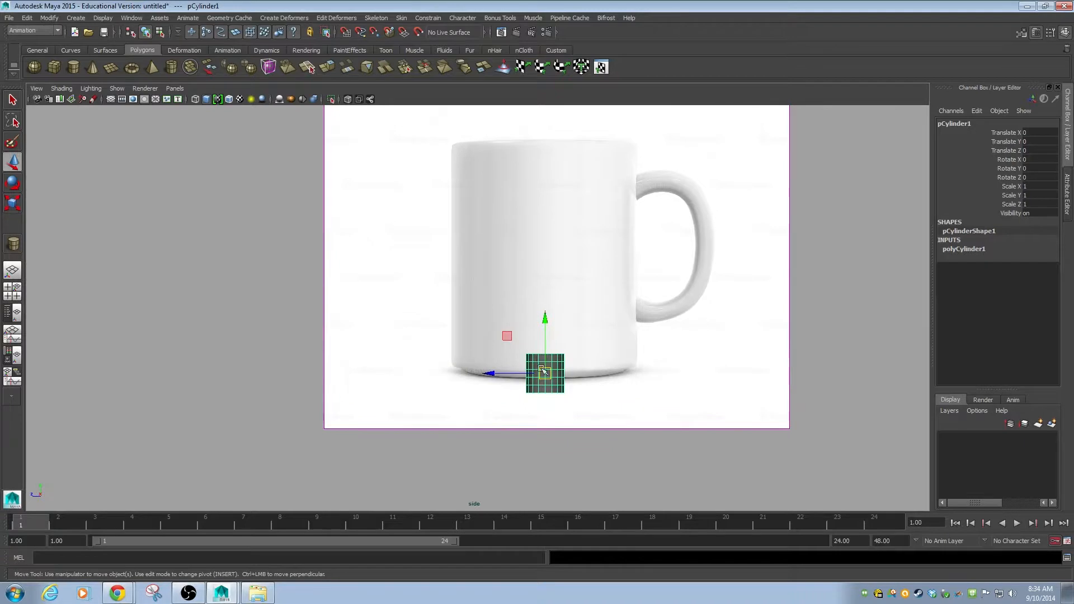
{"action": "key", "text": "r"}
{"action": "left_click_drag", "start_coordinate": [546, 375], "coordinate": [672, 380]}
Try moving the cylinder freely in the side view and in the perspective view, undoing the perspective moves.
{"action": "key", "text": "w"}
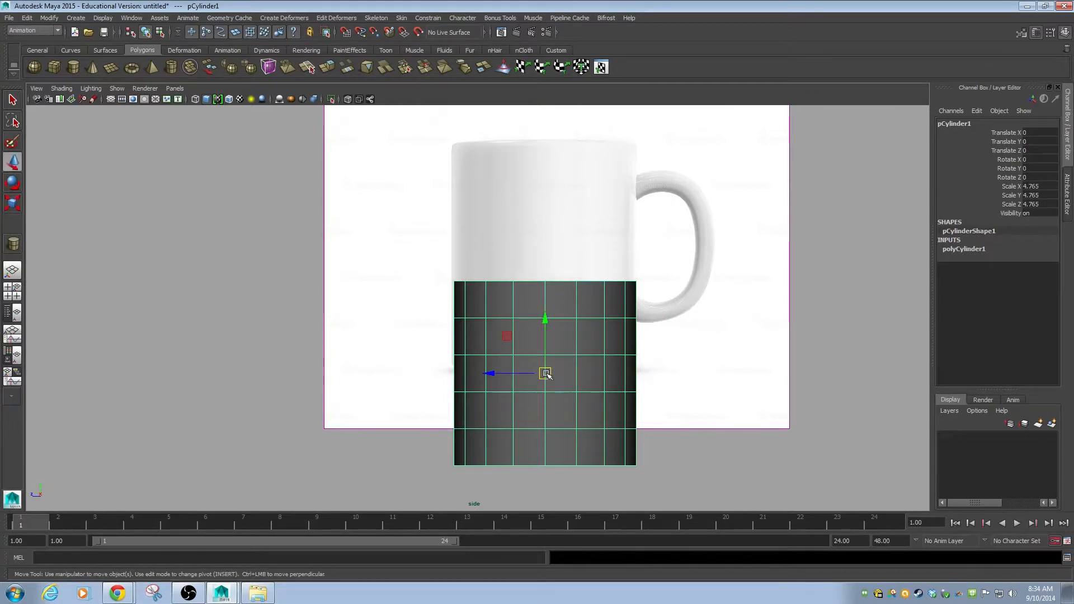
{"action": "left_click_drag", "start_coordinate": [545, 374], "coordinate": [583, 334]}
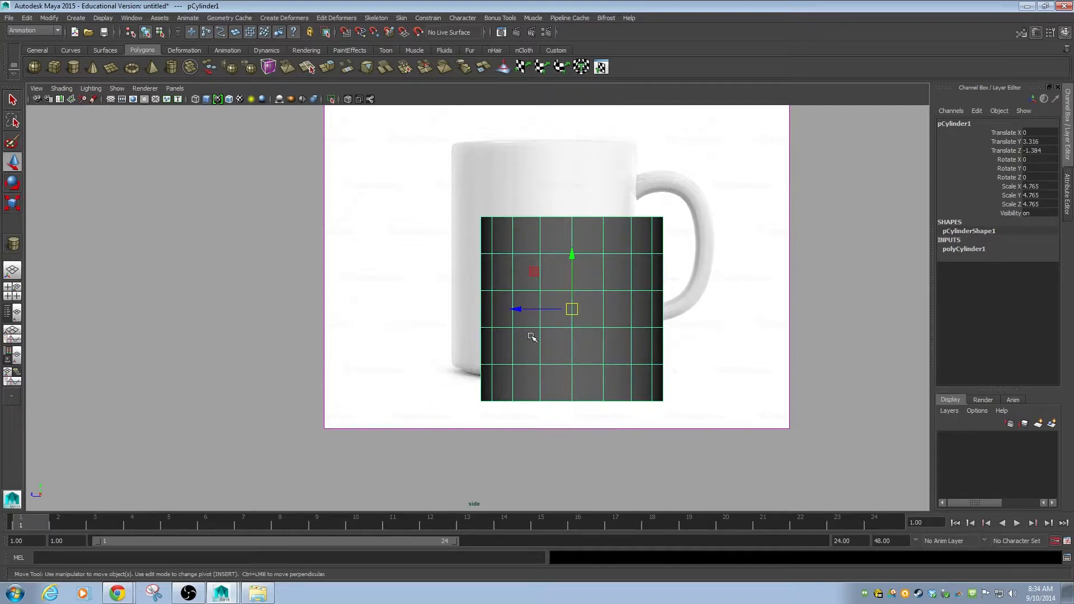
{"action": "key", "text": "space"}
{"action": "left_click_drag", "start_coordinate": [535, 170], "coordinate": [638, 182], "text": "alt"}
{"action": "key", "text": "ctrl+z"}
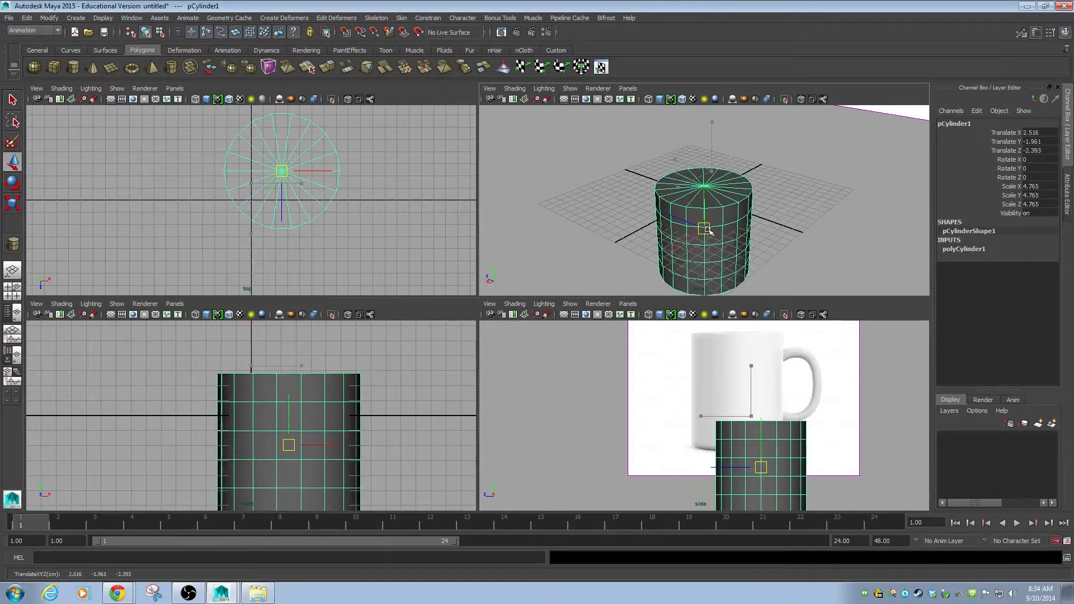
{"action": "key", "text": "ctrl+z"}
{"action": "left_click_drag", "start_coordinate": [711, 120], "coordinate": [743, 193]}
{"action": "key", "text": "ctrl+z"}
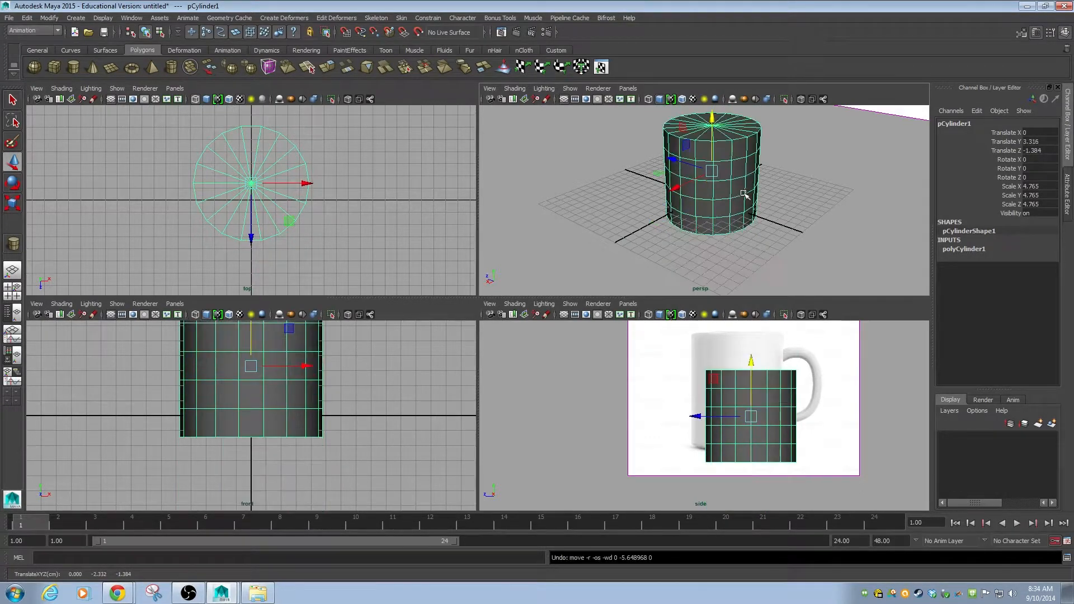
Move the cylinder over the pictured cup body and scale it to about 4.887 in X and Z and 6.172 in Y.
{"action": "key", "text": "space"}
{"action": "left_click_drag", "start_coordinate": [572, 308], "coordinate": [542, 255]}
{"action": "key", "text": "r"}
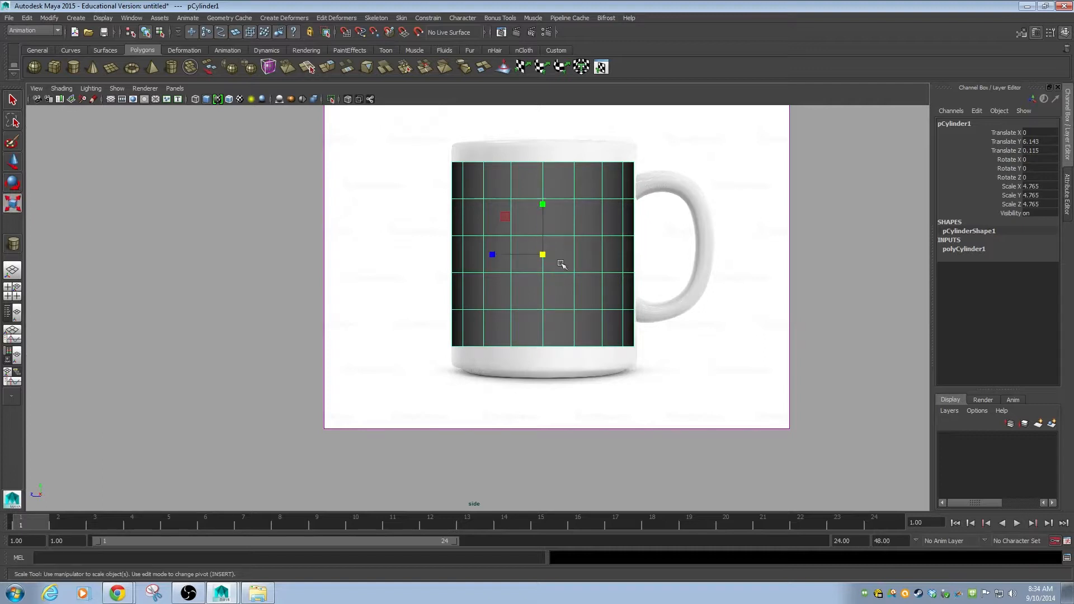
{"action": "mouse_move", "coordinate": [543, 206]}
{"action": "left_mouse_down"}
{"action": "mouse_move", "coordinate": [553, 191]}
{"action": "mouse_move", "coordinate": [540, 221]}
{"action": "left_mouse_up"}
{"action": "key", "text": "w"}
{"action": "key", "text": "r"}
{"action": "left_click_drag", "start_coordinate": [542, 258], "coordinate": [545, 257]}
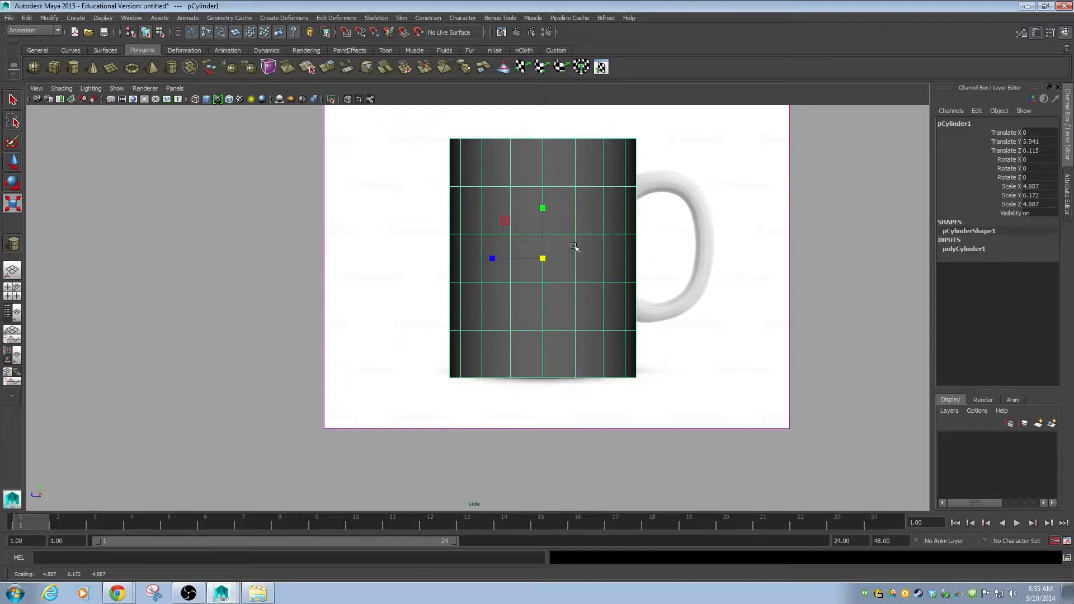
{"action": "left_click", "coordinate": [694, 316]}
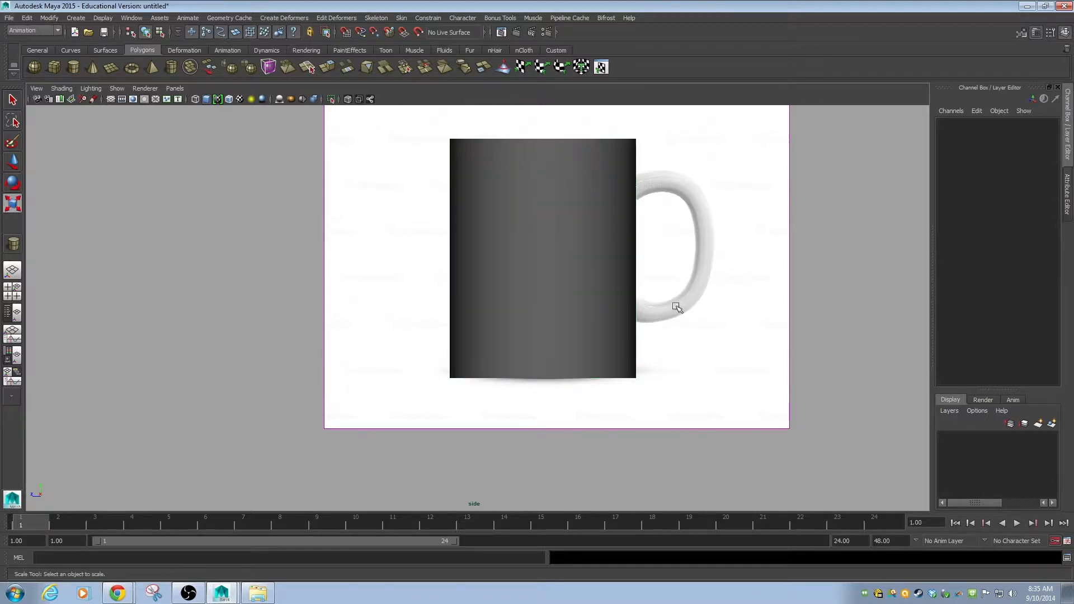
Inspect the fitted cylinder against the cup image plane in the perspective view.
{"action": "key", "text": "space"}
{"action": "key", "text": "space"}
{"action": "right_click_drag", "start_coordinate": [783, 319], "coordinate": [458, 251], "text": "alt"}
{"action": "left_click_drag", "start_coordinate": [458, 250], "coordinate": [576, 278], "text": "alt"}
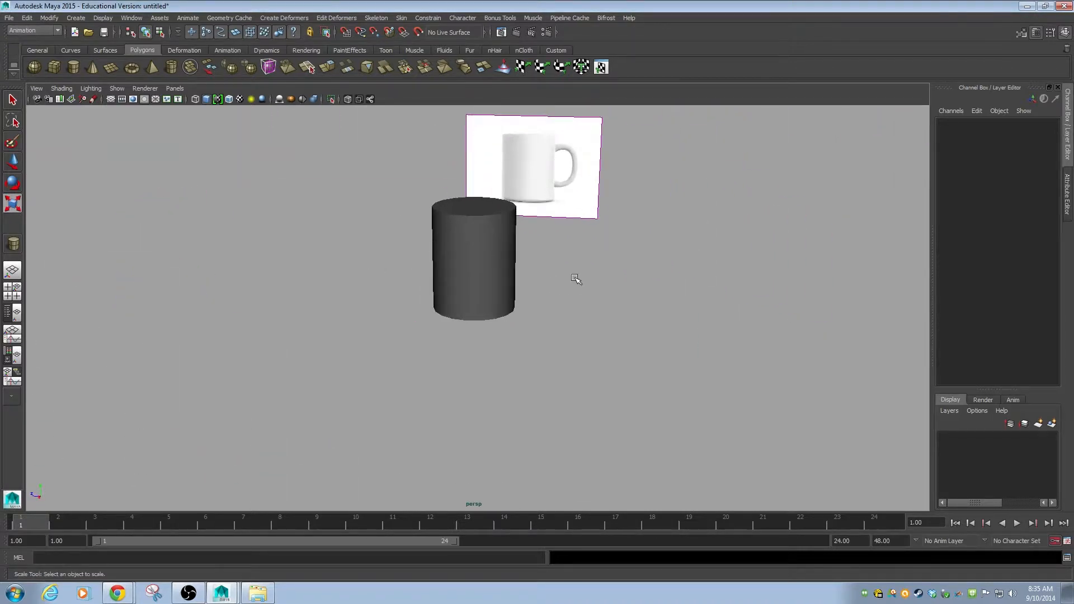
Restore the side view in the viewport showing a duplicate perspective view and reframe the cup.
{"action": "key", "text": "space"}
{"action": "key", "text": "space"}
{"action": "key", "text": "space"}
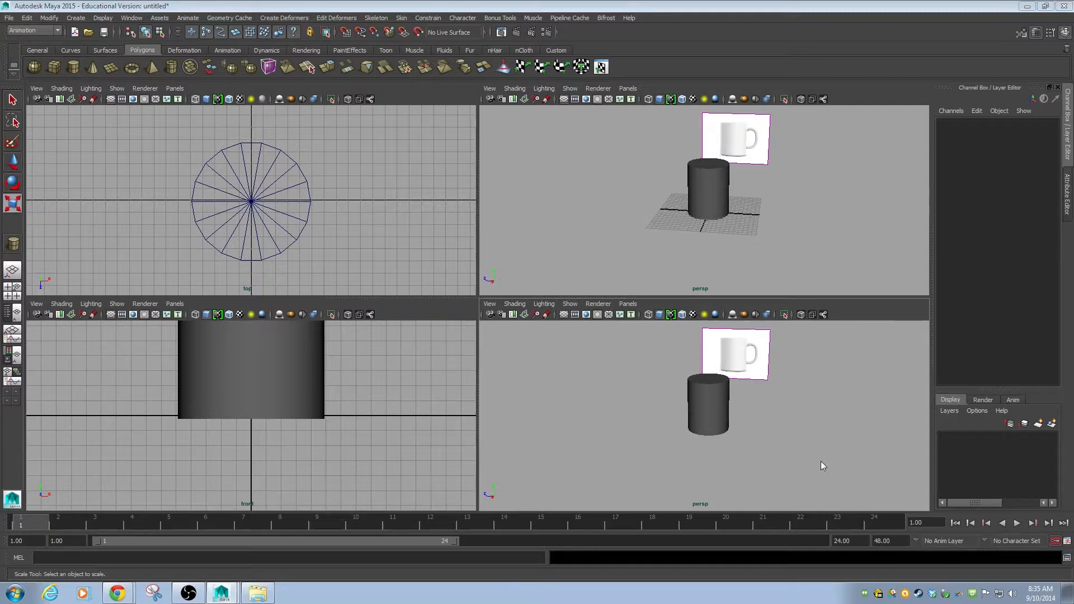
{"action": "key", "text": "ctrl+z"}
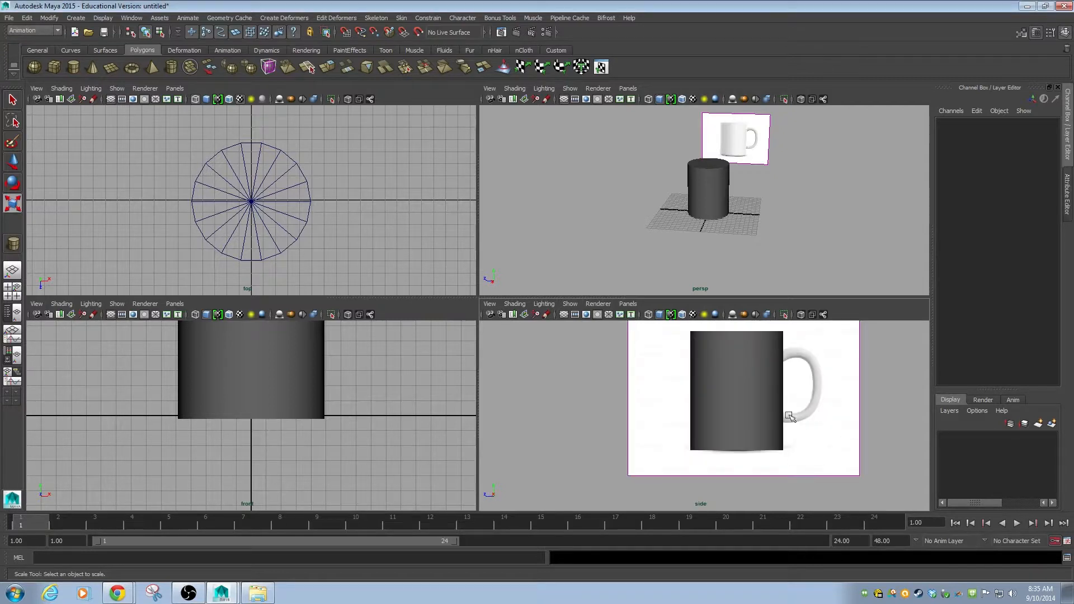
{"action": "middle_click_drag", "start_coordinate": [760, 424], "coordinate": [706, 434], "text": "alt"}
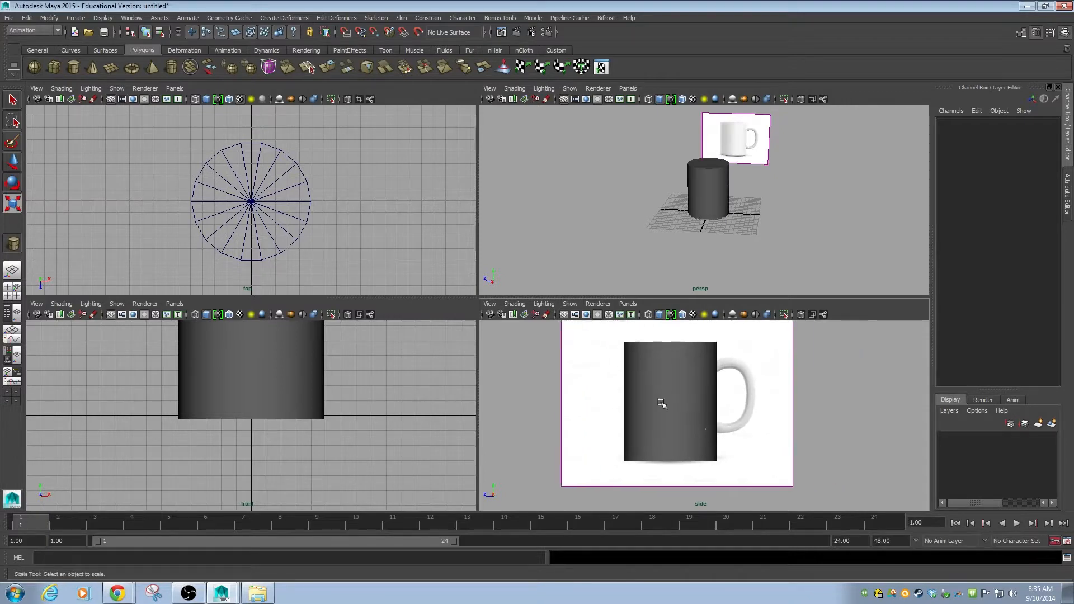
Review the side viewport's orthographic camera choices and centre the cup in the maximized side view.
{"action": "left_click", "coordinate": [628, 305]}
{"action": "mouse_move", "coordinate": [640, 335]}
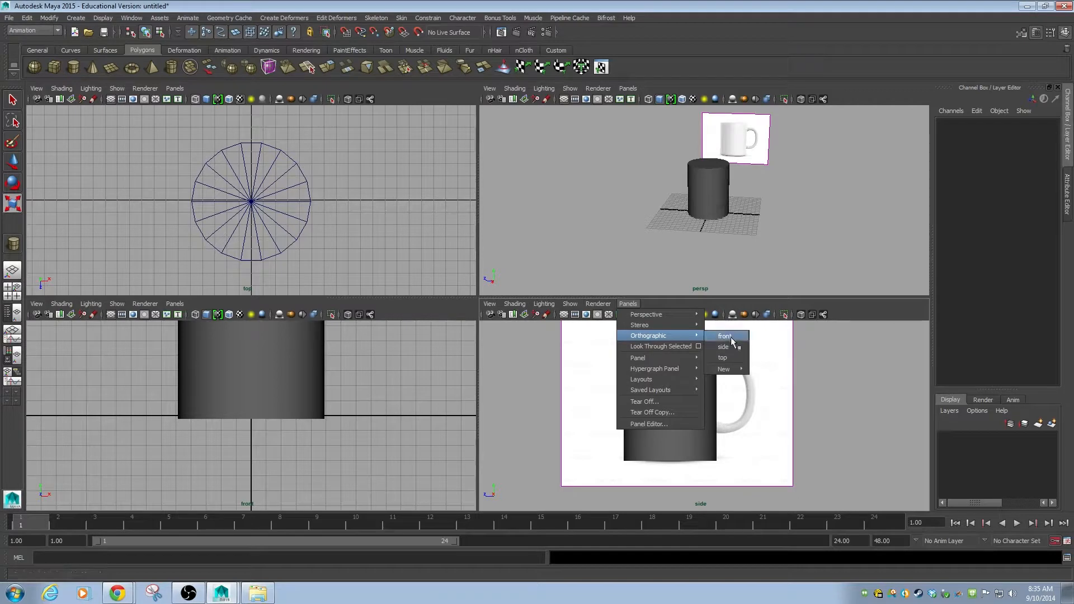
{"action": "left_click", "coordinate": [884, 358]}
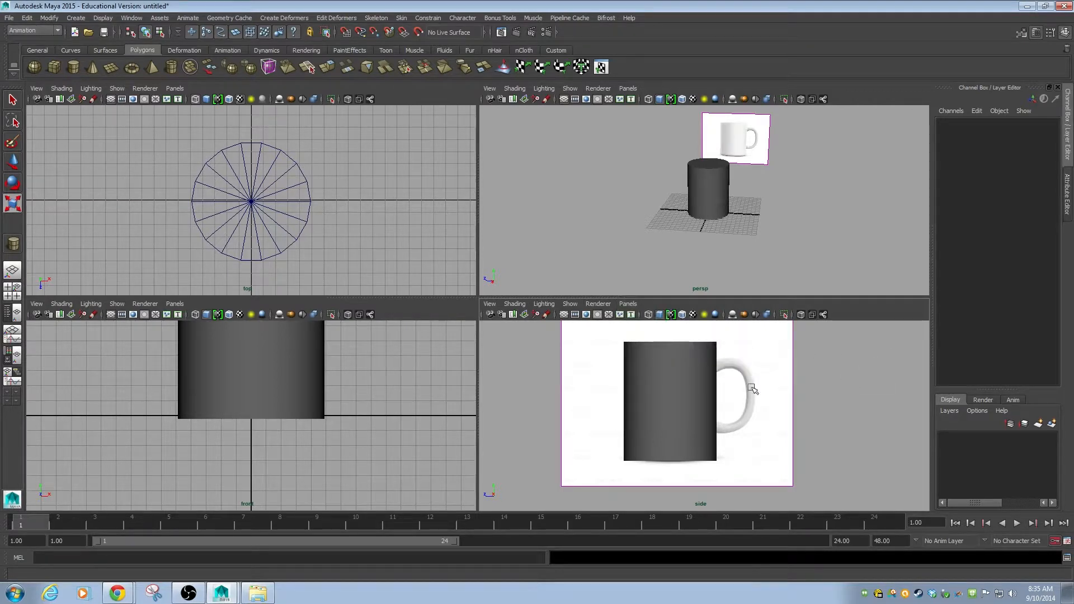
{"action": "key", "text": "space"}
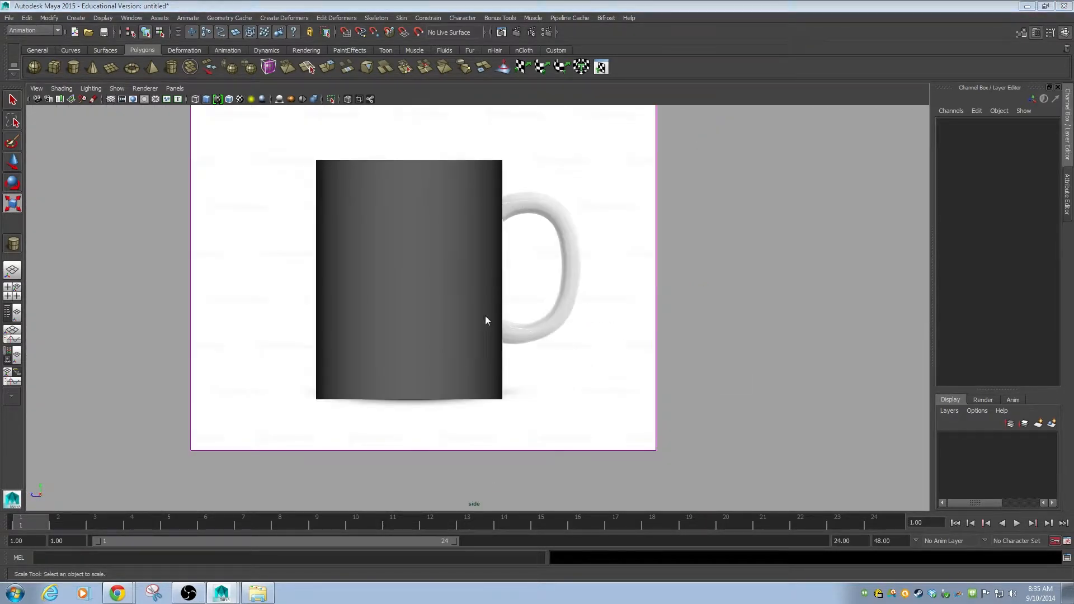
{"action": "middle_click_drag", "start_coordinate": [507, 320], "coordinate": [596, 352], "text": "alt"}
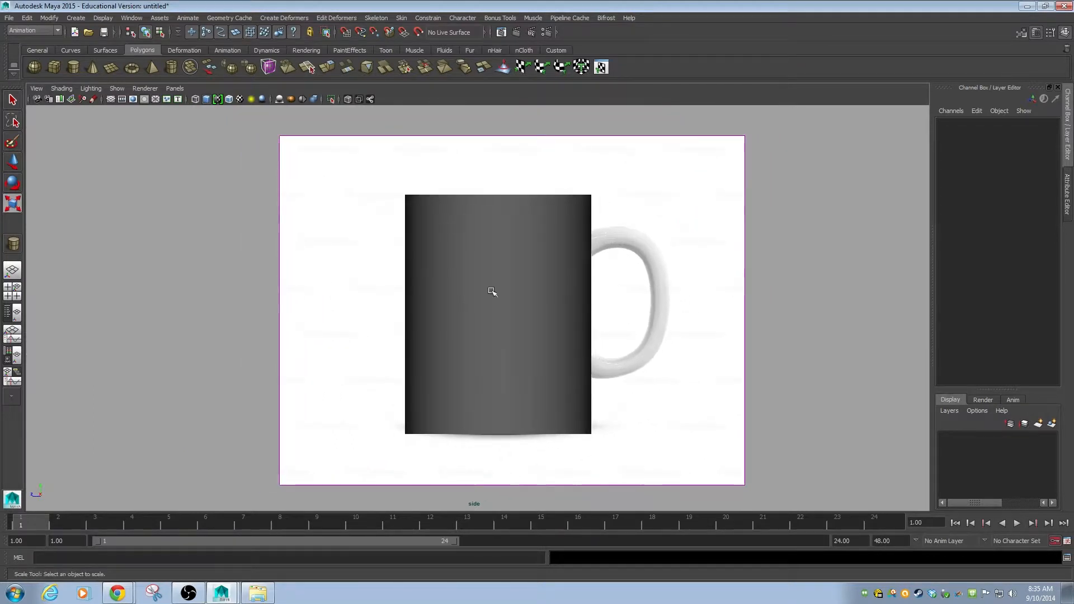
Switch the cylinder to edge mode and back to object mode, try moving the whole object sideways and undo the move.
{"action": "left_click", "coordinate": [541, 303]}
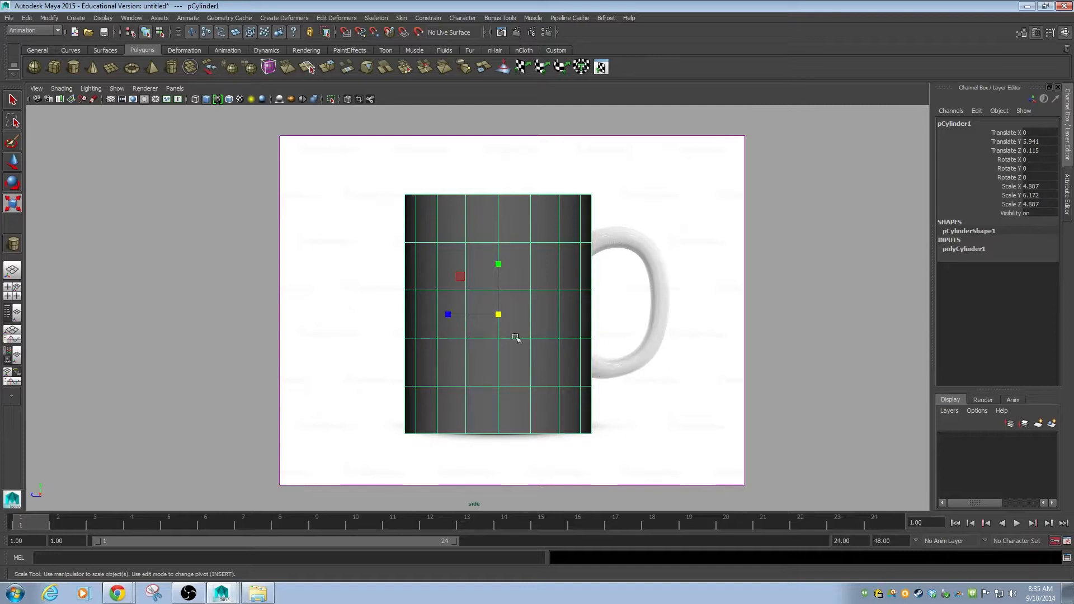
{"action": "right_click_drag", "start_coordinate": [464, 300], "coordinate": [462, 277]}
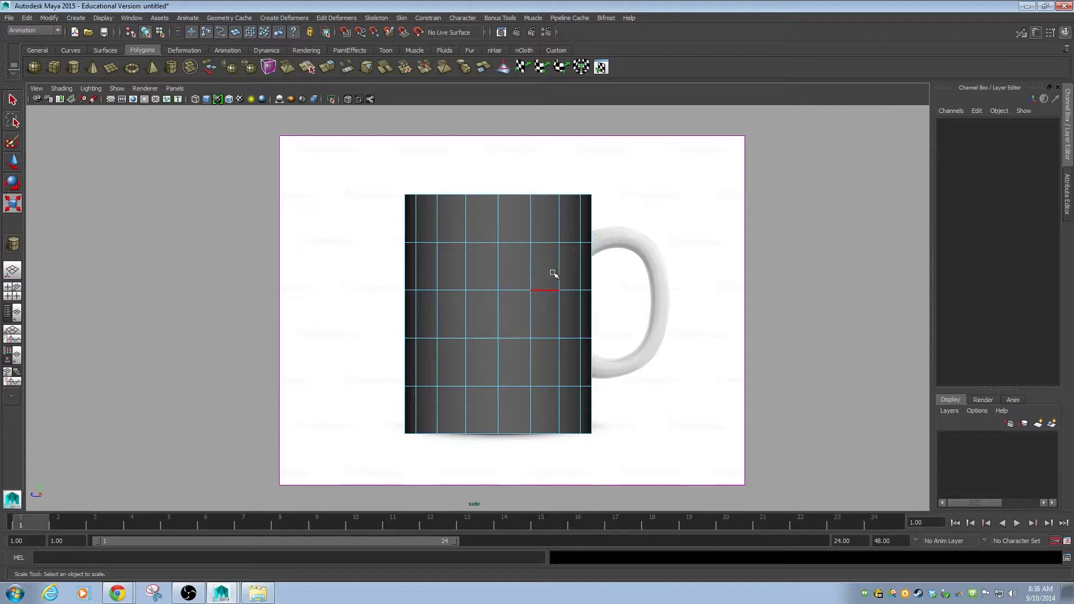
{"action": "key", "text": "F8"}
{"action": "left_click", "coordinate": [503, 304]}
{"action": "key", "text": "w"}
{"action": "left_click_drag", "start_coordinate": [497, 313], "coordinate": [620, 314]}
{"action": "key", "text": "ctrl+z"}
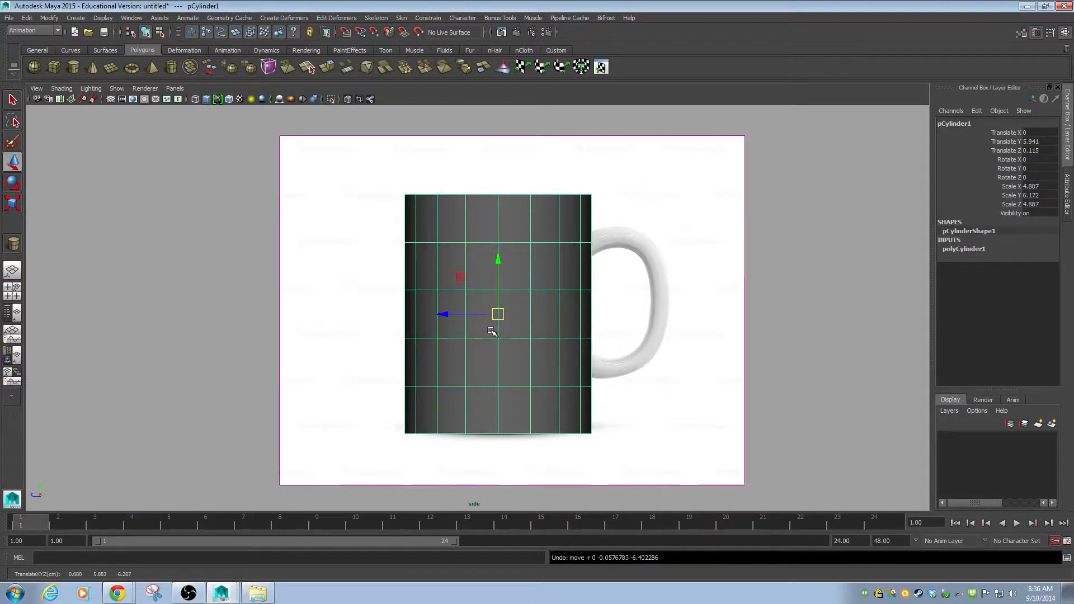
Try moving the vertices at the cylinder's upper corner on the handle side, and undo the move.
{"action": "key", "text": "F9"}
{"action": "left_click_drag", "start_coordinate": [643, 164], "coordinate": [518, 262]}
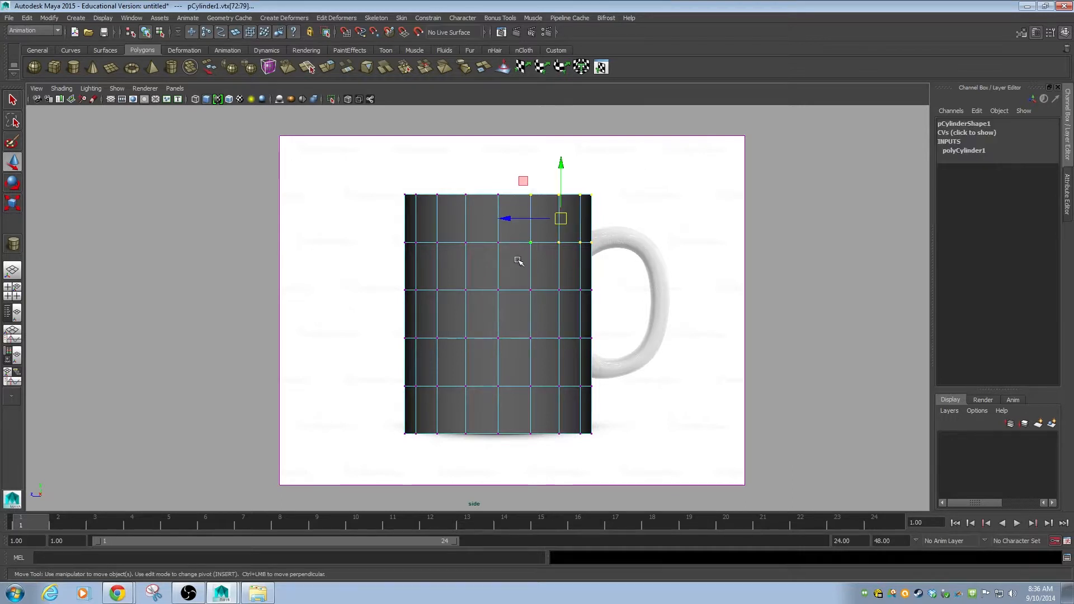
{"action": "left_click_drag", "start_coordinate": [561, 219], "coordinate": [576, 176]}
{"action": "key", "text": "ctrl+z"}
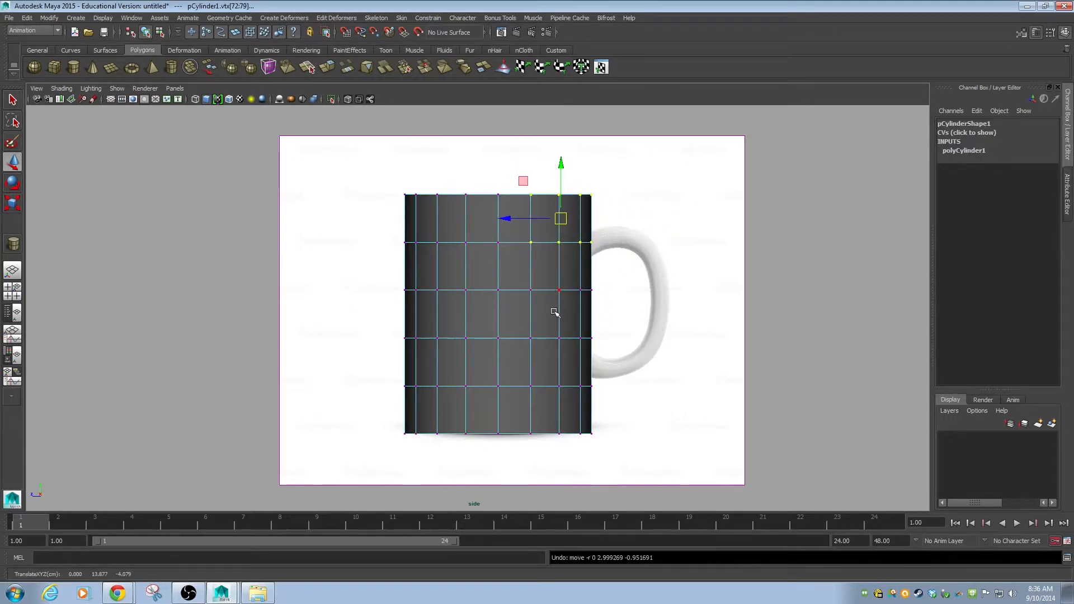
Try moving a single face in the cylinder's second row toward the handle, and undo the move.
{"action": "key", "text": "F11"}
{"action": "left_click", "coordinate": [546, 268]}
{"action": "left_click_drag", "start_coordinate": [545, 268], "coordinate": [594, 263]}
{"action": "key", "text": "ctrl+z"}
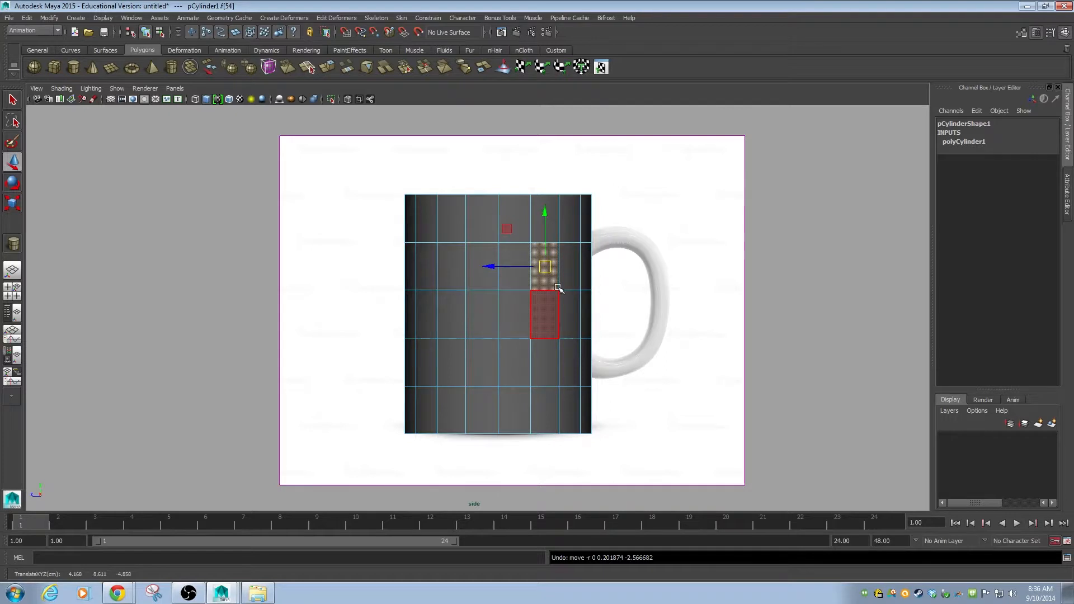
Try moving one vertical edge on the cylinder's centre line, and undo the move.
{"action": "key", "text": "F10"}
{"action": "left_click", "coordinate": [498, 269]}
{"action": "mouse_move", "coordinate": [498, 267]}
{"action": "left_mouse_down"}
{"action": "mouse_move", "coordinate": [515, 319]}
{"action": "mouse_move", "coordinate": [537, 264]}
{"action": "mouse_move", "coordinate": [513, 262]}
{"action": "left_mouse_up"}
{"action": "key", "text": "ctrl+z"}
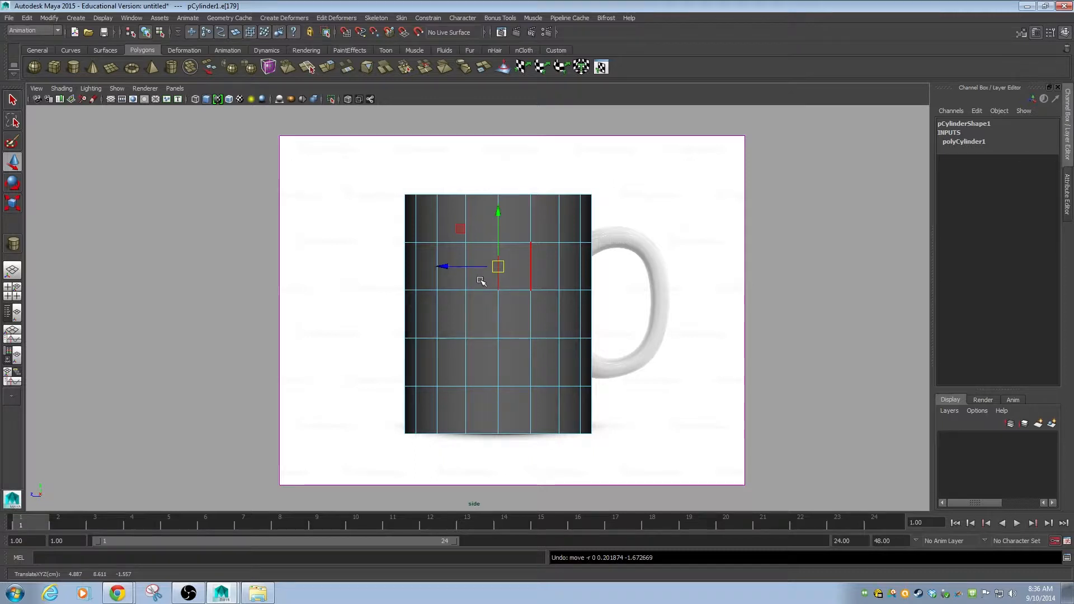
Try moving the two vertices at the ends of a vertical centre-line edge together, and undo the move.
{"action": "key", "text": "F9"}
{"action": "scroll", "coordinate": [493, 294], "scroll_direction": "up", "scroll_amount": 2}
{"action": "left_click", "coordinate": [501, 287]}
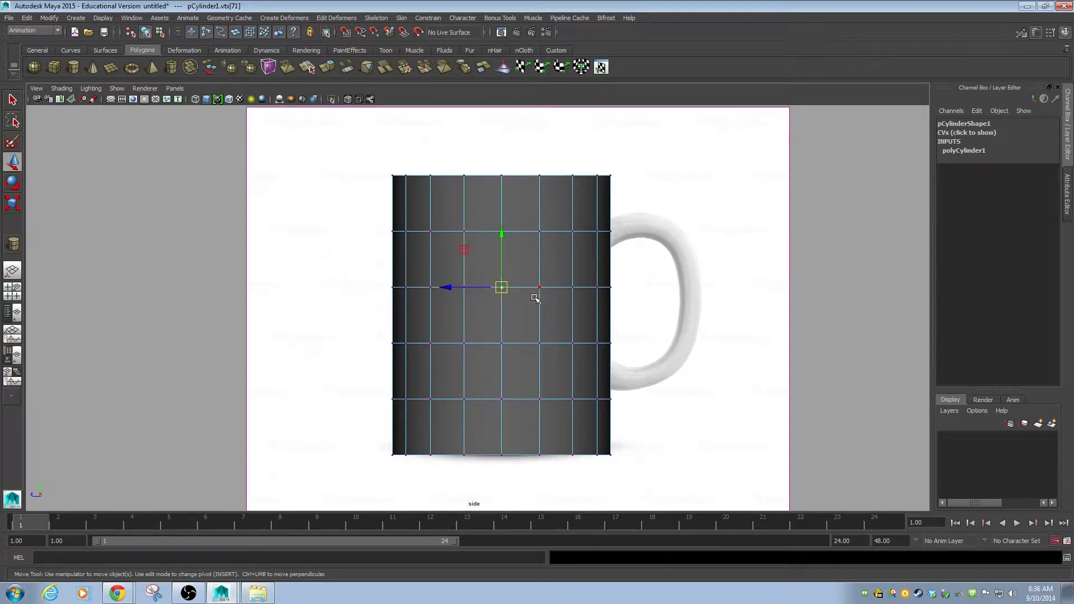
{"action": "scroll", "coordinate": [547, 304], "scroll_direction": "up", "scroll_amount": 4}
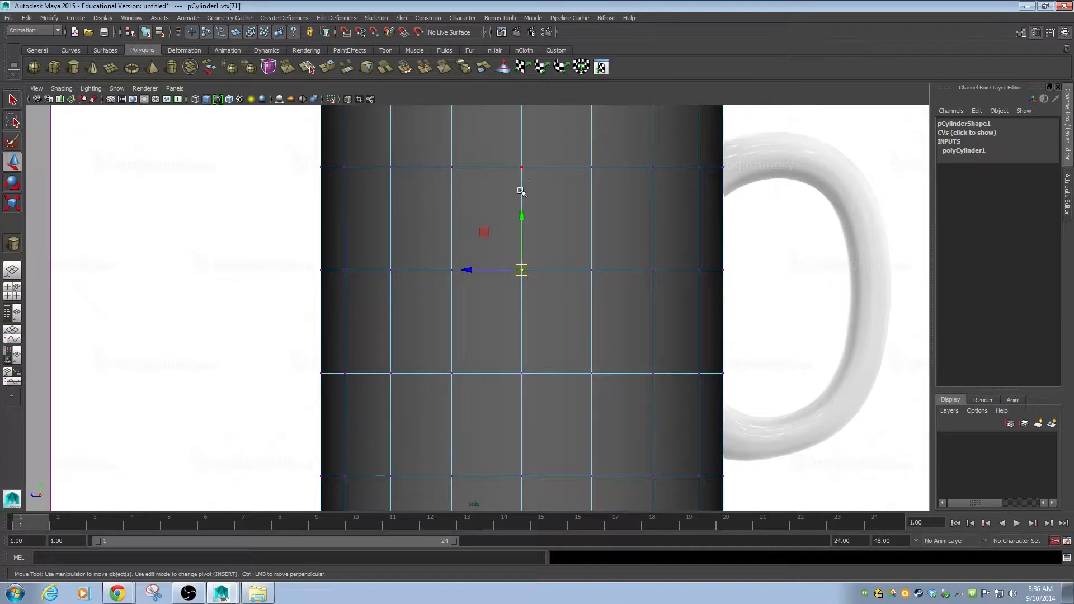
{"action": "left_click", "coordinate": [522, 171], "text": "shift"}
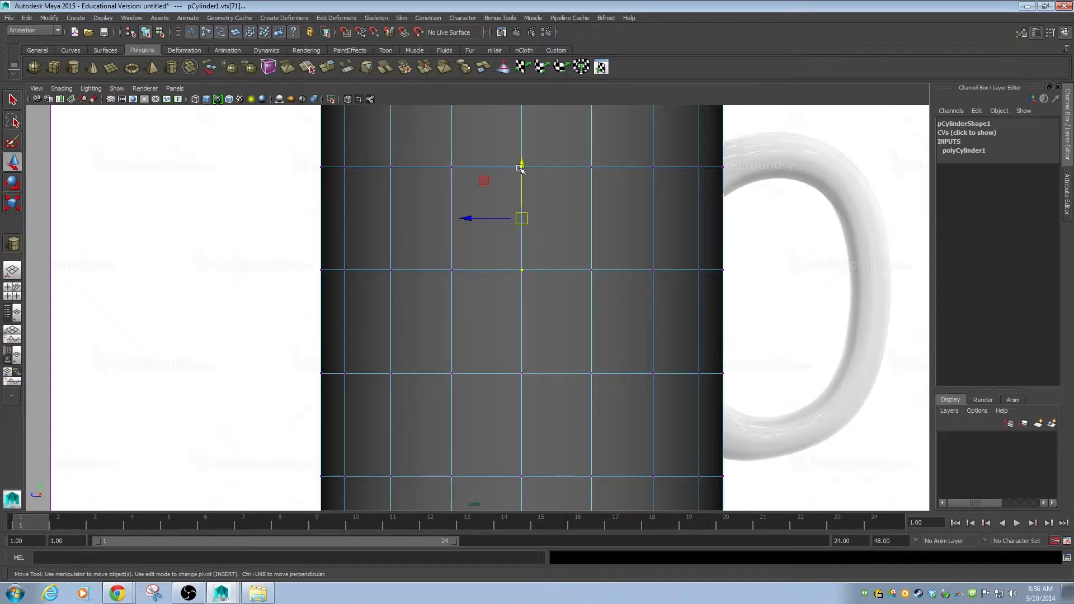
{"action": "left_click", "coordinate": [563, 235]}
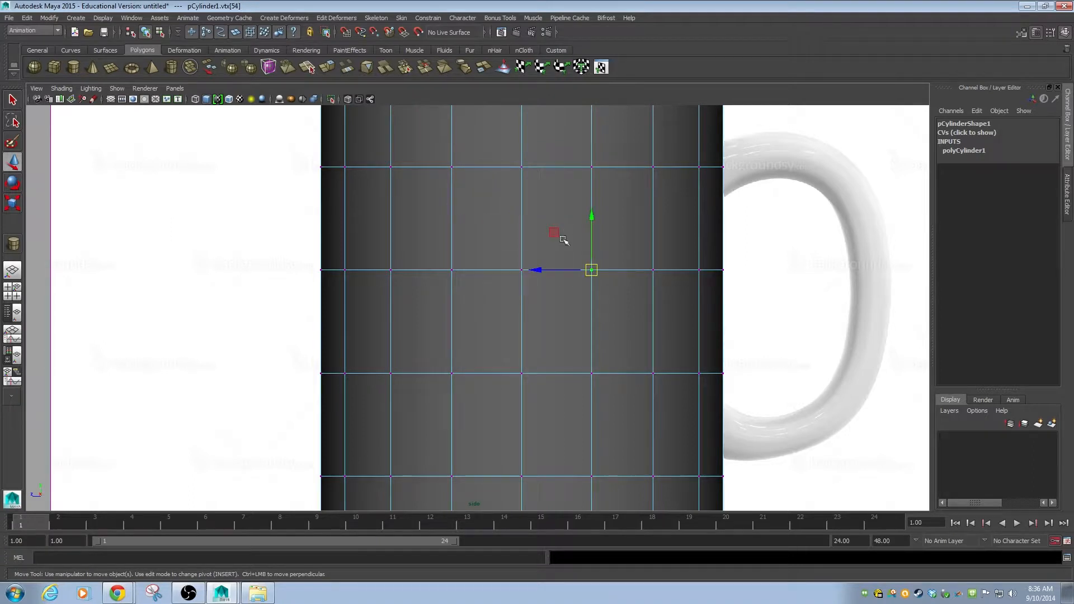
{"action": "left_click", "coordinate": [522, 269]}
{"action": "left_click", "coordinate": [523, 168], "text": "shift"}
{"action": "mouse_move", "coordinate": [522, 218]}
{"action": "left_mouse_down"}
{"action": "mouse_move", "coordinate": [558, 211]}
{"action": "mouse_move", "coordinate": [535, 207]}
{"action": "left_mouse_up"}
{"action": "key", "text": "ctrl+z"}
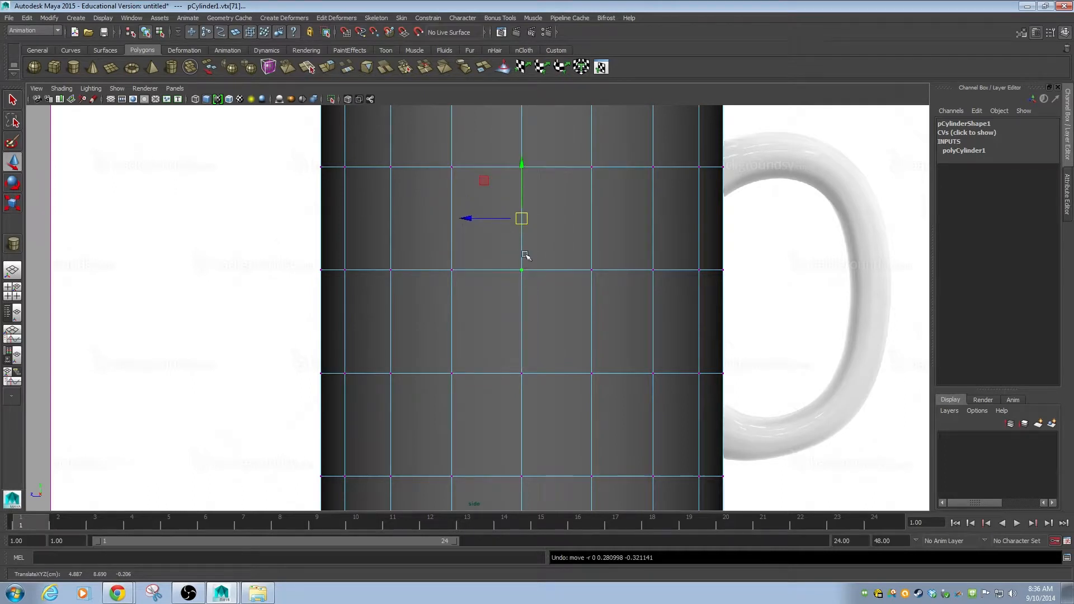
Try moving the edge between those two centre-line vertices for comparison, and undo the move.
{"action": "key", "text": "F10"}
{"action": "left_click", "coordinate": [525, 233]}
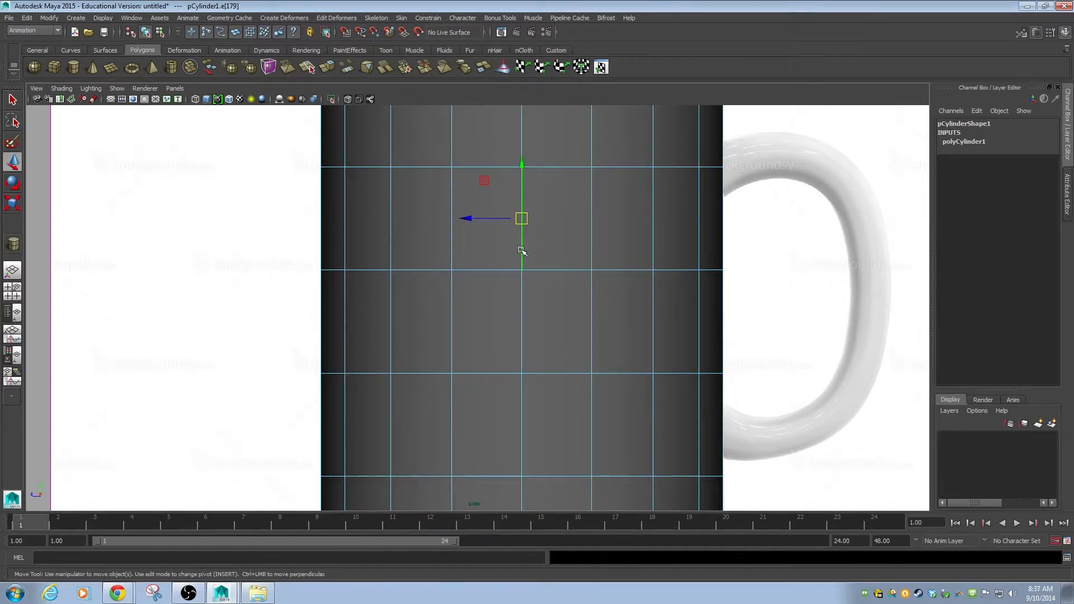
{"action": "mouse_move", "coordinate": [521, 219]}
{"action": "left_mouse_down"}
{"action": "mouse_move", "coordinate": [511, 182]}
{"action": "mouse_move", "coordinate": [518, 240]}
{"action": "mouse_move", "coordinate": [537, 223]}
{"action": "left_mouse_up"}
{"action": "key", "text": "ctrl+z"}
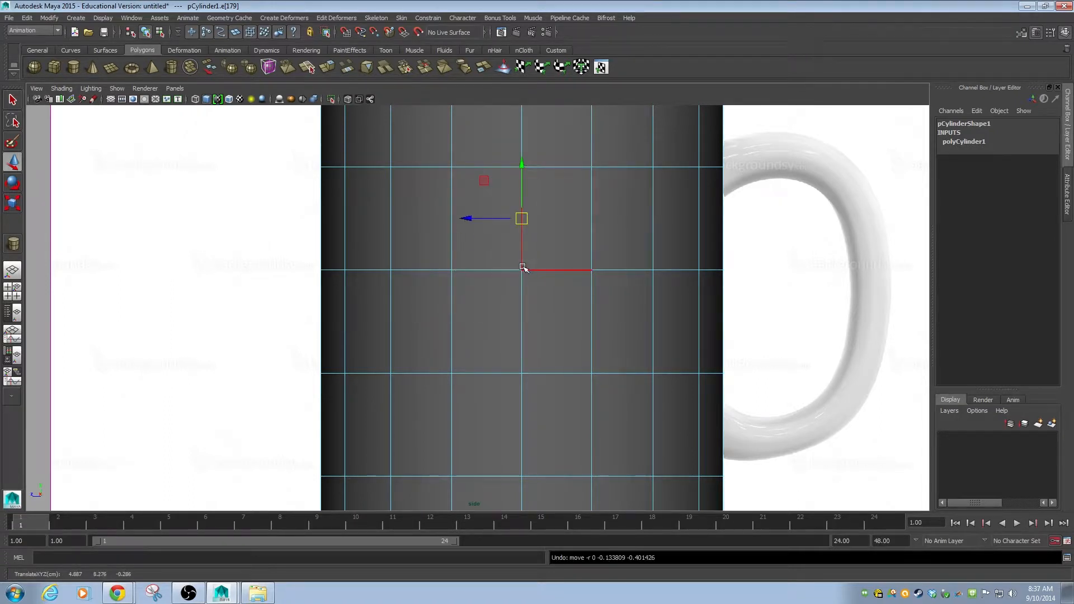
Select the second-row face beside the centre line on the handle side and switch to the Polygons menu set.
{"action": "right_click_drag", "start_coordinate": [520, 299], "coordinate": [519, 318]}
{"action": "left_click", "coordinate": [544, 250]}
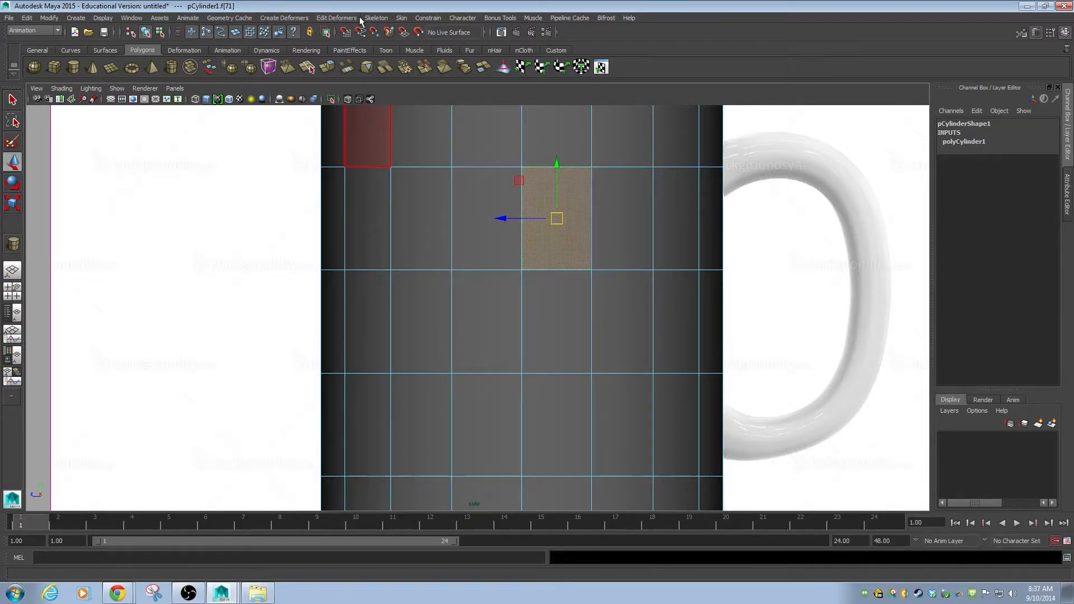
{"action": "left_click", "coordinate": [57, 31]}
{"action": "left_click", "coordinate": [40, 48]}
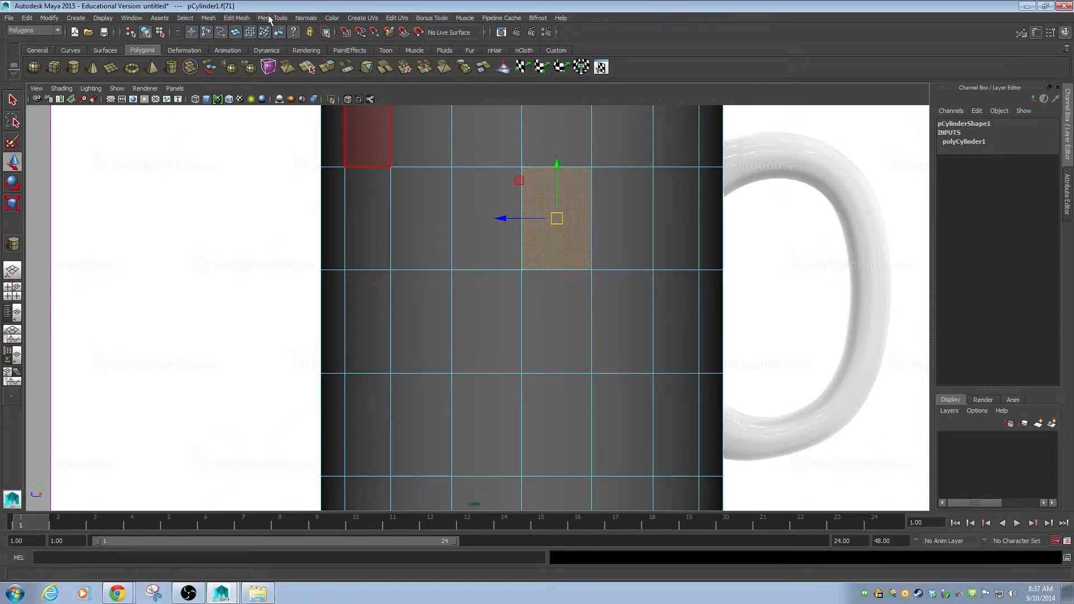
Split the selected second-row face diagonally from its lower centre-line corner to its opposite upper corner with the Multi-Cut Tool.
{"action": "left_click", "coordinate": [233, 19]}
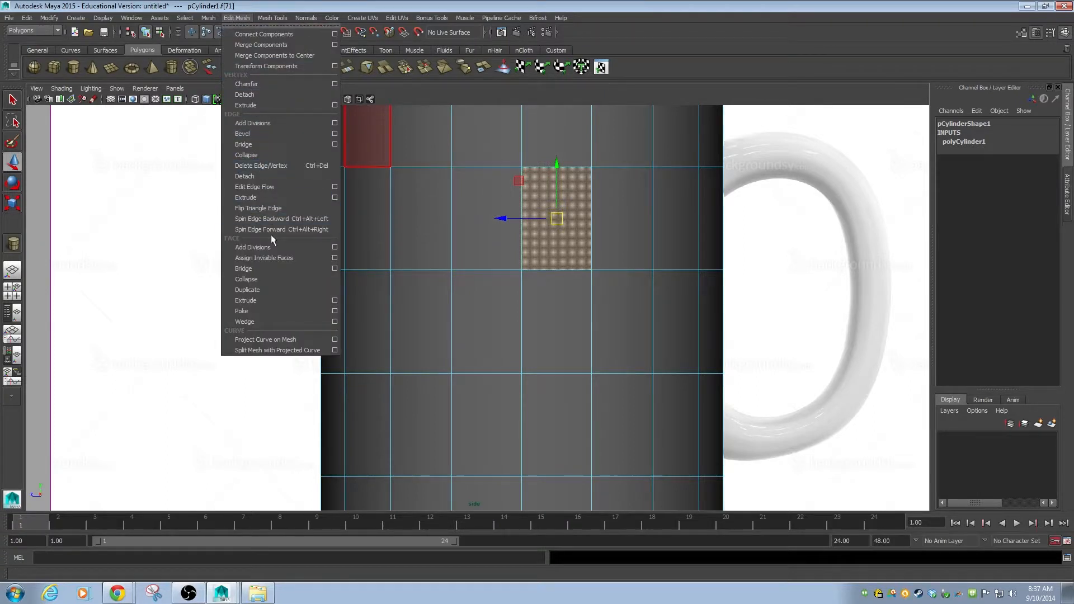
{"action": "mouse_move", "coordinate": [263, 19]}
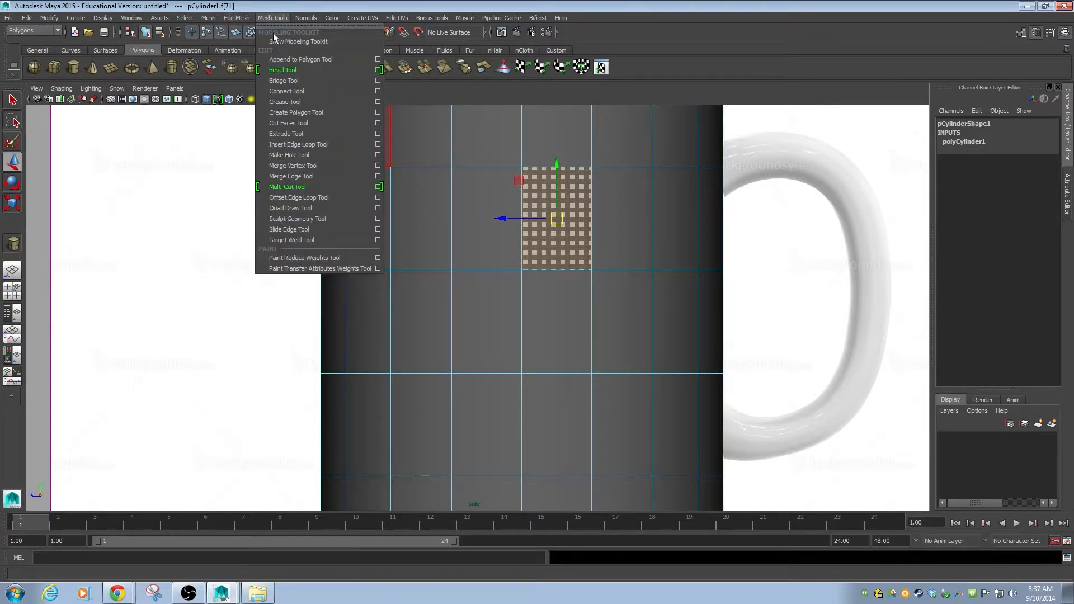
{"action": "left_click", "coordinate": [299, 188]}
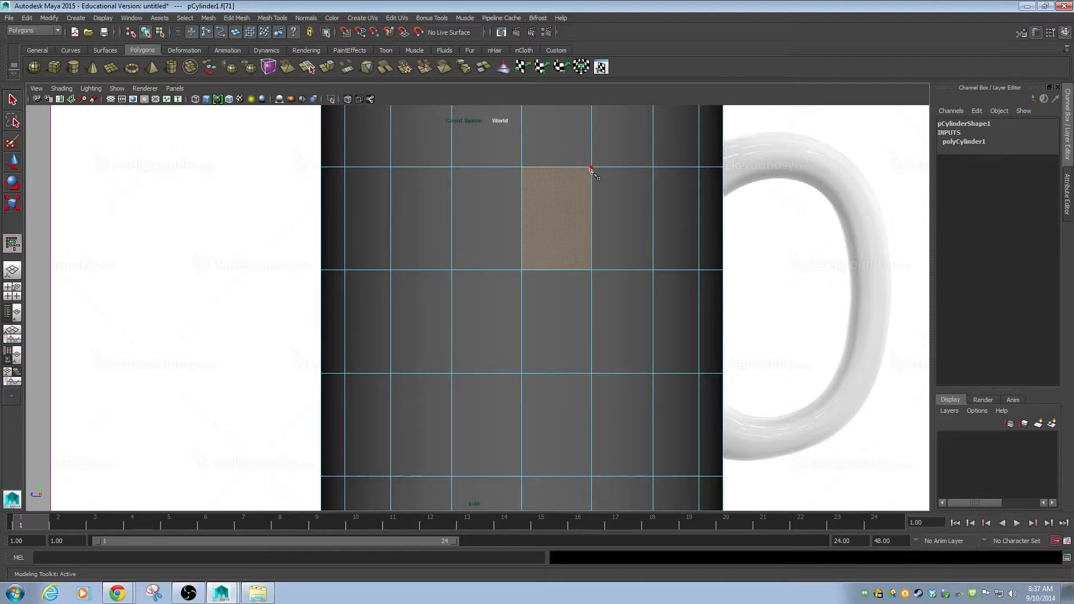
{"action": "left_click", "coordinate": [522, 270]}
{"action": "left_click", "coordinate": [591, 167]}
{"action": "key", "text": "Return"}
{"action": "key", "text": "q"}
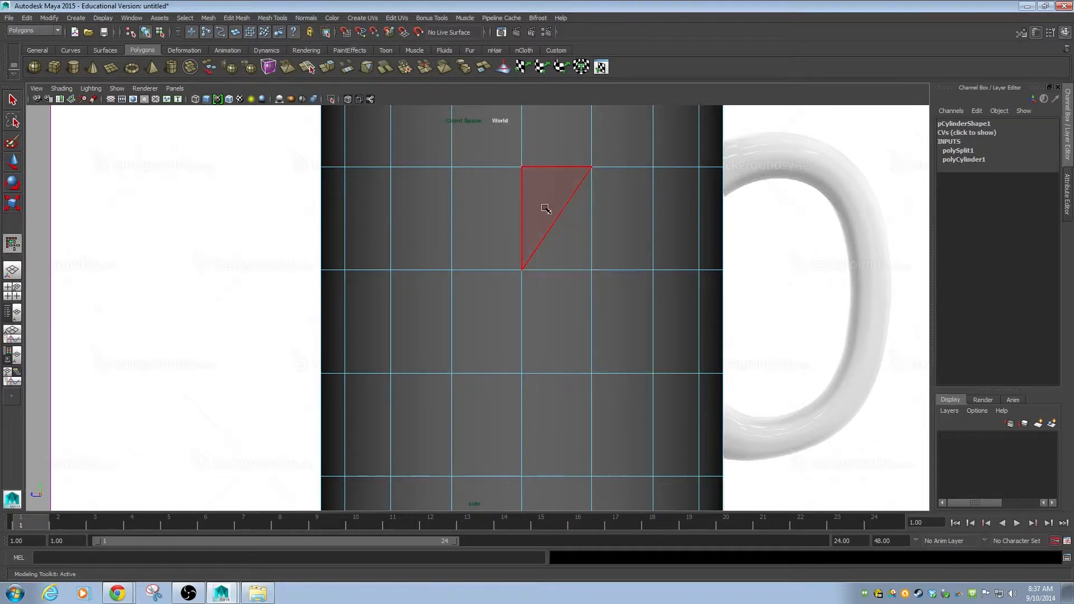
Try moving the upper triangular face made by the diagonal cut, and undo the move.
{"action": "left_click", "coordinate": [547, 209]}
{"action": "key", "text": "w"}
{"action": "left_click_drag", "start_coordinate": [551, 218], "coordinate": [563, 241]}
{"action": "key", "text": "ctrl+z"}
{"action": "key", "text": "q"}
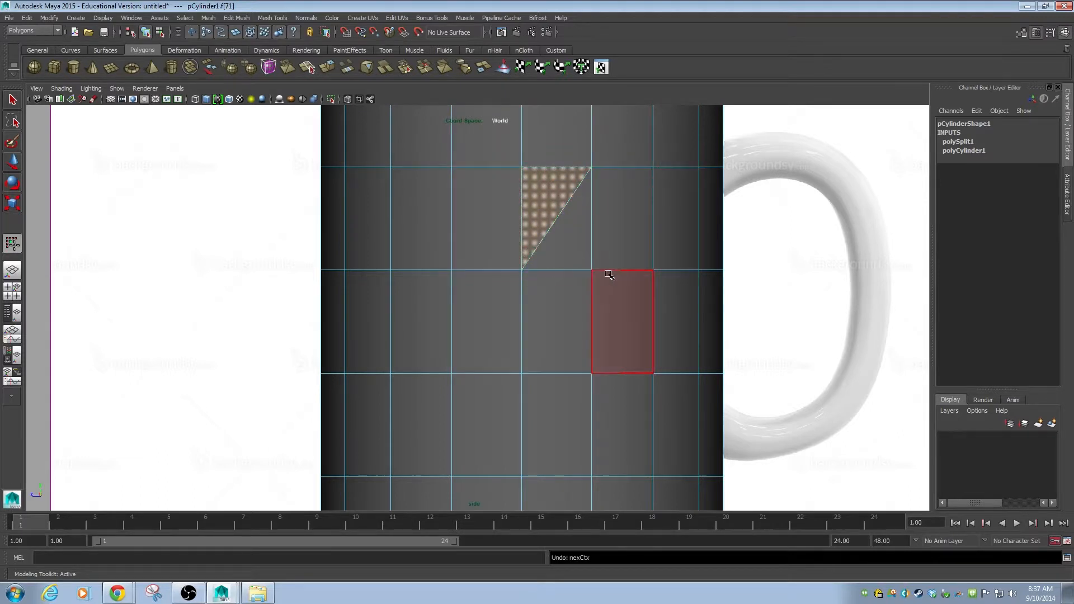
Undo the diagonal cut on the second-row face and return to the Move tool with nothing selected.
{"action": "key", "text": "ctrl+z"}
{"action": "key", "text": "ctrl+z"}
{"action": "key", "text": "ctrl+z"}
{"action": "key", "text": "ctrl+z"}
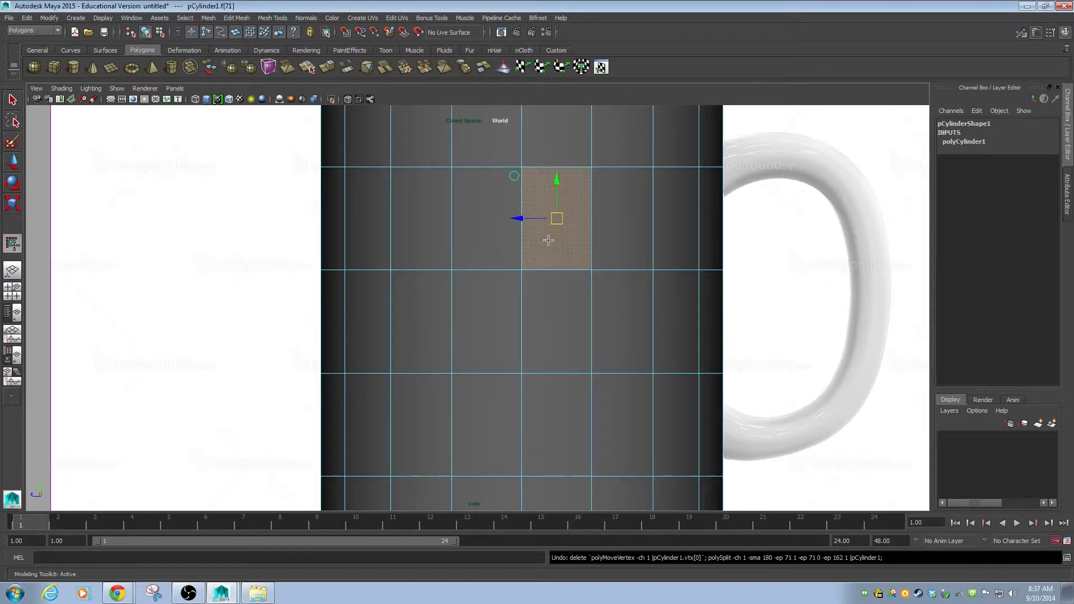
{"action": "key", "text": "w"}
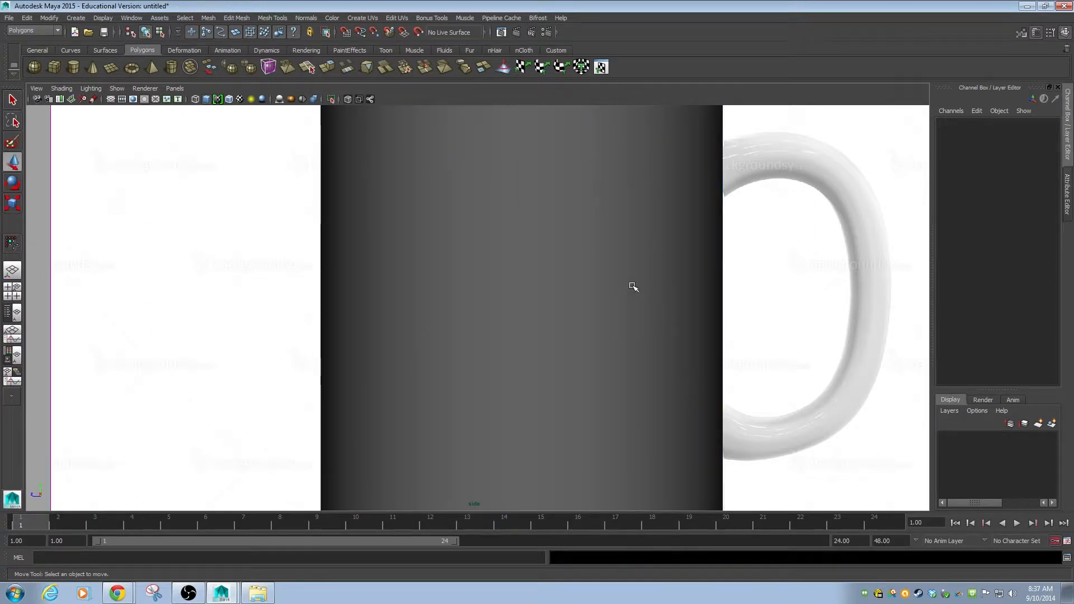
Try moving the handle-side block of vertices across three rows of the cylinder, and undo the move.
{"action": "left_click", "coordinate": [632, 286]}
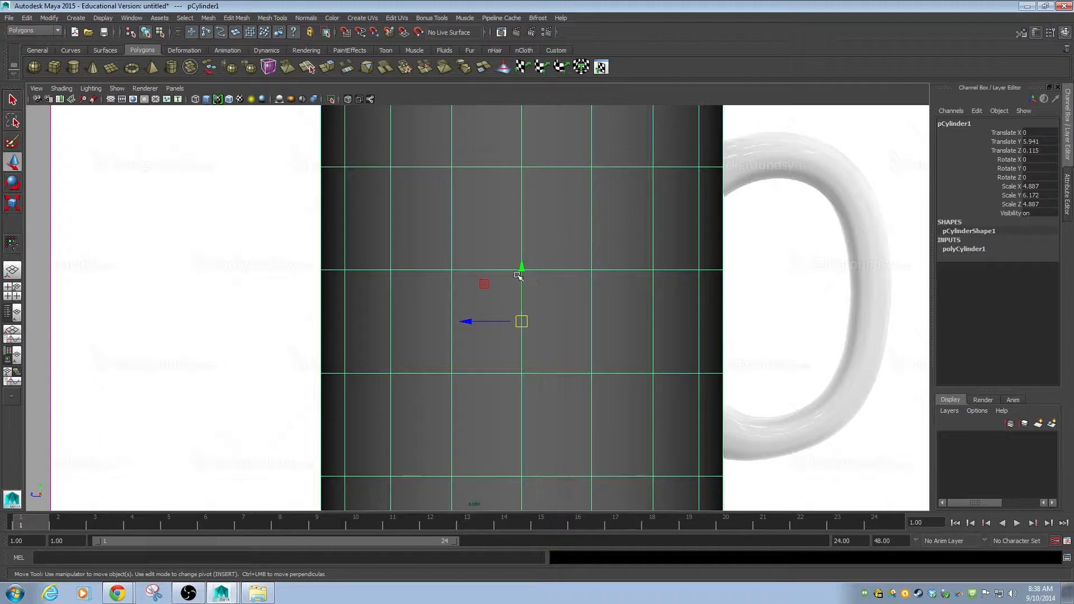
{"action": "key", "text": "F8"}
{"action": "left_click_drag", "start_coordinate": [725, 132], "coordinate": [520, 411]}
{"action": "left_click_drag", "start_coordinate": [618, 268], "coordinate": [677, 245]}
{"action": "left_click", "coordinate": [621, 330]}
{"action": "key", "text": "ctrl+z"}
{"action": "key", "text": "ctrl+z"}
{"action": "key", "text": "ctrl+z"}
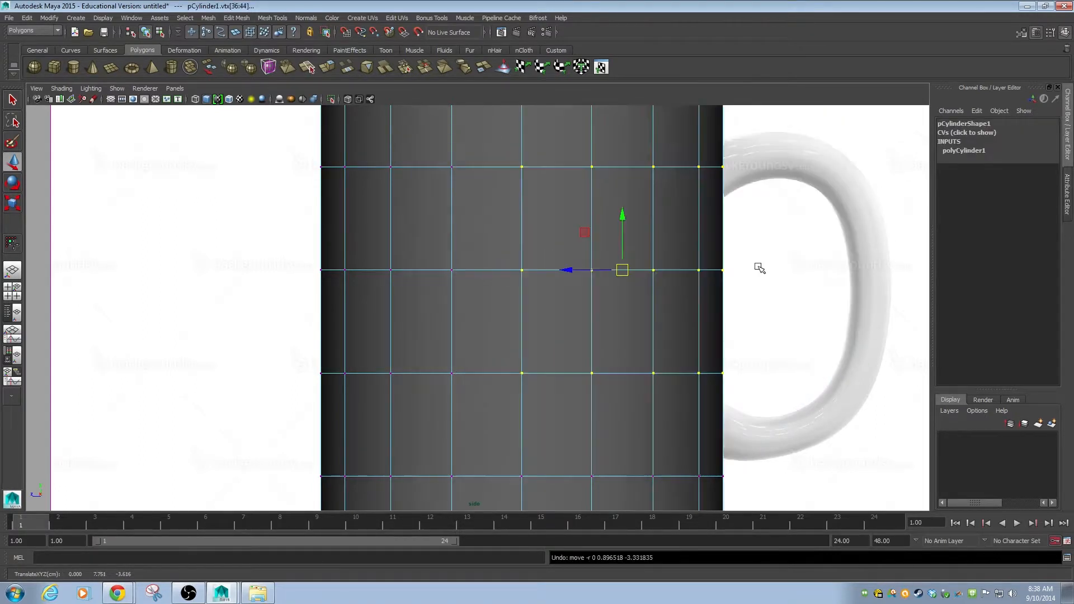
Select five front vertices one by one along the cylinder's second row, and clear the selection.
{"action": "middle_click_drag", "start_coordinate": [622, 315], "coordinate": [618, 359], "text": "alt"}
{"action": "right_click_drag", "start_coordinate": [745, 328], "coordinate": [581, 321], "text": "alt"}
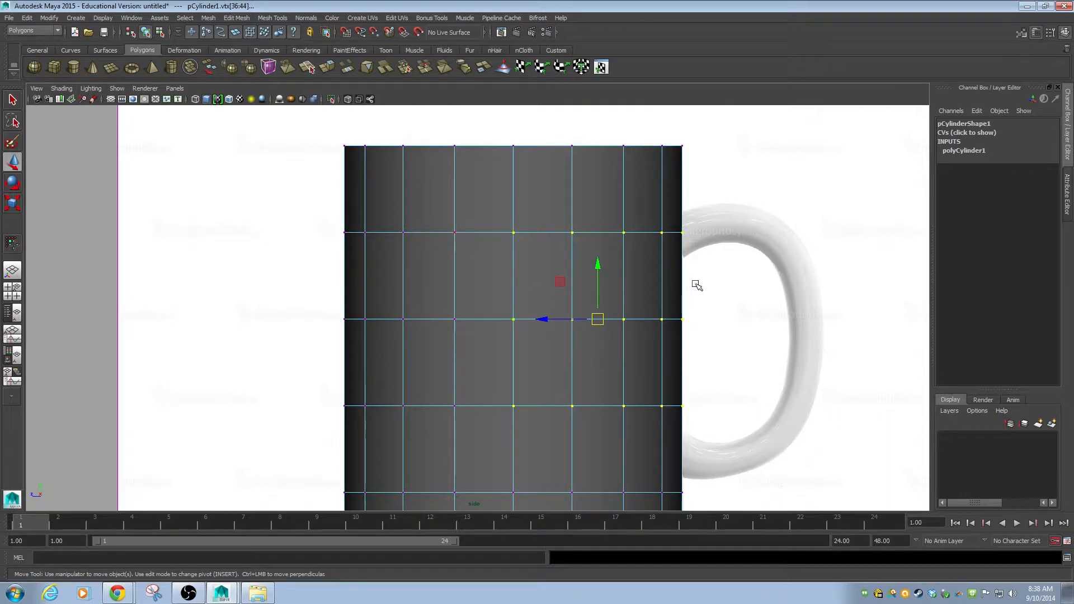
{"action": "left_click", "coordinate": [750, 278]}
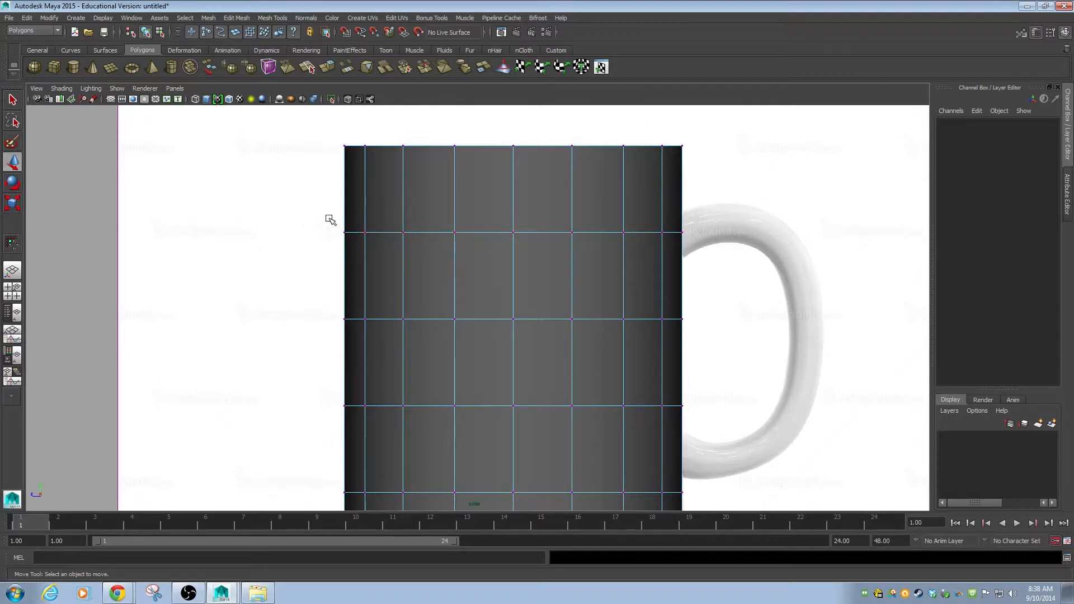
{"action": "left_click", "coordinate": [455, 234]}
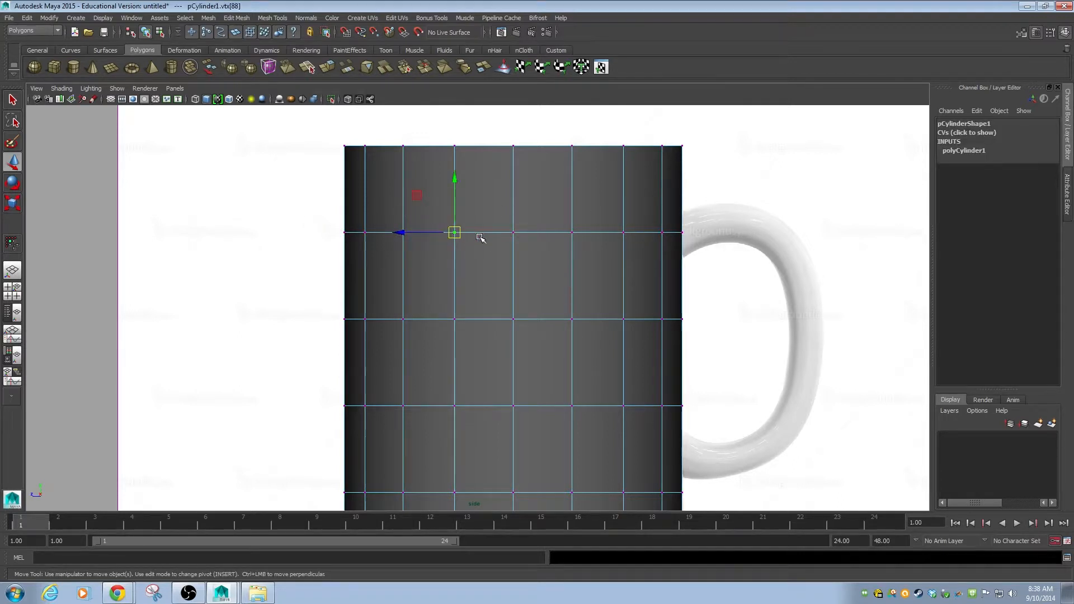
{"action": "left_click", "coordinate": [512, 233], "text": "shift"}
{"action": "left_click", "coordinate": [571, 232], "text": "shift"}
{"action": "left_click", "coordinate": [623, 233], "text": "shift"}
{"action": "left_click", "coordinate": [661, 232], "text": "shift"}
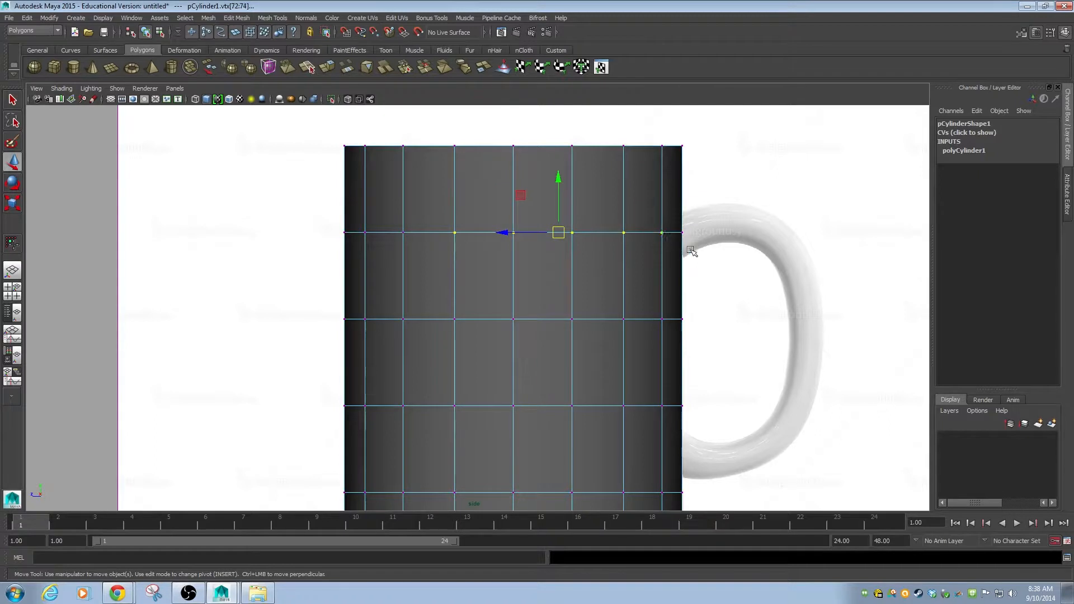
{"action": "left_click", "coordinate": [730, 201]}
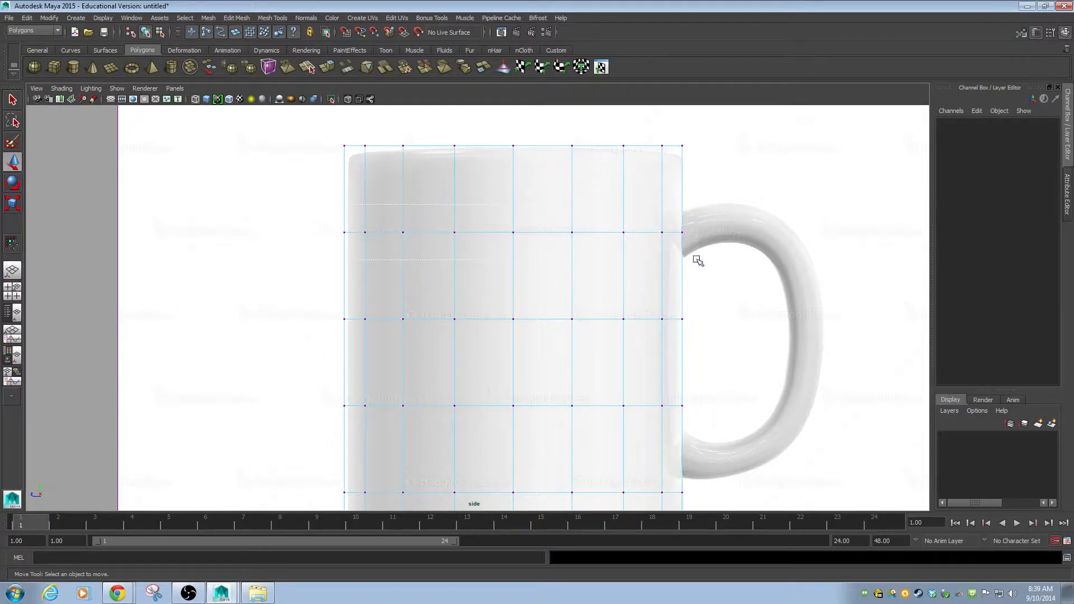
Try moving the complete second row of vertices in see-through display, undo the move and restore the solid display.
{"action": "left_click_drag", "start_coordinate": [697, 260], "coordinate": [697, 260]}
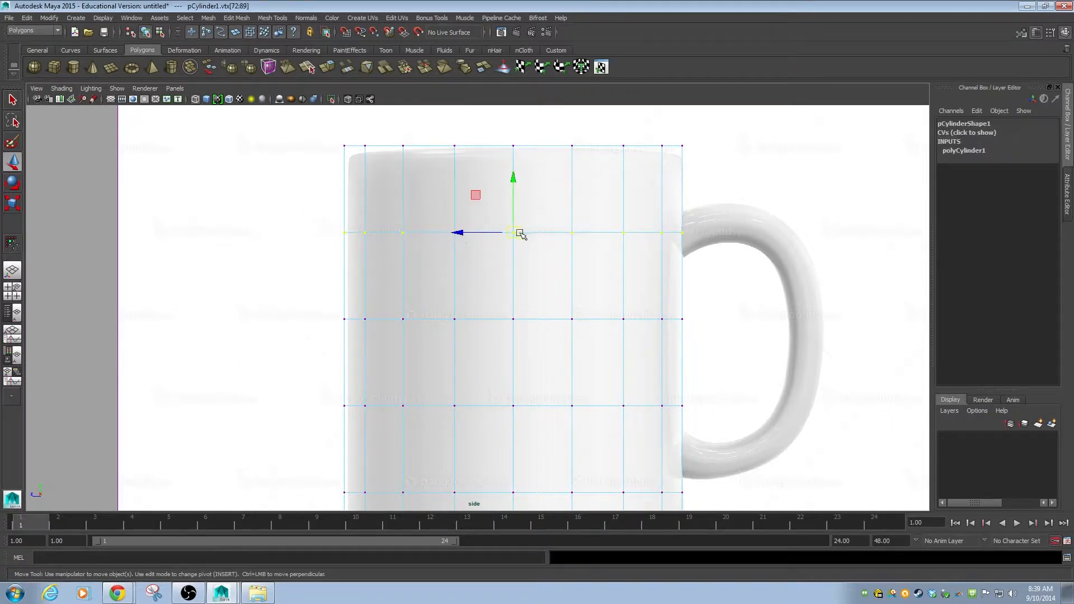
{"action": "left_click_drag", "start_coordinate": [516, 234], "coordinate": [472, 261]}
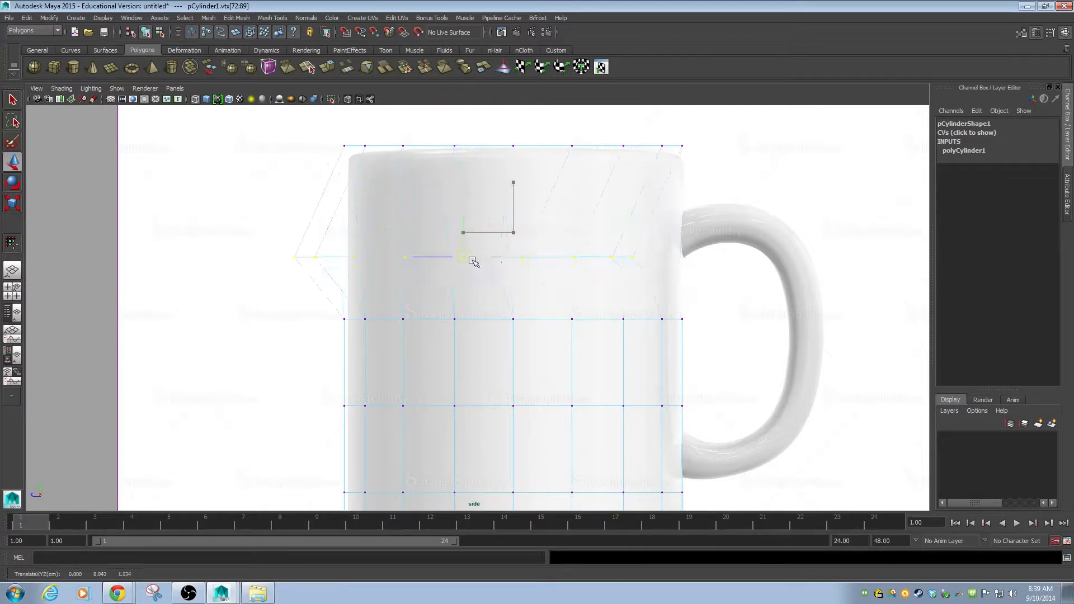
{"action": "key", "text": "ctrl+z"}
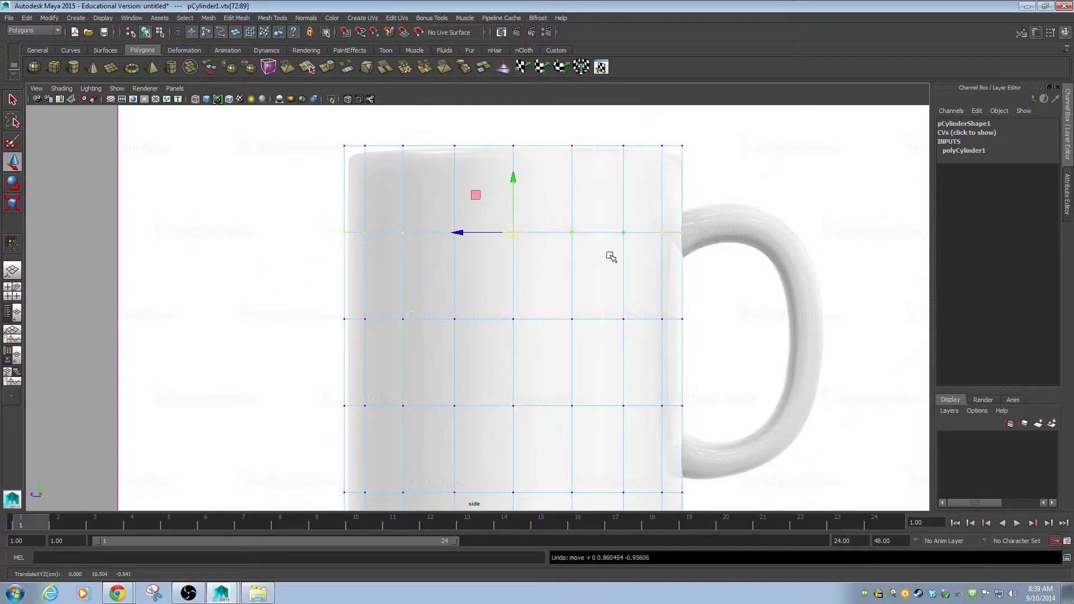
{"action": "key", "text": "alt+x"}
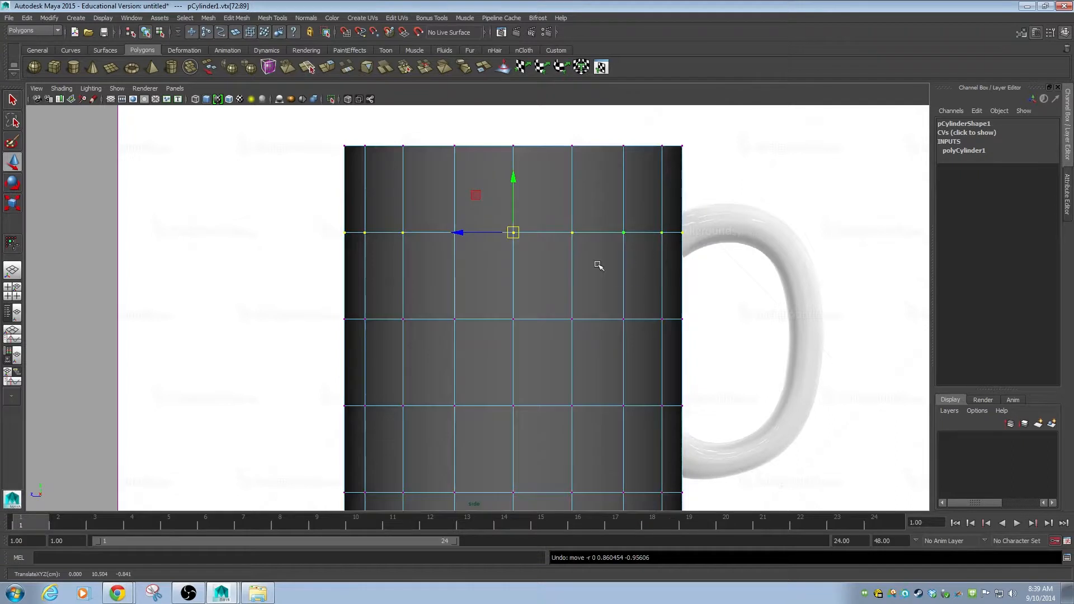
Switch to edge selection and select the uppermost horizontal edge loop around the cylinder's side in the perspective view.
{"action": "key", "text": "F10"}
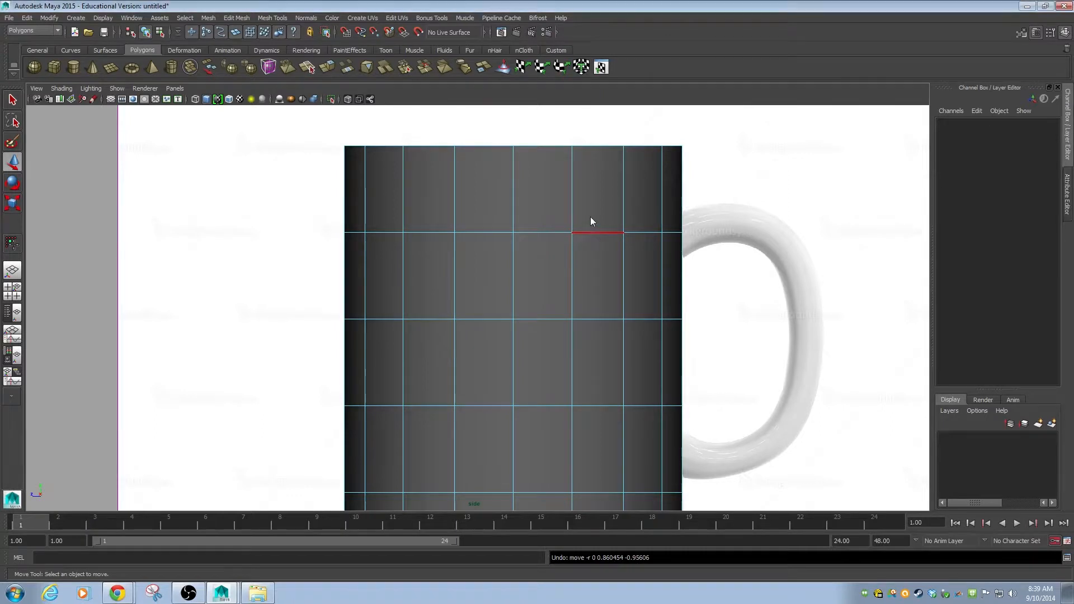
{"action": "key", "text": "space"}
{"action": "key", "text": "space"}
{"action": "right_click_drag", "start_coordinate": [401, 275], "coordinate": [697, 279], "text": "alt"}
{"action": "middle_click_drag", "start_coordinate": [499, 256], "coordinate": [487, 321], "text": "alt"}
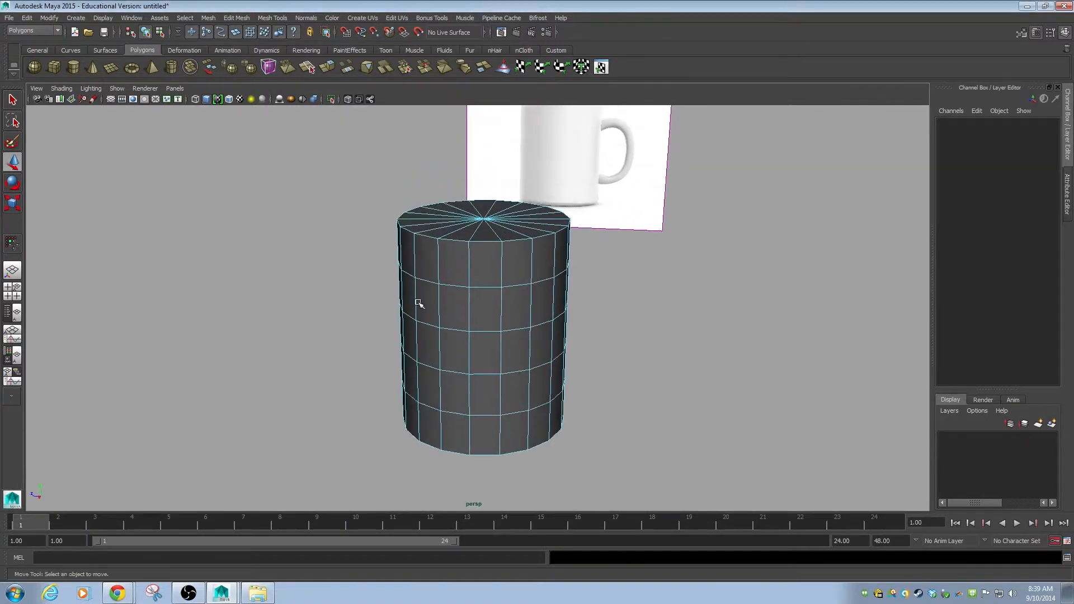
{"action": "scroll", "coordinate": [480, 296], "scroll_direction": "up", "scroll_amount": 3}
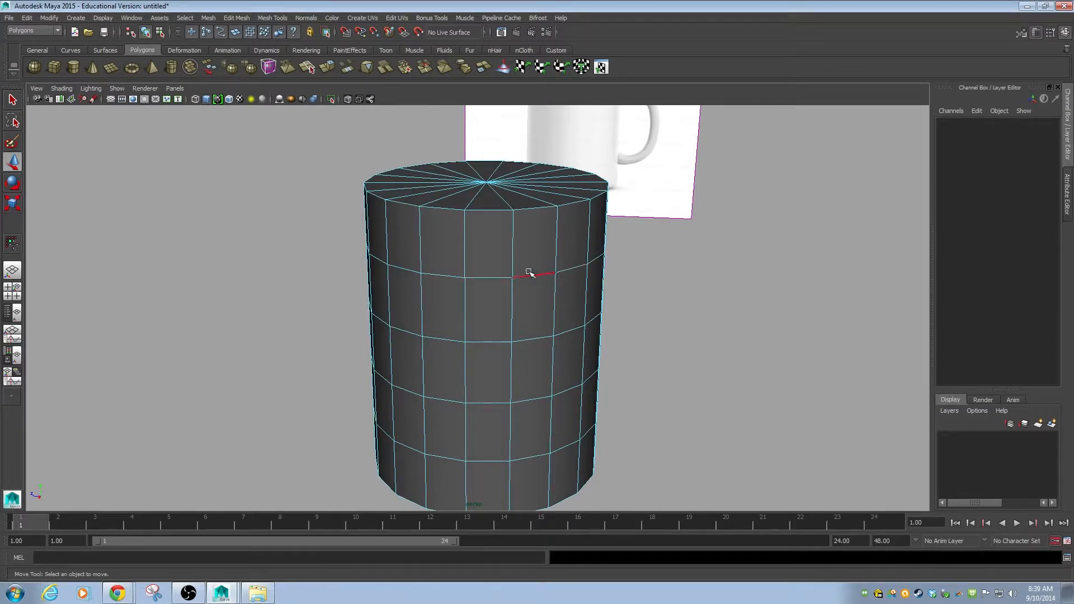
{"action": "double_click", "coordinate": [492, 278]}
Select a vertical edge loop down the cylinder's front for comparison, and reselect the uppermost horizontal side loop.
{"action": "left_click_drag", "start_coordinate": [593, 293], "coordinate": [532, 291], "text": "alt"}
{"action": "double_click", "coordinate": [486, 246]}
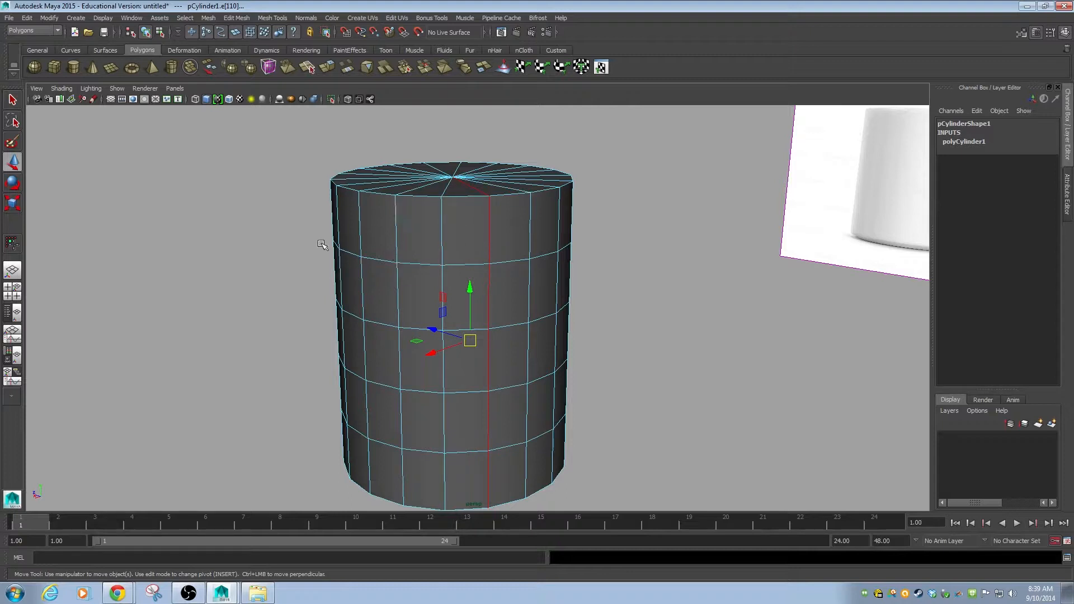
{"action": "double_click", "coordinate": [350, 252]}
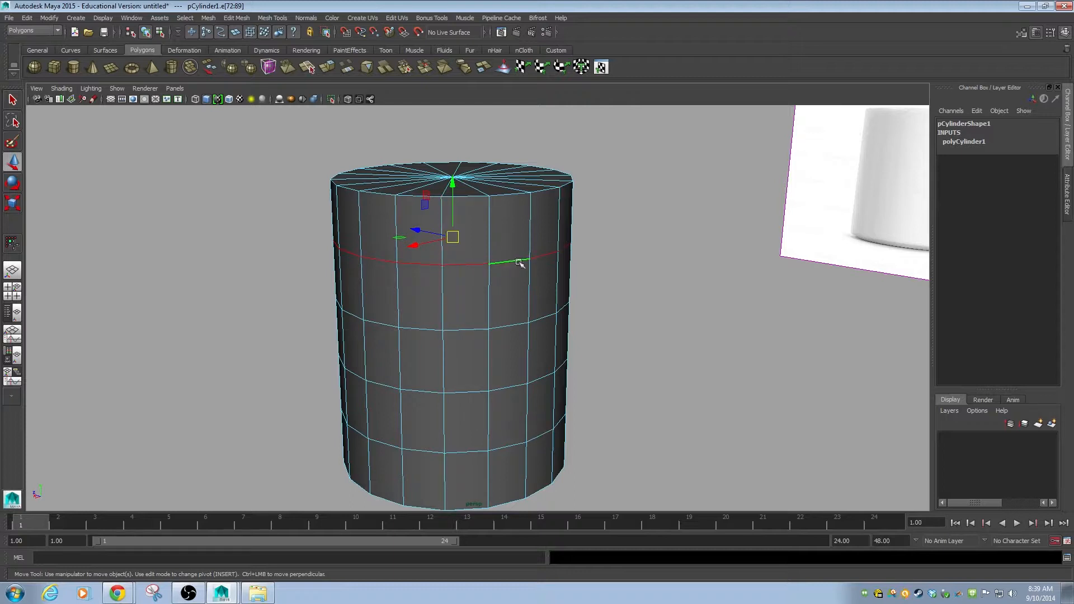
{"action": "left_click_drag", "start_coordinate": [491, 231], "coordinate": [484, 258], "text": "alt"}
{"action": "left_click", "coordinate": [472, 336]}
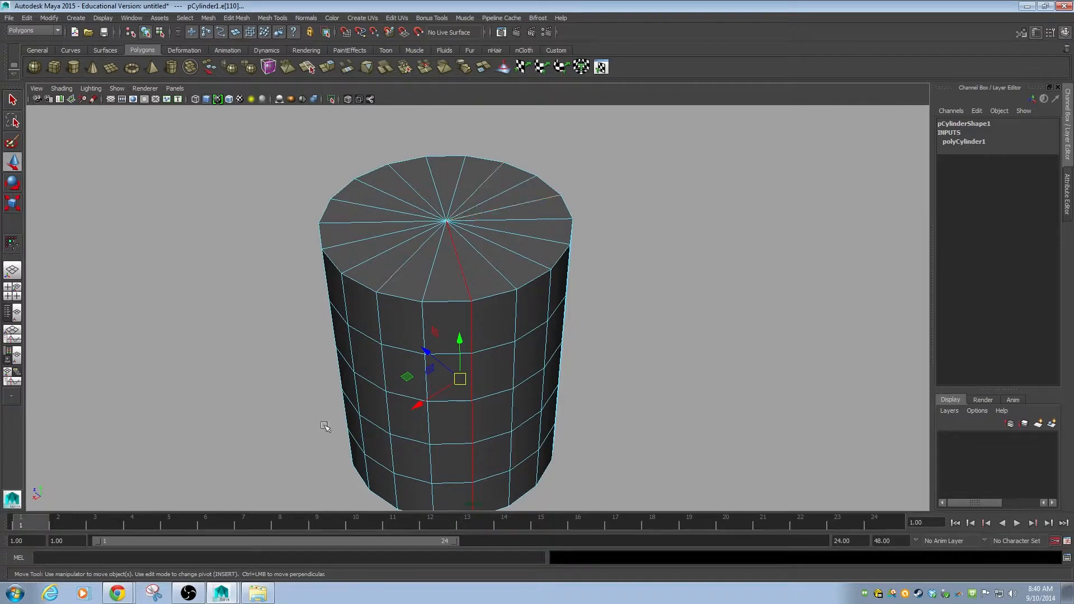
{"action": "mouse_move", "coordinate": [430, 398]}
{"action": "left_mouse_down", "text": "alt"}
{"action": "mouse_move", "coordinate": [396, 317]}
{"action": "mouse_move", "coordinate": [454, 400]}
{"action": "mouse_move", "coordinate": [444, 412]}
{"action": "left_mouse_up", "text": "alt"}
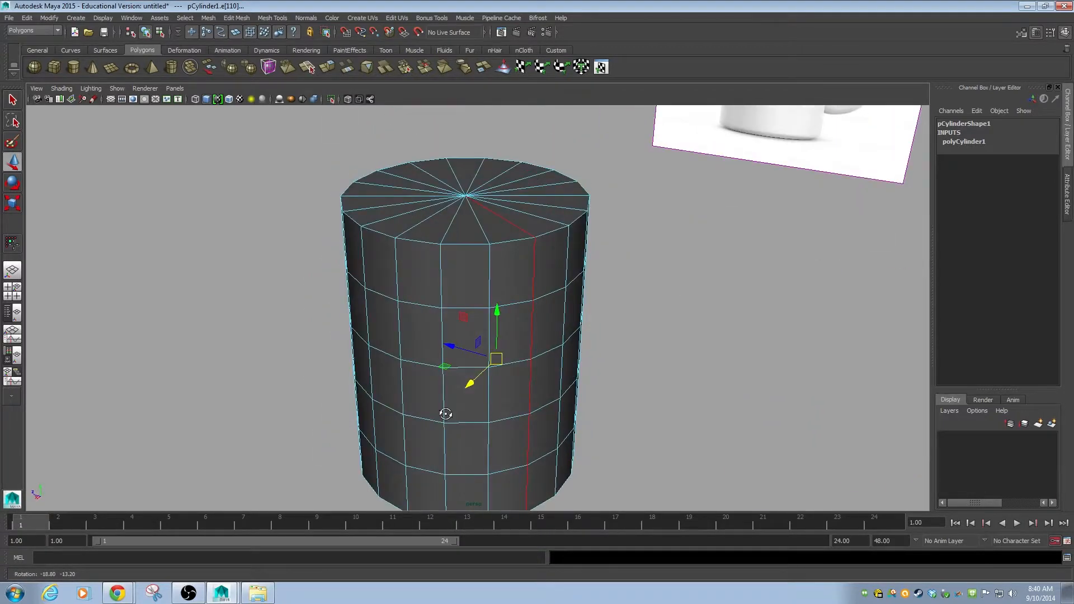
{"action": "double_click", "coordinate": [427, 307]}
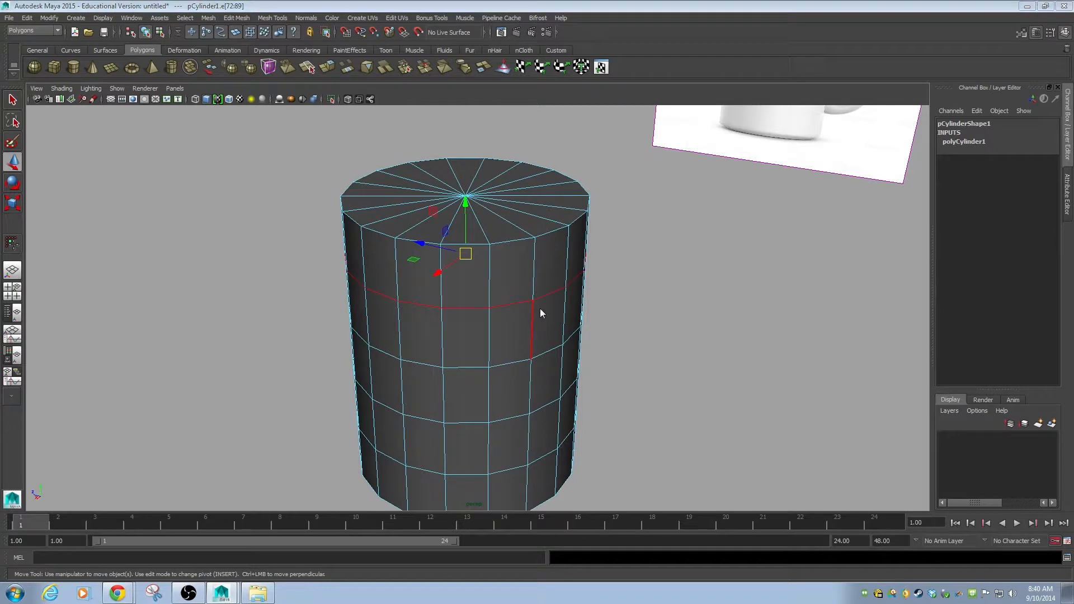
Try moving the uppermost side edge loop freely in the side view, and undo the move.
{"action": "left_click_drag", "start_coordinate": [540, 308], "coordinate": [565, 311]}
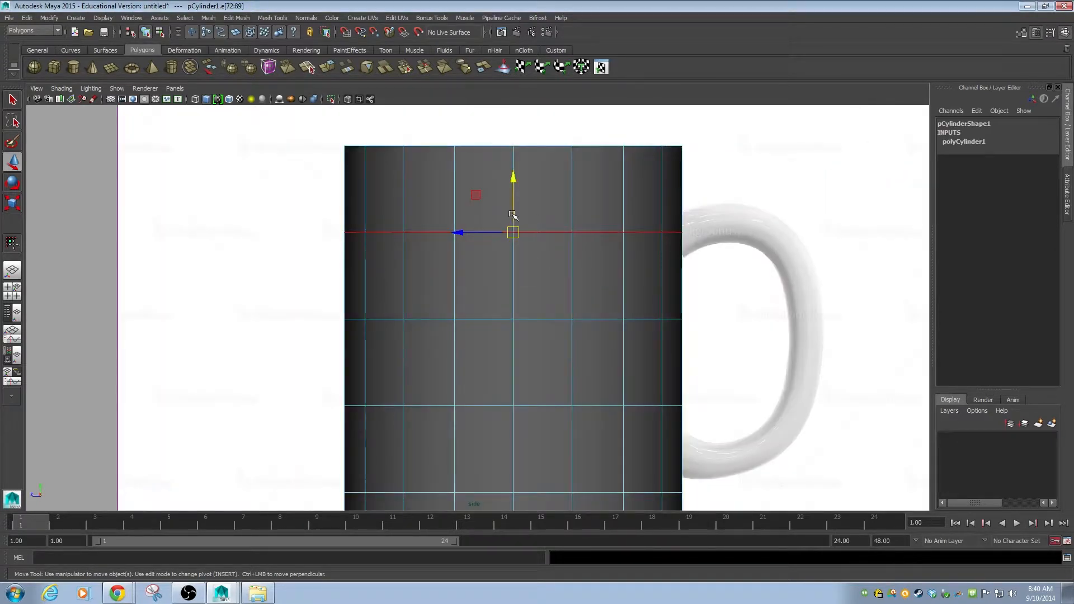
{"action": "mouse_move", "coordinate": [513, 230]}
{"action": "left_mouse_down"}
{"action": "mouse_move", "coordinate": [519, 199]}
{"action": "mouse_move", "coordinate": [505, 220]}
{"action": "mouse_move", "coordinate": [497, 214]}
{"action": "mouse_move", "coordinate": [511, 233]}
{"action": "mouse_move", "coordinate": [518, 223]}
{"action": "mouse_move", "coordinate": [508, 211]}
{"action": "mouse_move", "coordinate": [496, 242]}
{"action": "mouse_move", "coordinate": [525, 242]}
{"action": "left_mouse_up"}
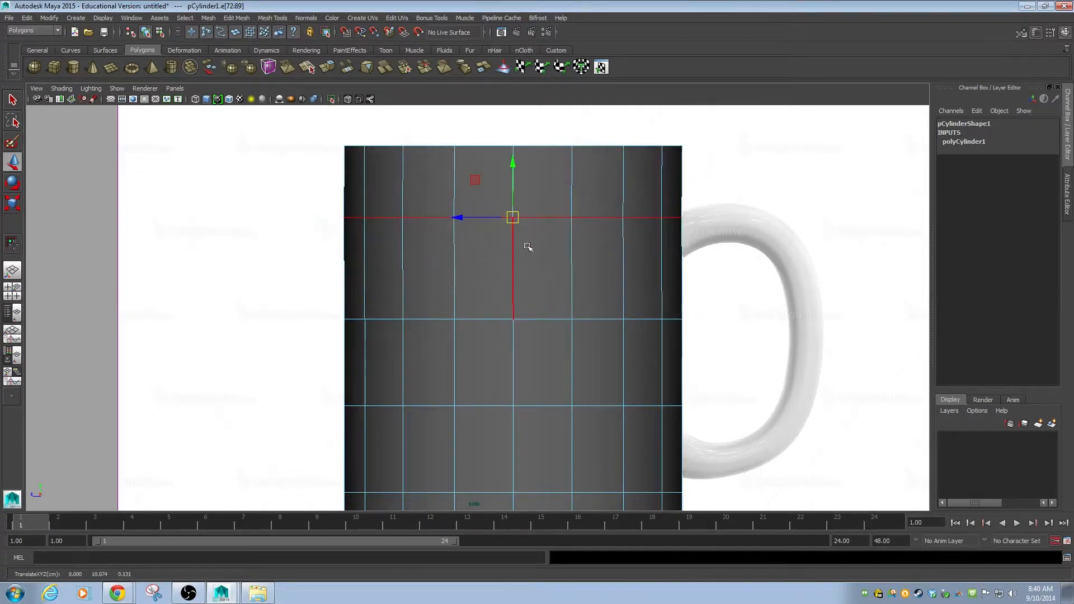
{"action": "key", "text": "ctrl+z"}
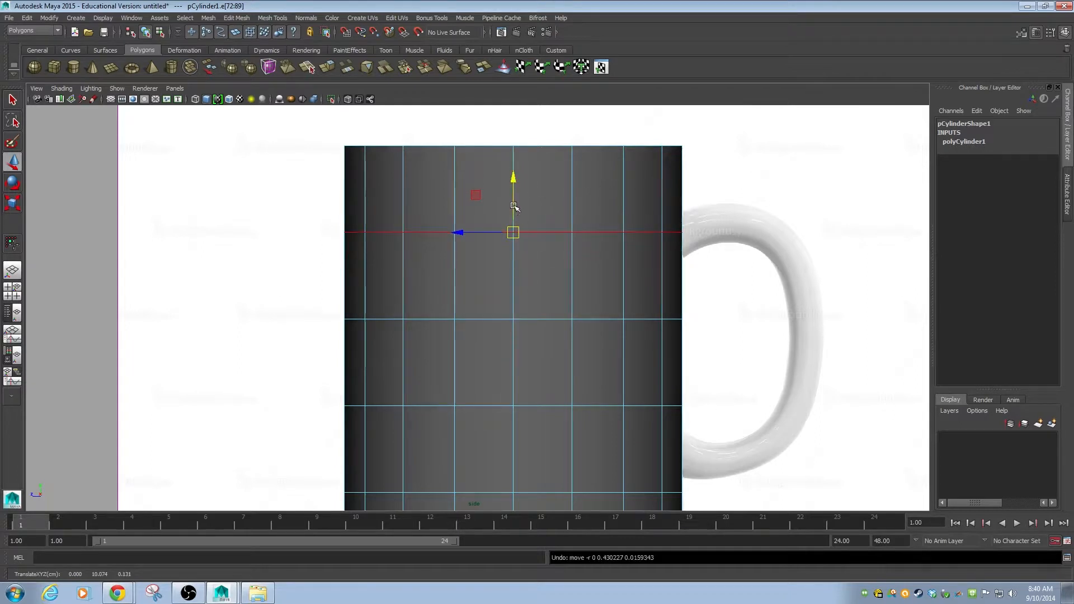
Raise the upper two horizontal edge loops straight up to bracket the handle's upper attachment in the side view.
{"action": "left_click_drag", "start_coordinate": [515, 202], "coordinate": [510, 181]}
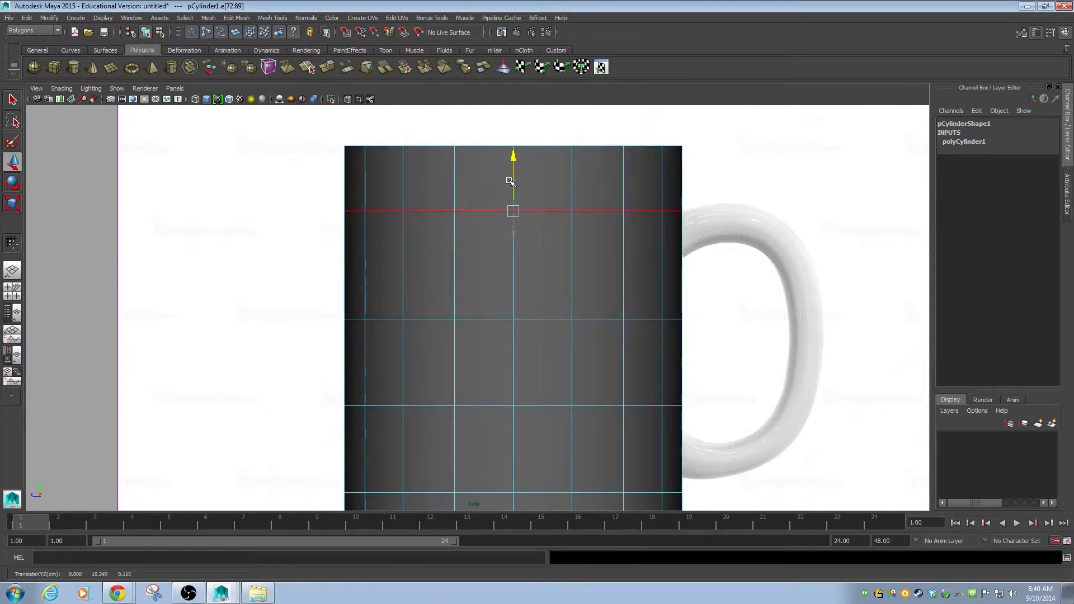
{"action": "double_click", "coordinate": [529, 319]}
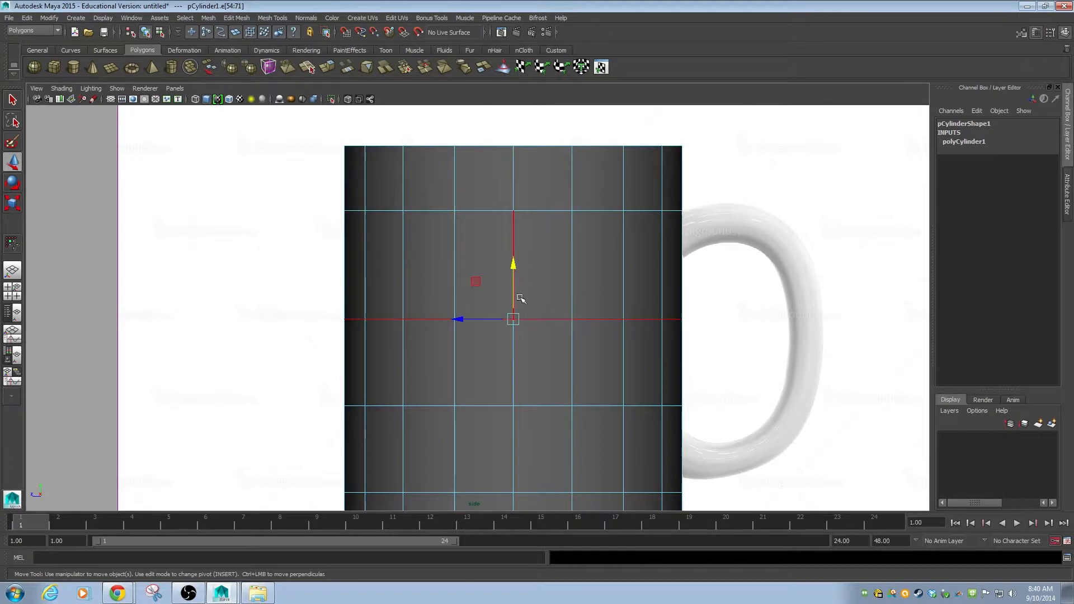
{"action": "left_click_drag", "start_coordinate": [512, 293], "coordinate": [513, 235]}
Move the lower two horizontal edge loops vertically to bracket the handle's lower attachment in the side view.
{"action": "double_click", "coordinate": [533, 404]}
{"action": "left_click_drag", "start_coordinate": [513, 377], "coordinate": [511, 397]}
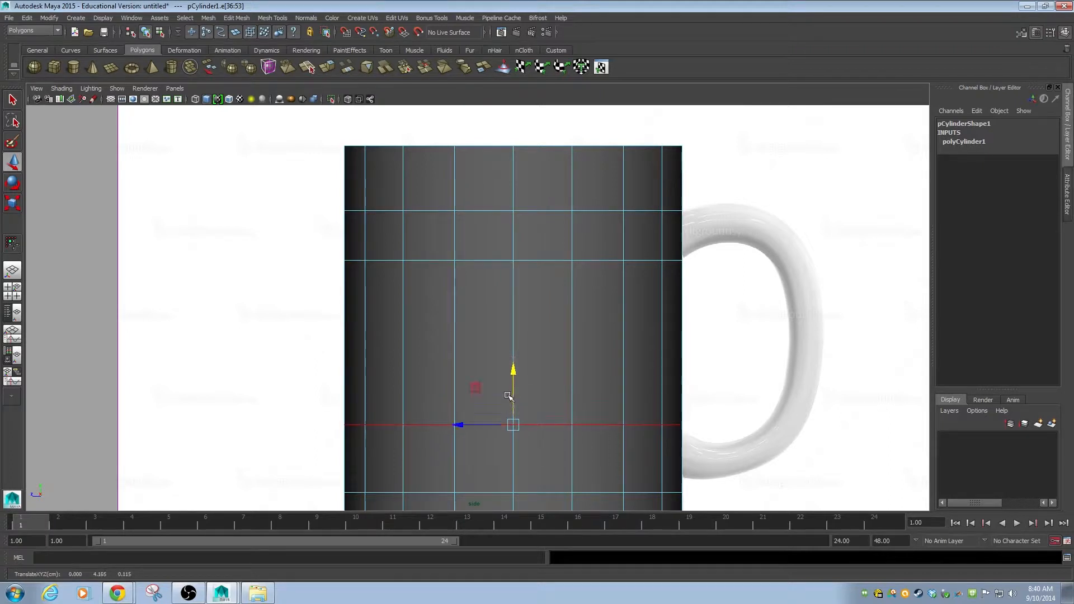
{"action": "double_click", "coordinate": [545, 494]}
{"action": "left_click_drag", "start_coordinate": [510, 467], "coordinate": [507, 451]}
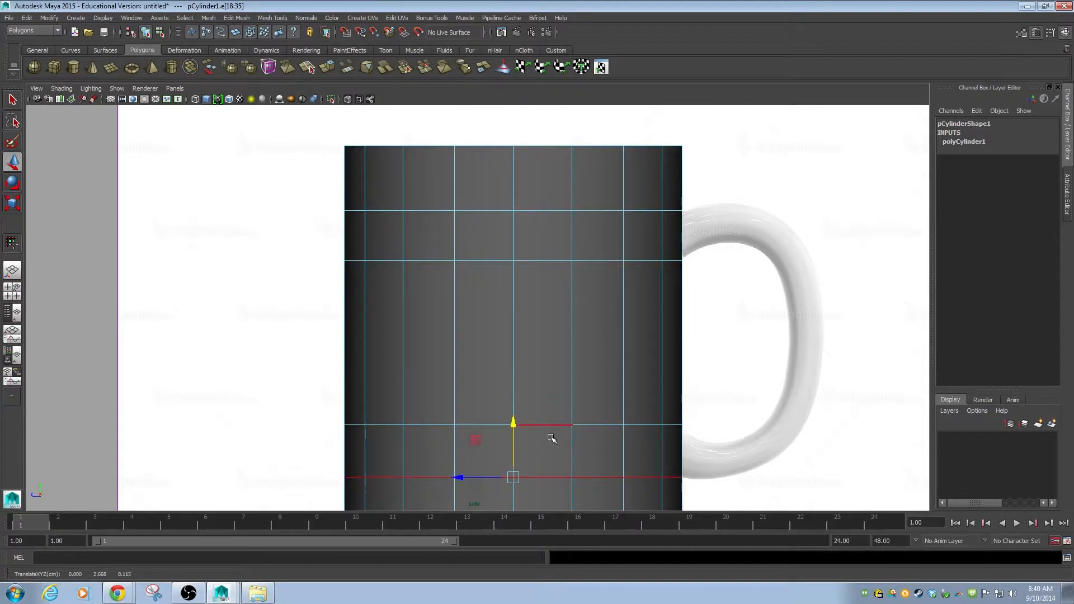
Switch to face selection in the perspective view and select all the faces of the cylinder's top cap.
{"action": "key", "text": "space"}
{"action": "left_click_drag", "start_coordinate": [652, 364], "coordinate": [714, 351], "text": "alt"}
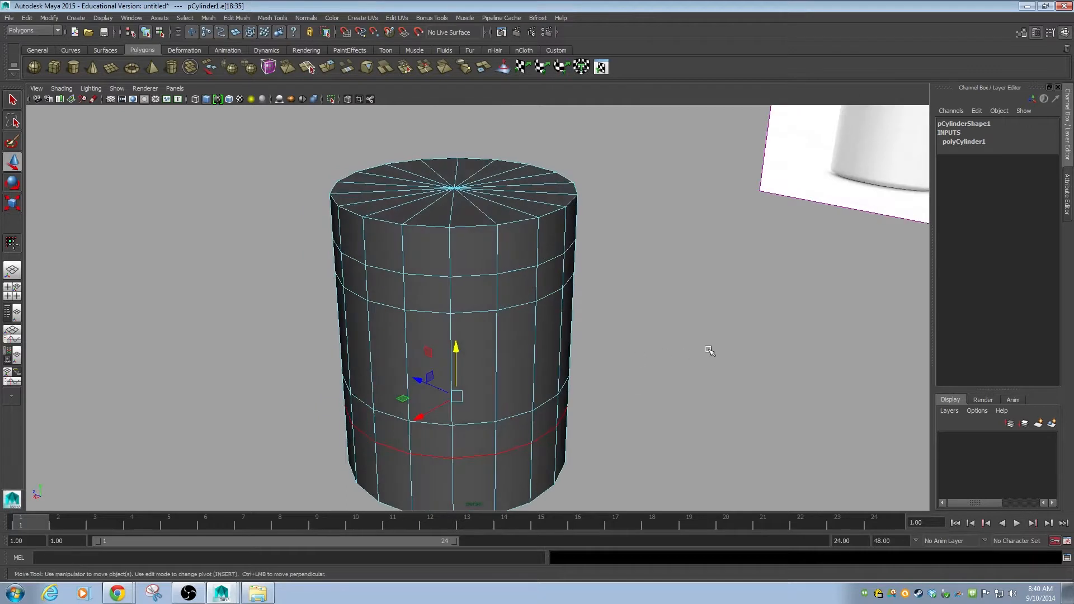
{"action": "right_click_drag", "start_coordinate": [714, 351], "coordinate": [364, 336], "text": "alt"}
{"action": "left_click_drag", "start_coordinate": [378, 362], "coordinate": [493, 310], "text": "alt"}
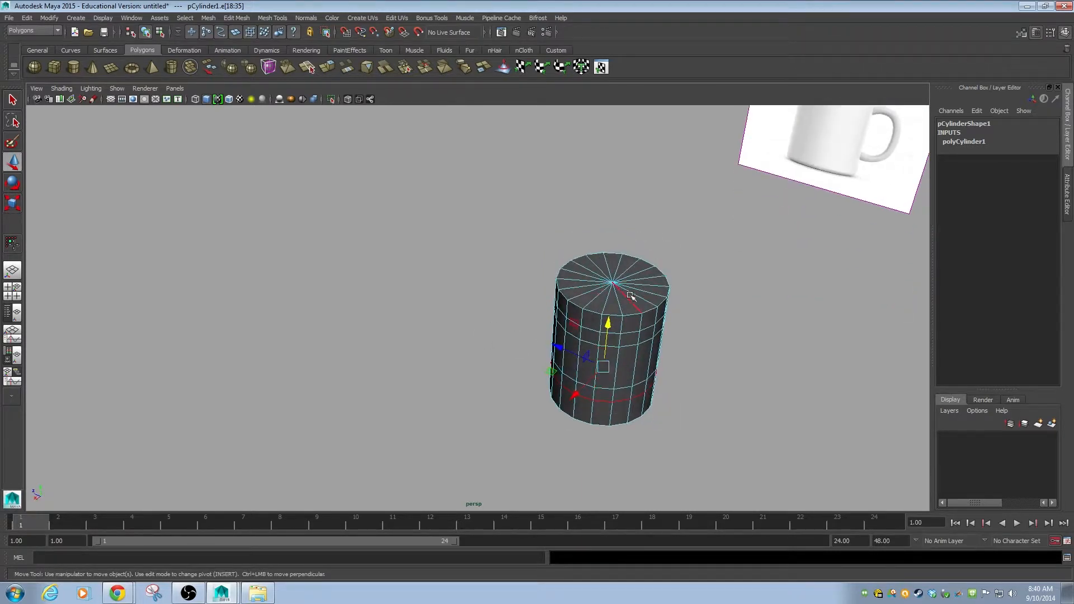
{"action": "left_click_drag", "start_coordinate": [562, 313], "coordinate": [616, 330], "text": "alt"}
{"action": "right_click_drag", "start_coordinate": [616, 330], "coordinate": [700, 316], "text": "alt"}
{"action": "middle_click_drag", "start_coordinate": [699, 317], "coordinate": [589, 392], "text": "alt"}
{"action": "right_click_drag", "start_coordinate": [532, 328], "coordinate": [582, 382], "text": "alt"}
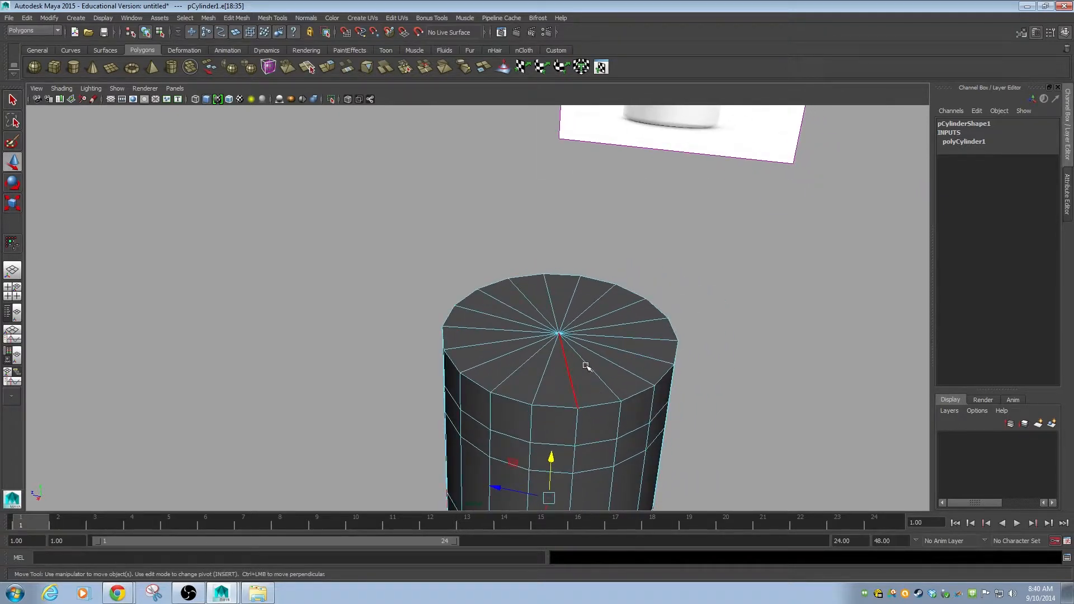
{"action": "left_click", "coordinate": [587, 375]}
{"action": "mouse_move", "coordinate": [590, 385]}
{"action": "left_mouse_down"}
{"action": "mouse_move", "coordinate": [617, 383]}
{"action": "mouse_move", "coordinate": [650, 357]}
{"action": "mouse_move", "coordinate": [653, 335]}
{"action": "mouse_move", "coordinate": [636, 312]}
{"action": "mouse_move", "coordinate": [584, 292]}
{"action": "mouse_move", "coordinate": [467, 310]}
{"action": "mouse_move", "coordinate": [480, 354]}
{"action": "mouse_move", "coordinate": [548, 383]}
{"action": "left_mouse_up"}
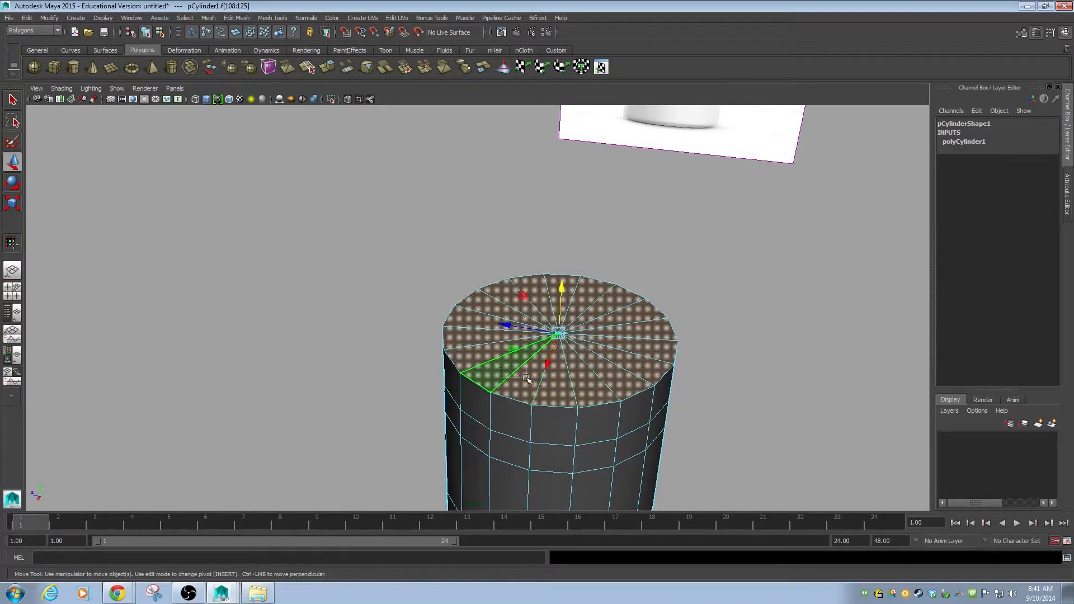
{"action": "left_click_drag", "start_coordinate": [688, 363], "coordinate": [525, 347], "text": "alt"}
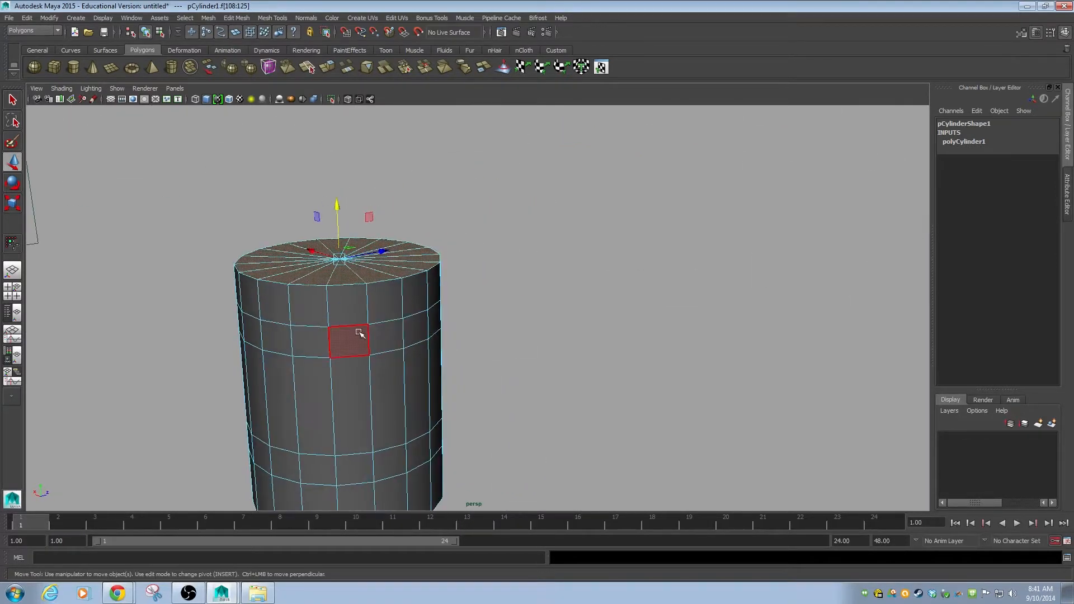
{"action": "left_click_drag", "start_coordinate": [358, 337], "coordinate": [422, 352]}
{"action": "left_click_drag", "start_coordinate": [412, 395], "coordinate": [465, 407], "text": "alt"}
{"action": "key", "text": "ctrl+z"}
{"action": "left_click_drag", "start_coordinate": [385, 405], "coordinate": [490, 384], "text": "alt"}
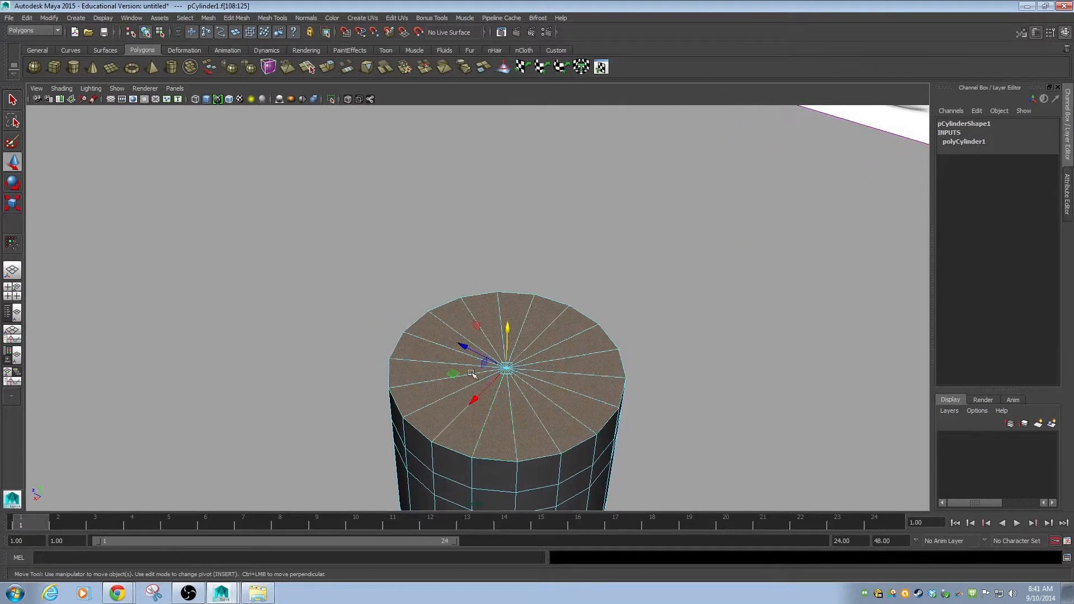
{"action": "left_click_drag", "start_coordinate": [459, 442], "coordinate": [500, 404], "text": "alt"}
{"action": "middle_click_drag", "start_coordinate": [504, 390], "coordinate": [356, 325], "text": "alt"}
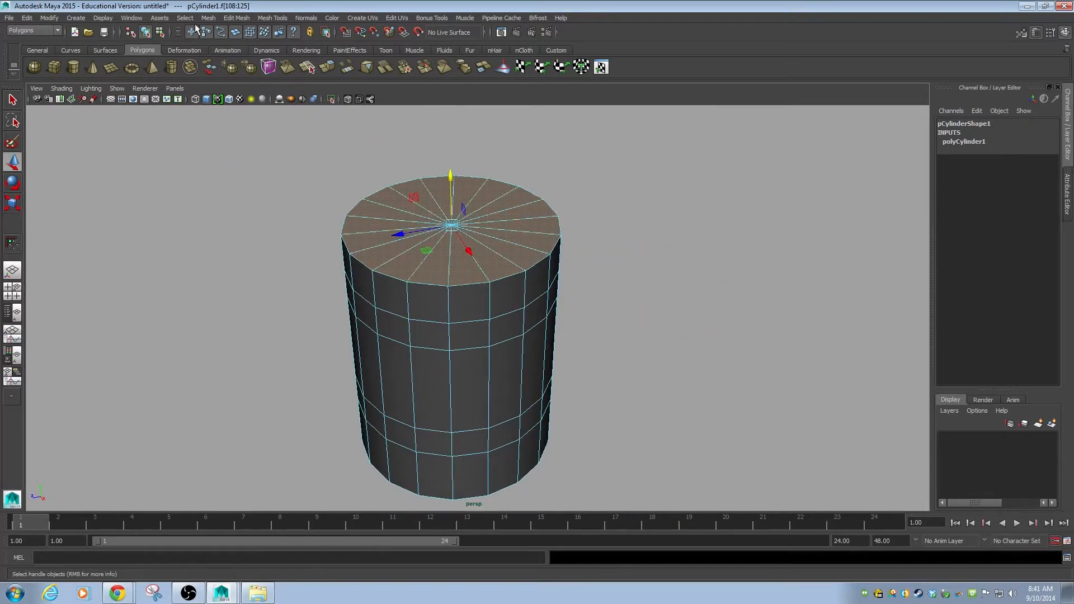
Try a vertex extrusion on the selected top cap of the cylinder and undo it.
{"action": "left_click", "coordinate": [237, 18]}
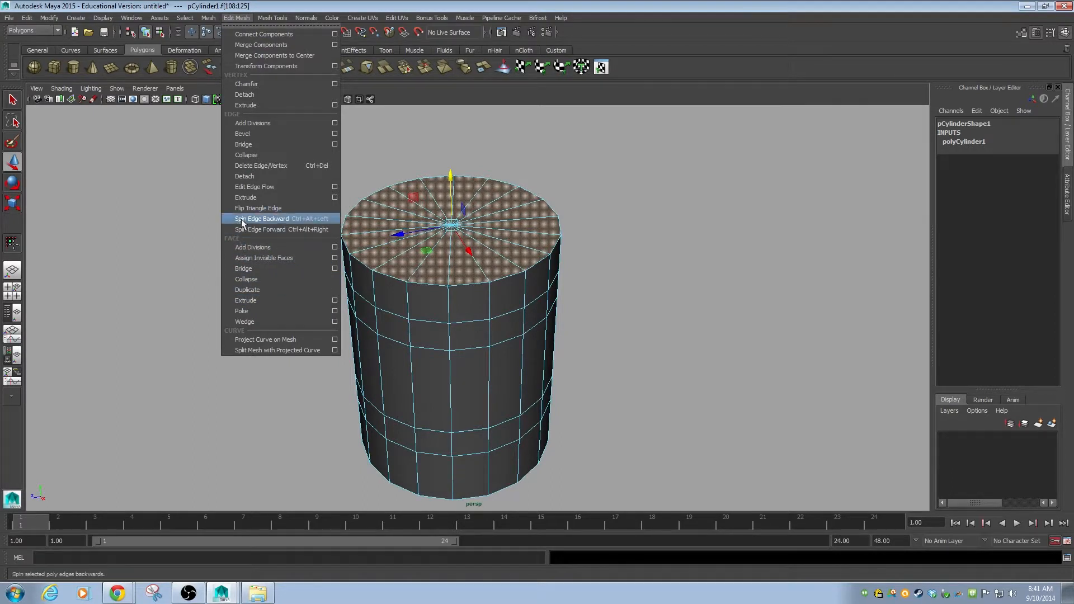
{"action": "left_click", "coordinate": [246, 106]}
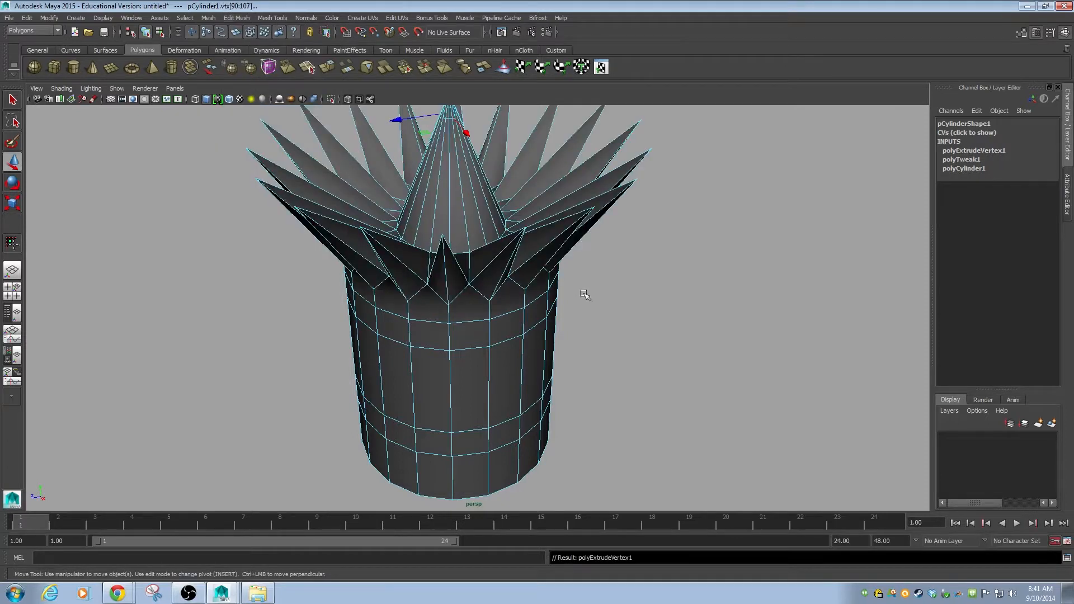
{"action": "scroll", "coordinate": [467, 273], "scroll_direction": "down", "scroll_amount": 3}
{"action": "key", "text": "ctrl+z"}
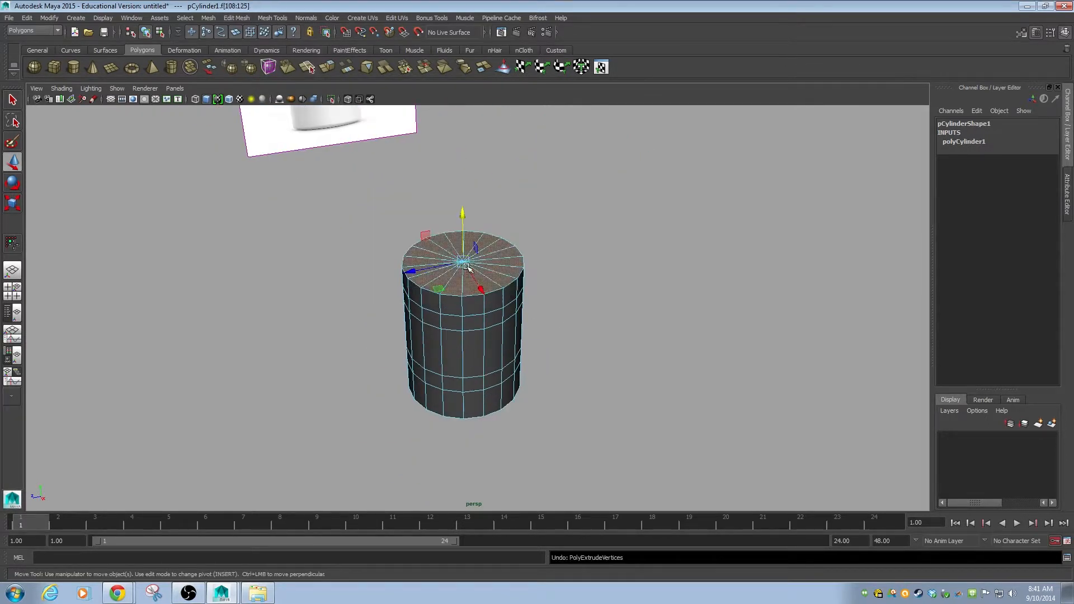
Try an edge extrusion on the cylinder's top cap and undo it.
{"action": "left_click", "coordinate": [273, 18]}
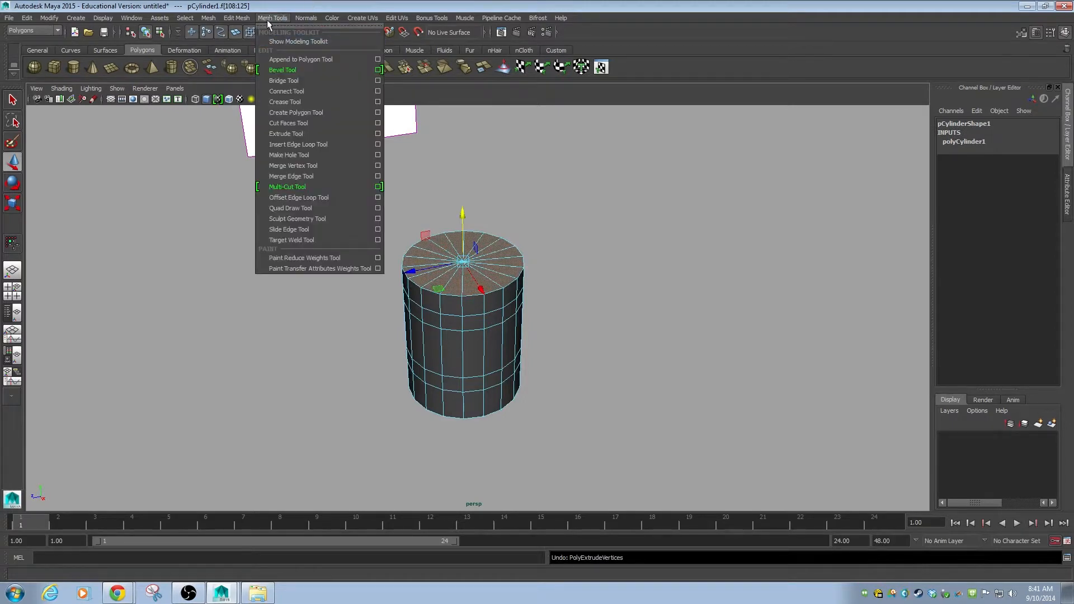
{"action": "mouse_move", "coordinate": [223, 16]}
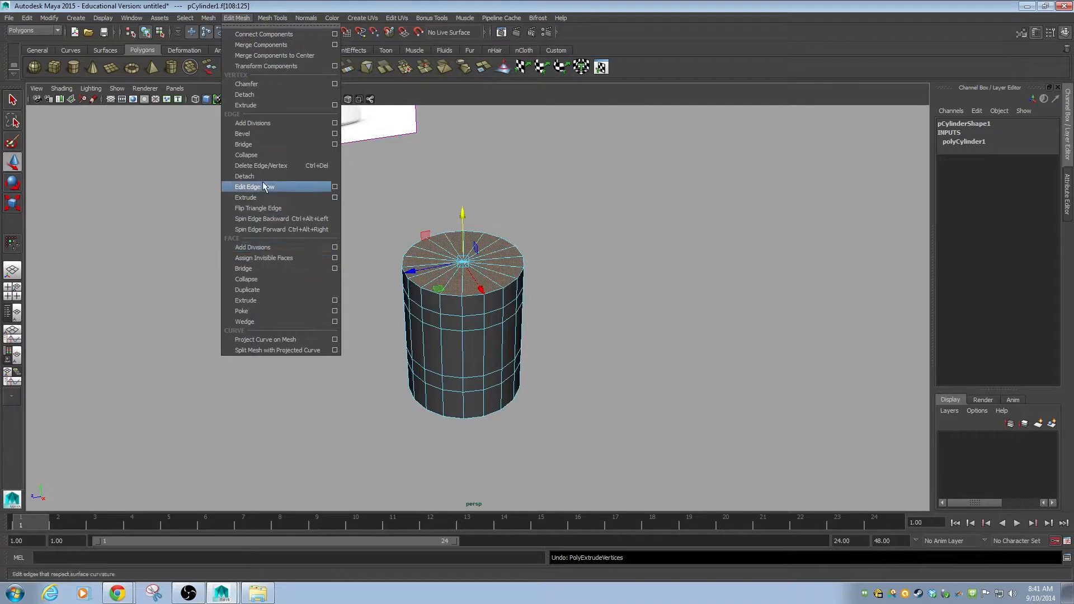
{"action": "left_click", "coordinate": [255, 199]}
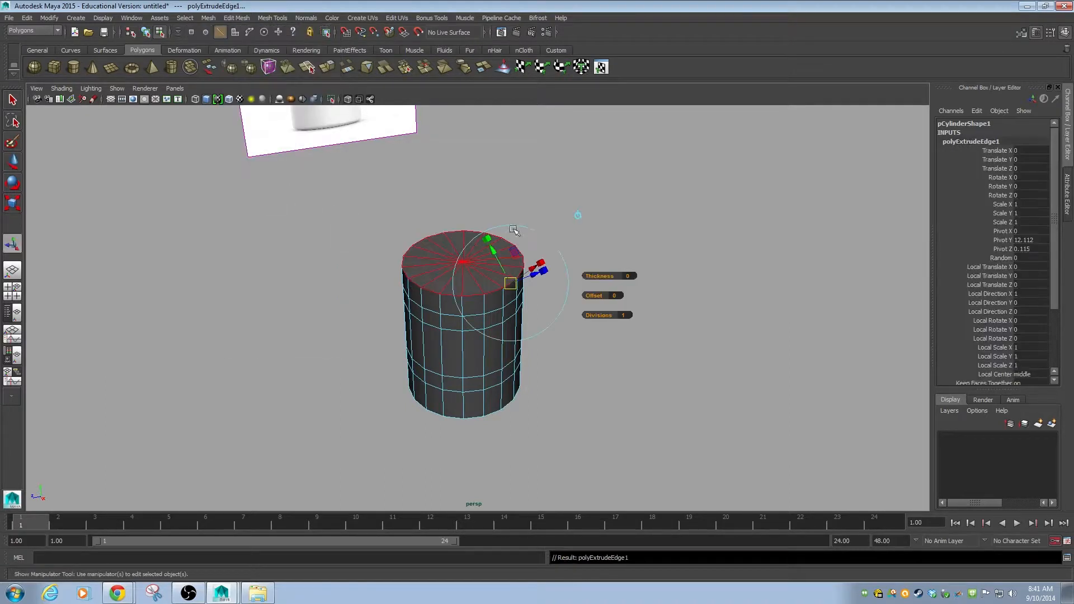
{"action": "mouse_move", "coordinate": [534, 271]}
{"action": "left_mouse_down"}
{"action": "mouse_move", "coordinate": [579, 263]}
{"action": "mouse_move", "coordinate": [506, 305]}
{"action": "mouse_move", "coordinate": [559, 263]}
{"action": "mouse_move", "coordinate": [621, 275]}
{"action": "mouse_move", "coordinate": [597, 302]}
{"action": "mouse_move", "coordinate": [525, 323]}
{"action": "mouse_move", "coordinate": [524, 271]}
{"action": "left_mouse_up"}
{"action": "key", "text": "ctrl+z"}
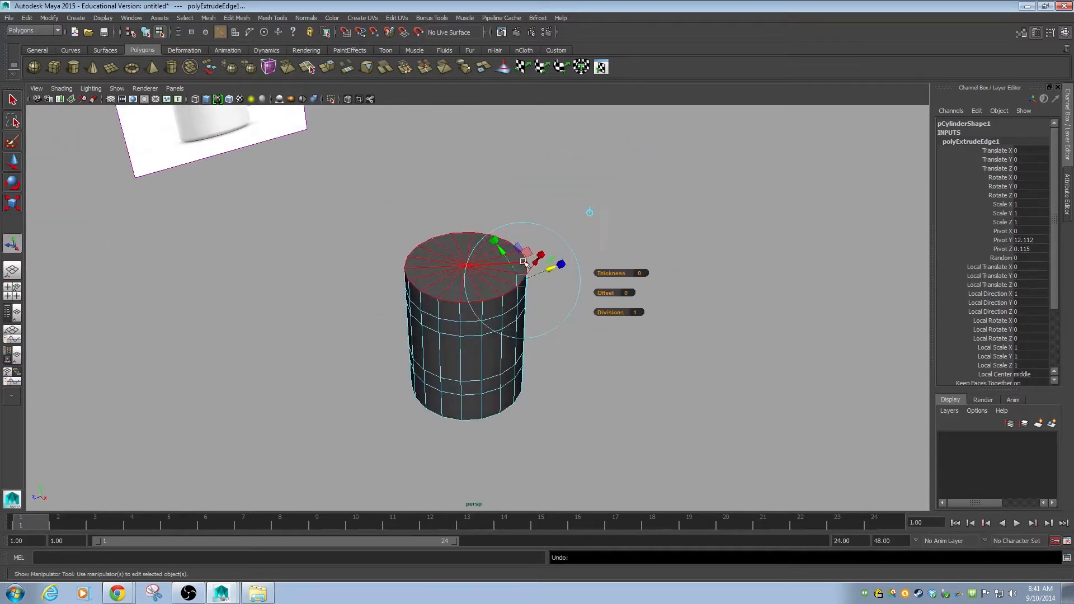
{"action": "key", "text": "ctrl+z"}
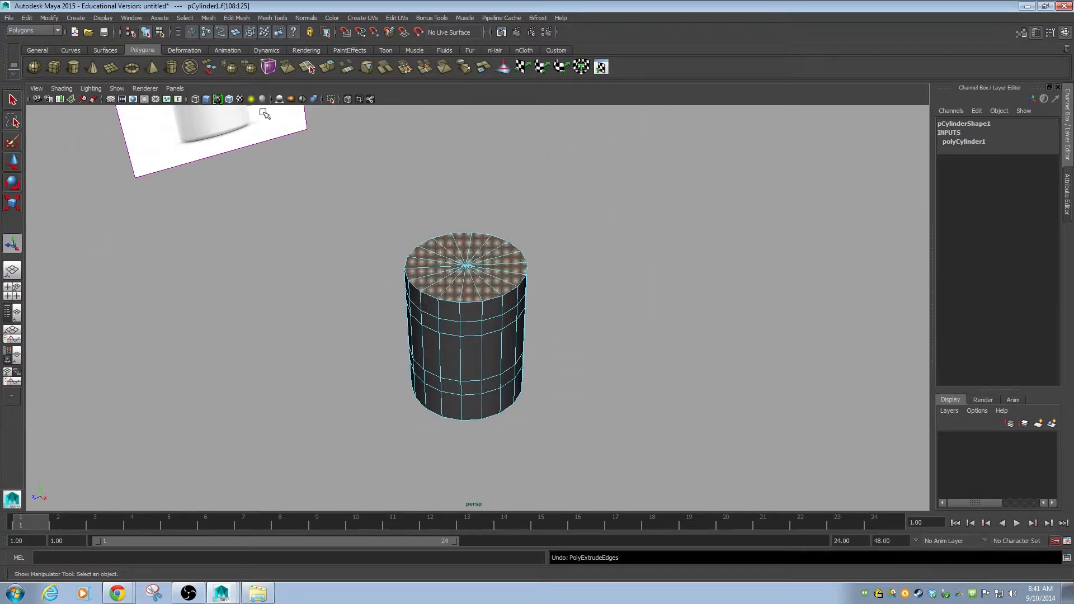
Extrude the cylinder's top cap faces and scale them uniformly to 0.65 to form the mug's rim.
{"action": "left_click", "coordinate": [237, 19]}
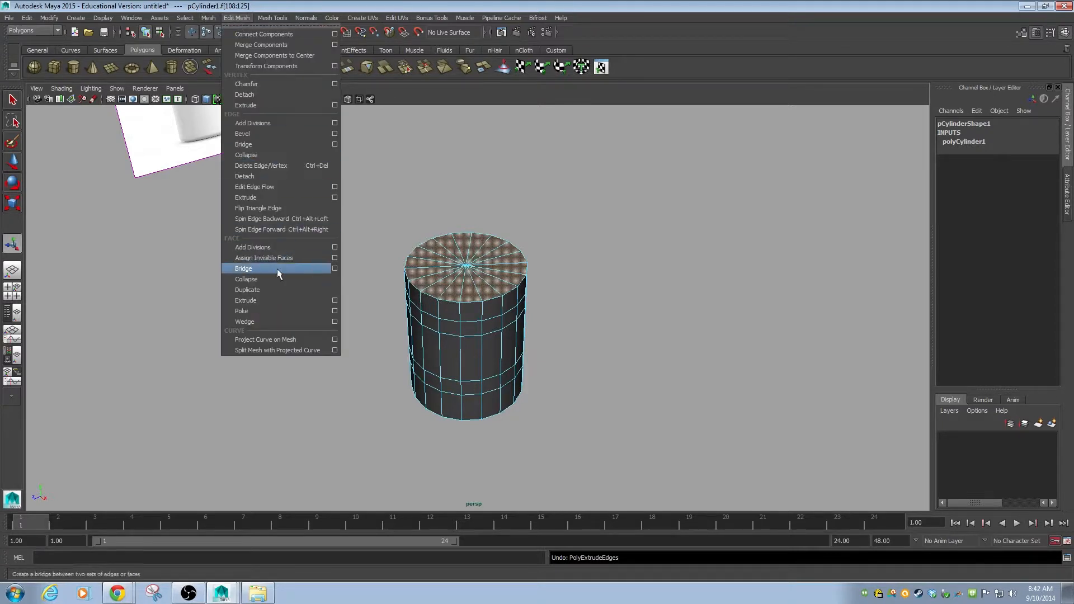
{"action": "left_click", "coordinate": [269, 300]}
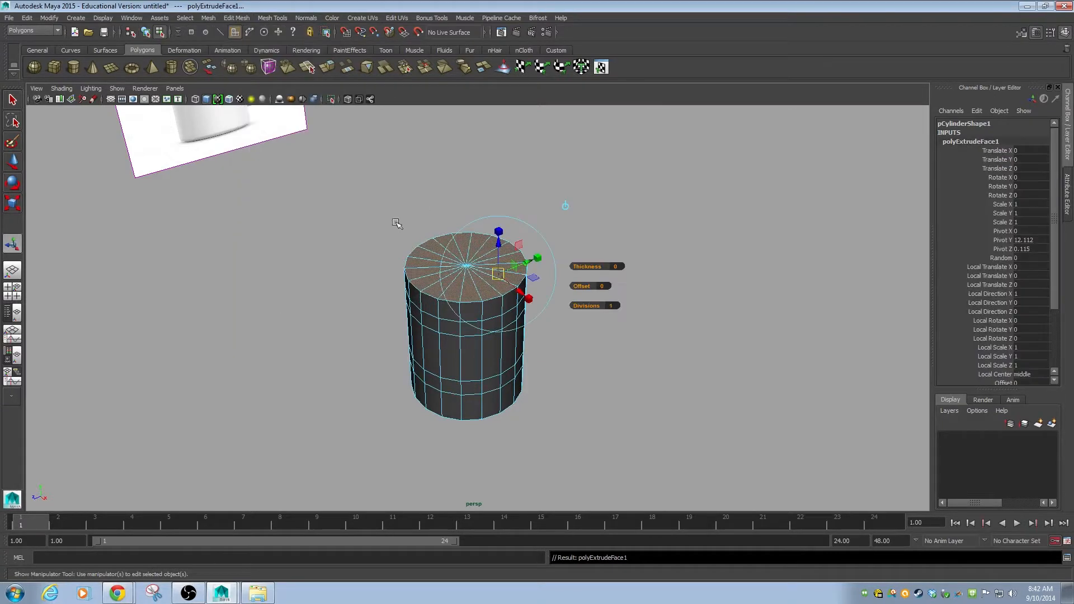
{"action": "right_click_drag", "start_coordinate": [414, 255], "coordinate": [671, 281], "text": "alt"}
{"action": "middle_click_drag", "start_coordinate": [652, 273], "coordinate": [643, 329], "text": "alt"}
{"action": "right_click_drag", "start_coordinate": [484, 287], "coordinate": [611, 297], "text": "alt"}
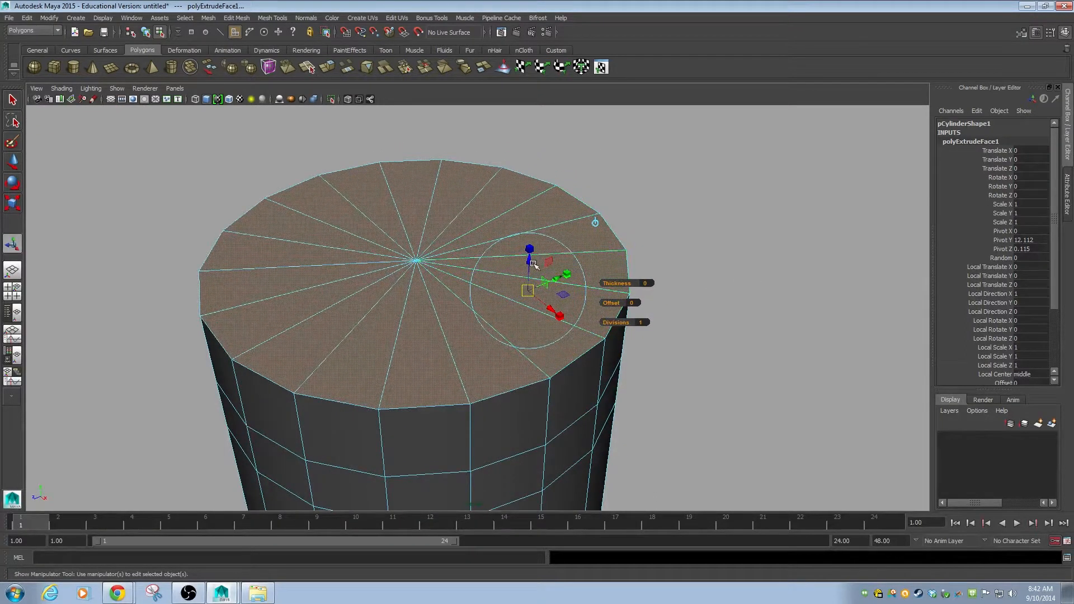
{"action": "mouse_move", "coordinate": [530, 264]}
{"action": "left_mouse_down"}
{"action": "mouse_move", "coordinate": [528, 211]}
{"action": "mouse_move", "coordinate": [527, 276]}
{"action": "left_mouse_up"}
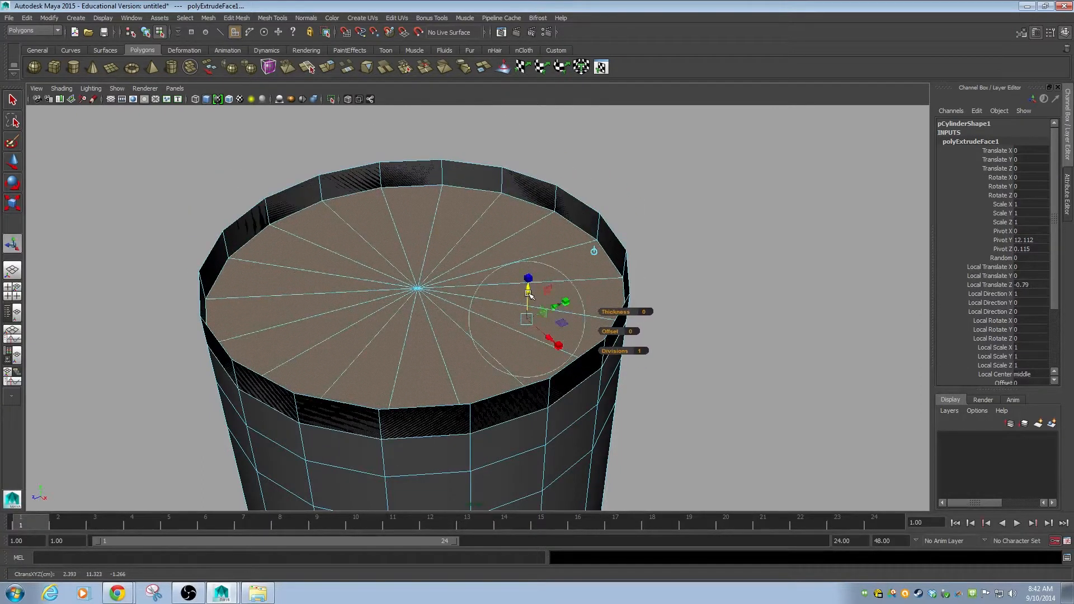
{"action": "key", "text": "ctrl+z"}
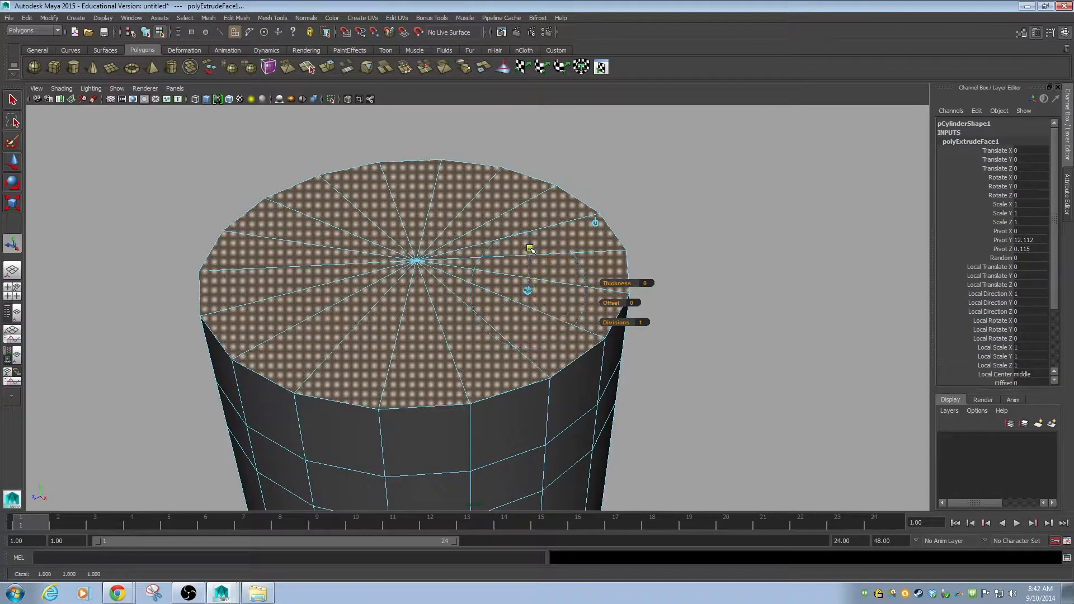
{"action": "mouse_move", "coordinate": [528, 291]}
{"action": "left_mouse_down"}
{"action": "mouse_move", "coordinate": [503, 295]}
{"action": "mouse_move", "coordinate": [517, 292]}
{"action": "left_mouse_up"}
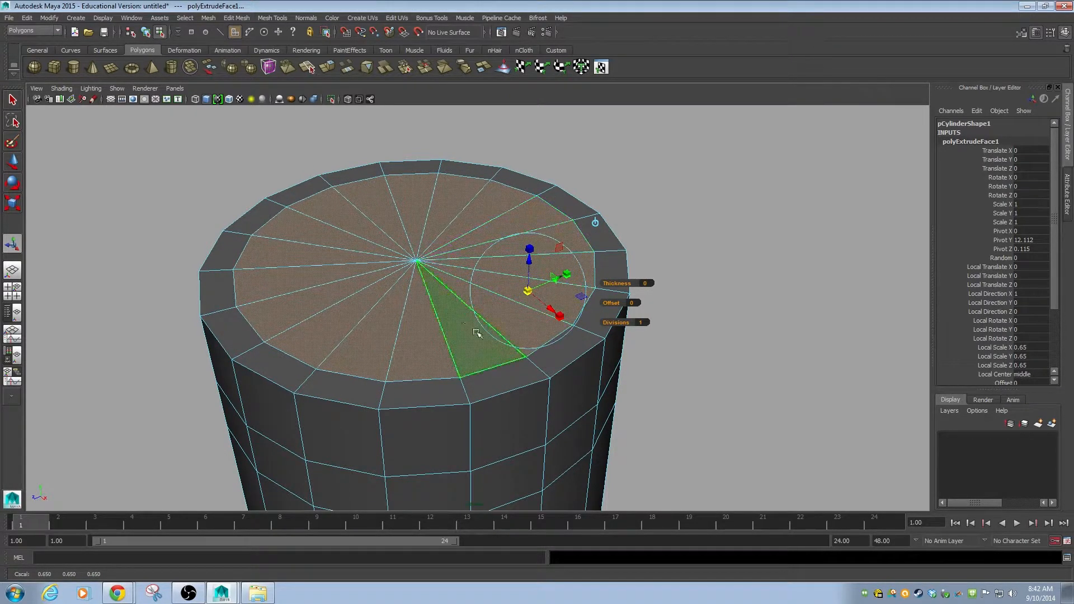
Try rotating the inset top faces and undo the rotation.
{"action": "left_click", "coordinate": [581, 266]}
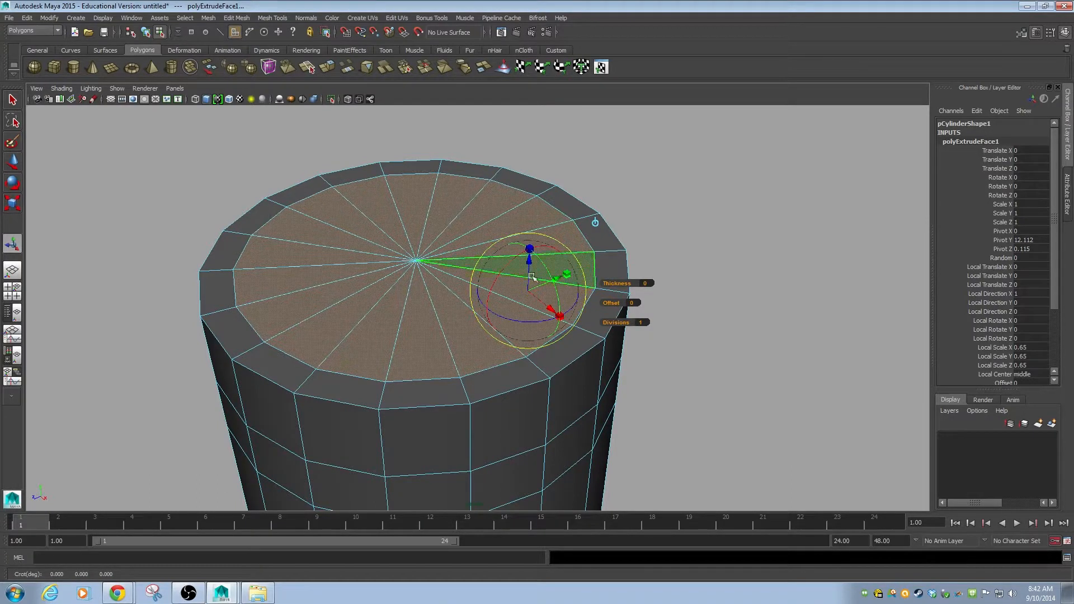
{"action": "left_click_drag", "start_coordinate": [548, 273], "coordinate": [504, 239]}
{"action": "key", "text": "ctrl+z"}
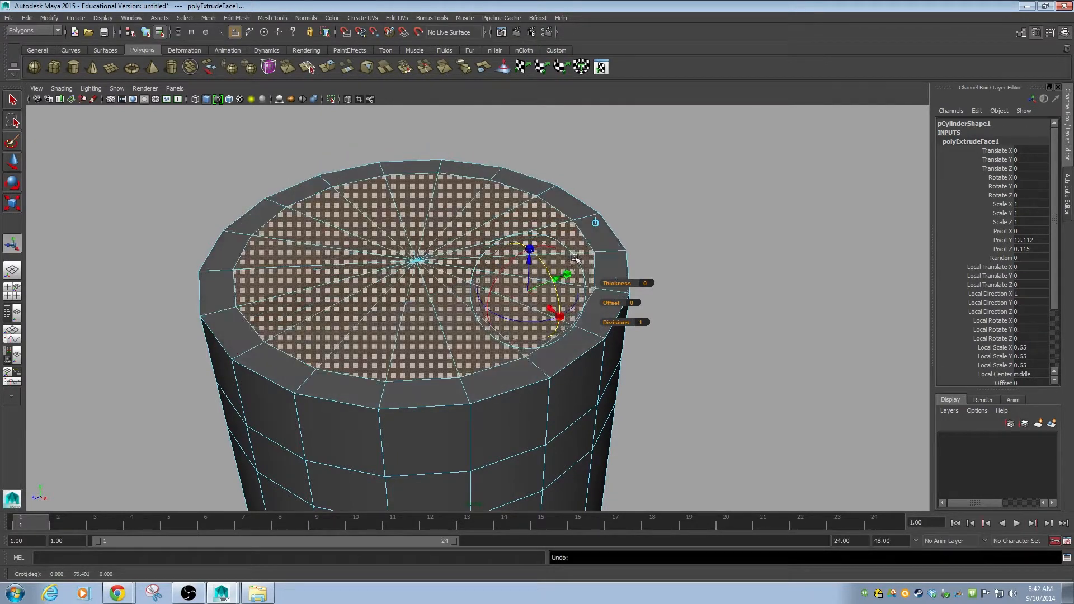
Extrude the inset top faces again and push them down about 0.82 into the cylinder.
{"action": "left_click_drag", "start_coordinate": [475, 307], "coordinate": [542, 291], "text": "alt"}
{"action": "middle_click_drag", "start_coordinate": [542, 290], "coordinate": [484, 346], "text": "alt"}
{"action": "left_click_drag", "start_coordinate": [484, 346], "coordinate": [430, 338], "text": "alt"}
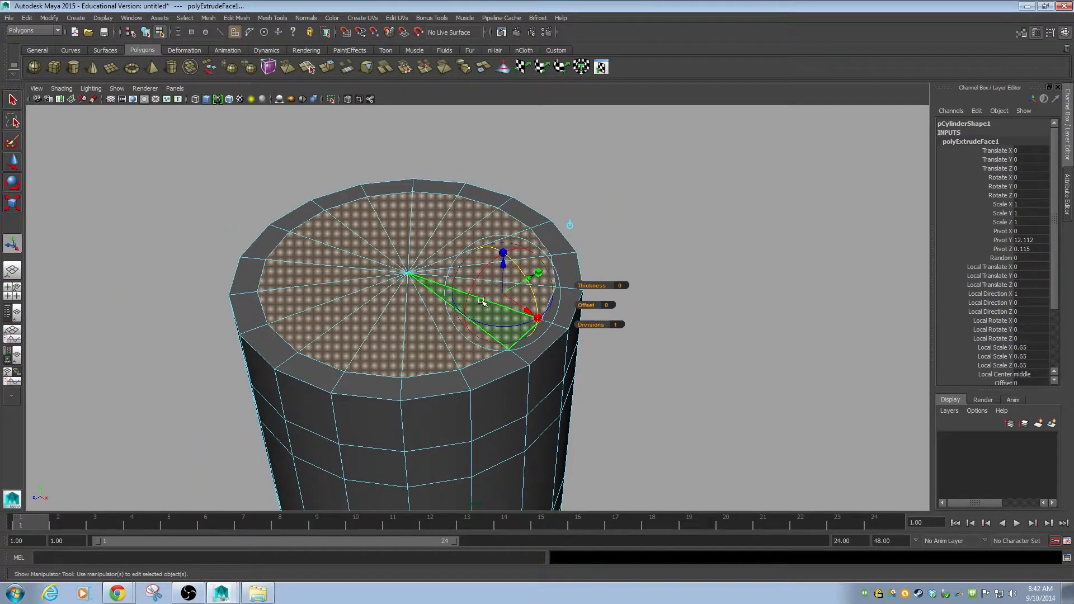
{"action": "left_click", "coordinate": [240, 18]}
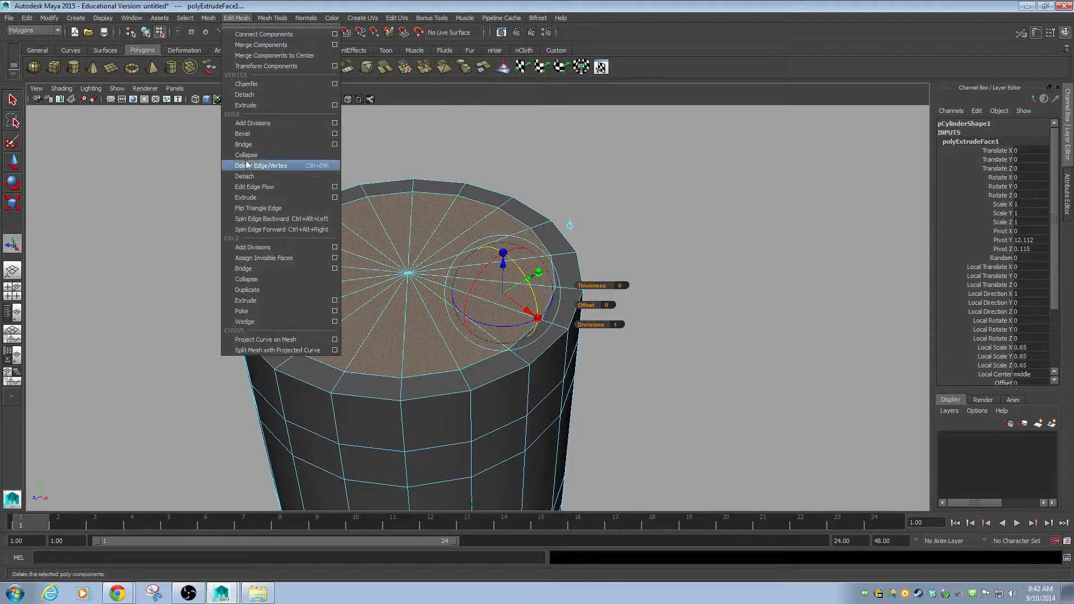
{"action": "left_click", "coordinate": [251, 300]}
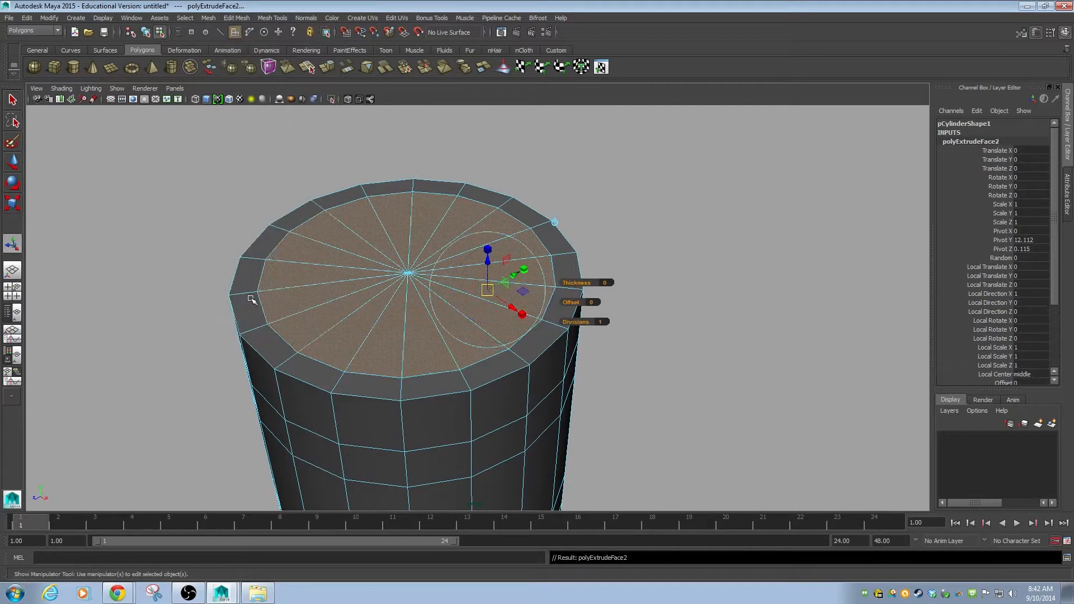
{"action": "left_click_drag", "start_coordinate": [489, 260], "coordinate": [473, 288]}
{"action": "left_click_drag", "start_coordinate": [373, 290], "coordinate": [284, 297], "text": "alt"}
{"action": "mouse_move", "coordinate": [291, 293]}
{"action": "middle_mouse_down", "text": "alt"}
{"action": "mouse_move", "coordinate": [342, 304]}
{"action": "mouse_move", "coordinate": [305, 302]}
{"action": "middle_mouse_up", "text": "alt"}
{"action": "right_click_drag", "start_coordinate": [305, 302], "coordinate": [368, 276], "text": "alt"}
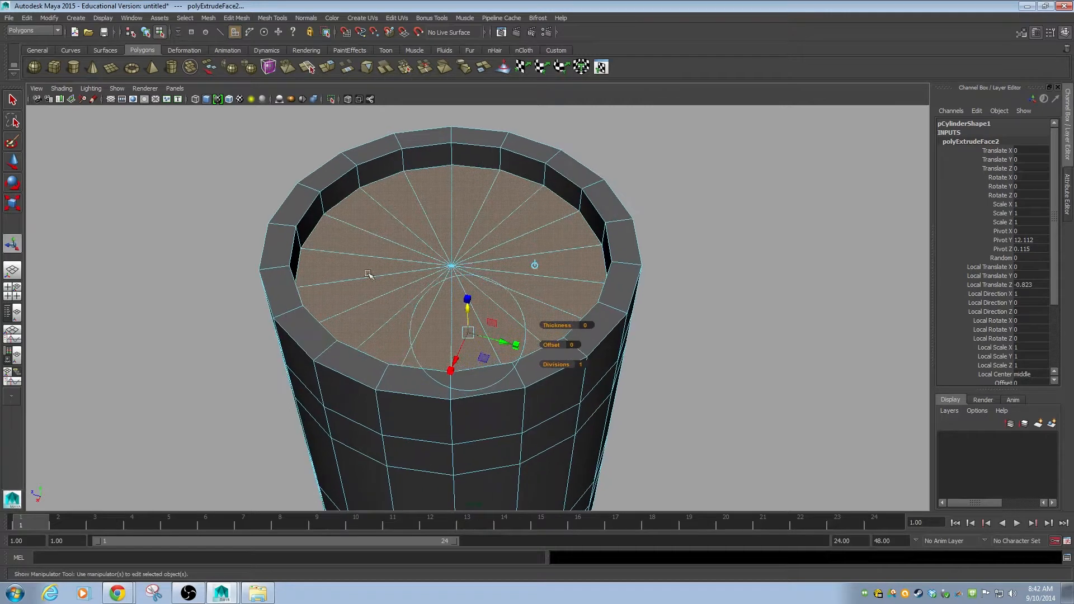
Extrude the recessed faces once more and lower them further to deepen the mug's cavity.
{"action": "key", "text": "ctrl+e"}
{"action": "left_click_drag", "start_coordinate": [391, 313], "coordinate": [281, 270], "text": "alt"}
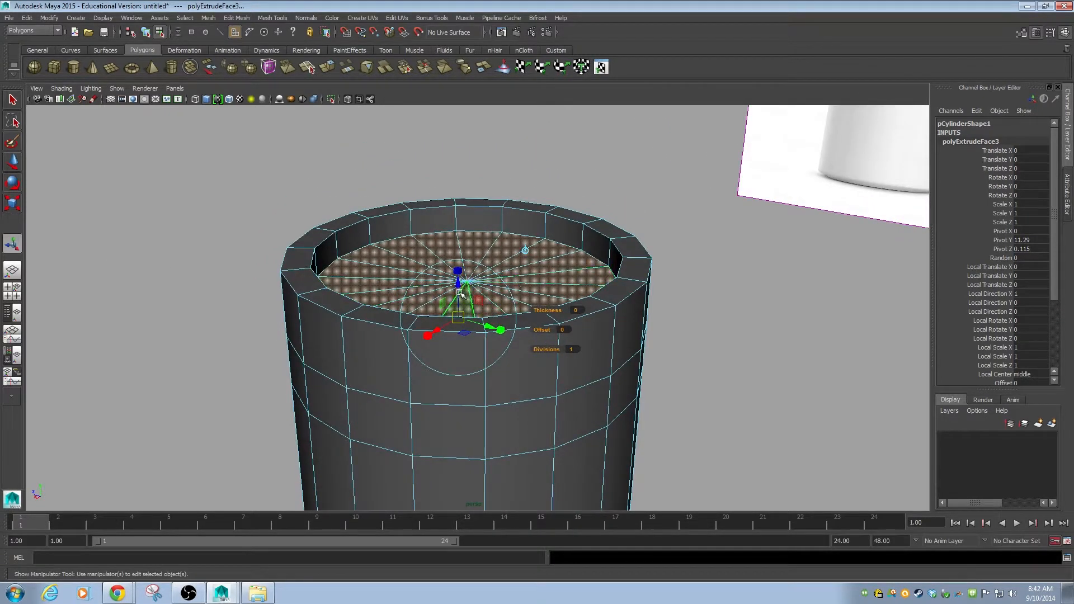
{"action": "left_click_drag", "start_coordinate": [460, 286], "coordinate": [364, 341]}
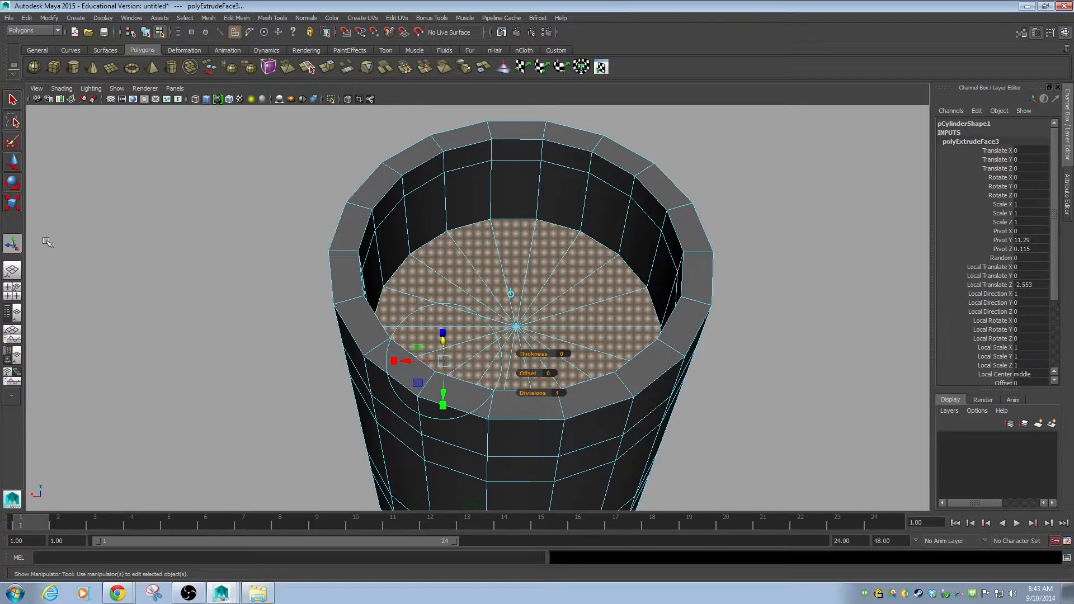
{"action": "left_click_drag", "start_coordinate": [441, 351], "coordinate": [390, 310]}
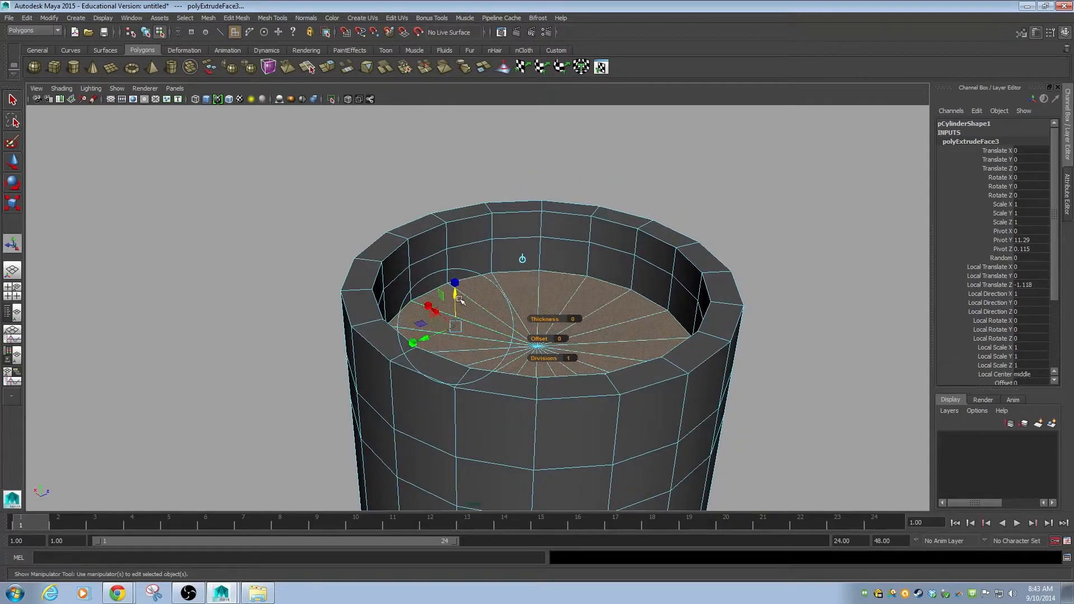
{"action": "left_click_drag", "start_coordinate": [455, 297], "coordinate": [456, 337]}
Repeat the face extrusion on the cavity floor and push it down about 3.83.
{"action": "left_click_drag", "start_coordinate": [142, 258], "coordinate": [403, 300], "text": "alt"}
{"action": "key", "text": "g"}
{"action": "left_click_drag", "start_coordinate": [472, 324], "coordinate": [460, 364]}
{"action": "key", "text": "ctrl+z"}
{"action": "left_click_drag", "start_coordinate": [491, 329], "coordinate": [486, 430]}
{"action": "left_click_drag", "start_coordinate": [455, 348], "coordinate": [458, 323], "text": "alt"}
Display the side view in wireframe over the mug reference and lower the cavity floor extrusion to a local Z translation of about -6.49.
{"action": "key", "text": "space"}
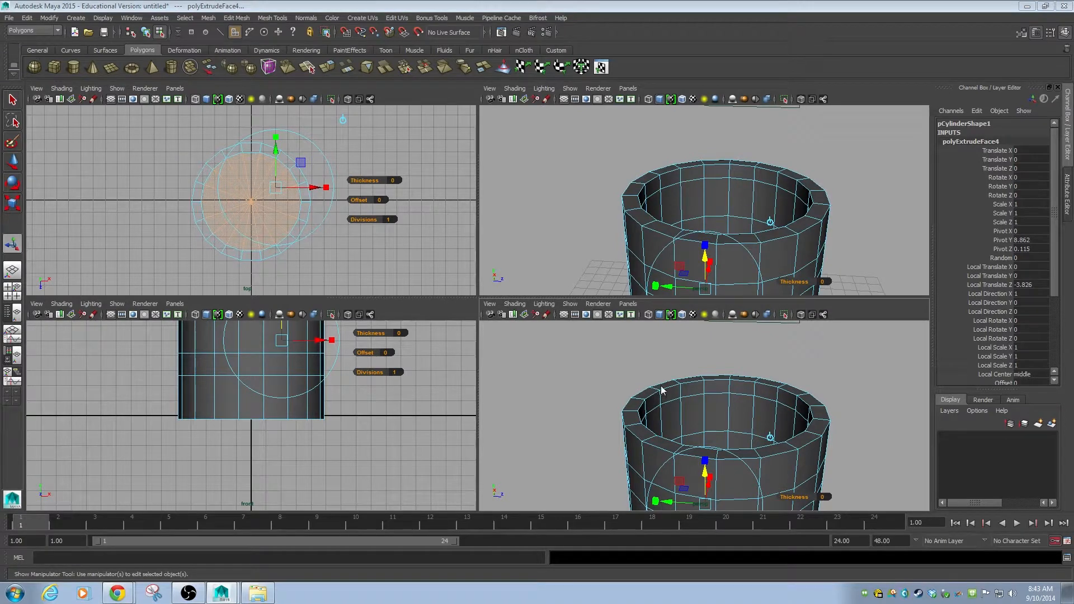
{"action": "key", "text": "space"}
{"action": "middle_click_drag", "start_coordinate": [680, 410], "coordinate": [639, 354], "text": "alt"}
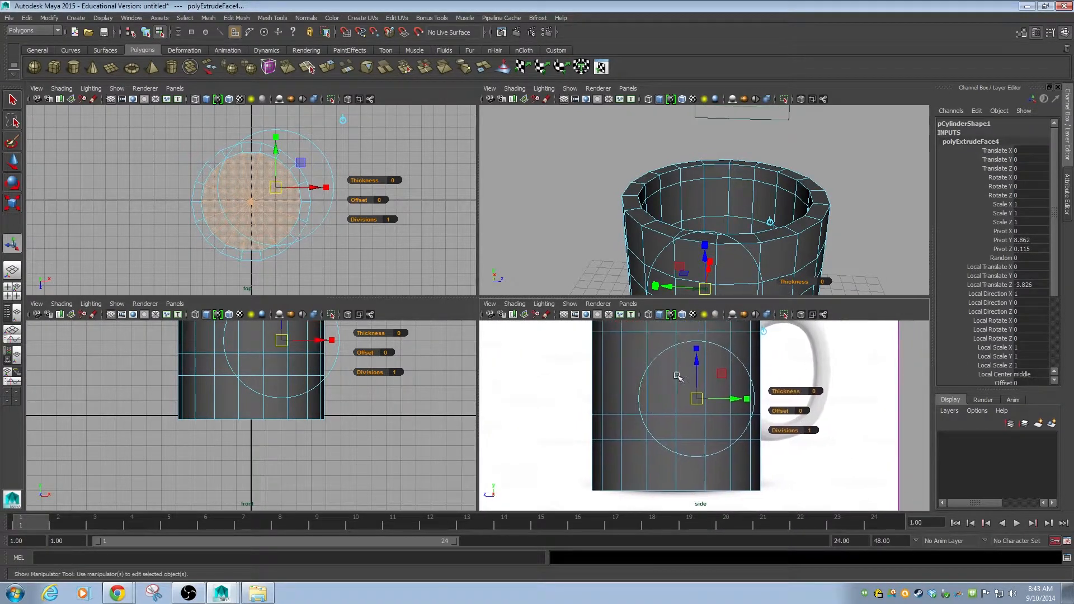
{"action": "mouse_move", "coordinate": [698, 361]}
{"action": "left_mouse_down"}
{"action": "mouse_move", "coordinate": [696, 382]}
{"action": "mouse_move", "coordinate": [692, 372]}
{"action": "left_mouse_up"}
{"action": "key", "text": "4"}
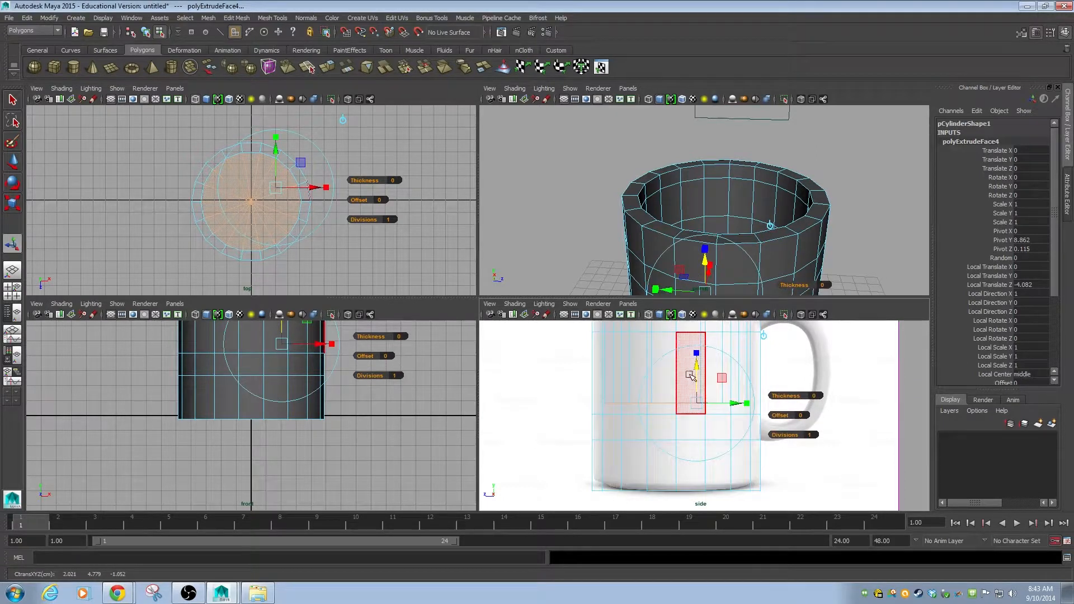
{"action": "key", "text": "space"}
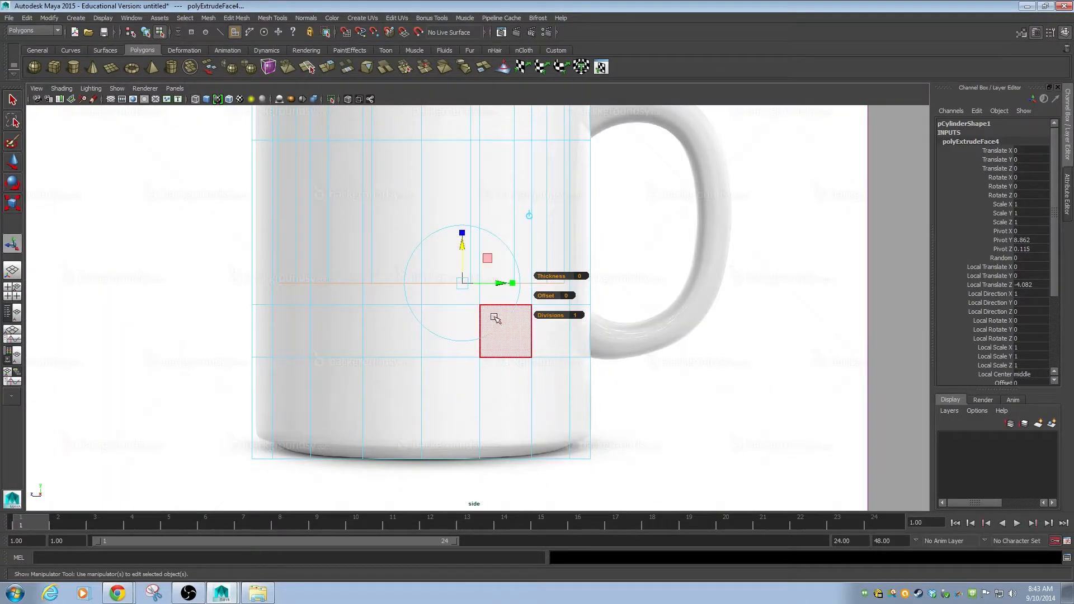
{"action": "left_click_drag", "start_coordinate": [463, 256], "coordinate": [453, 379]}
{"action": "key", "text": "ctrl+z"}
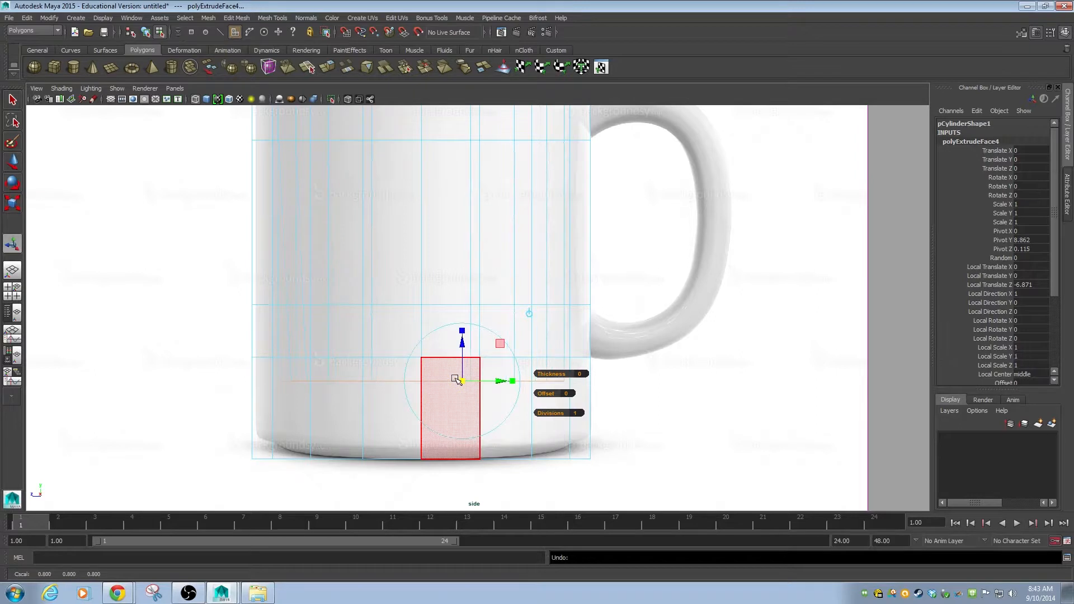
{"action": "mouse_move", "coordinate": [462, 343]}
{"action": "left_mouse_down"}
{"action": "mouse_move", "coordinate": [463, 360]}
{"action": "mouse_move", "coordinate": [463, 336]}
{"action": "left_mouse_up"}
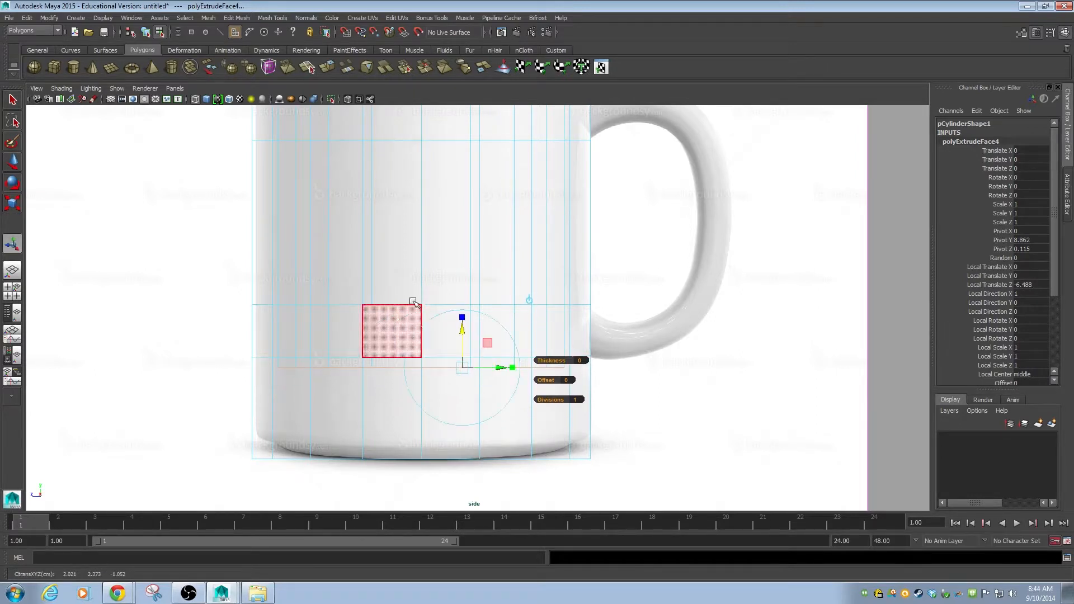
Extrude the cavity floor faces again, lower them about 0.64 and scale them uniformly to about 0.87.
{"action": "left_click", "coordinate": [229, 18]}
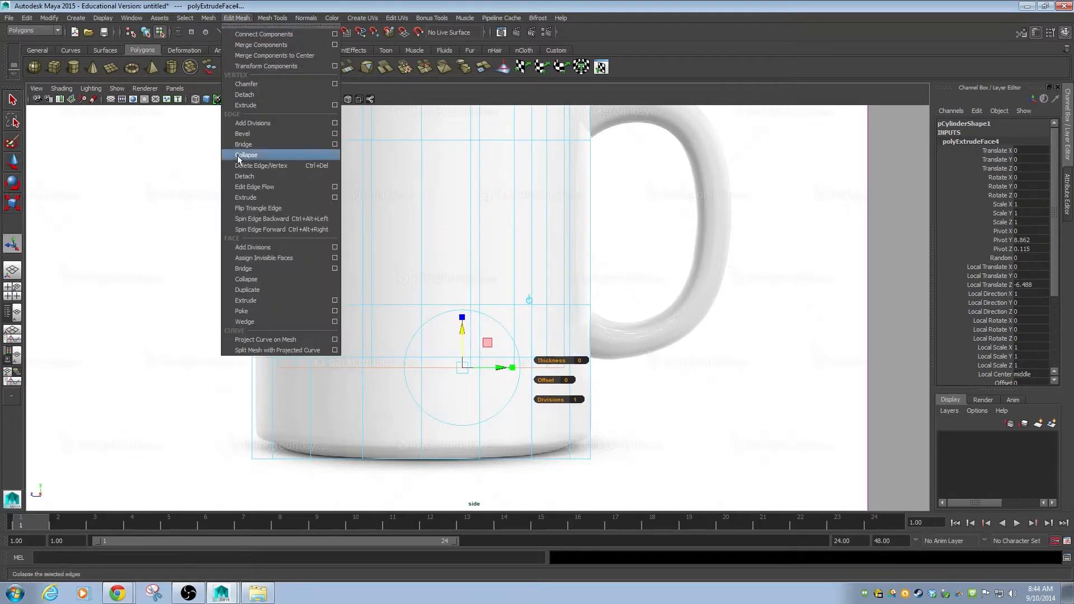
{"action": "left_click", "coordinate": [251, 301]}
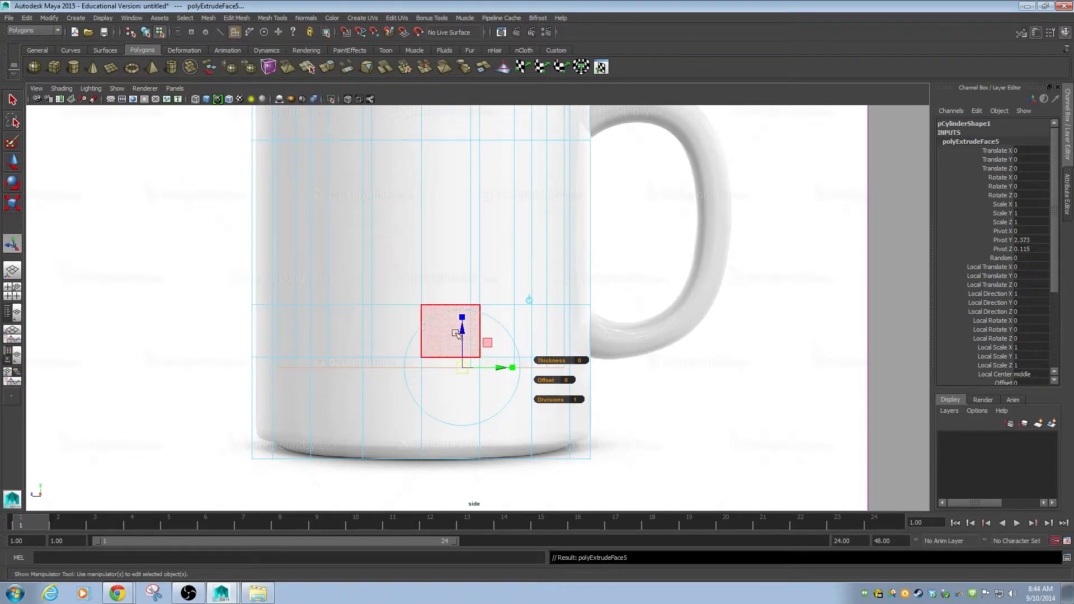
{"action": "left_click_drag", "start_coordinate": [459, 332], "coordinate": [464, 392]}
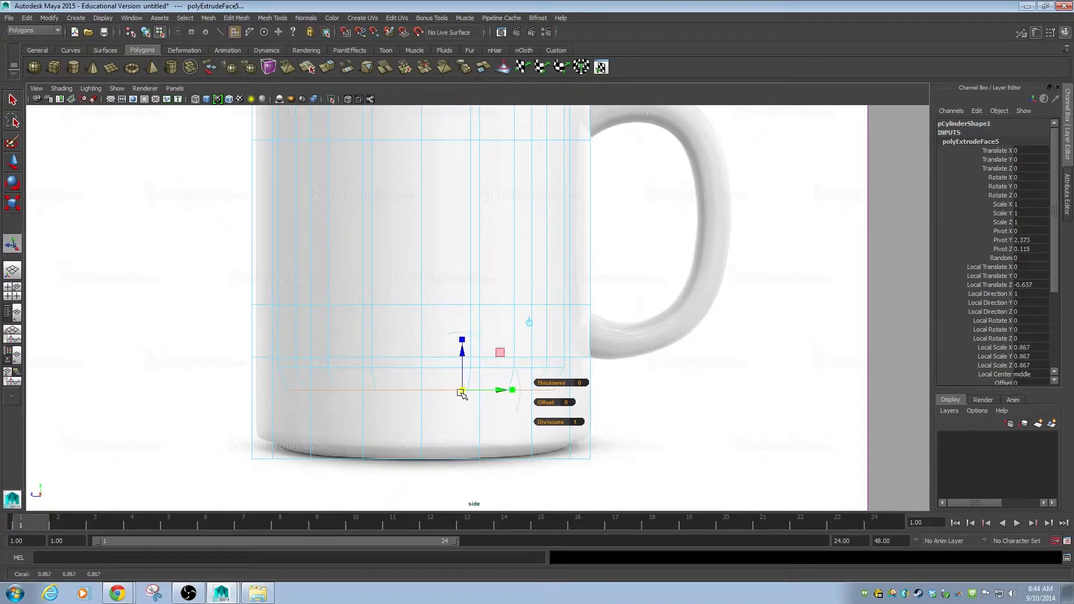
Extrude the cavity floor faces again, lower them about 0.54, scale them uniformly to 0.4 and raise them slightly.
{"action": "key", "text": "g"}
{"action": "left_click_drag", "start_coordinate": [460, 350], "coordinate": [456, 368]}
{"action": "left_click", "coordinate": [460, 359]}
{"action": "left_click_drag", "start_coordinate": [459, 408], "coordinate": [443, 404]}
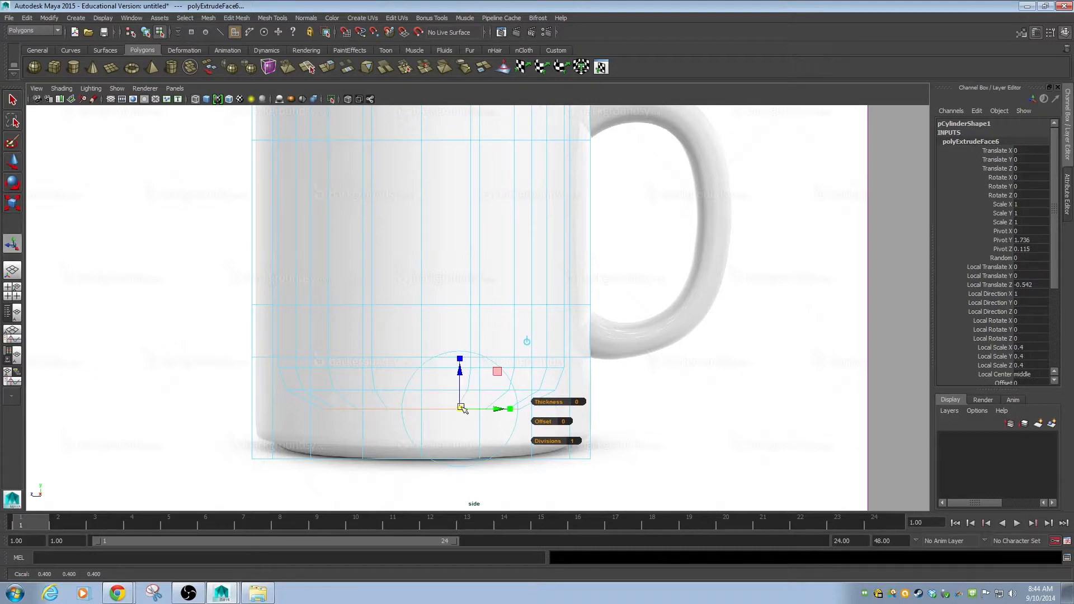
{"action": "key", "text": "w"}
{"action": "left_click", "coordinate": [459, 391]}
{"action": "left_click_drag", "start_coordinate": [422, 356], "coordinate": [421, 350]}
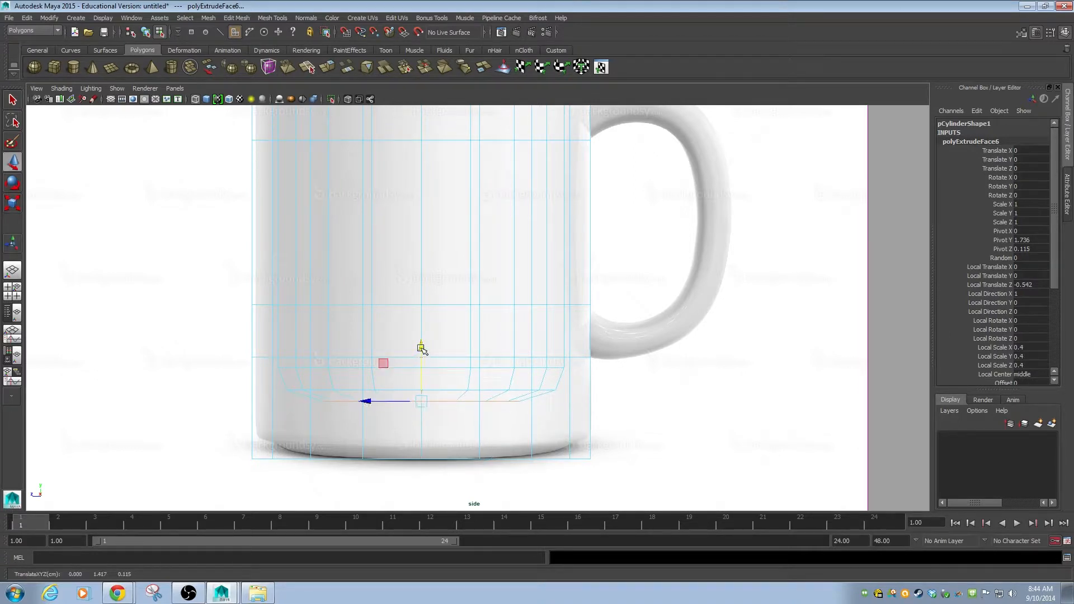
Switch to object mode and examine the shaded hollow mug in the perspective view and against the side reference.
{"action": "key", "text": "space"}
{"action": "key", "text": "space"}
{"action": "left_click_drag", "start_coordinate": [518, 263], "coordinate": [538, 324], "text": "alt"}
{"action": "key", "text": "5"}
{"action": "mouse_move", "coordinate": [670, 376]}
{"action": "right_mouse_down", "text": "alt"}
{"action": "mouse_move", "coordinate": [596, 370]}
{"action": "mouse_move", "coordinate": [546, 331]}
{"action": "right_mouse_up", "text": "alt"}
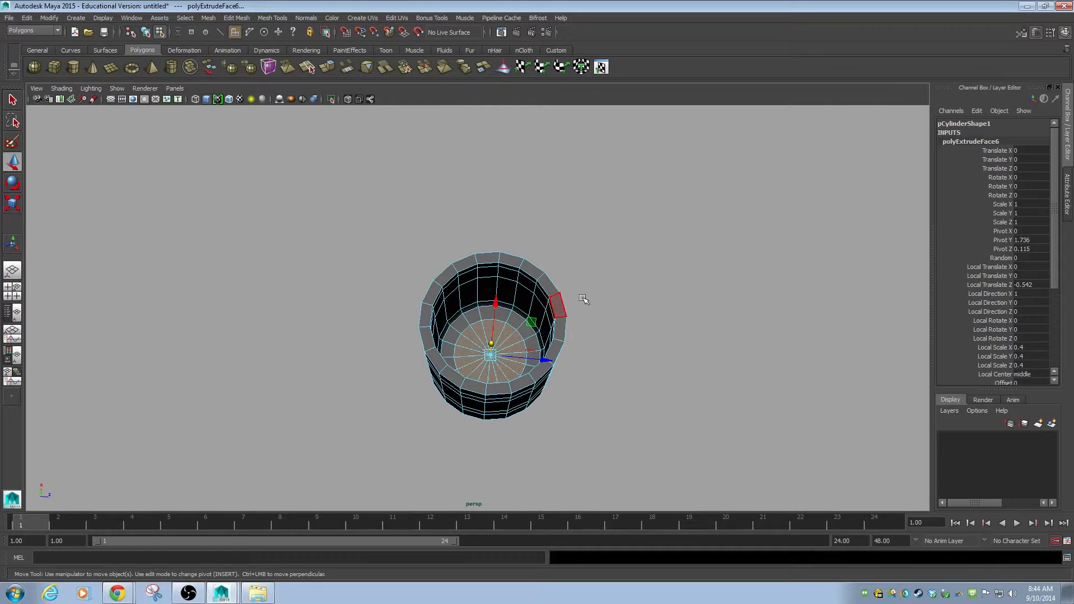
{"action": "key", "text": "F8"}
{"action": "left_click_drag", "start_coordinate": [657, 281], "coordinate": [592, 249], "text": "alt"}
{"action": "left_click", "coordinate": [523, 334]}
{"action": "left_click_drag", "start_coordinate": [522, 333], "coordinate": [328, 308], "text": "alt"}
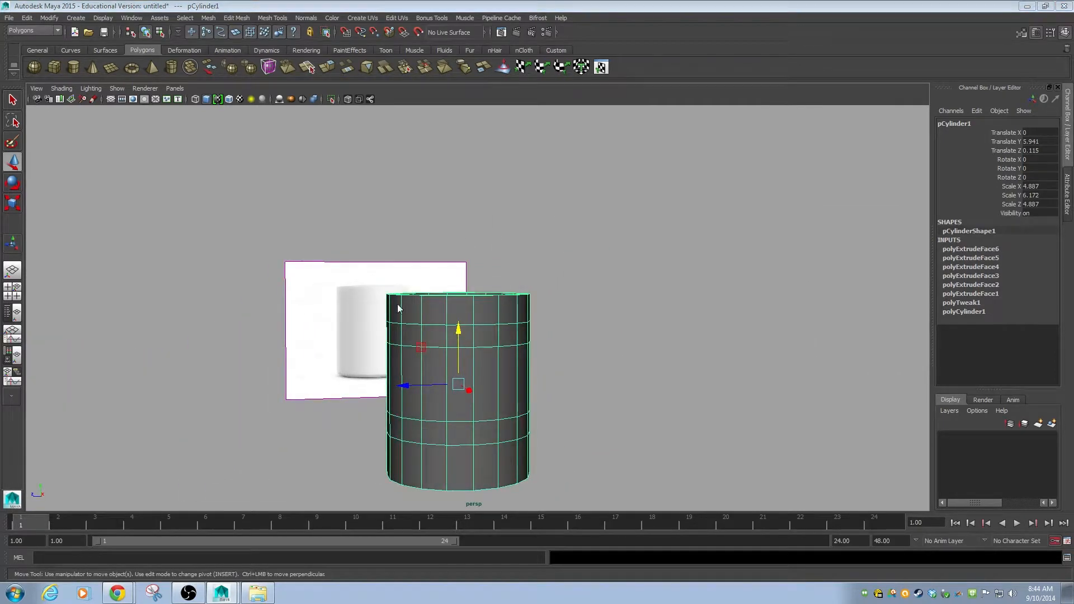
{"action": "key", "text": "space"}
{"action": "right_click_drag", "start_coordinate": [652, 348], "coordinate": [378, 247], "text": "alt"}
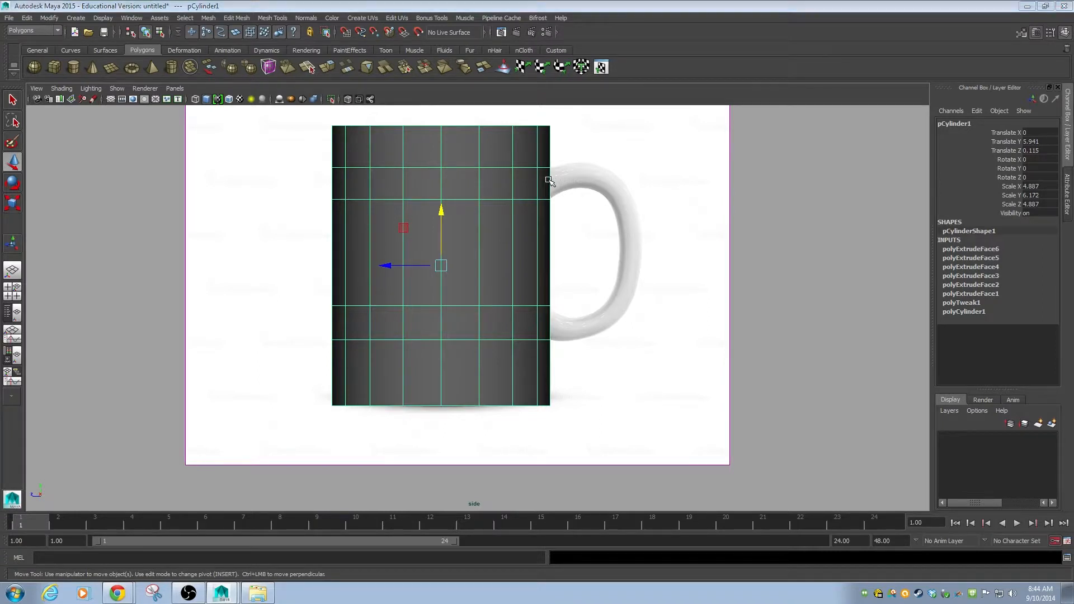
{"action": "key", "text": "space"}
{"action": "left_click_drag", "start_coordinate": [560, 360], "coordinate": [384, 425], "text": "alt"}
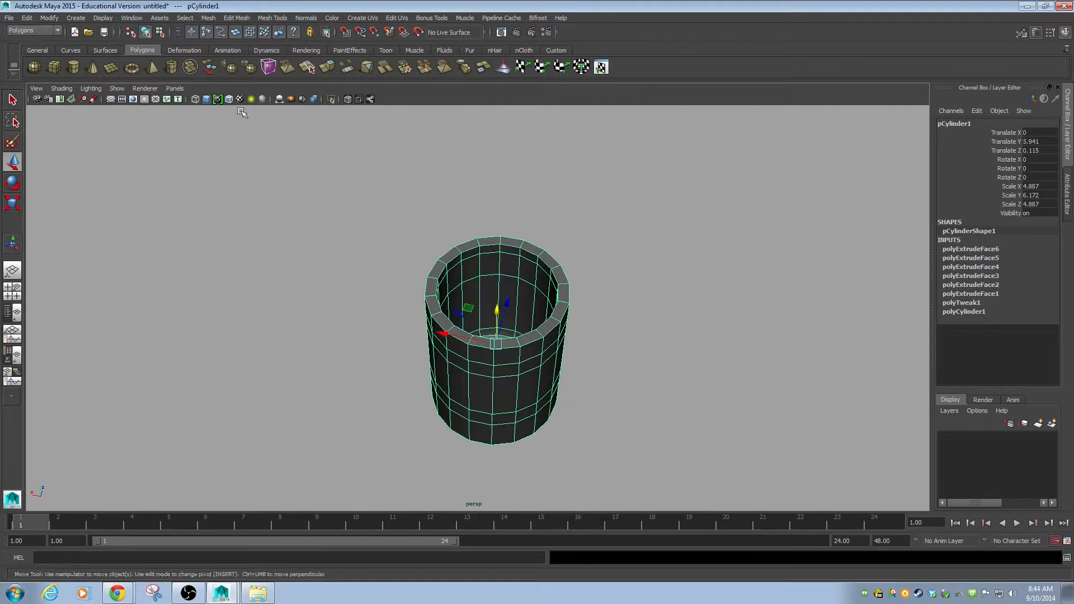
Show the perspective grid and select the upper and lower faces in one column of the mug wall for the handle attachments.
{"action": "left_click", "coordinate": [111, 101]}
{"action": "left_click_drag", "start_coordinate": [418, 337], "coordinate": [452, 320], "text": "alt"}
{"action": "left_click_drag", "start_coordinate": [500, 361], "coordinate": [516, 389], "text": "alt"}
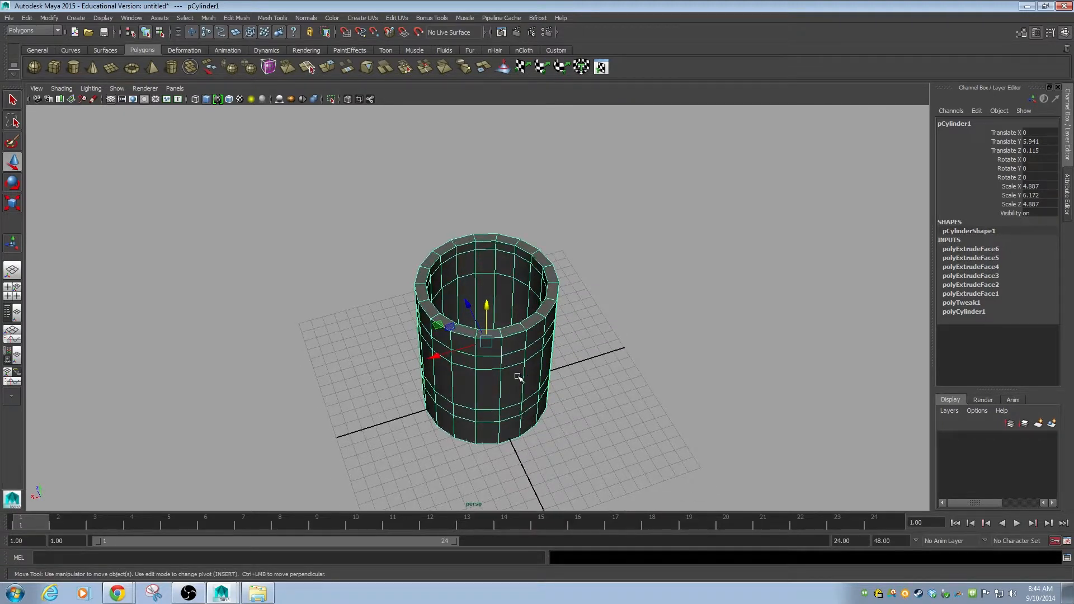
{"action": "key", "text": "F11"}
{"action": "left_click", "coordinate": [514, 360]}
{"action": "left_click", "coordinate": [510, 412], "text": "shift"}
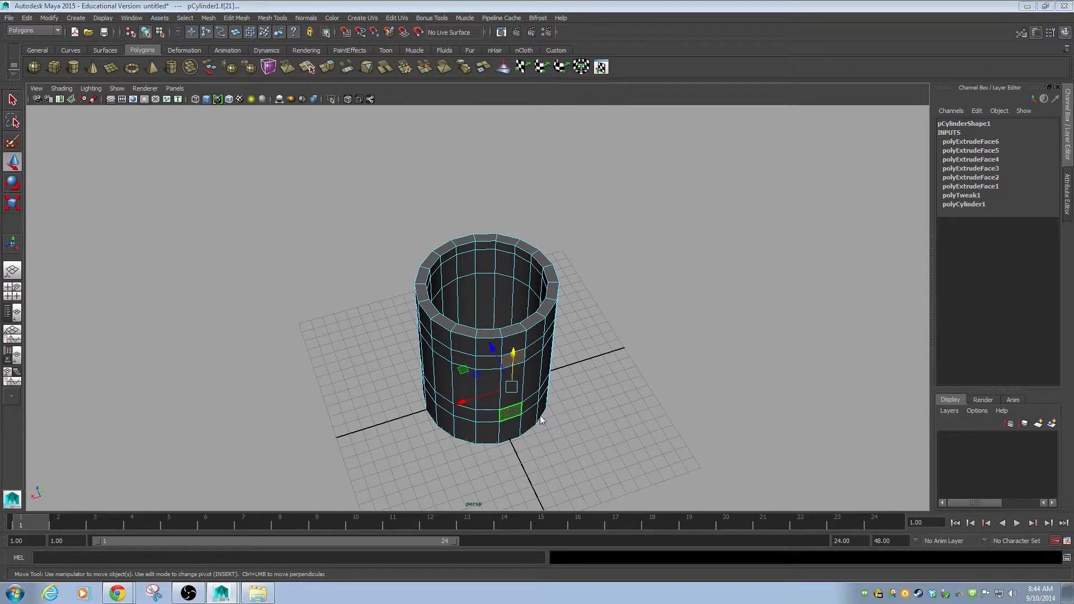
Extrude the two selected wall faces outward in the side view to a local Z translation of 2.54.
{"action": "key", "text": "space"}
{"action": "key", "text": "space"}
{"action": "left_click_drag", "start_coordinate": [501, 253], "coordinate": [526, 255]}
{"action": "key", "text": "ctrl+z"}
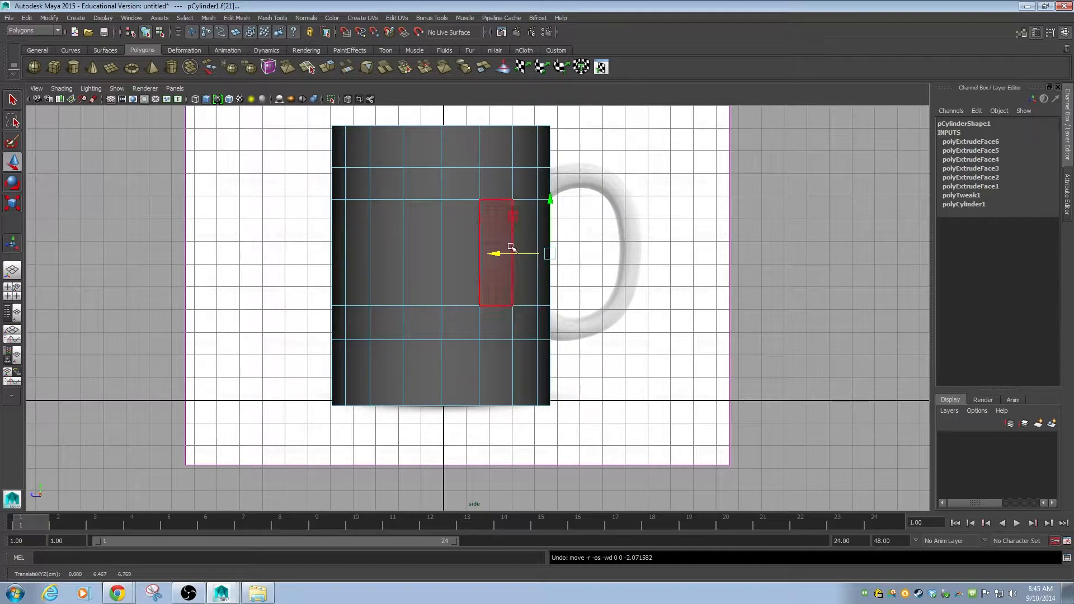
{"action": "left_click", "coordinate": [236, 18]}
{"action": "left_click", "coordinate": [277, 300]}
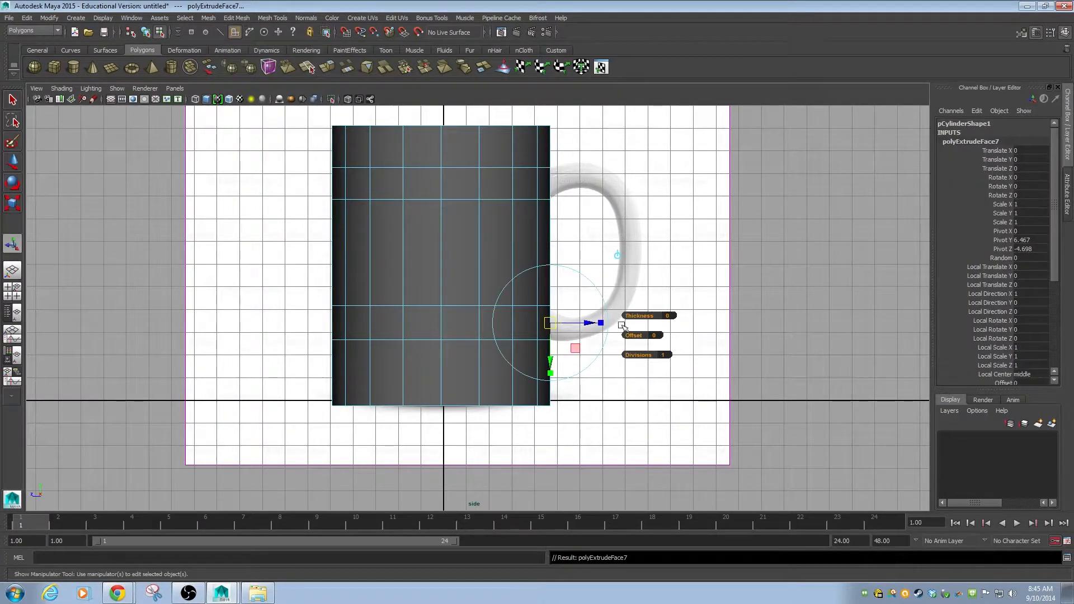
{"action": "left_click_drag", "start_coordinate": [590, 324], "coordinate": [631, 317]}
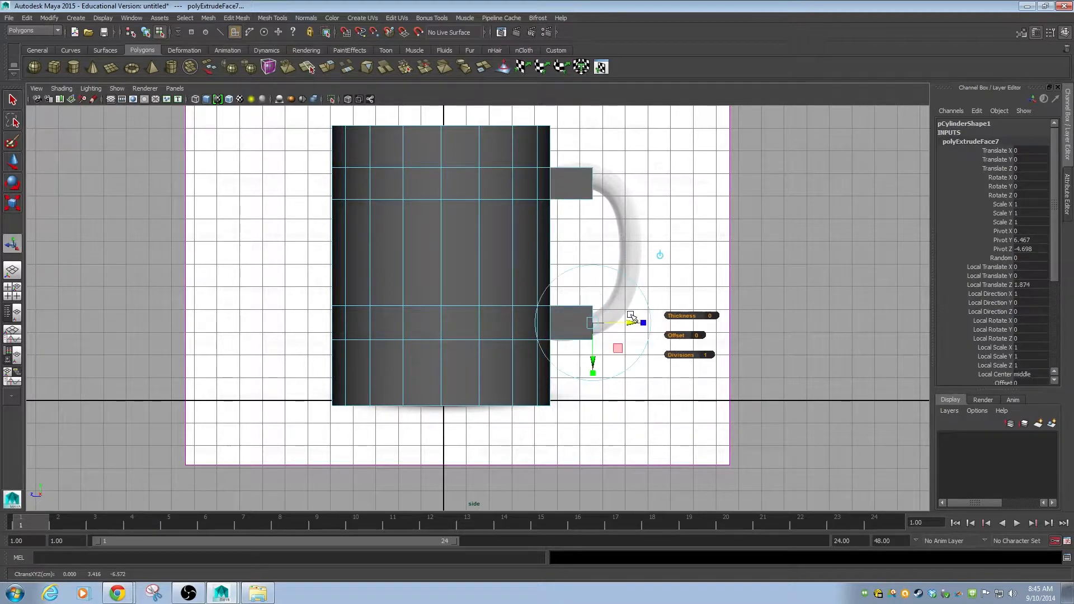
{"action": "left_click_drag", "start_coordinate": [633, 323], "coordinate": [649, 323]}
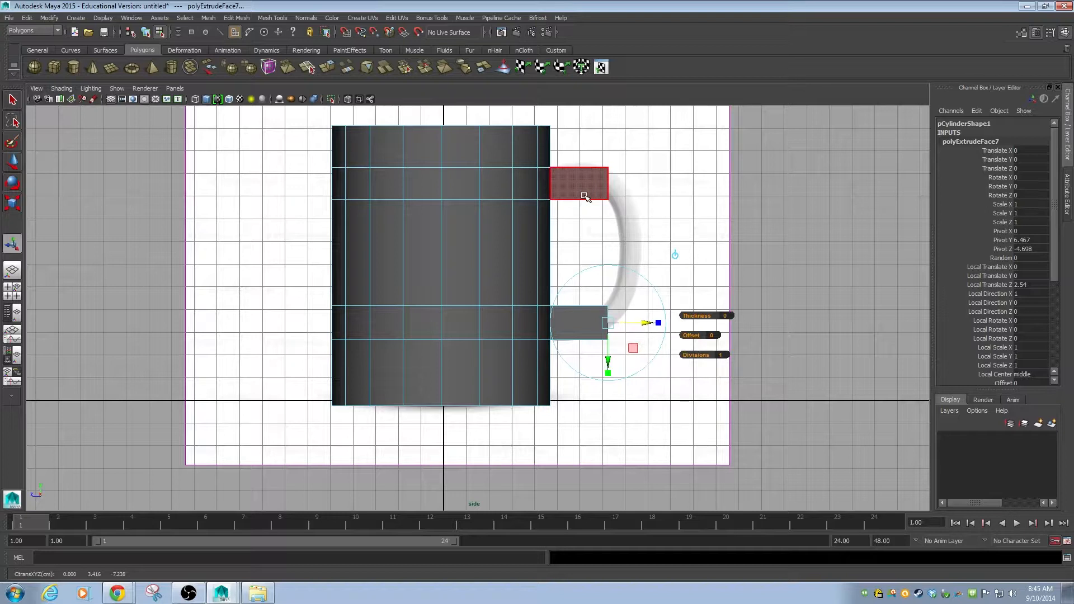
Move the inner corner vertices of both handle stubs toward the mug body so their end faces slant.
{"action": "key", "text": "F9"}
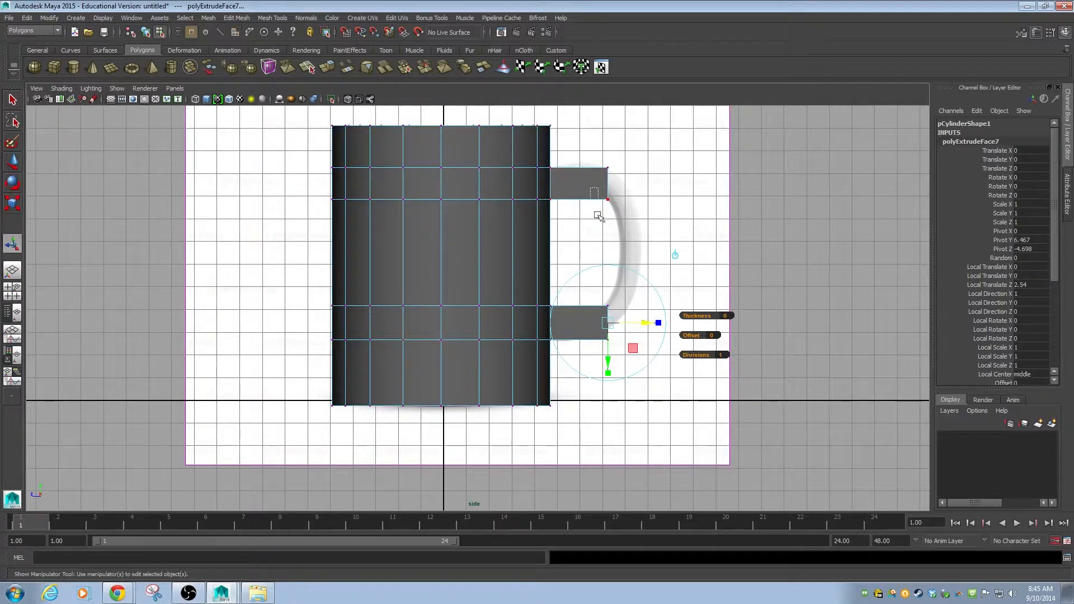
{"action": "left_click_drag", "start_coordinate": [621, 314], "coordinate": [623, 313]}
{"action": "key", "text": "w"}
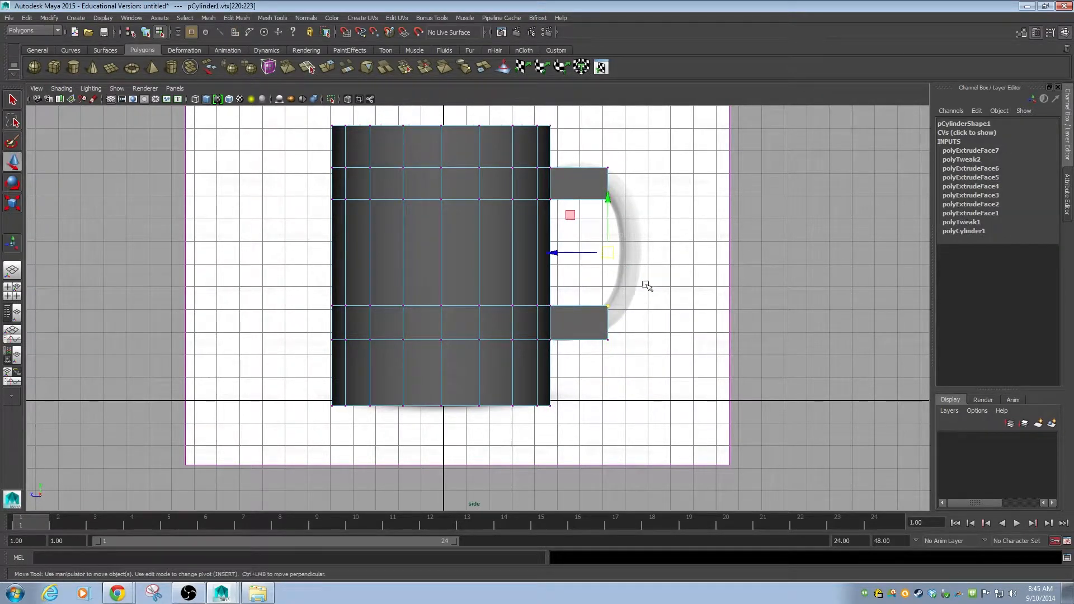
{"action": "left_click_drag", "start_coordinate": [582, 252], "coordinate": [569, 254]}
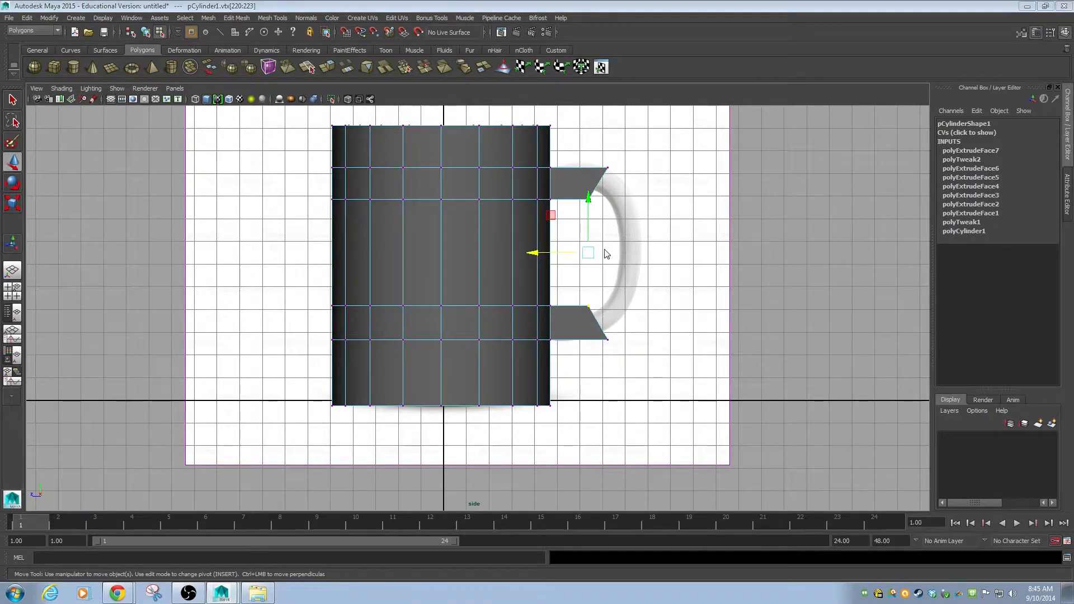
Extrude the upper stub's slanted end face with a local Z translation of about 1.94 and move it down close to the lower stub.
{"action": "key", "text": "space"}
{"action": "key", "text": "space"}
{"action": "middle_click_drag", "start_coordinate": [526, 330], "coordinate": [518, 309], "text": "alt"}
{"action": "left_click_drag", "start_coordinate": [512, 378], "coordinate": [506, 308], "text": "alt"}
{"action": "right_click_drag", "start_coordinate": [571, 317], "coordinate": [700, 257], "text": "alt"}
{"action": "left_click_drag", "start_coordinate": [700, 257], "coordinate": [647, 280], "text": "alt"}
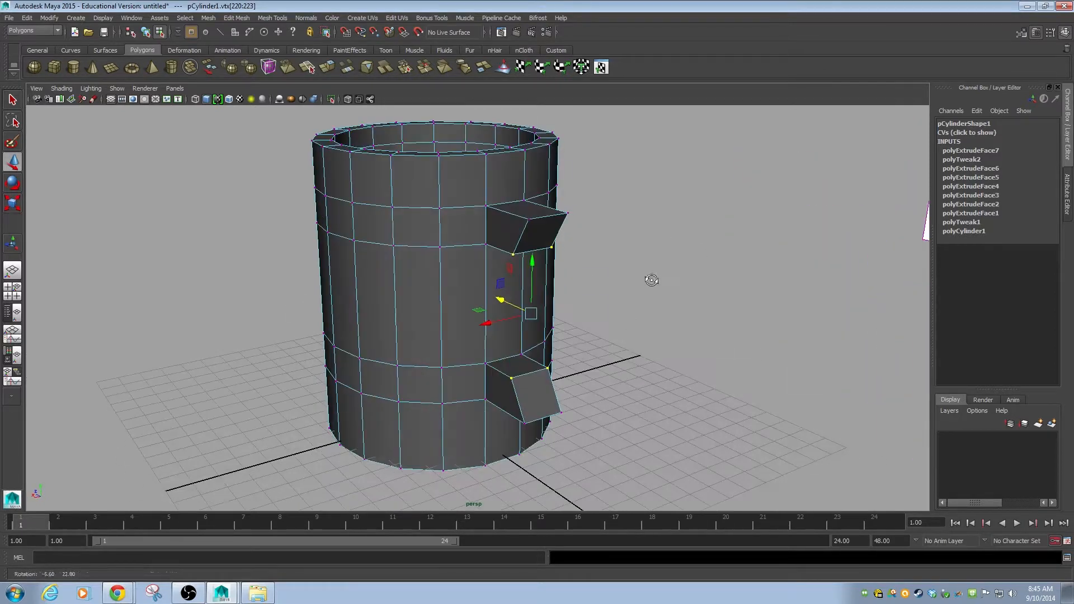
{"action": "left_click_drag", "start_coordinate": [540, 283], "coordinate": [553, 214], "text": "alt"}
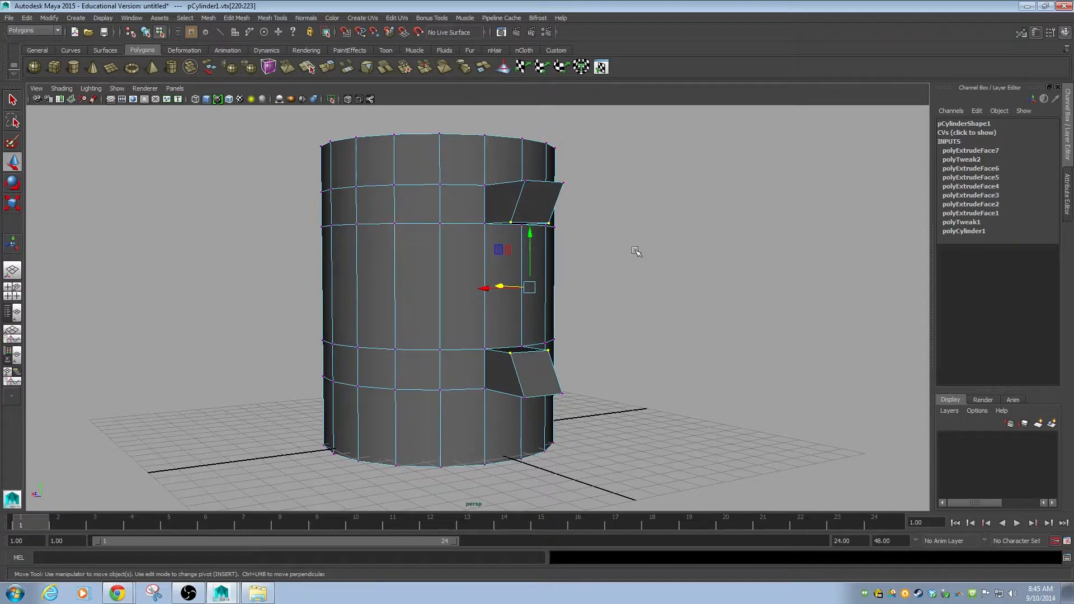
{"action": "key", "text": "F11"}
{"action": "left_click", "coordinate": [535, 205]}
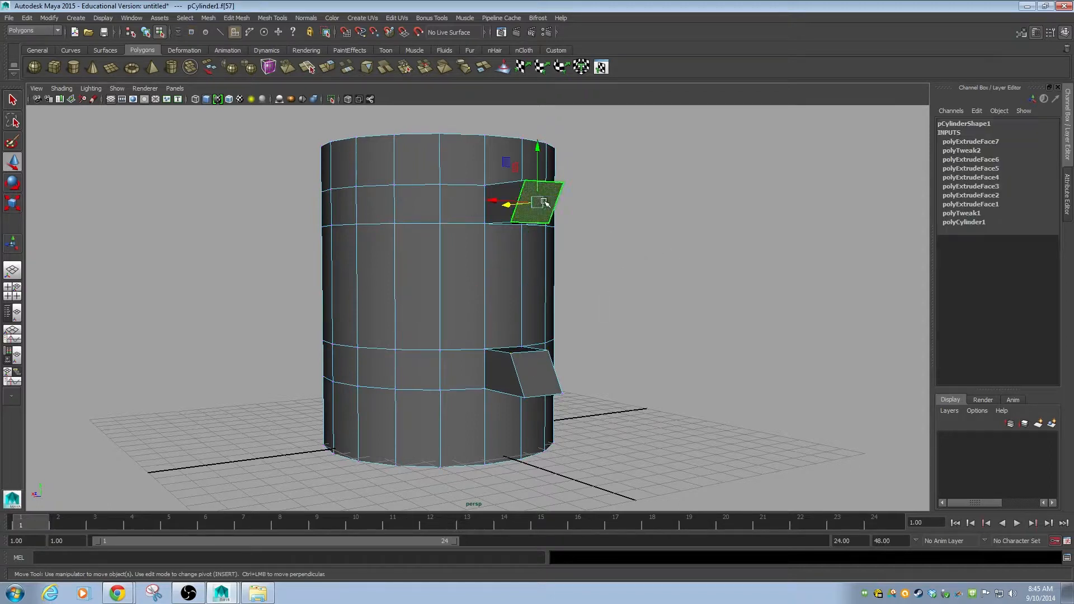
{"action": "left_click", "coordinate": [273, 17]}
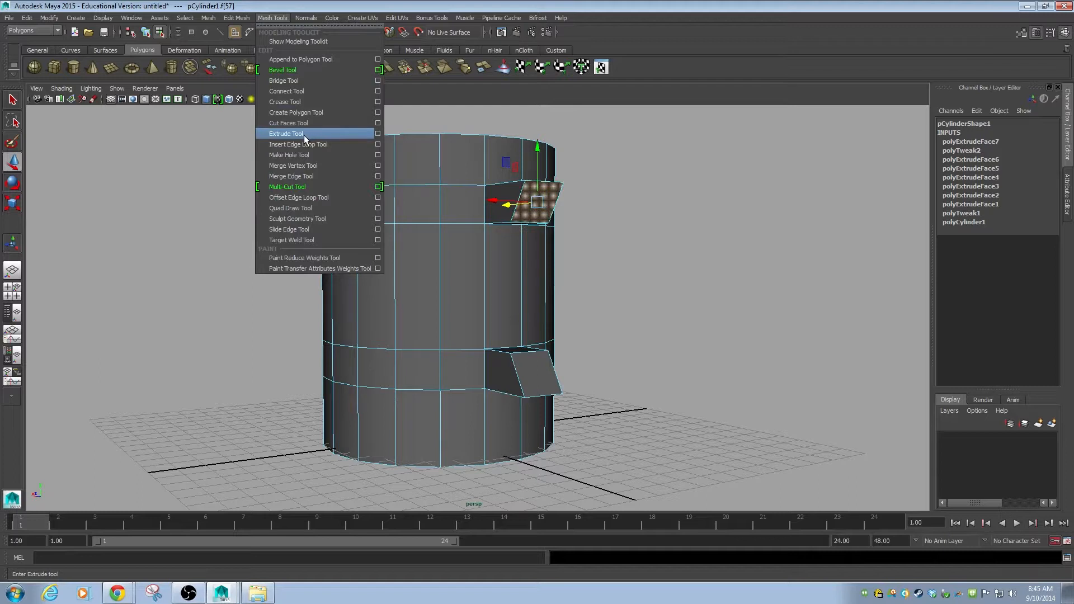
{"action": "mouse_move", "coordinate": [237, 18]}
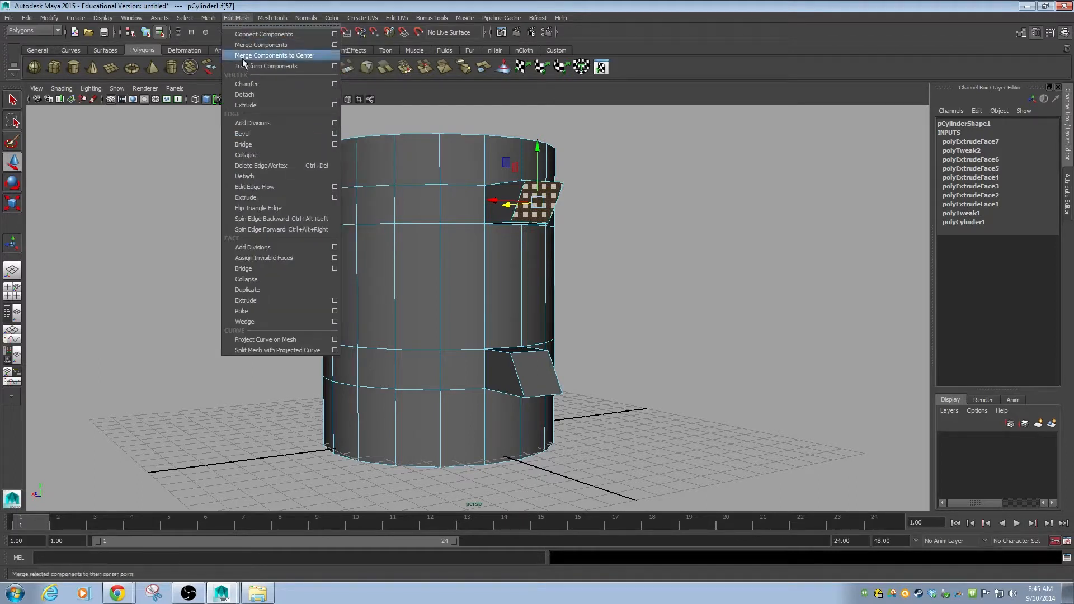
{"action": "left_click", "coordinate": [268, 301]}
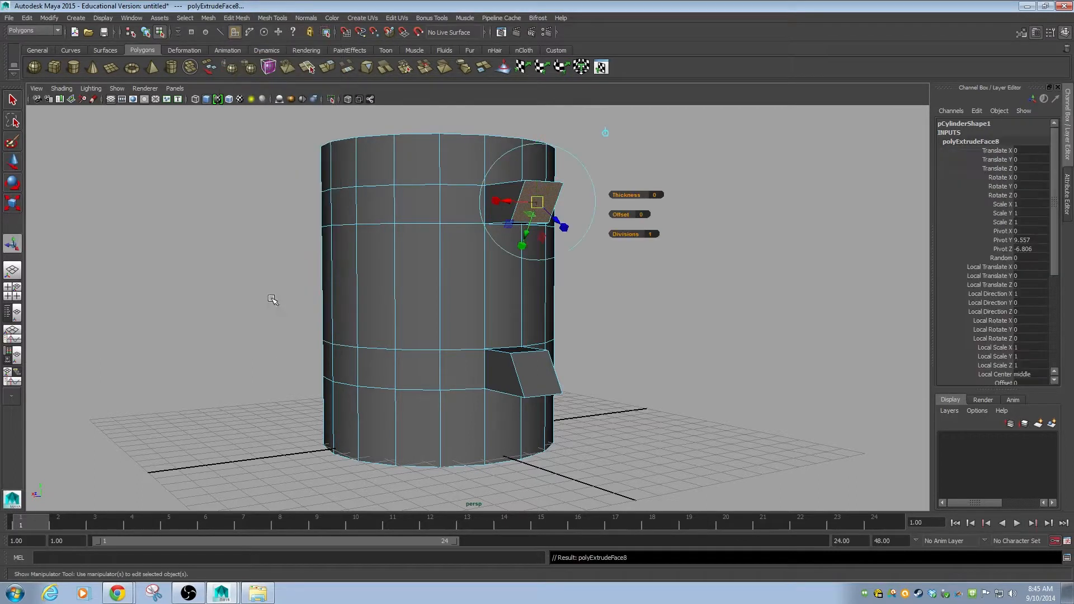
{"action": "left_click_drag", "start_coordinate": [553, 216], "coordinate": [518, 280]}
{"action": "key", "text": "w"}
{"action": "left_click_drag", "start_coordinate": [479, 190], "coordinate": [606, 309]}
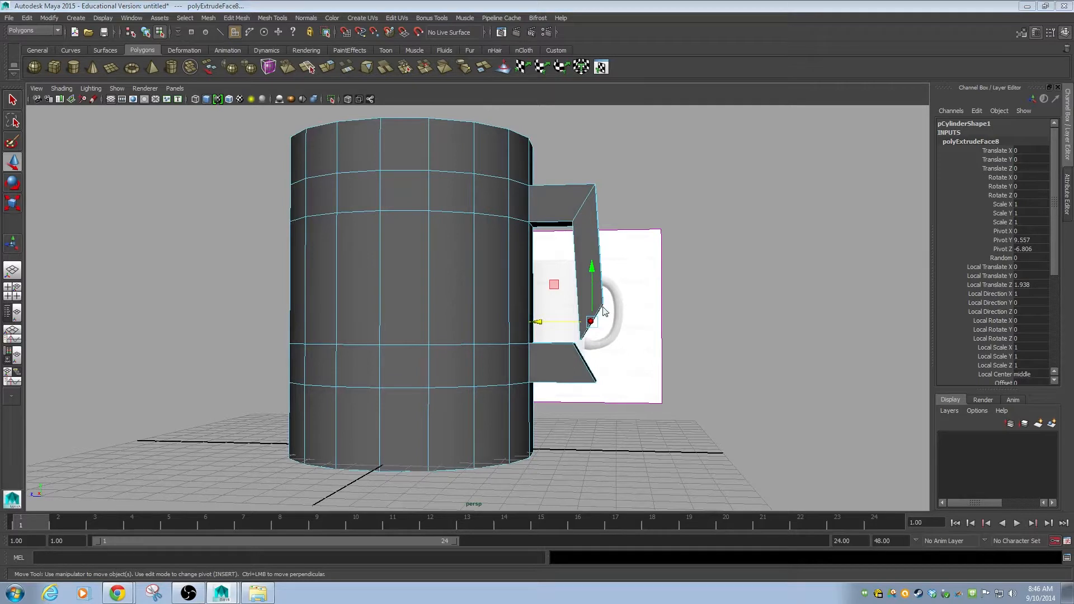
Move the outer end vertices of the descending handle section down and outward to follow the reference handle in the side view.
{"action": "key", "text": "space"}
{"action": "key", "text": "space"}
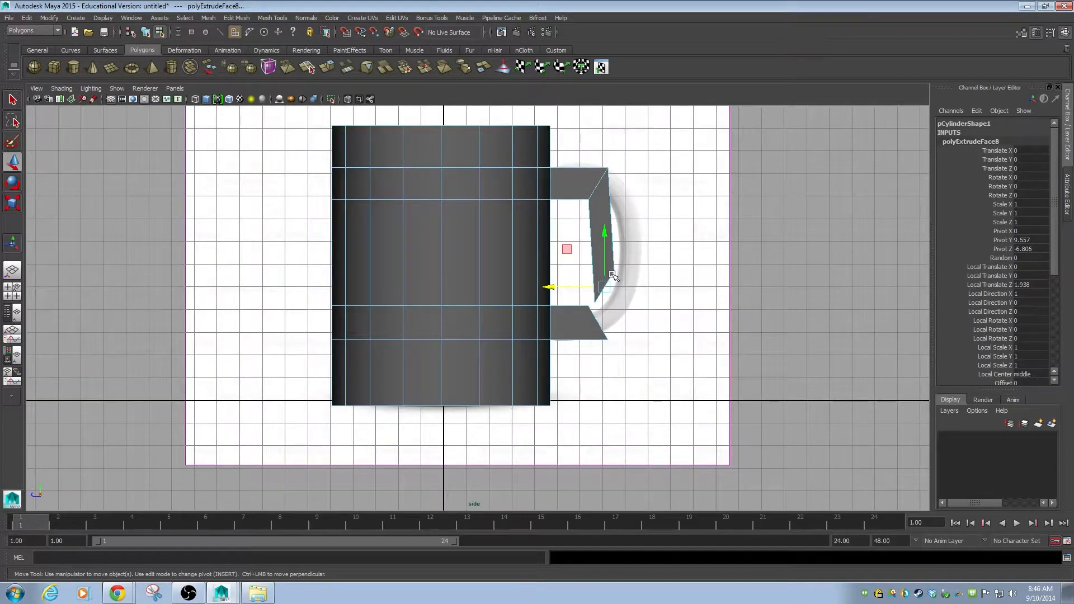
{"action": "key", "text": "F9"}
{"action": "left_click_drag", "start_coordinate": [643, 259], "coordinate": [624, 313]}
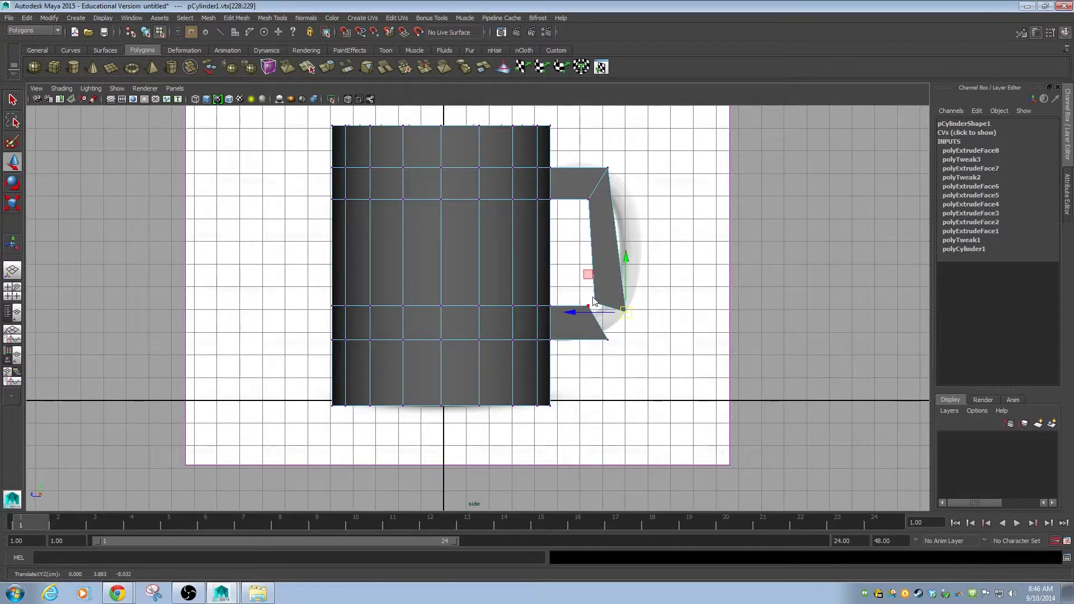
Delete the facing end faces of the descending handle section and the lower stub to open both ends.
{"action": "key", "text": "space"}
{"action": "key", "text": "space"}
{"action": "left_click_drag", "start_coordinate": [597, 309], "coordinate": [522, 293], "text": "alt"}
{"action": "right_click_drag", "start_coordinate": [523, 292], "coordinate": [769, 310], "text": "alt"}
{"action": "left_click_drag", "start_coordinate": [609, 294], "coordinate": [596, 288], "text": "alt"}
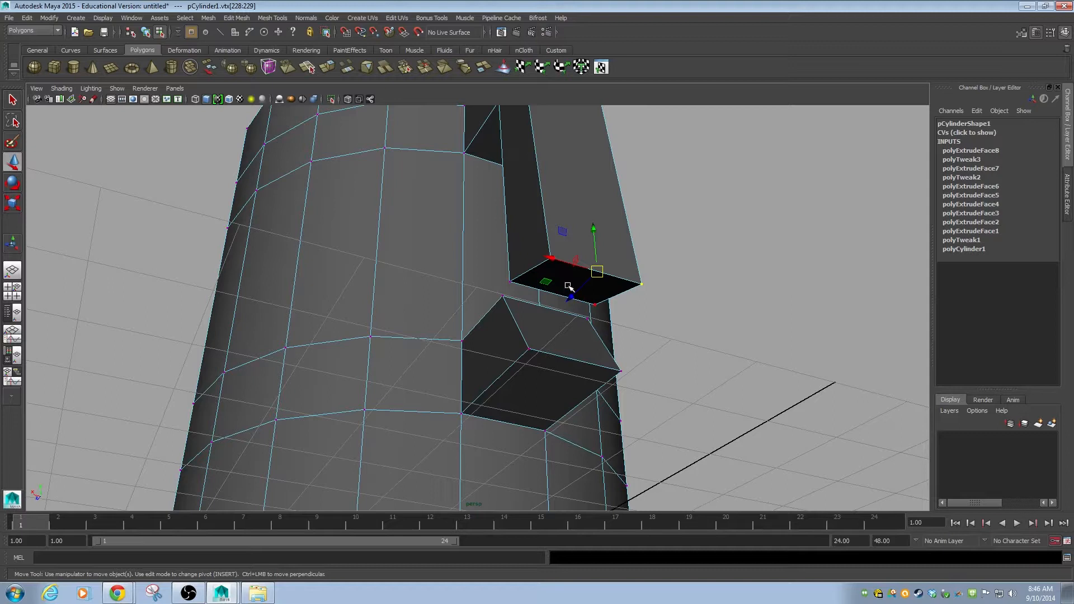
{"action": "key", "text": "F11"}
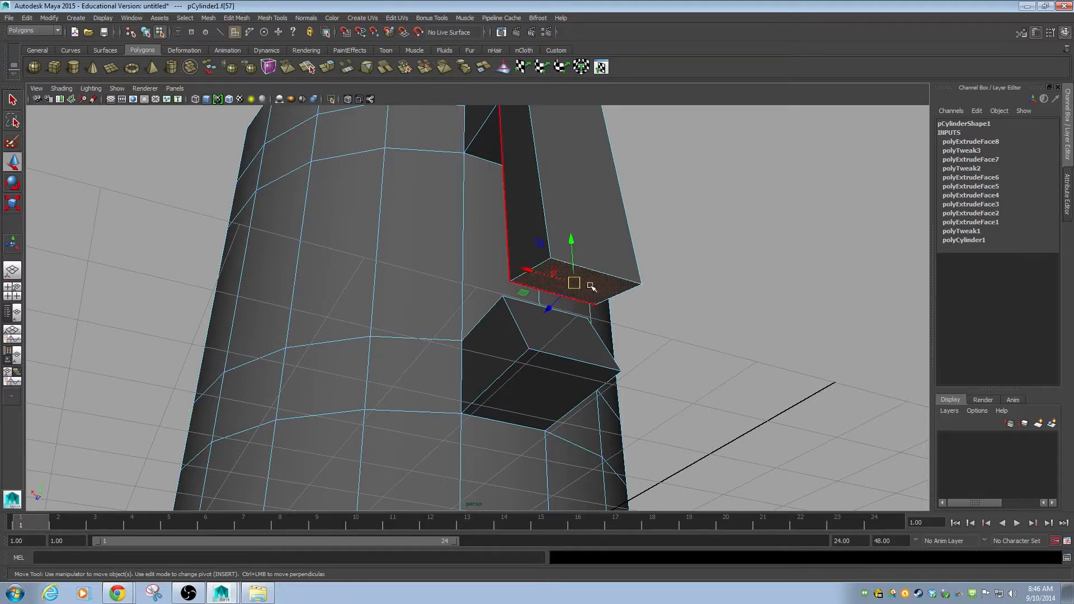
{"action": "left_click", "coordinate": [588, 285]}
{"action": "left_click_drag", "start_coordinate": [569, 281], "coordinate": [634, 200], "text": "alt"}
{"action": "left_click", "coordinate": [623, 200]}
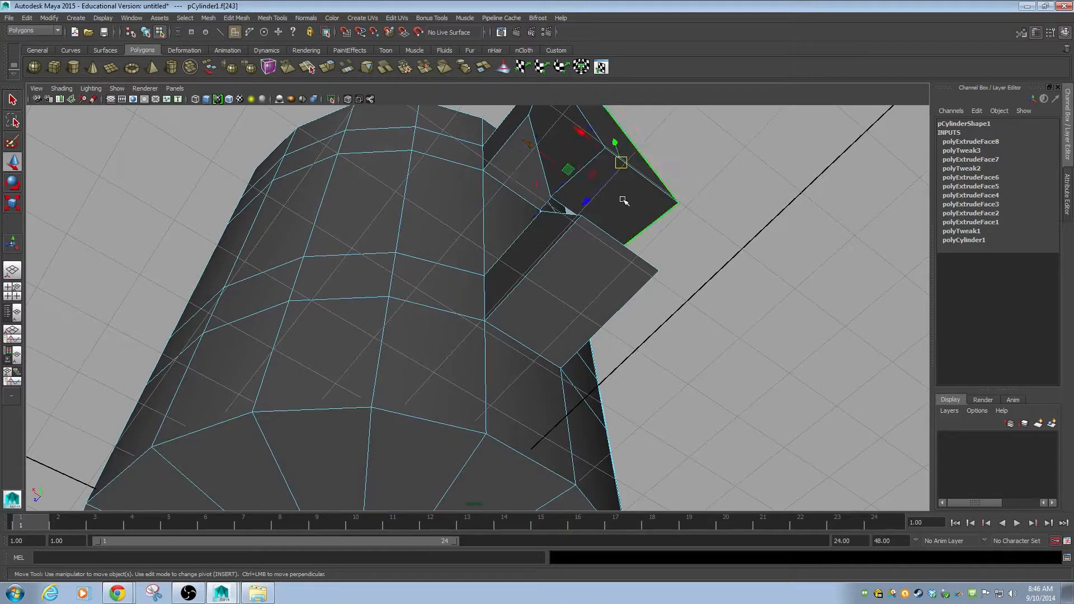
{"action": "left_click_drag", "start_coordinate": [635, 213], "coordinate": [334, 271], "text": "alt"}
{"action": "left_click", "coordinate": [447, 242]}
{"action": "left_click", "coordinate": [282, 393]}
{"action": "left_click_drag", "start_coordinate": [255, 400], "coordinate": [289, 392], "text": "alt"}
{"action": "left_click", "coordinate": [327, 439]}
{"action": "left_click", "coordinate": [283, 366]}
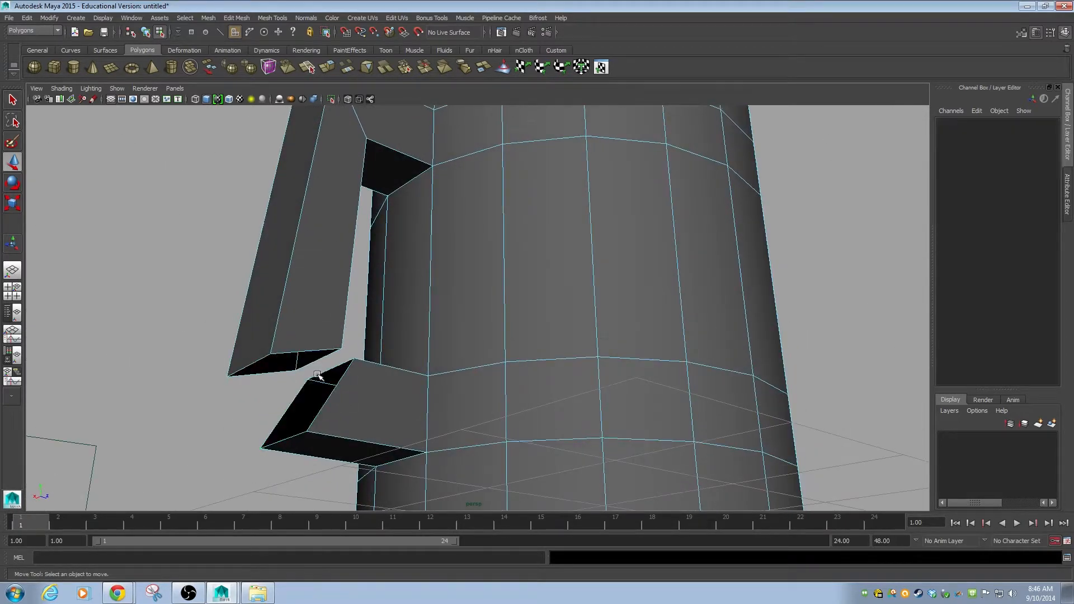
Try deleting one horizontal edge on the mug wall, level with the top of the lower handle stub.
{"action": "left_click_drag", "start_coordinate": [286, 385], "coordinate": [399, 343], "text": "alt"}
{"action": "middle_click_drag", "start_coordinate": [707, 377], "coordinate": [554, 384], "text": "alt"}
{"action": "left_click_drag", "start_coordinate": [554, 384], "coordinate": [525, 405], "text": "alt"}
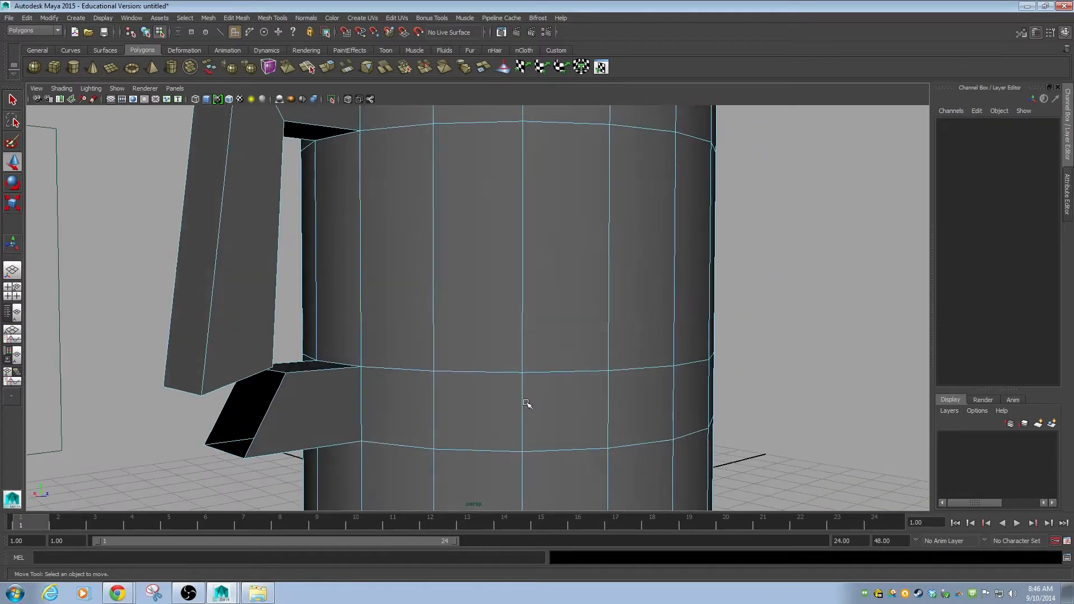
{"action": "key", "text": "F10"}
{"action": "left_click", "coordinate": [491, 372]}
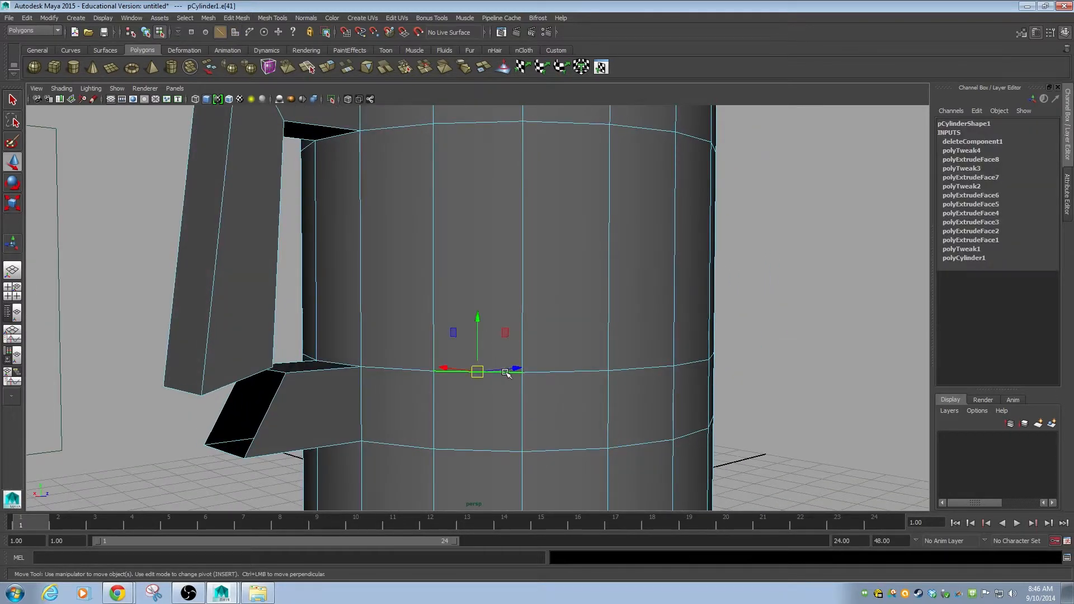
{"action": "key", "text": "Delete"}
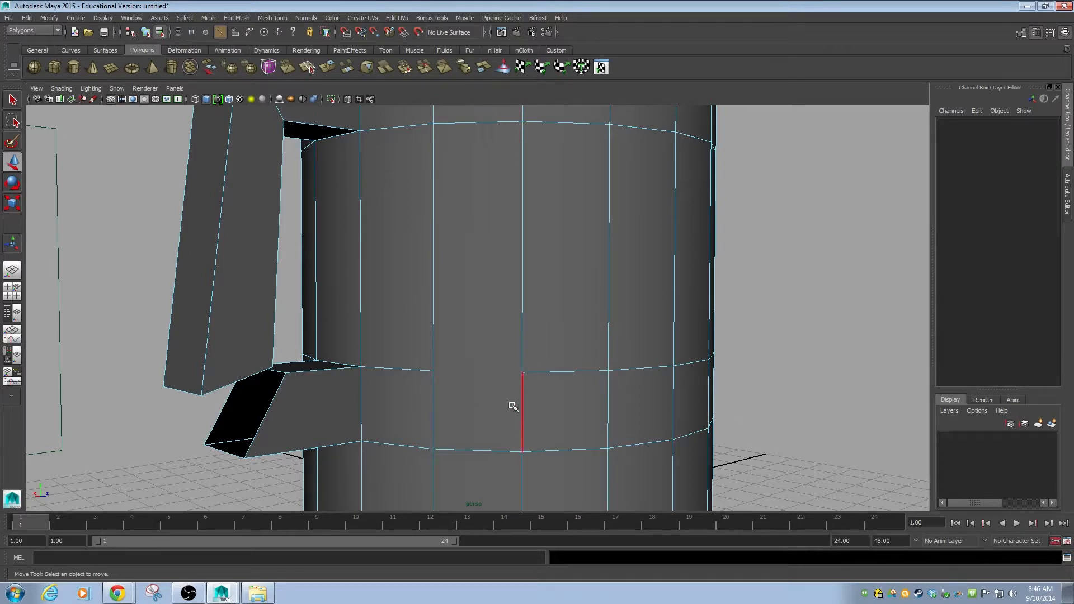
Select the merged wall face, then try moving the vertex at the deleted edge's end away from its position.
{"action": "key", "text": "F11"}
{"action": "left_click", "coordinate": [500, 338]}
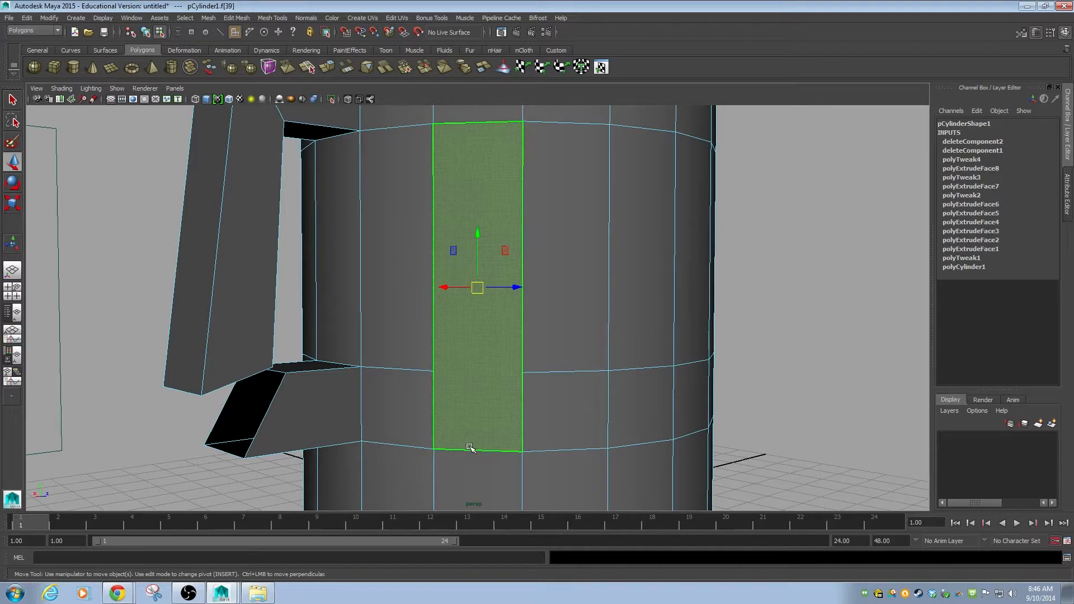
{"action": "key", "text": "F9"}
{"action": "left_click_drag", "start_coordinate": [503, 352], "coordinate": [341, 336]}
{"action": "left_click_drag", "start_coordinate": [335, 363], "coordinate": [454, 379], "text": "alt"}
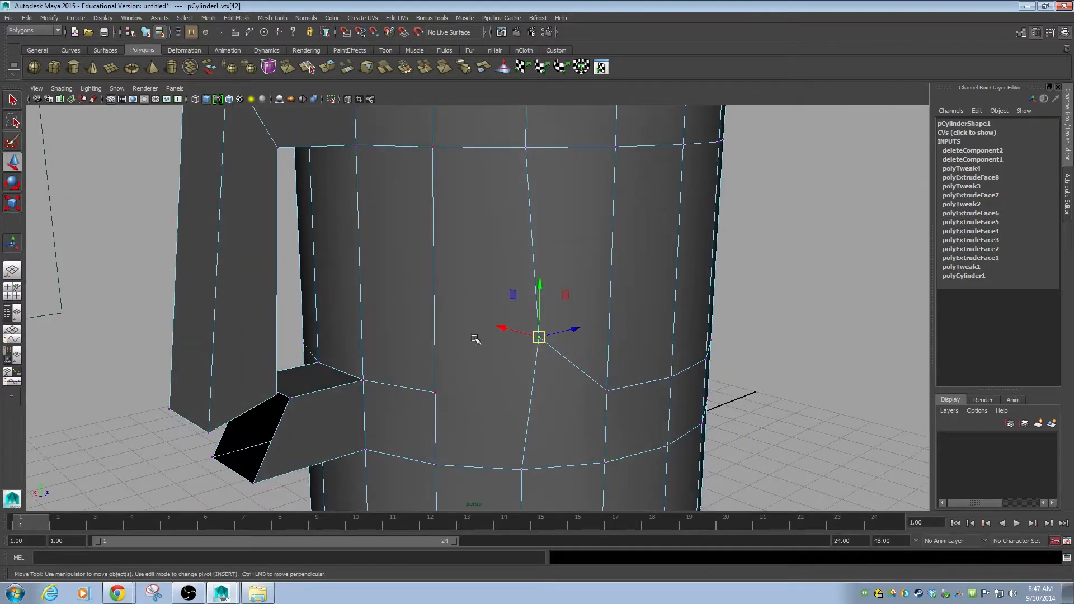
Undo the vertex move and the edge deletion on the mug wall.
{"action": "left_click_drag", "start_coordinate": [502, 344], "coordinate": [467, 369], "text": "alt"}
{"action": "key", "text": "ctrl+z"}
{"action": "key", "text": "ctrl+z"}
{"action": "key", "text": "ctrl+z"}
{"action": "key", "text": "ctrl+z"}
{"action": "key", "text": "ctrl+z"}
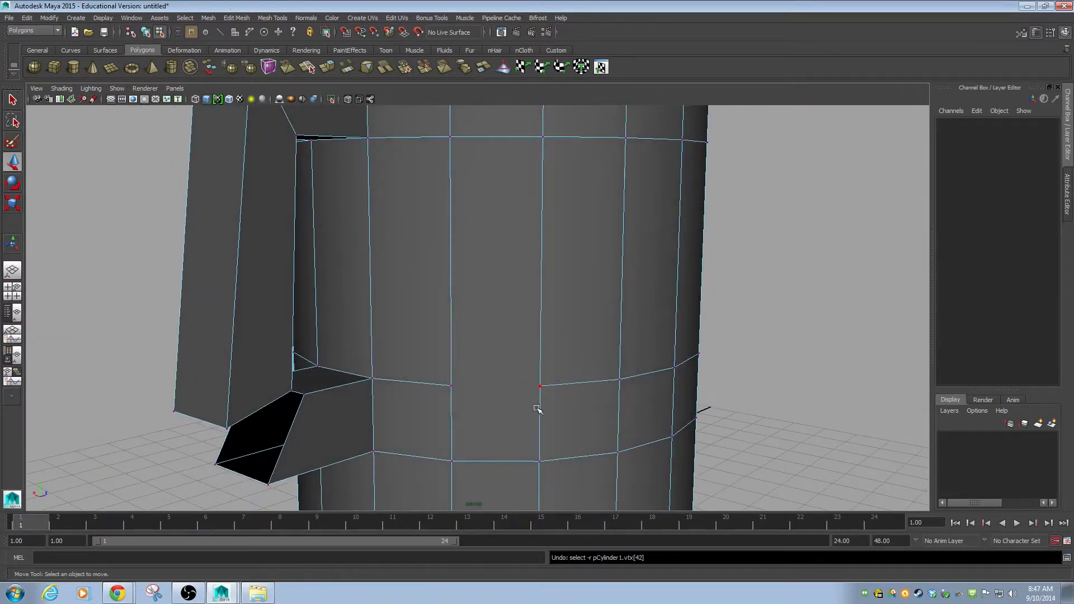
{"action": "key", "text": "ctrl+z"}
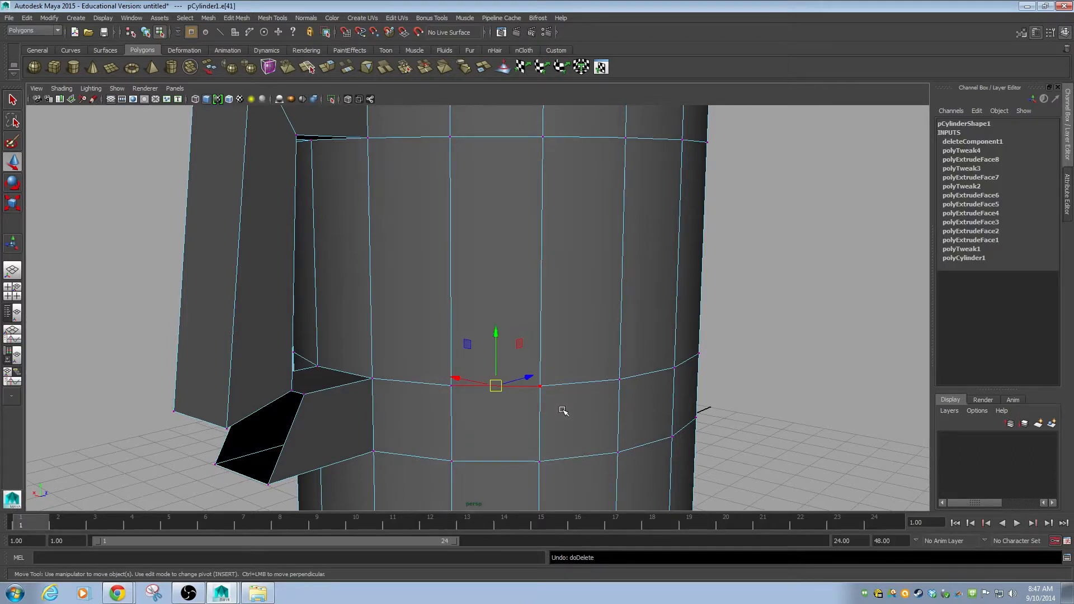
Merge the inner corner vertices of the descending handle section into the matching lower stub vertices using the Merge Vertex Tool.
{"action": "left_click_drag", "start_coordinate": [485, 440], "coordinate": [501, 435], "text": "alt"}
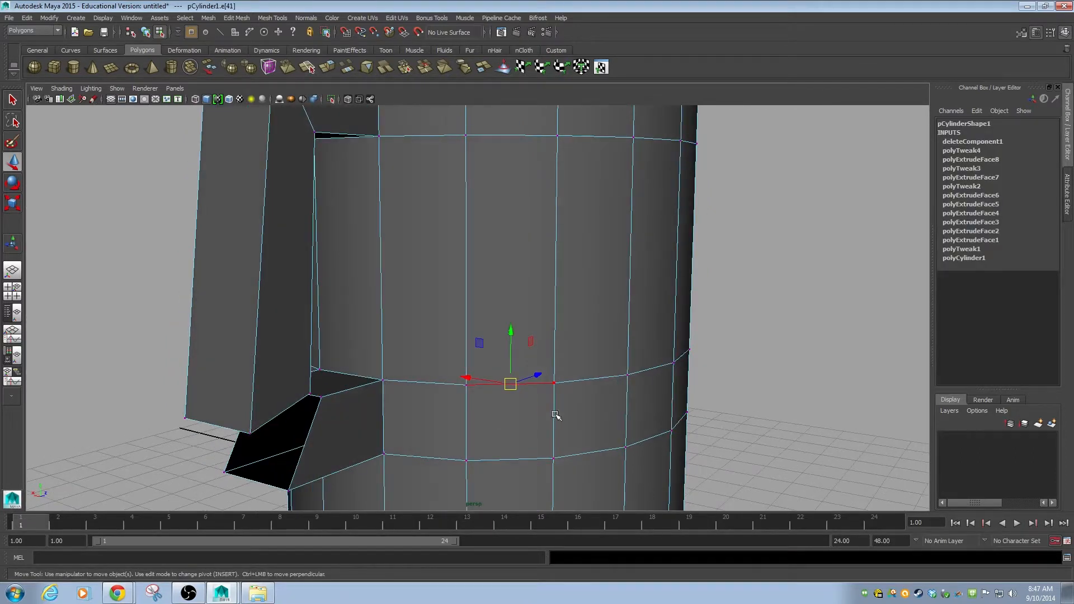
{"action": "key", "text": "ctrl+z"}
{"action": "left_click", "coordinate": [557, 392]}
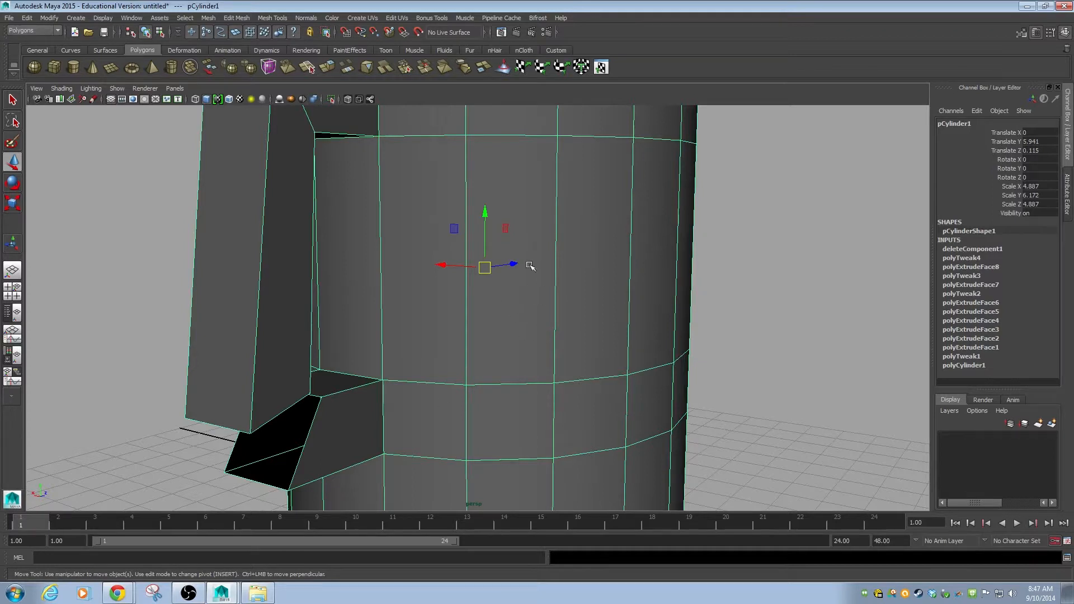
{"action": "left_click_drag", "start_coordinate": [362, 414], "coordinate": [508, 401], "text": "alt"}
{"action": "left_click_drag", "start_coordinate": [629, 387], "coordinate": [553, 422], "text": "alt"}
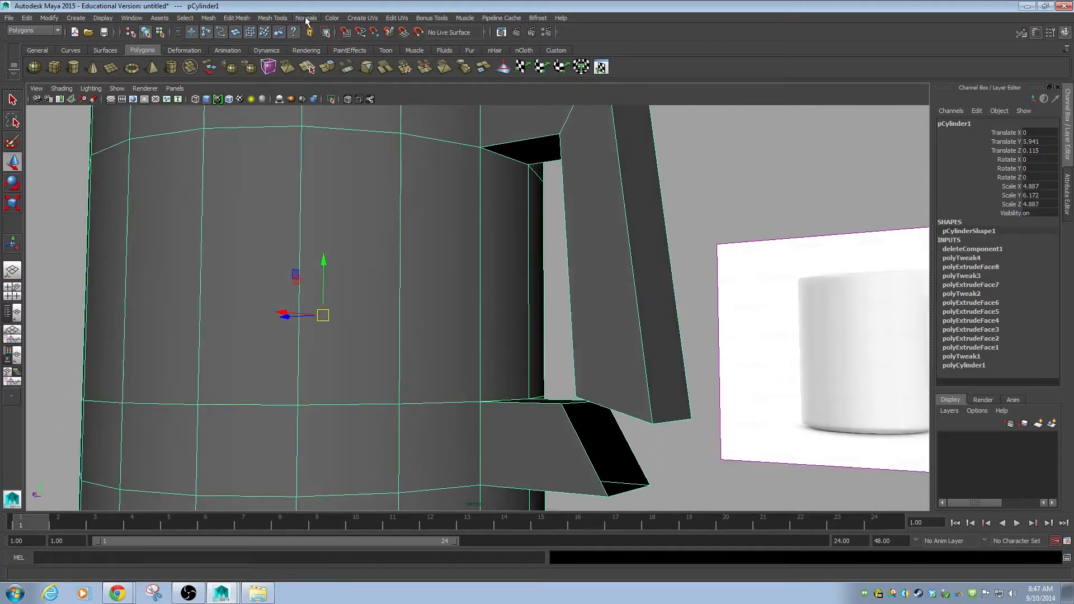
{"action": "left_click_drag", "start_coordinate": [568, 407], "coordinate": [547, 371], "text": "alt"}
{"action": "left_click", "coordinate": [237, 18]}
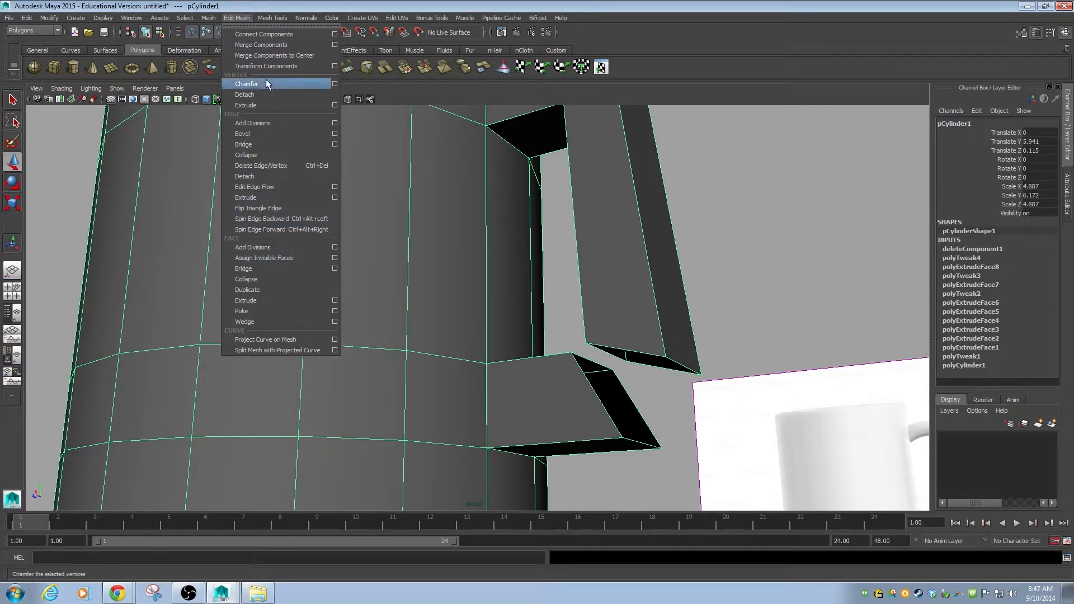
{"action": "mouse_move", "coordinate": [277, 19]}
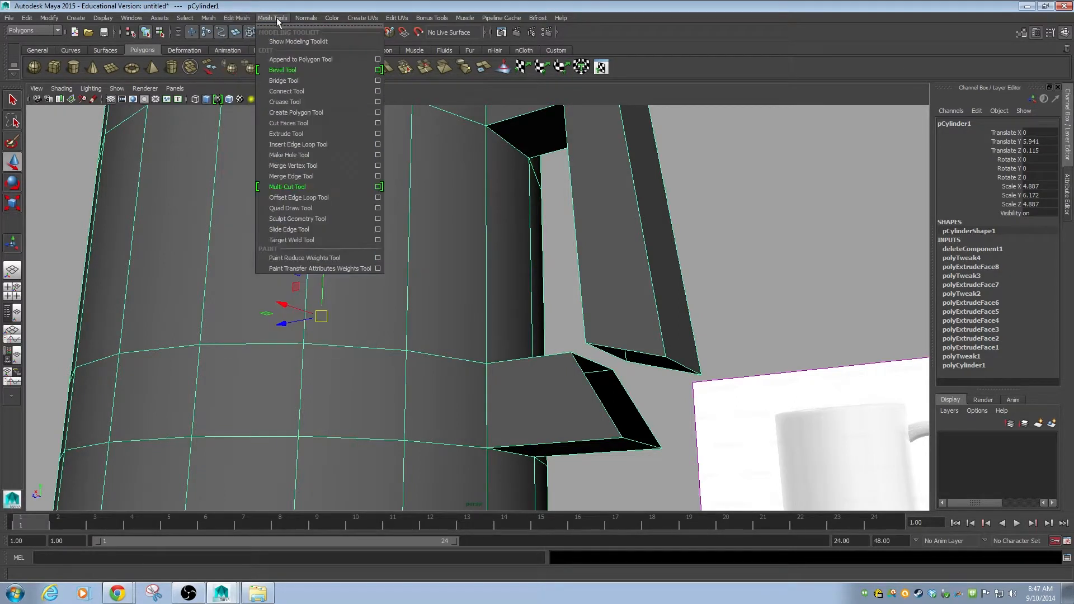
{"action": "left_click", "coordinate": [293, 165]}
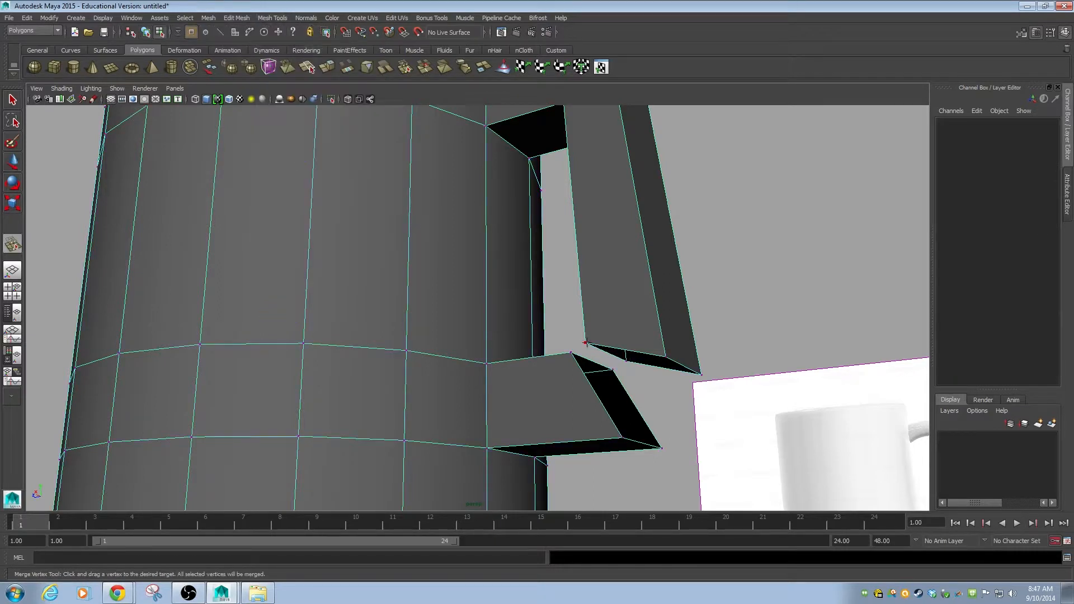
{"action": "left_click_drag", "start_coordinate": [571, 350], "coordinate": [613, 369]}
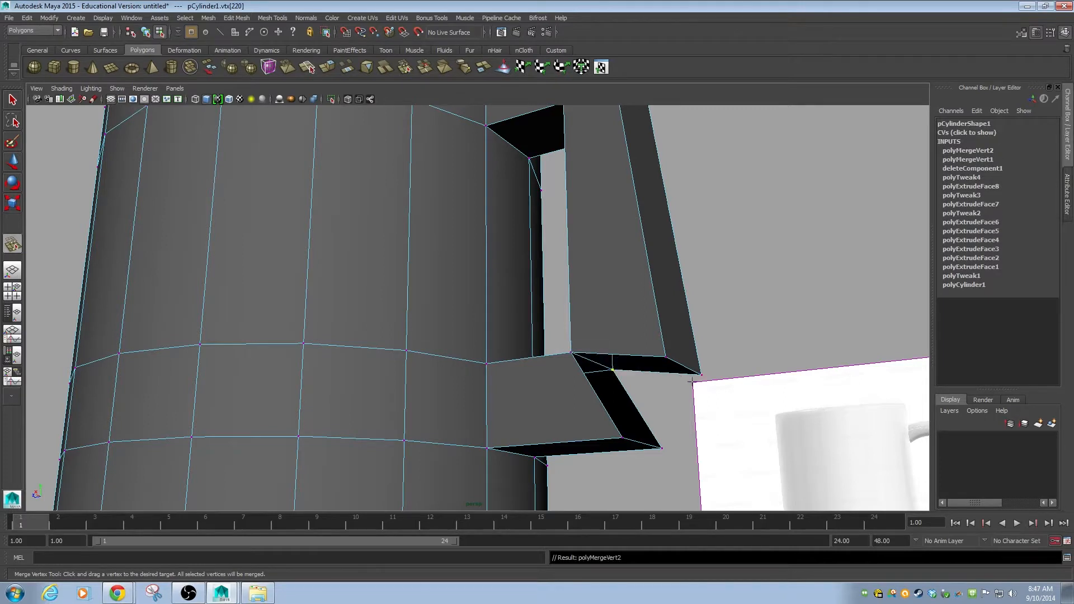
Merge the outer corner vertices of the descending handle section into the lower stub's outer corner vertices.
{"action": "left_click_drag", "start_coordinate": [702, 375], "coordinate": [698, 396]}
{"action": "left_click_drag", "start_coordinate": [674, 439], "coordinate": [661, 447]}
{"action": "left_click_drag", "start_coordinate": [666, 357], "coordinate": [643, 454]}
{"action": "right_click_drag", "start_coordinate": [729, 434], "coordinate": [379, 373], "text": "alt"}
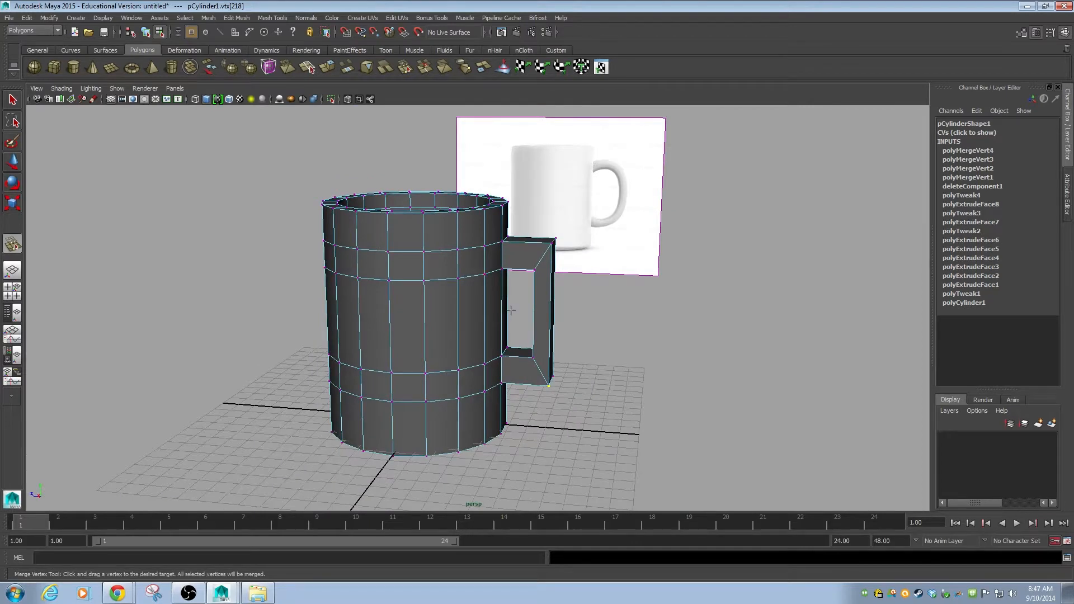
Undo all the vertex merges between the descending handle section and the lower stub.
{"action": "key", "text": "ctrl+z"}
{"action": "key", "text": "ctrl+z"}
{"action": "key", "text": "ctrl+z"}
{"action": "key", "text": "ctrl+z"}
{"action": "key", "text": "ctrl+z"}
{"action": "key", "text": "ctrl+z"}
{"action": "key", "text": "ctrl+z"}
{"action": "key", "text": "ctrl+z"}
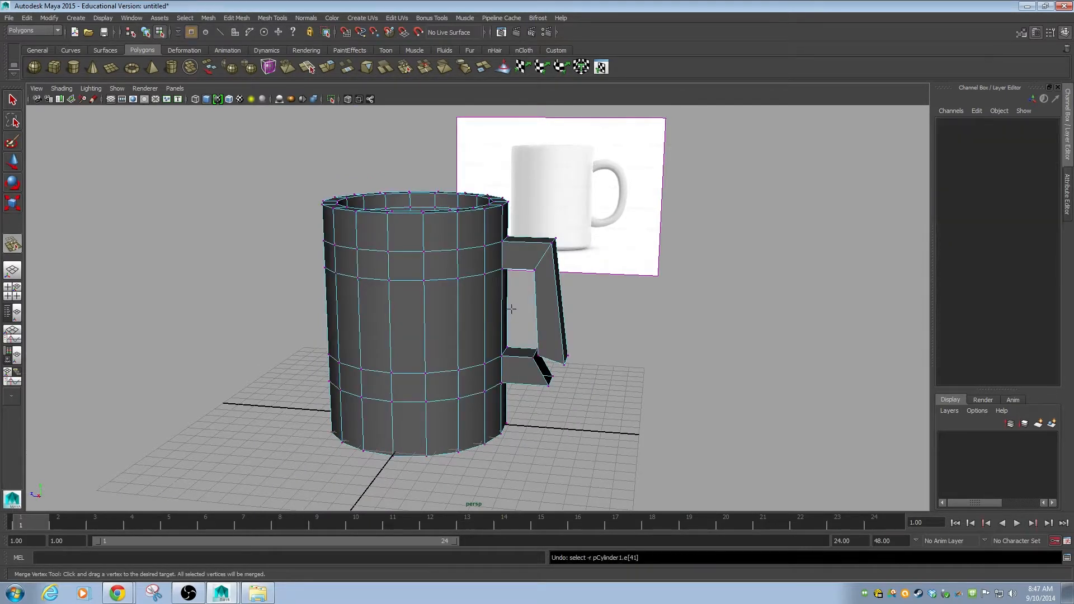
Undo the end-face deletion and the descending section's adjustments and extrusion, back to two separate handle stubs.
{"action": "key", "text": "ctrl+z"}
{"action": "key", "text": "ctrl+z"}
{"action": "key", "text": "ctrl+z"}
{"action": "key", "text": "ctrl+z"}
{"action": "key", "text": "ctrl+z"}
{"action": "key", "text": "ctrl+z"}
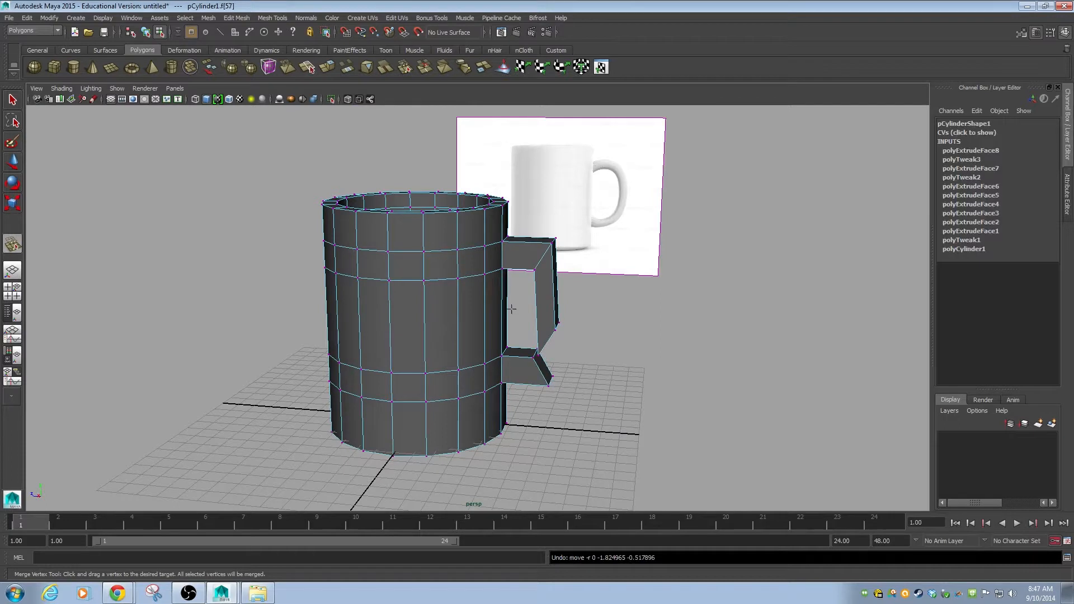
{"action": "key", "text": "ctrl+z"}
{"action": "key", "text": "ctrl+z"}
{"action": "key", "text": "ctrl+z"}
{"action": "key", "text": "ctrl+z"}
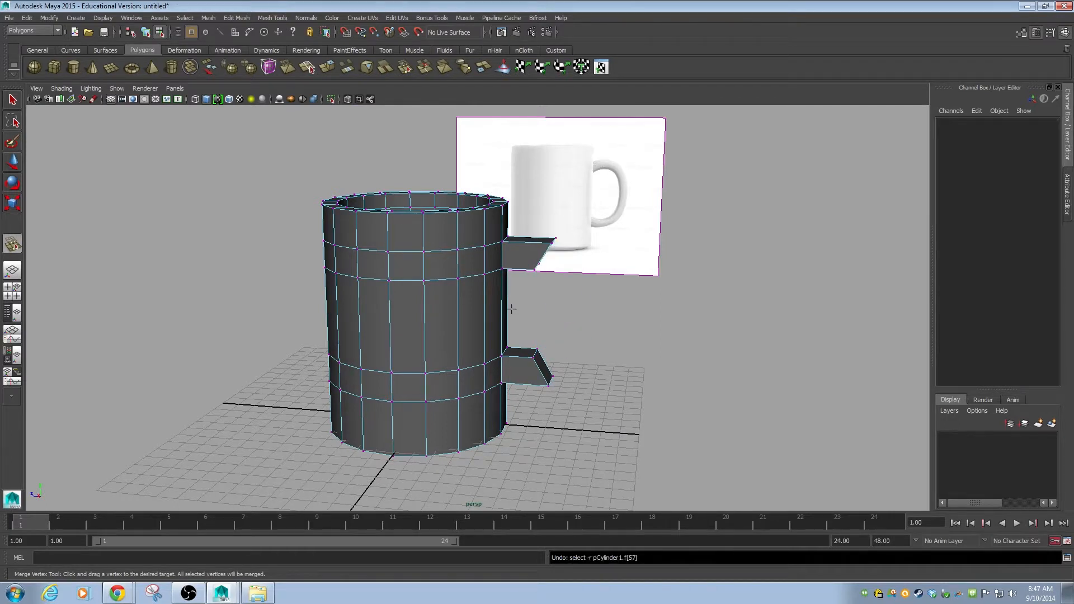
Delete the outer end faces of the upper and lower handle stubs to open both ends.
{"action": "left_click_drag", "start_coordinate": [569, 259], "coordinate": [431, 260], "text": "alt"}
{"action": "right_click_drag", "start_coordinate": [432, 260], "coordinate": [664, 293], "text": "alt"}
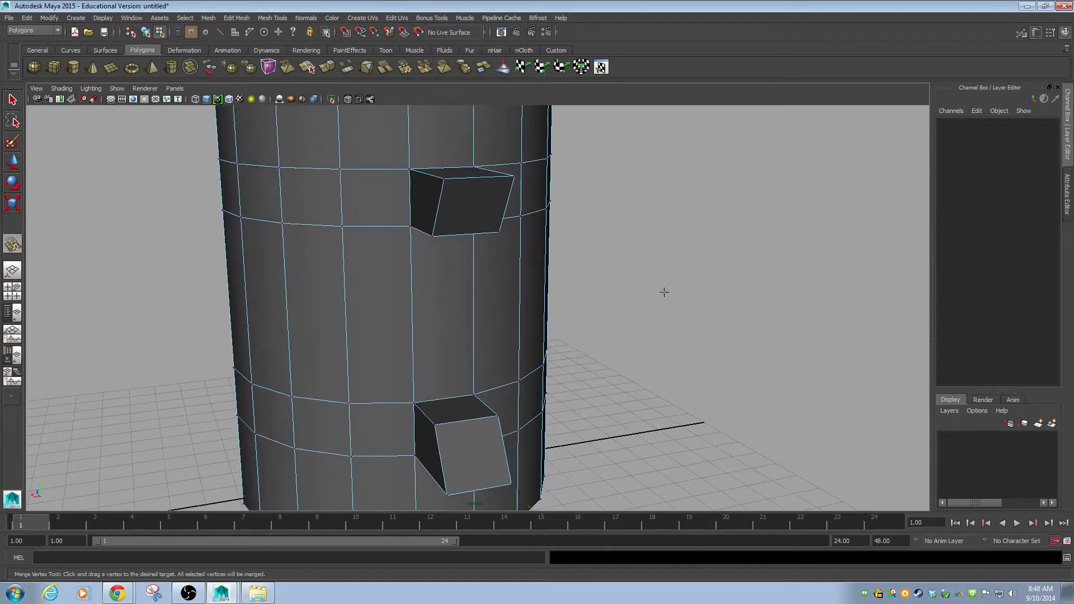
{"action": "key", "text": "w"}
{"action": "left_click", "coordinate": [466, 206]}
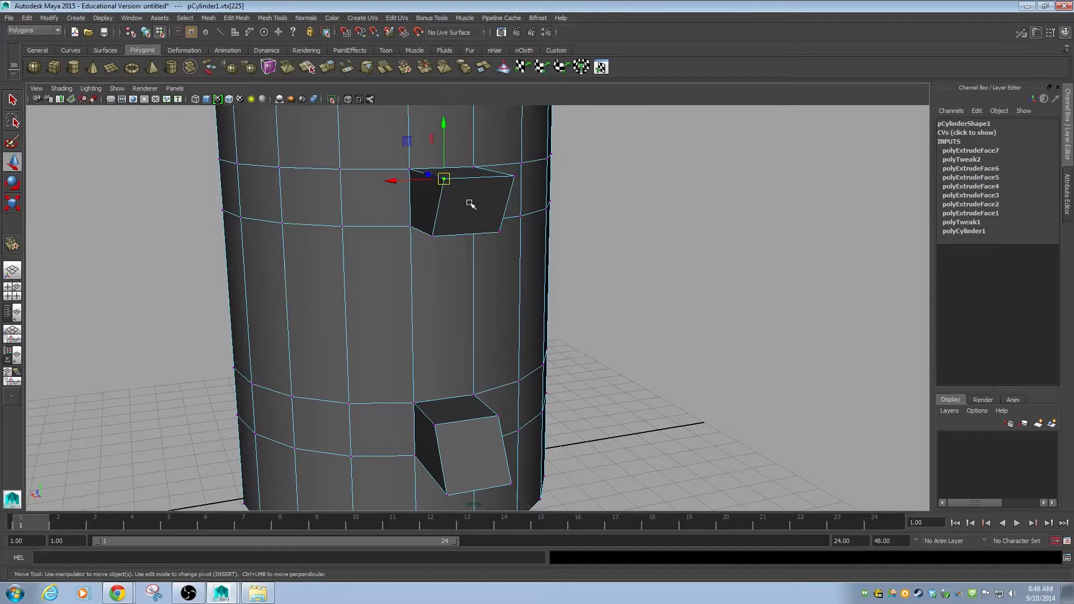
{"action": "key", "text": "F11"}
{"action": "left_click", "coordinate": [479, 209]}
{"action": "left_click_drag", "start_coordinate": [475, 207], "coordinate": [500, 236]}
{"action": "key", "text": "ctrl+z"}
{"action": "left_click_drag", "start_coordinate": [456, 314], "coordinate": [526, 316], "text": "alt"}
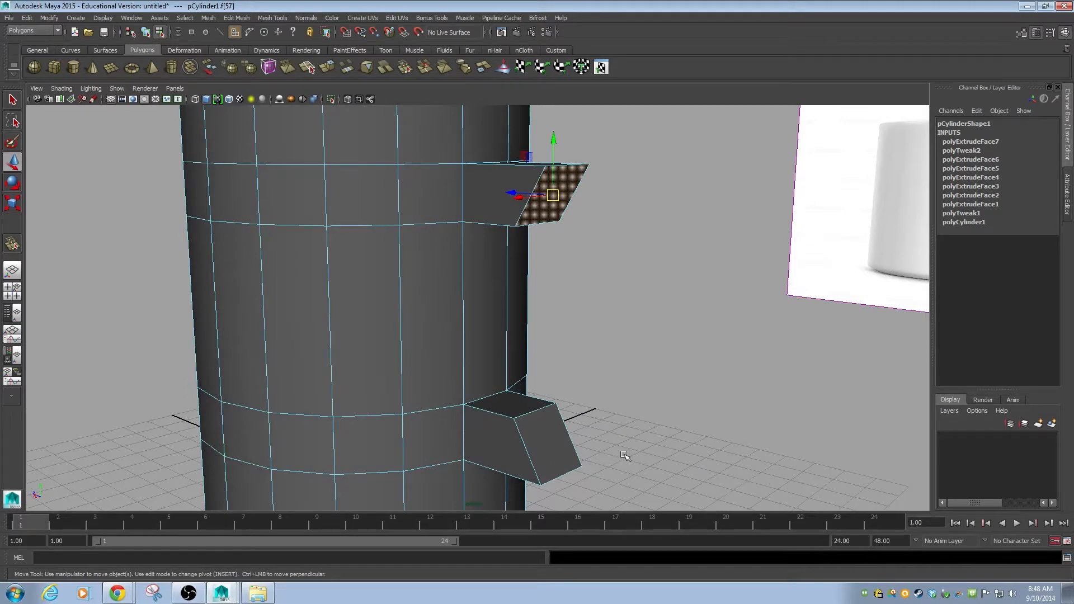
{"action": "left_click", "coordinate": [531, 442], "text": "shift"}
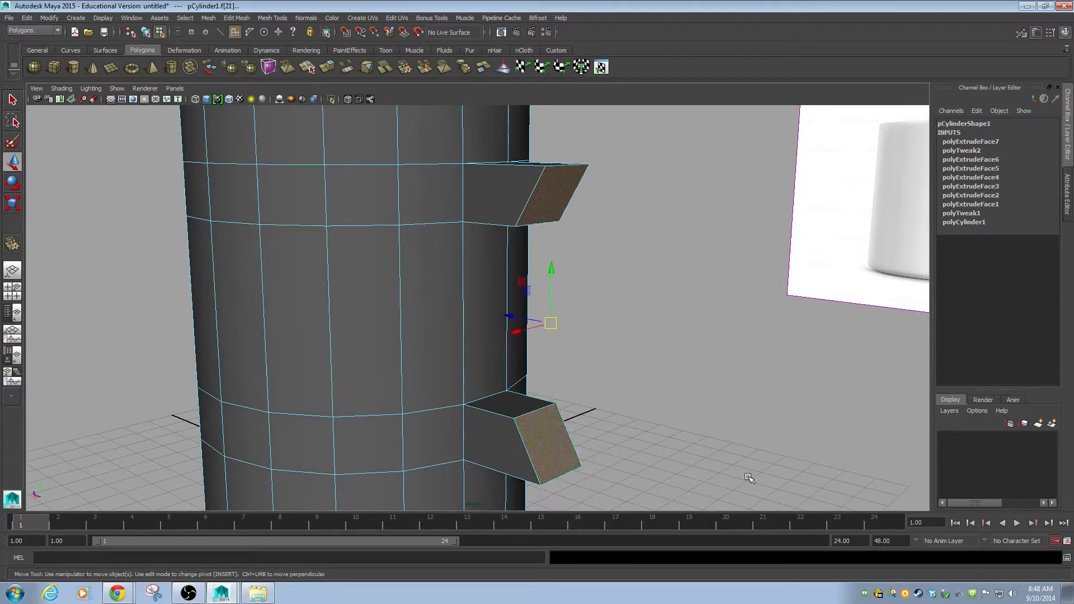
{"action": "key", "text": "Delete"}
Select the lower stub's upper opening edge together with the upper stub's lower opening edge.
{"action": "left_click_drag", "start_coordinate": [648, 396], "coordinate": [441, 405], "text": "alt"}
{"action": "middle_click_drag", "start_coordinate": [441, 404], "coordinate": [540, 370], "text": "alt"}
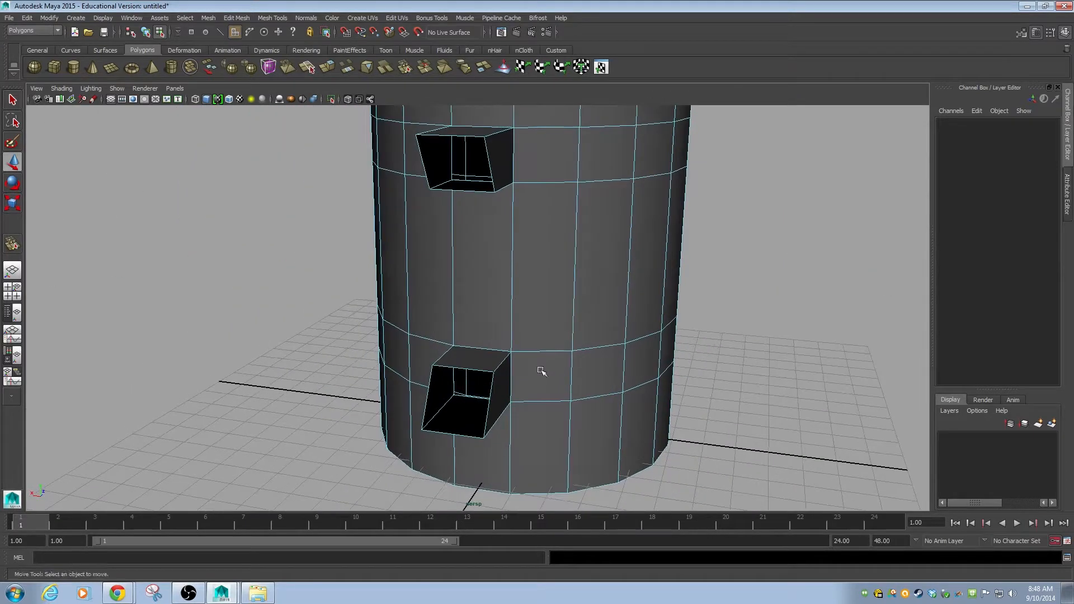
{"action": "right_click_drag", "start_coordinate": [540, 370], "coordinate": [504, 384], "text": "alt"}
{"action": "mouse_move", "coordinate": [503, 383]}
{"action": "left_mouse_down", "text": "alt"}
{"action": "mouse_move", "coordinate": [582, 377]}
{"action": "mouse_move", "coordinate": [494, 376]}
{"action": "left_mouse_up", "text": "alt"}
{"action": "right_click_drag", "start_coordinate": [494, 376], "coordinate": [573, 412], "text": "alt"}
{"action": "left_click_drag", "start_coordinate": [573, 412], "coordinate": [604, 391], "text": "alt"}
{"action": "middle_click_drag", "start_coordinate": [604, 391], "coordinate": [594, 437], "text": "alt"}
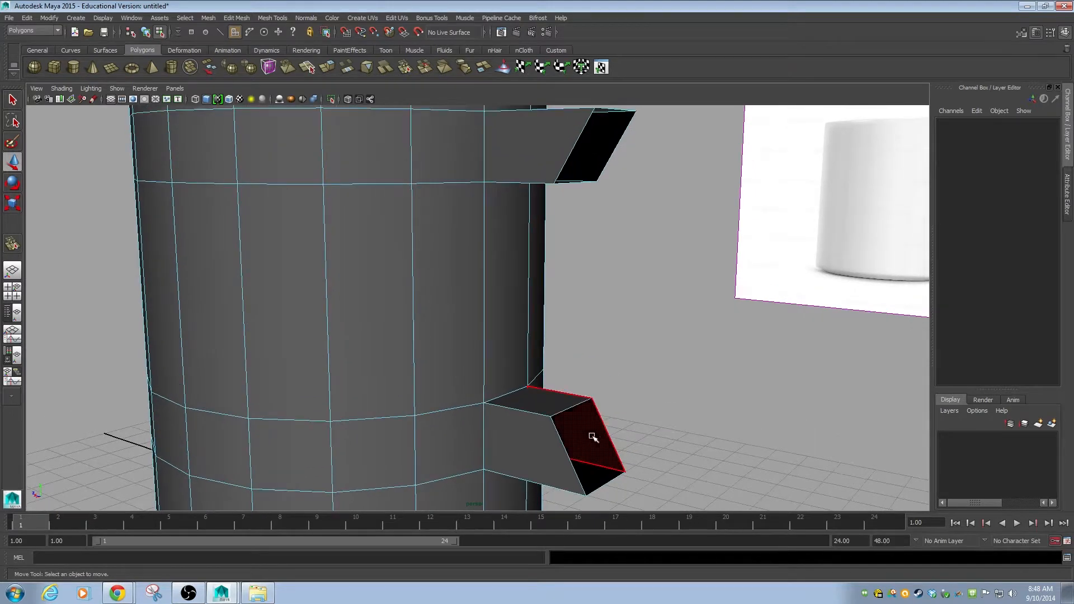
{"action": "left_click", "coordinate": [571, 406]}
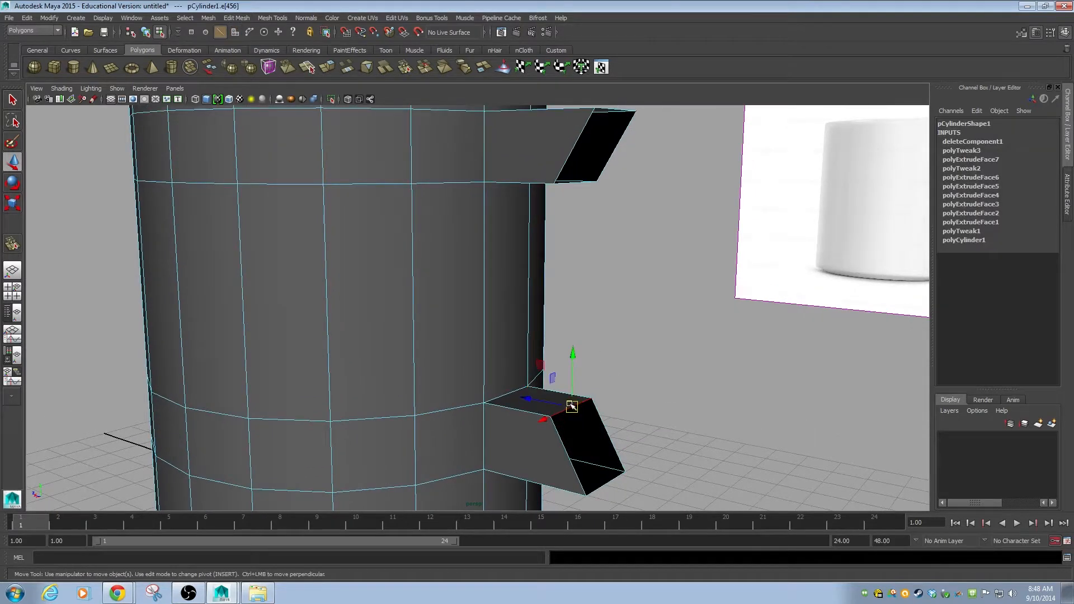
{"action": "left_click", "coordinate": [574, 184], "text": "shift"}
{"action": "left_click_drag", "start_coordinate": [584, 240], "coordinate": [577, 277], "text": "alt"}
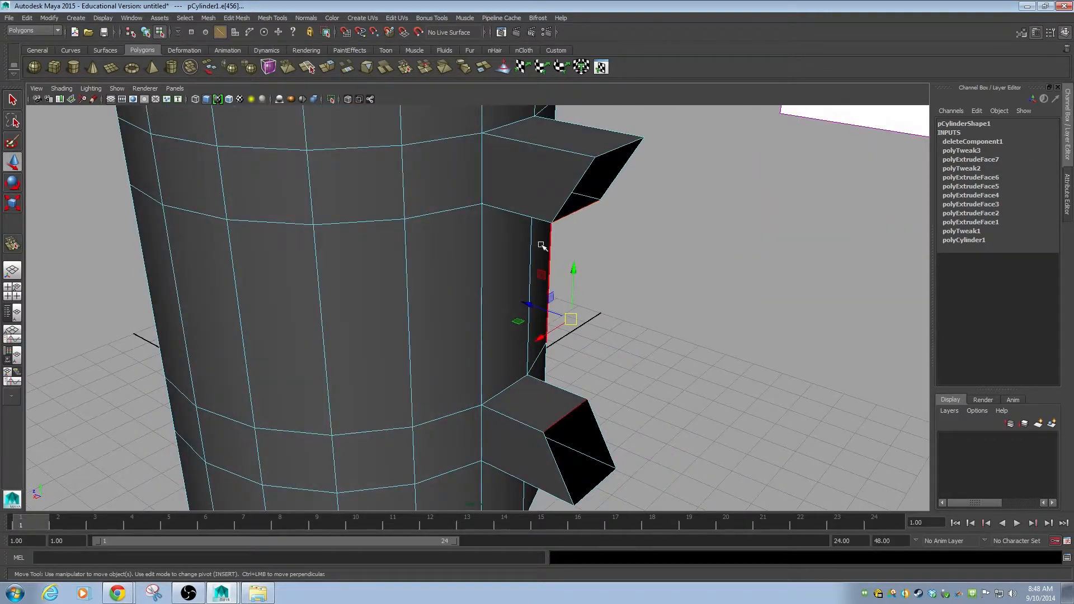
Try bridging the selected edges with a linear path and 5 divisions, and undo the bridge.
{"action": "left_click", "coordinate": [231, 18]}
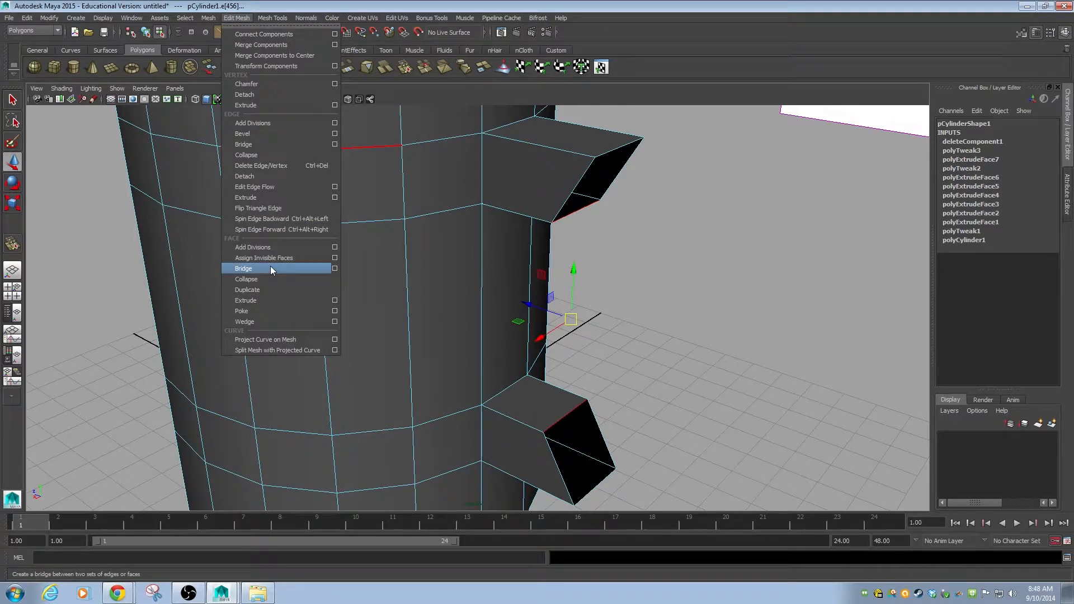
{"action": "left_click", "coordinate": [335, 268]}
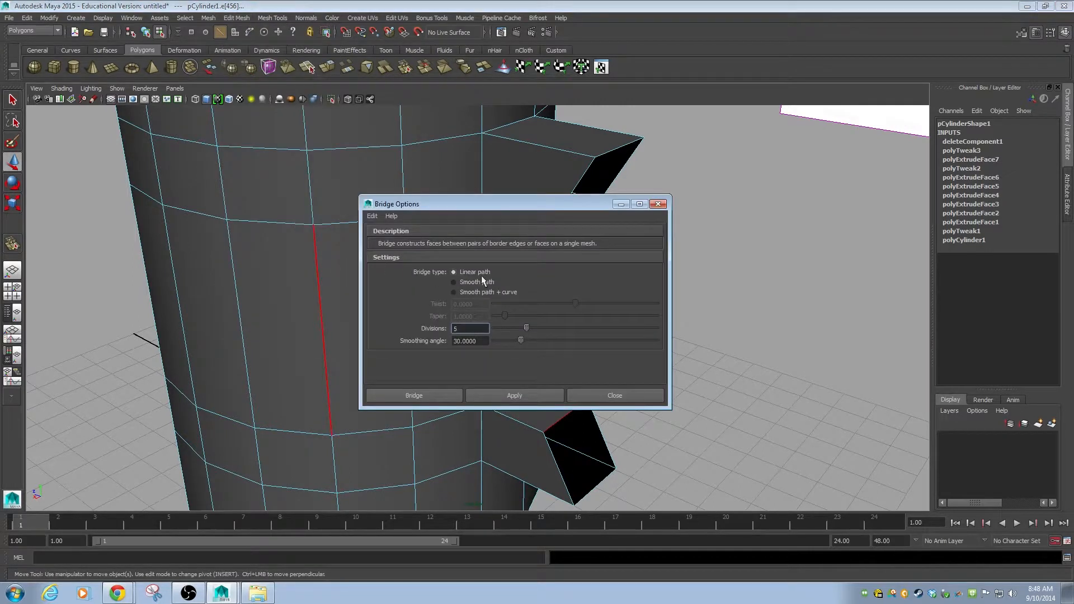
{"action": "left_click_drag", "start_coordinate": [515, 209], "coordinate": [825, 106]}
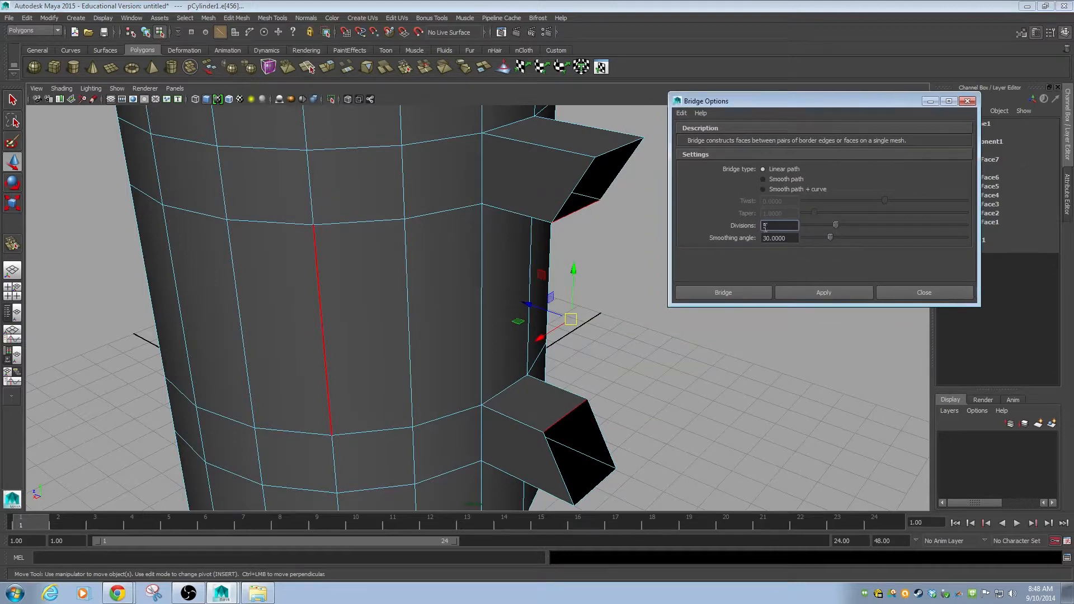
{"action": "left_click", "coordinate": [723, 293]}
{"action": "right_click_drag", "start_coordinate": [567, 217], "coordinate": [671, 336], "text": "alt"}
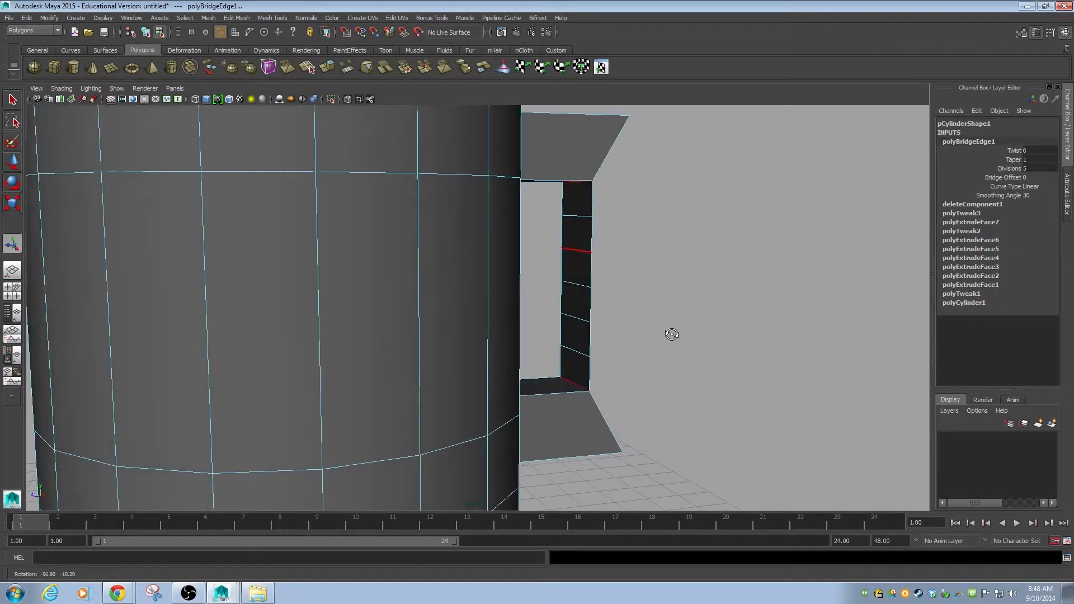
{"action": "key", "text": "ctrl+z"}
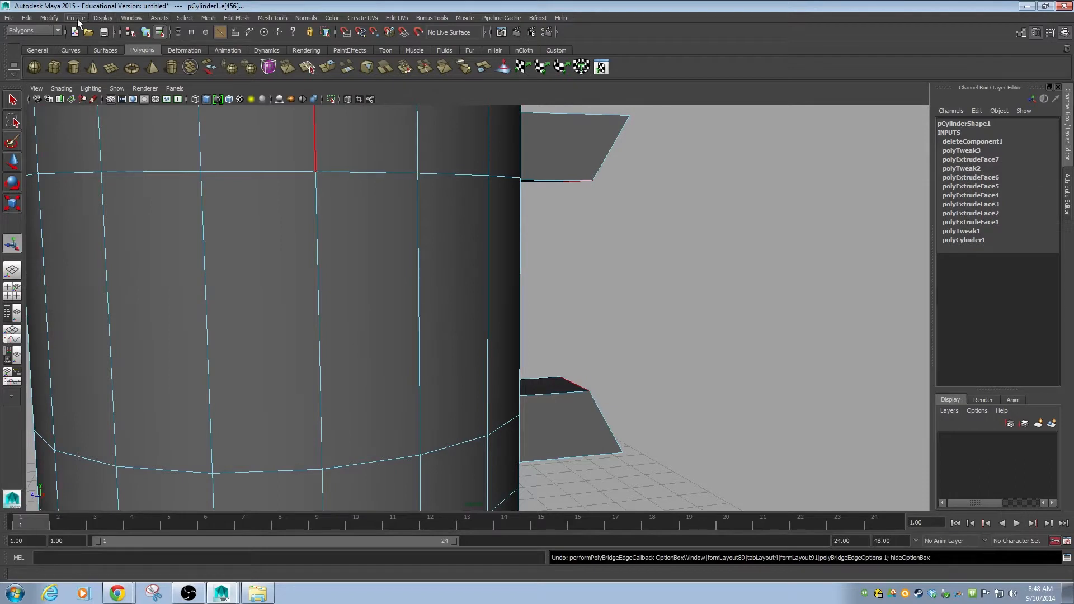
Bridge the two selected inner stub edges with a linear path and 0 divisions.
{"action": "left_click", "coordinate": [236, 17]}
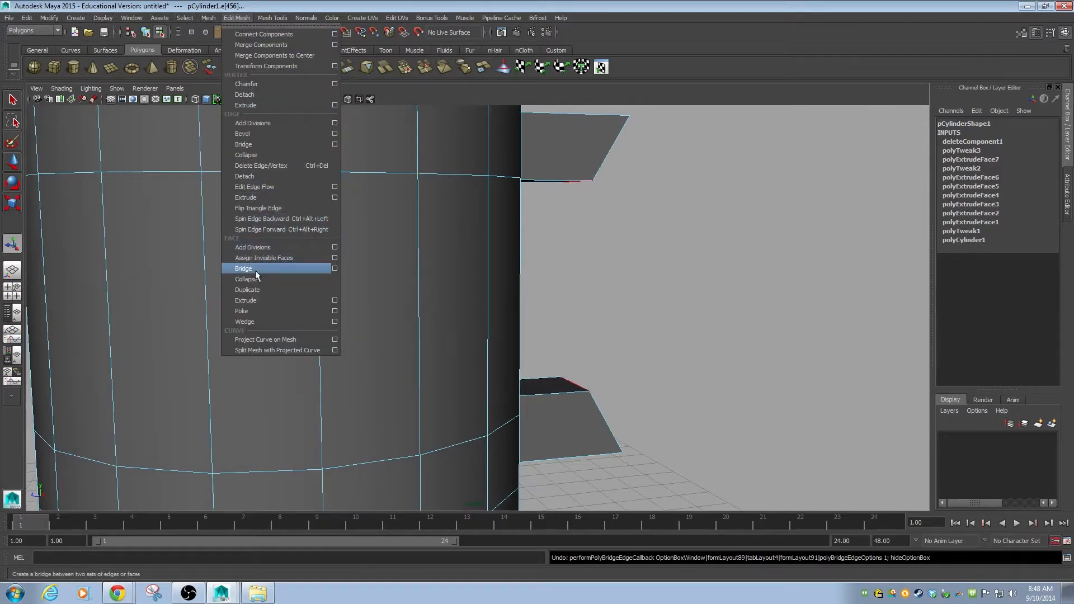
{"action": "left_click", "coordinate": [335, 269]}
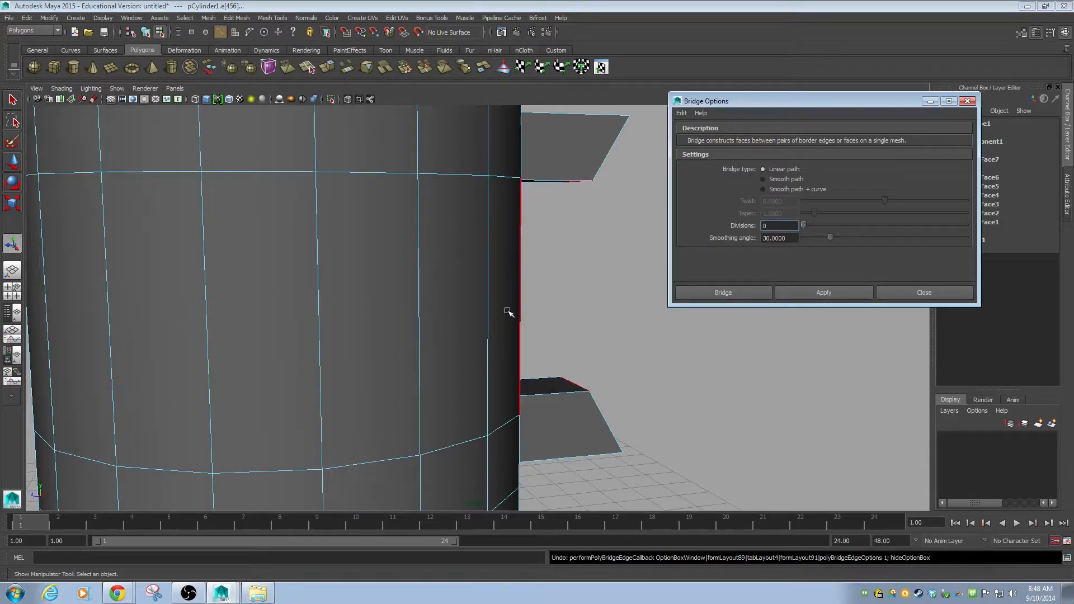
{"action": "left_click_drag", "start_coordinate": [553, 310], "coordinate": [478, 320], "text": "alt"}
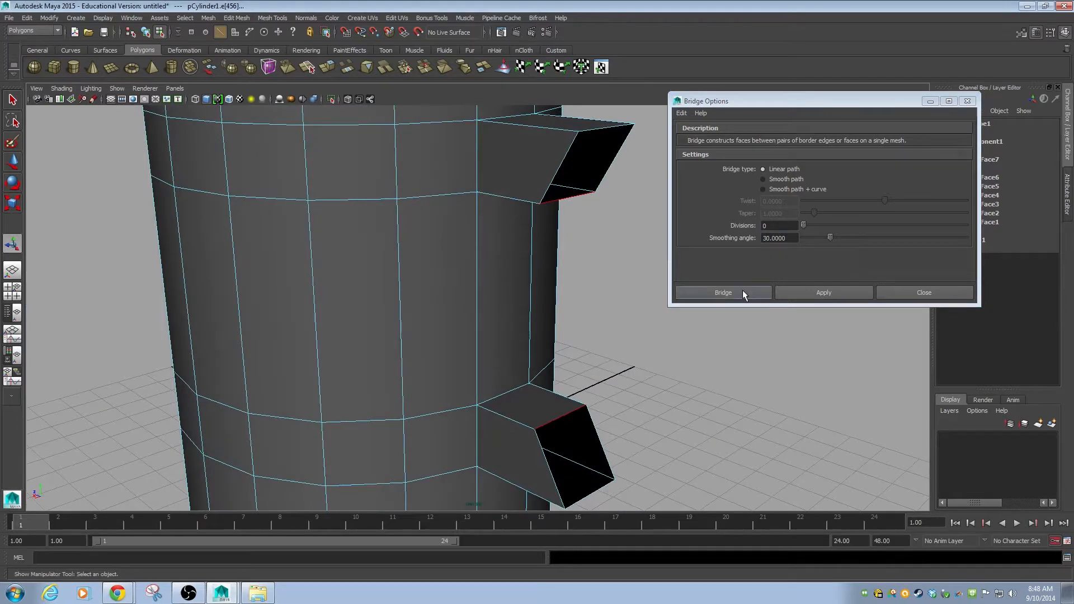
{"action": "left_click", "coordinate": [740, 291]}
Bridge the slanted opening edges of the upper and lower stubs along one side of the handle.
{"action": "left_click_drag", "start_coordinate": [599, 243], "coordinate": [496, 180], "text": "alt"}
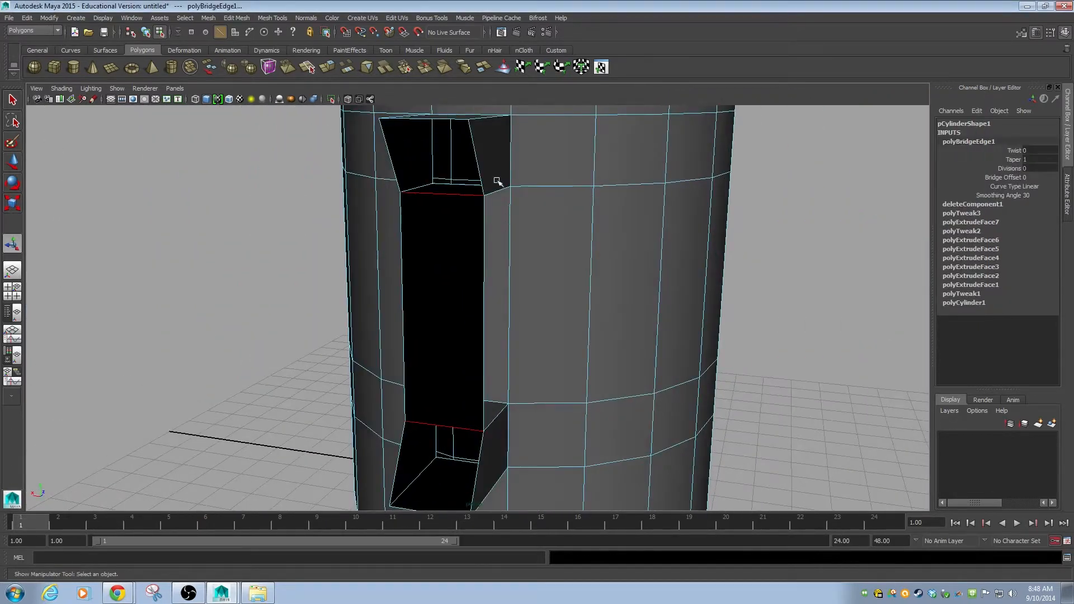
{"action": "left_click", "coordinate": [474, 146]}
{"action": "left_click", "coordinate": [481, 453], "text": "shift"}
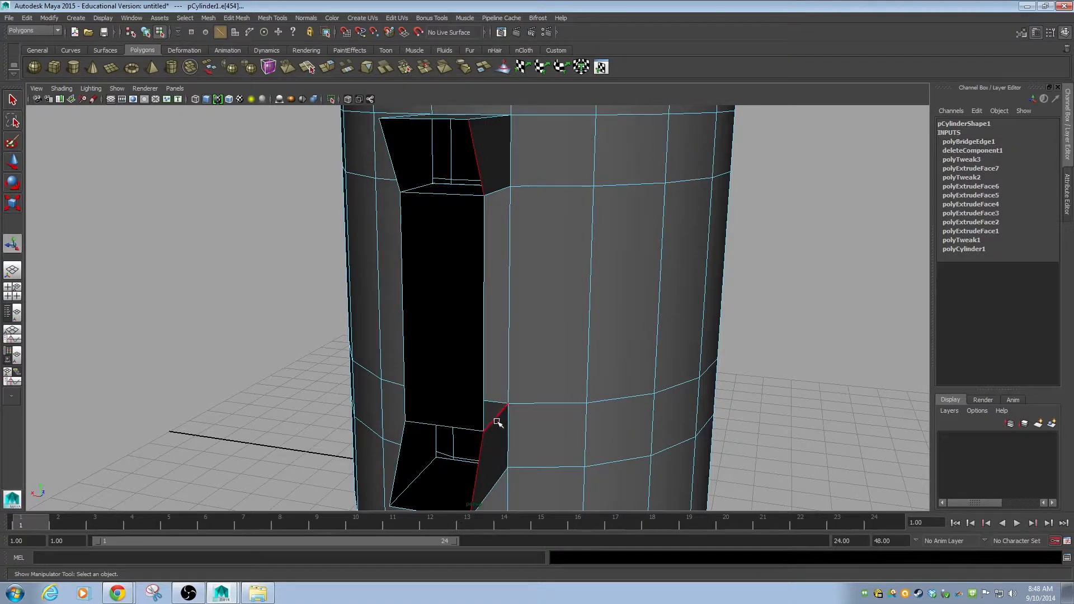
{"action": "key", "text": "g"}
Bridge the slanted opening edges of both stubs along the opposite side of the handle.
{"action": "left_click_drag", "start_coordinate": [427, 424], "coordinate": [553, 400], "text": "alt"}
{"action": "left_click", "coordinate": [582, 148]}
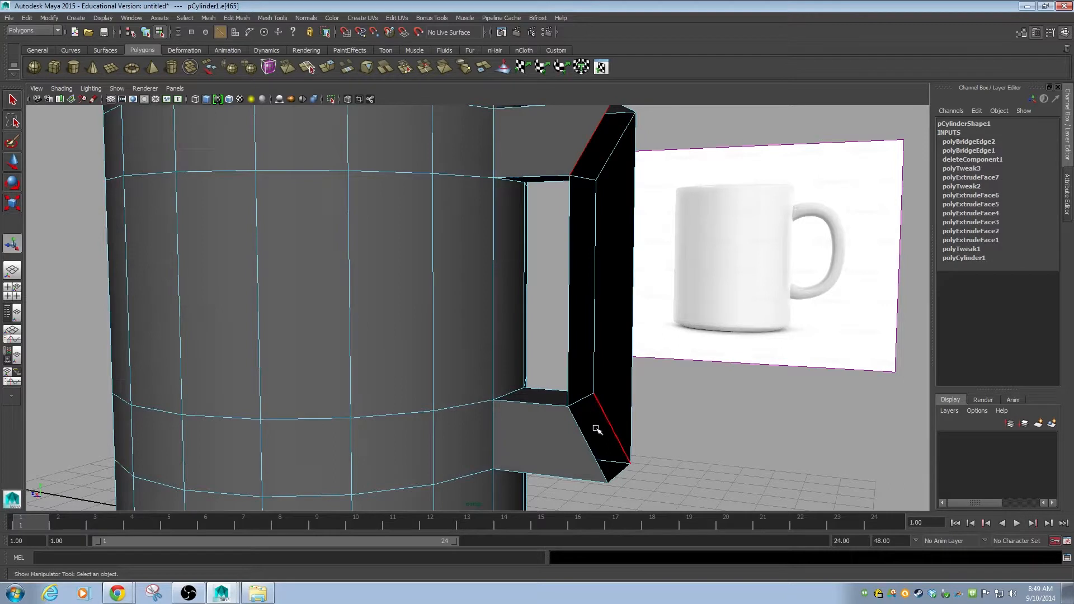
{"action": "left_click", "coordinate": [584, 439], "text": "shift"}
{"action": "key", "text": "g"}
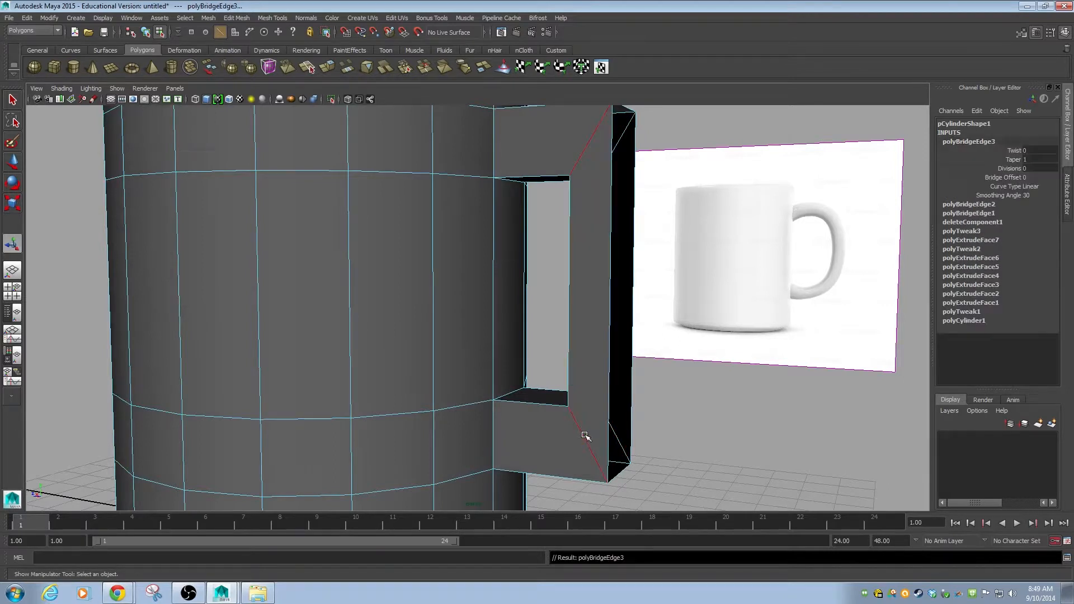
Bridge the upper stub's topmost opening edge to the lower stub's bottommost one to close the handle's outer side.
{"action": "left_click_drag", "start_coordinate": [648, 280], "coordinate": [604, 211], "text": "alt"}
{"action": "left_click", "coordinate": [607, 134]}
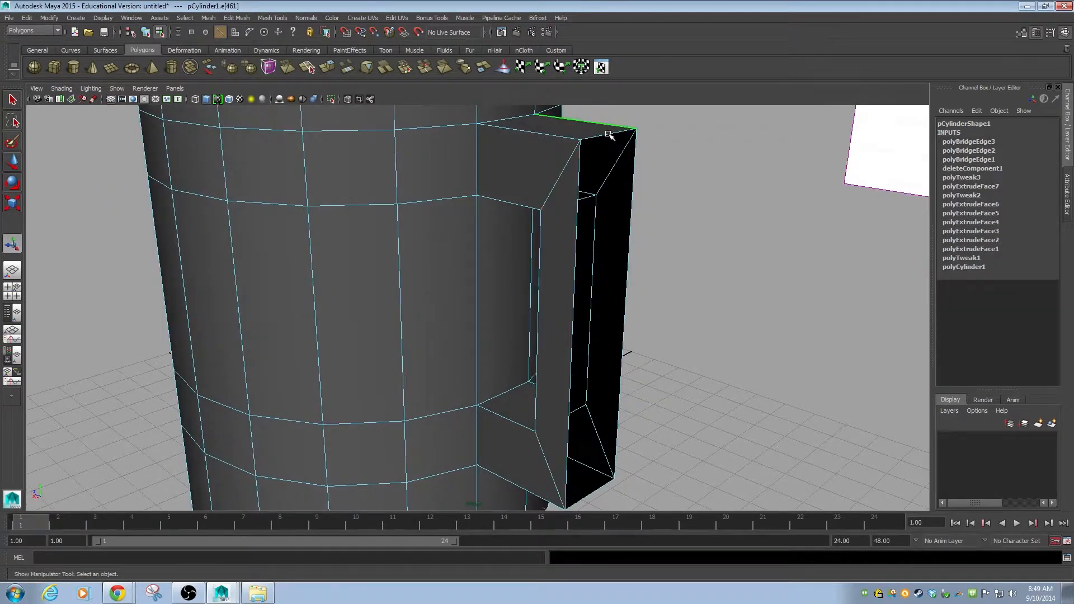
{"action": "left_click_drag", "start_coordinate": [555, 147], "coordinate": [595, 175], "text": "alt"}
{"action": "left_click", "coordinate": [588, 173]}
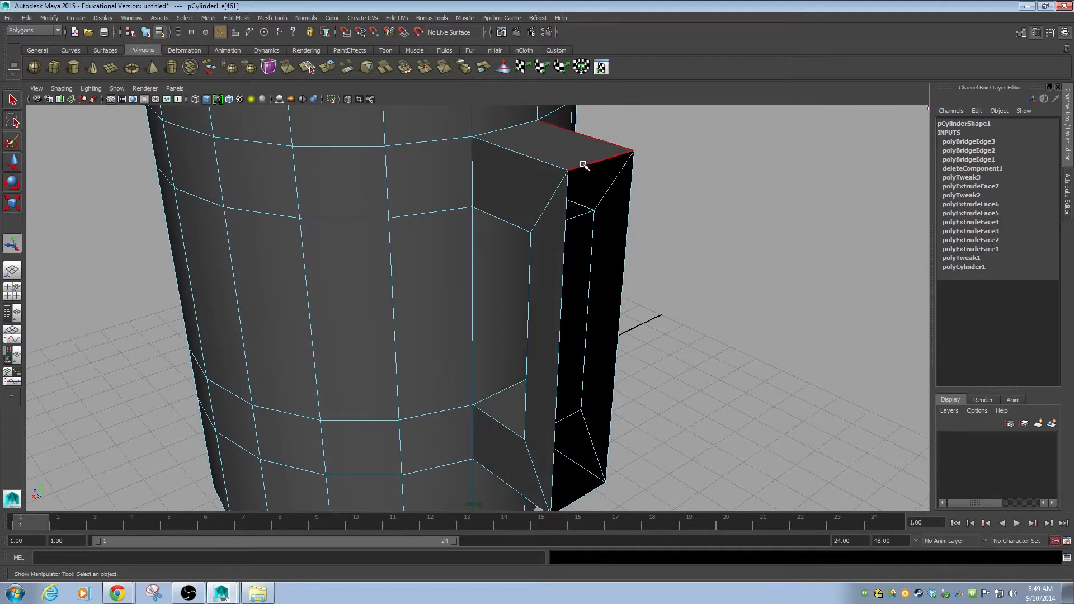
{"action": "left_click_drag", "start_coordinate": [588, 173], "coordinate": [635, 294], "text": "alt"}
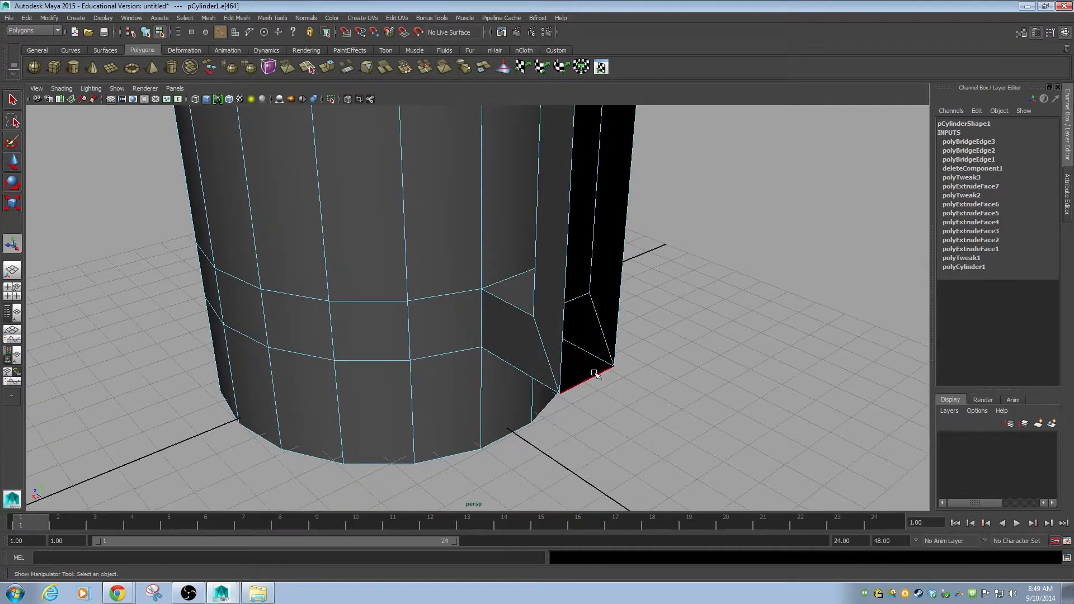
{"action": "key", "text": "g"}
{"action": "left_click_drag", "start_coordinate": [727, 398], "coordinate": [558, 296], "text": "alt"}
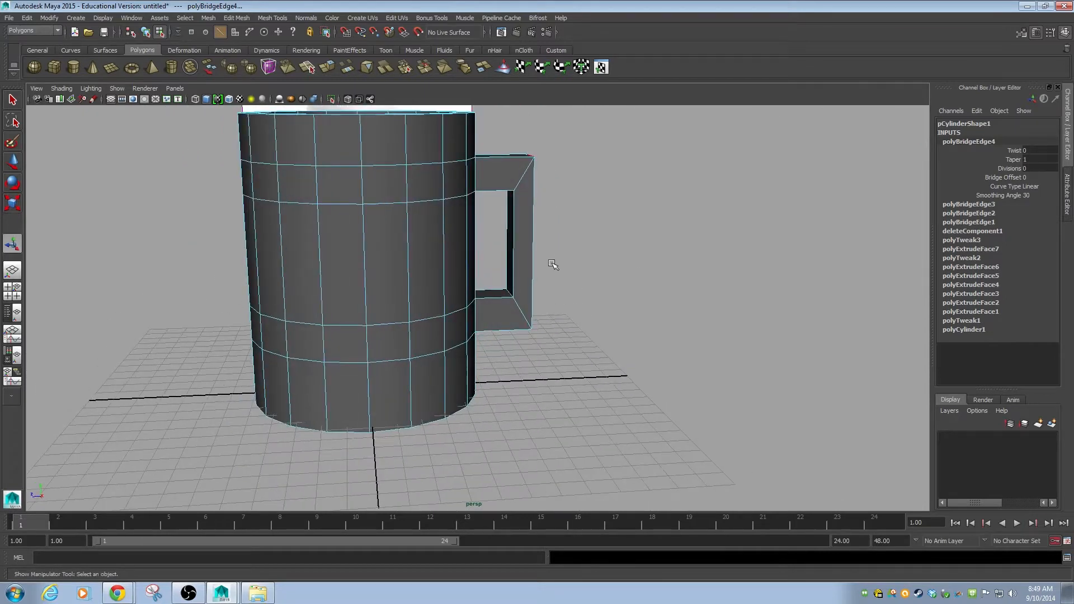
In the side view, move the handle's outer and inner corner vertices to fit the handle outline in the reference image.
{"action": "left_click_drag", "start_coordinate": [508, 328], "coordinate": [546, 352], "text": "alt"}
{"action": "right_click_drag", "start_coordinate": [564, 321], "coordinate": [425, 290], "text": "alt"}
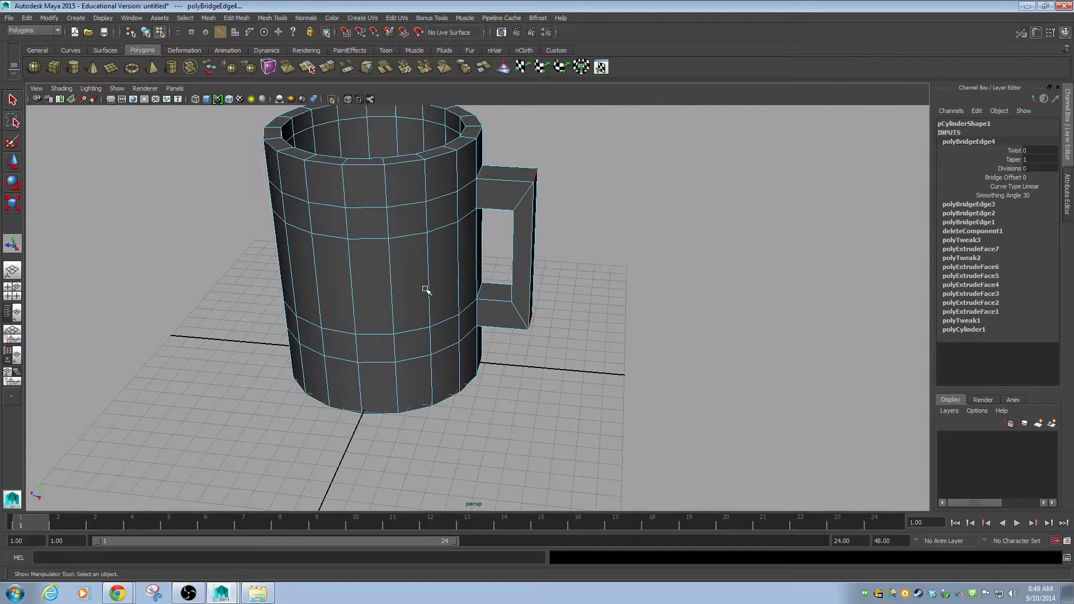
{"action": "mouse_move", "coordinate": [456, 301]}
{"action": "left_mouse_down", "text": "alt"}
{"action": "mouse_move", "coordinate": [334, 305]}
{"action": "mouse_move", "coordinate": [438, 335]}
{"action": "mouse_move", "coordinate": [462, 288]}
{"action": "left_mouse_up", "text": "alt"}
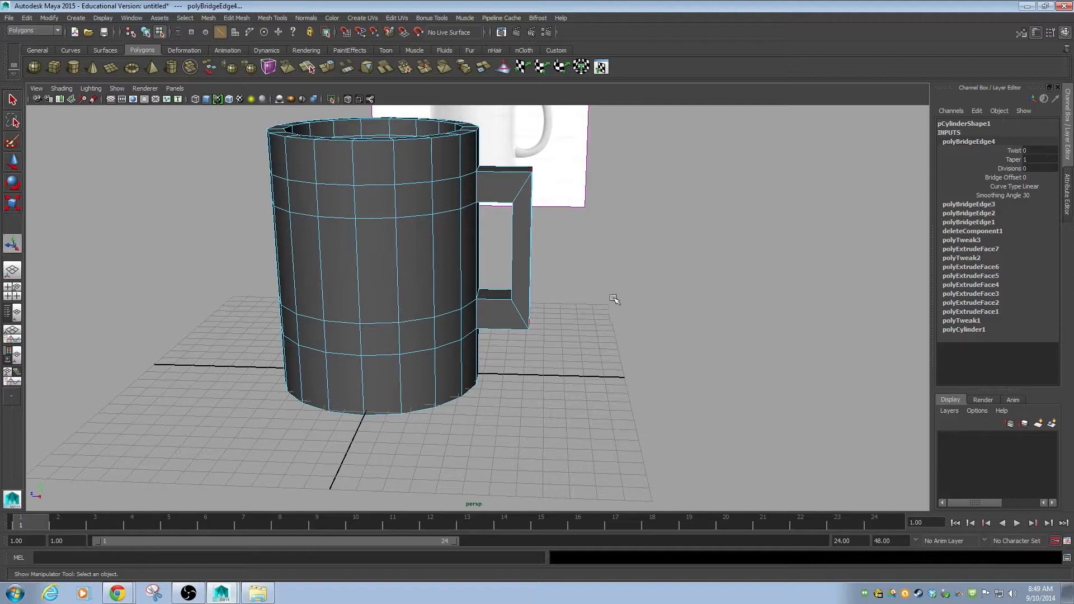
{"action": "left_click_drag", "start_coordinate": [517, 364], "coordinate": [515, 356], "text": "alt"}
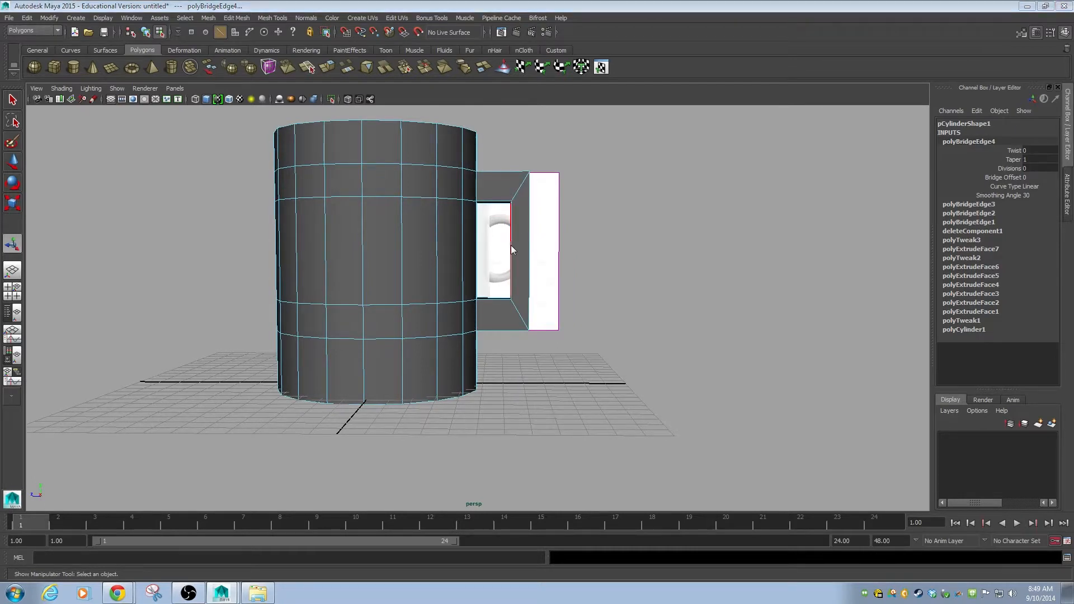
{"action": "key", "text": "space"}
{"action": "left_click_drag", "start_coordinate": [551, 249], "coordinate": [607, 268]}
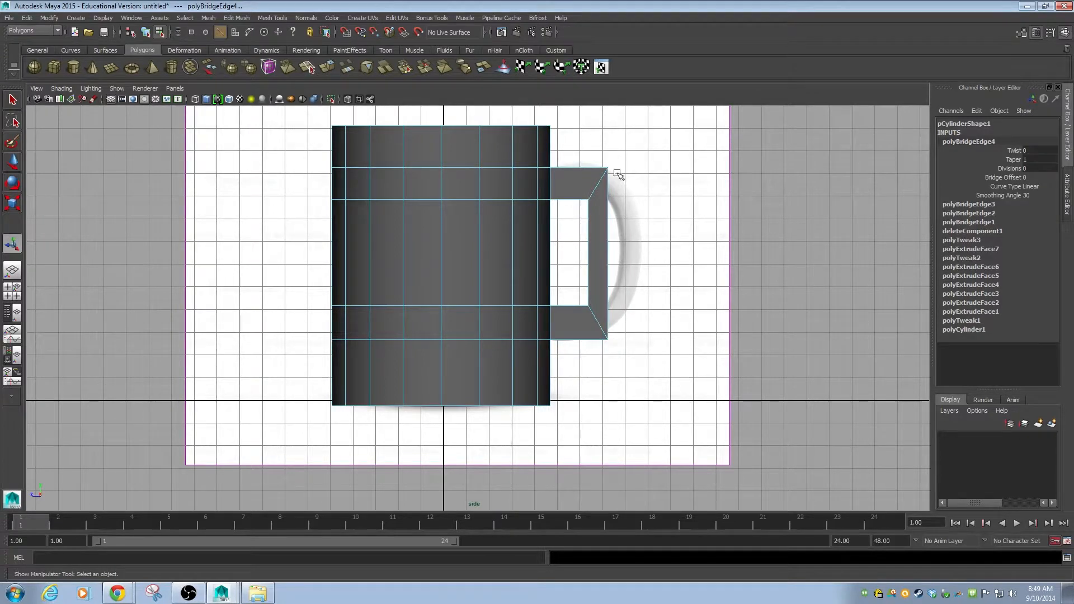
{"action": "key", "text": "F9"}
{"action": "left_click_drag", "start_coordinate": [588, 163], "coordinate": [601, 203]}
{"action": "key", "text": "w"}
{"action": "mouse_move", "coordinate": [599, 323]}
{"action": "left_mouse_down"}
{"action": "mouse_move", "coordinate": [614, 341]}
{"action": "mouse_move", "coordinate": [619, 324]}
{"action": "left_mouse_up"}
{"action": "left_click_drag", "start_coordinate": [574, 294], "coordinate": [591, 312]}
{"action": "mouse_move", "coordinate": [589, 306]}
{"action": "left_mouse_down"}
{"action": "mouse_move", "coordinate": [612, 312]}
{"action": "mouse_move", "coordinate": [603, 306]}
{"action": "left_mouse_up"}
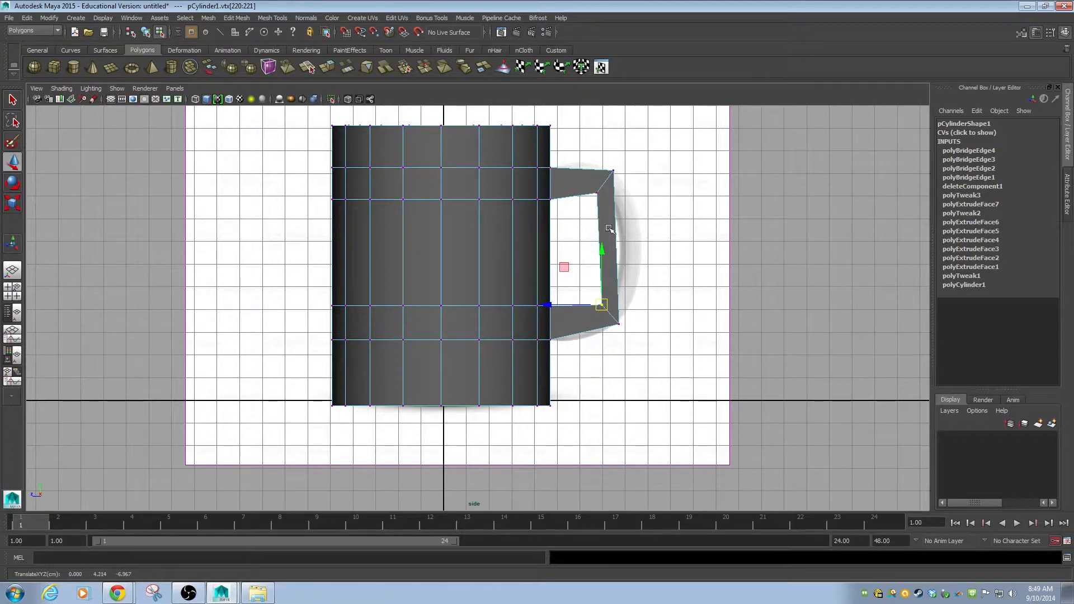
Select edge loops on the mug's inner rim, down its body and along the handle to examine how they run.
{"action": "key", "text": "space"}
{"action": "key", "text": "space"}
{"action": "left_click_drag", "start_coordinate": [477, 302], "coordinate": [472, 339], "text": "alt"}
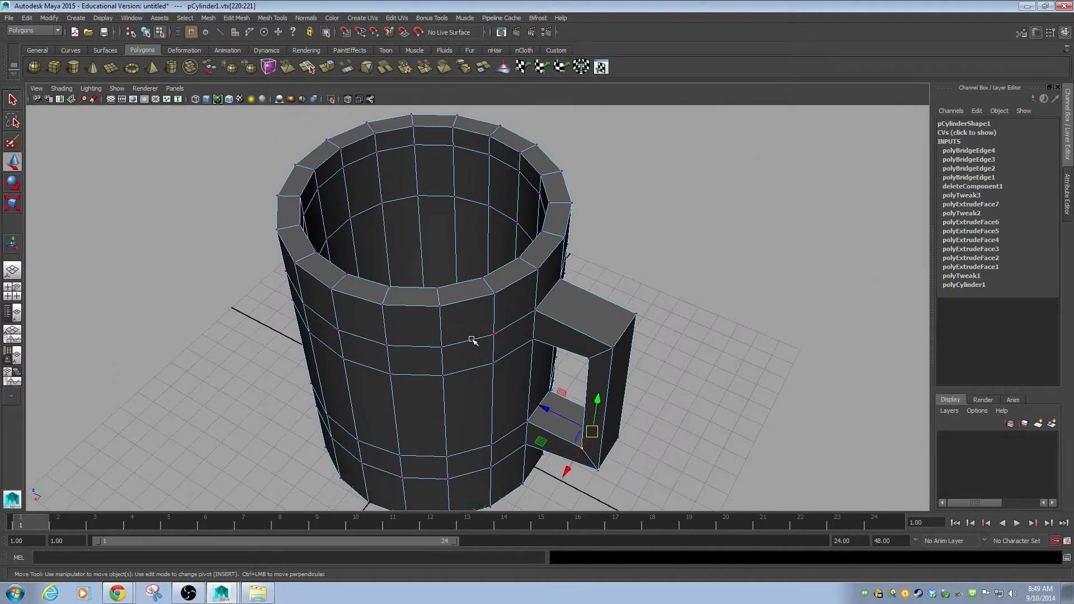
{"action": "key", "text": "F10"}
{"action": "double_click", "coordinate": [457, 286]}
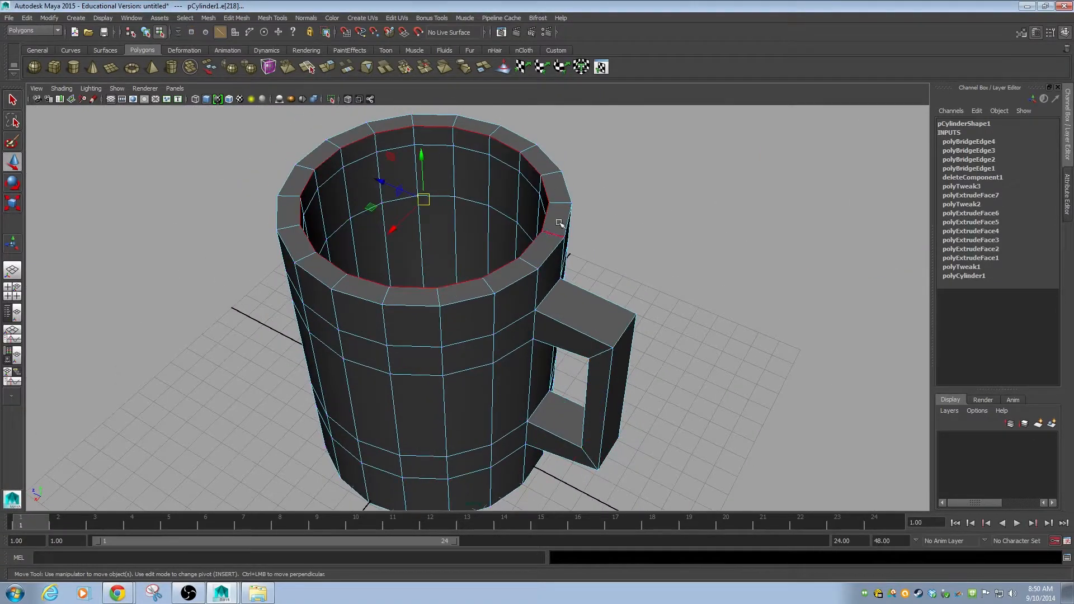
{"action": "left_click_drag", "start_coordinate": [517, 314], "coordinate": [532, 333], "text": "alt"}
{"action": "double_click", "coordinate": [454, 290]}
{"action": "left_click", "coordinate": [470, 315]}
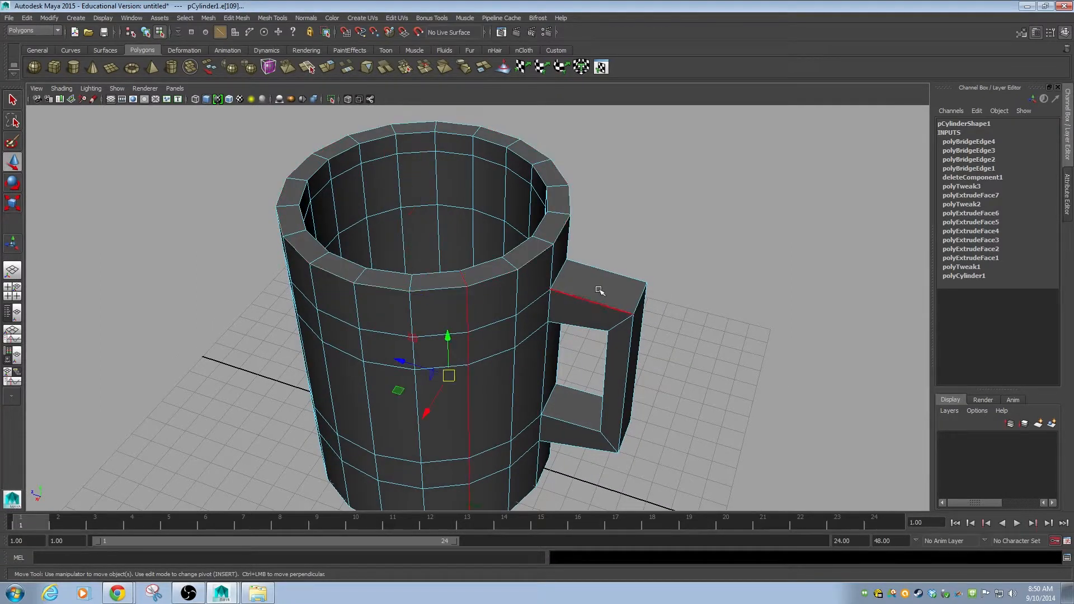
{"action": "double_click", "coordinate": [591, 299]}
{"action": "left_click_drag", "start_coordinate": [546, 370], "coordinate": [675, 341], "text": "alt"}
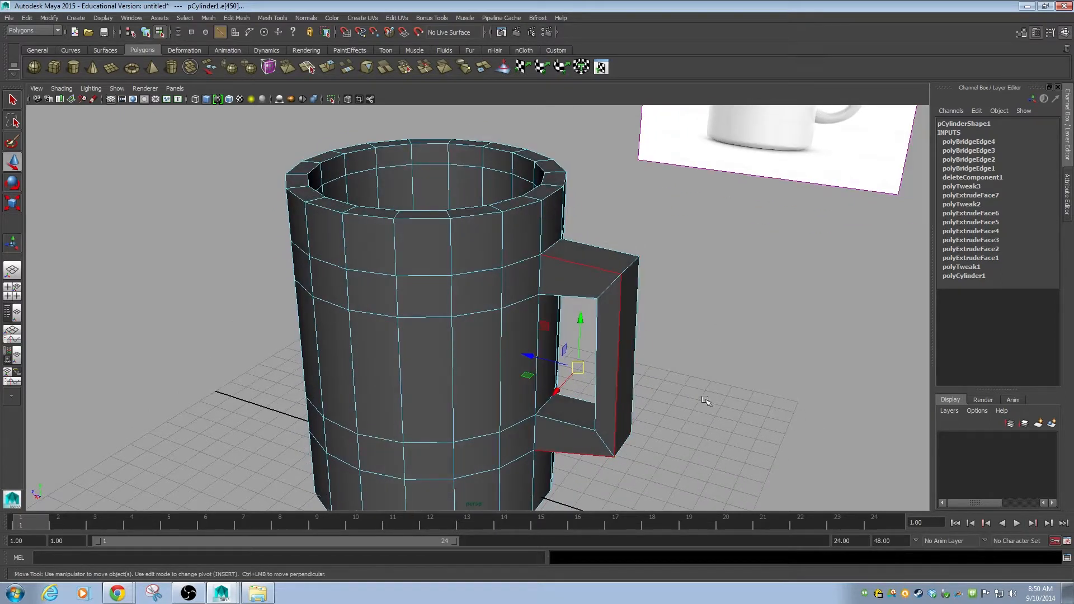
Insert an edge loop across the middle of the handle's vertical section and move it outward to bend the handle.
{"action": "left_click", "coordinate": [647, 342]}
{"action": "left_click", "coordinate": [621, 361]}
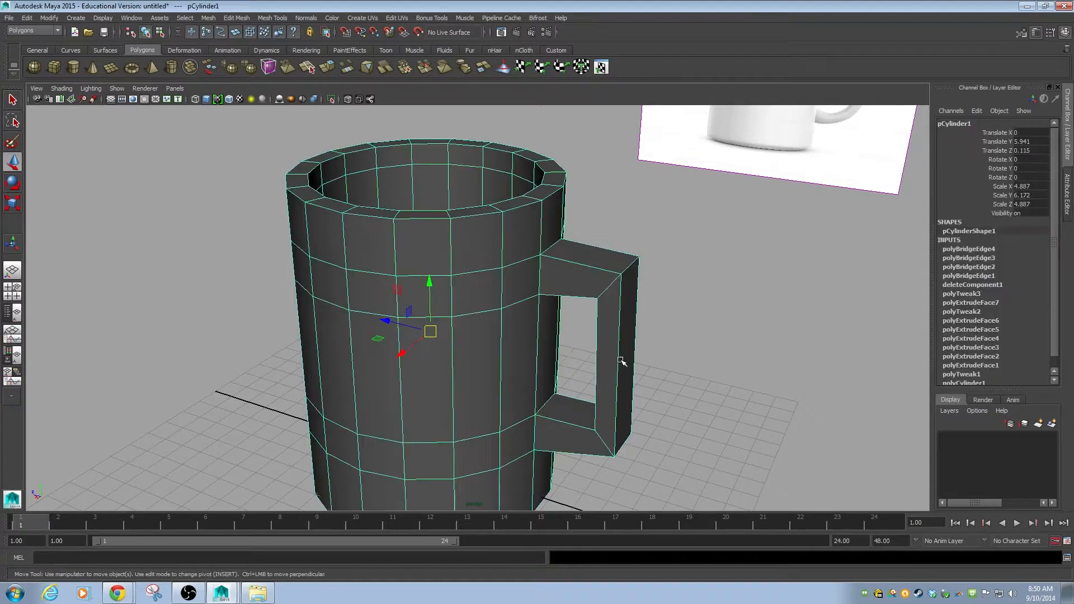
{"action": "left_click", "coordinate": [267, 20]}
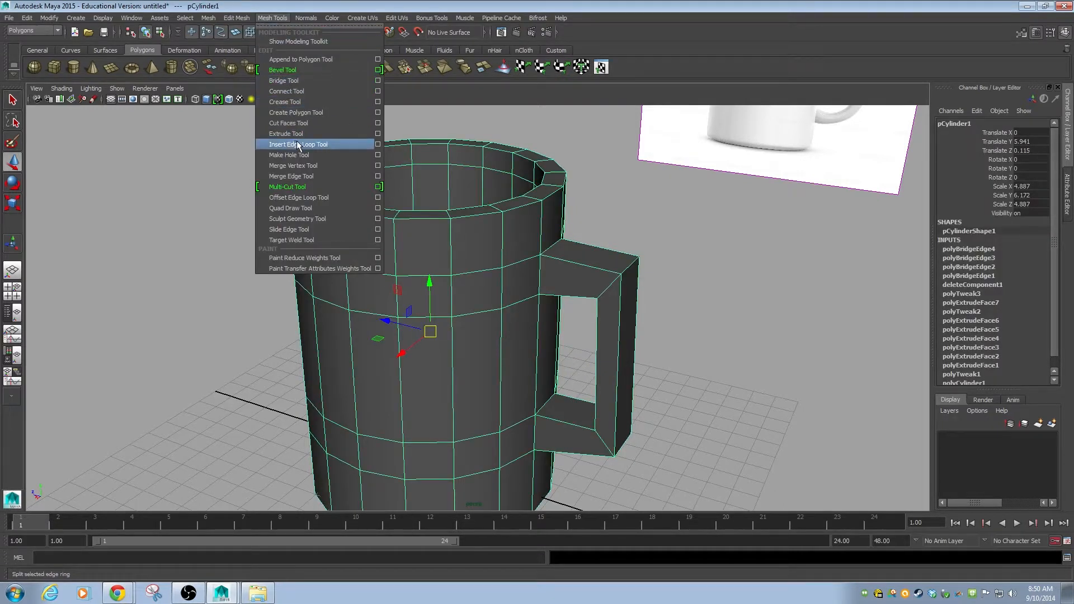
{"action": "left_click", "coordinate": [378, 144]}
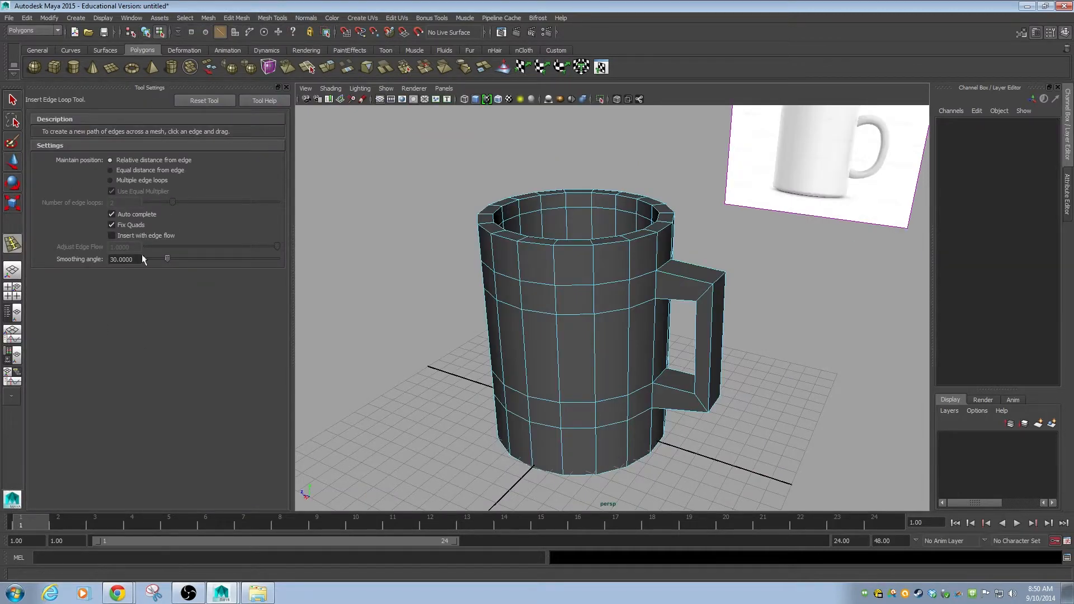
{"action": "mouse_move", "coordinate": [292, 244]}
{"action": "left_mouse_down"}
{"action": "mouse_move", "coordinate": [280, 245]}
{"action": "mouse_move", "coordinate": [300, 245]}
{"action": "left_mouse_up"}
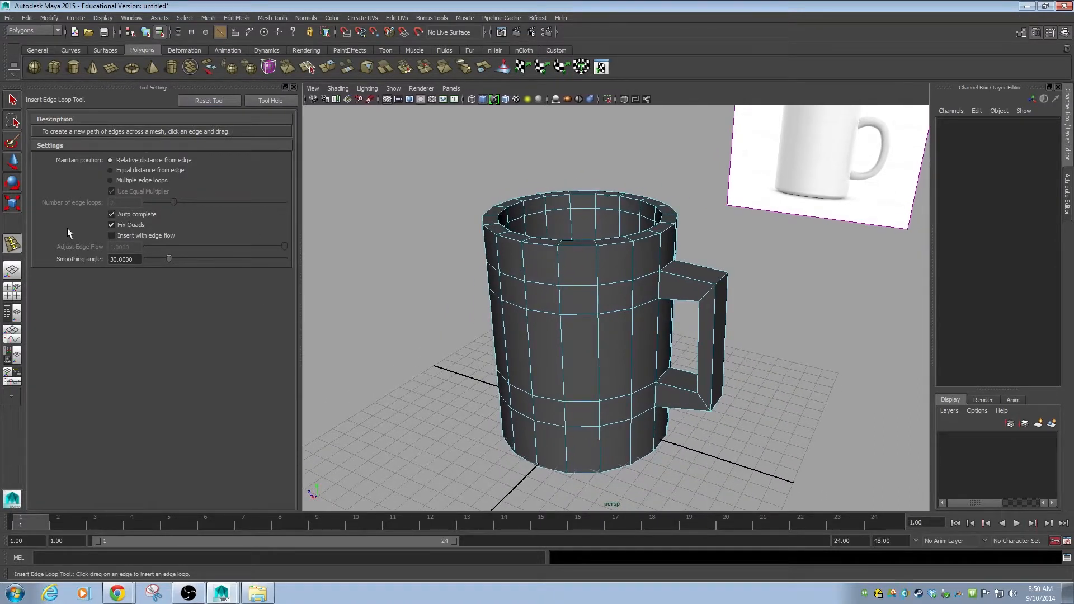
{"action": "left_click_drag", "start_coordinate": [575, 365], "coordinate": [736, 335], "text": "alt"}
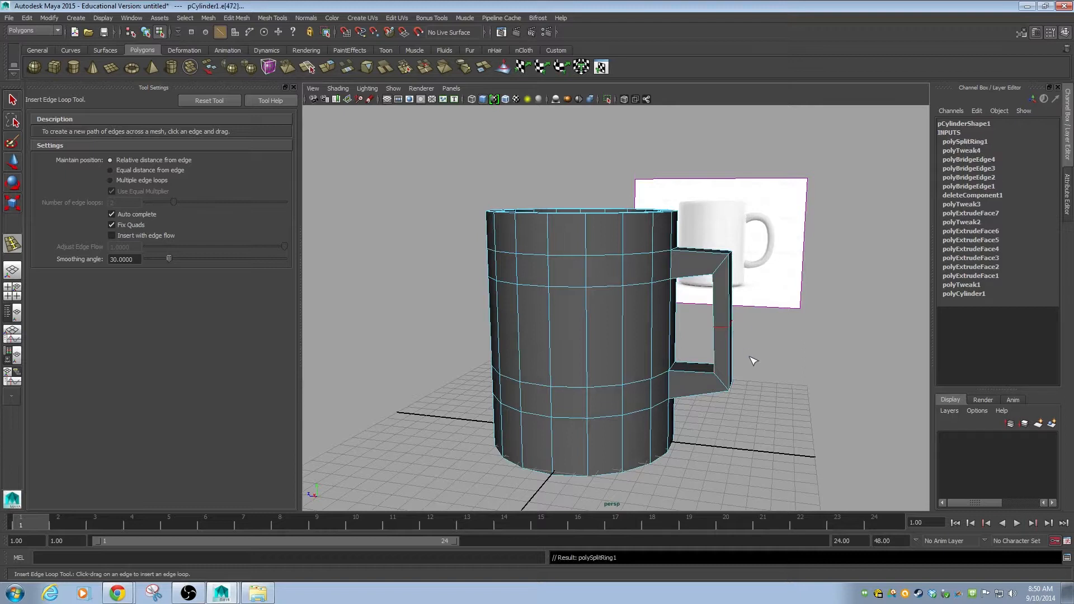
{"action": "key", "text": "w"}
{"action": "left_click_drag", "start_coordinate": [685, 323], "coordinate": [611, 336]}
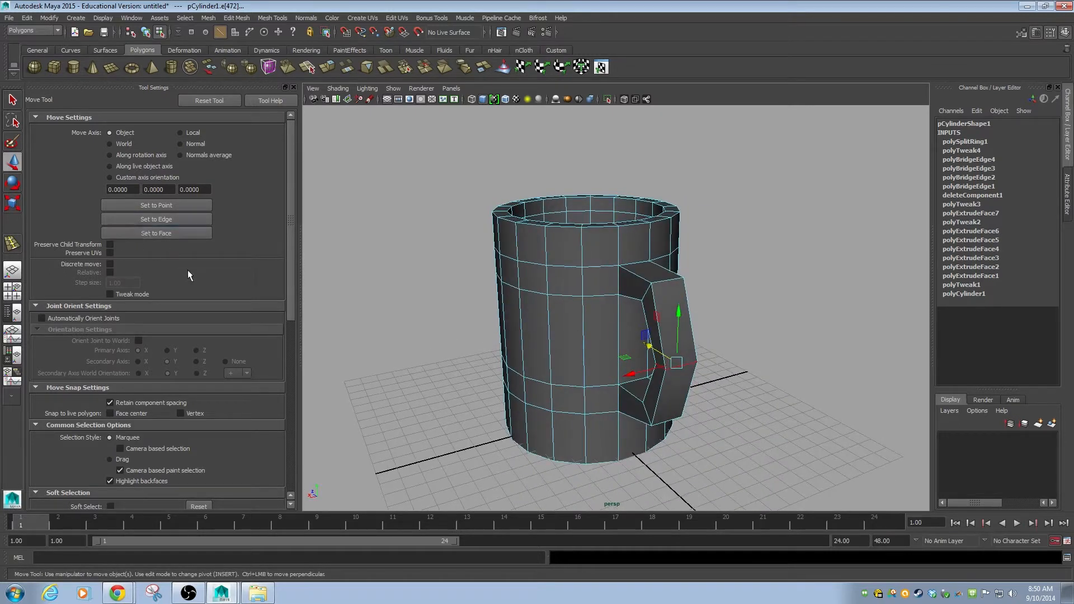
Enable inserting with edge flow for the Insert Edge Loop Tool, leaving Adjust Edge Flow at 1.0.
{"action": "left_click", "coordinate": [11, 244]}
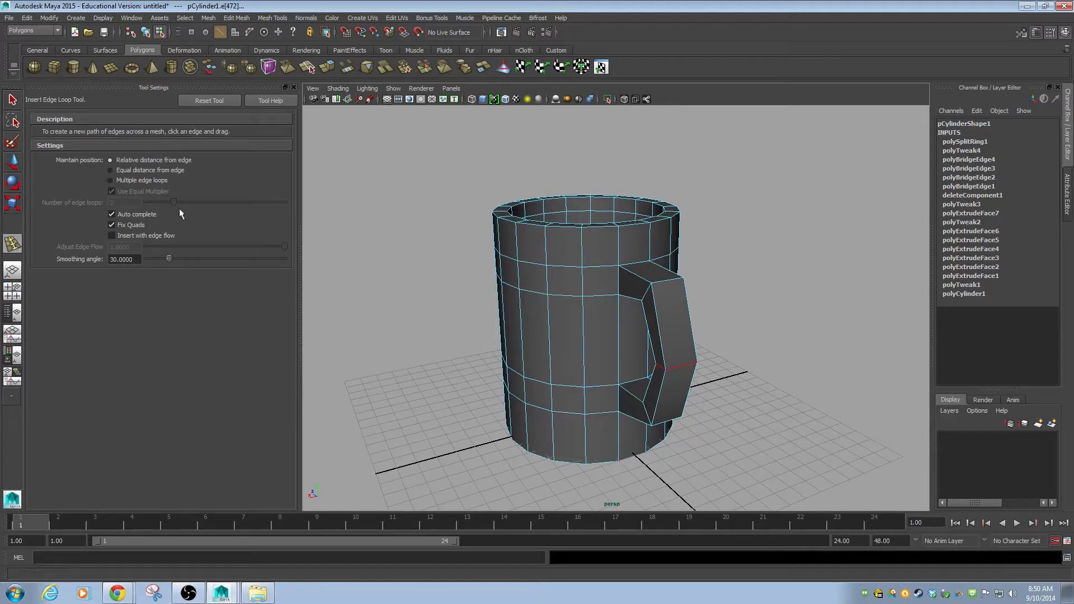
{"action": "left_click", "coordinate": [112, 236]}
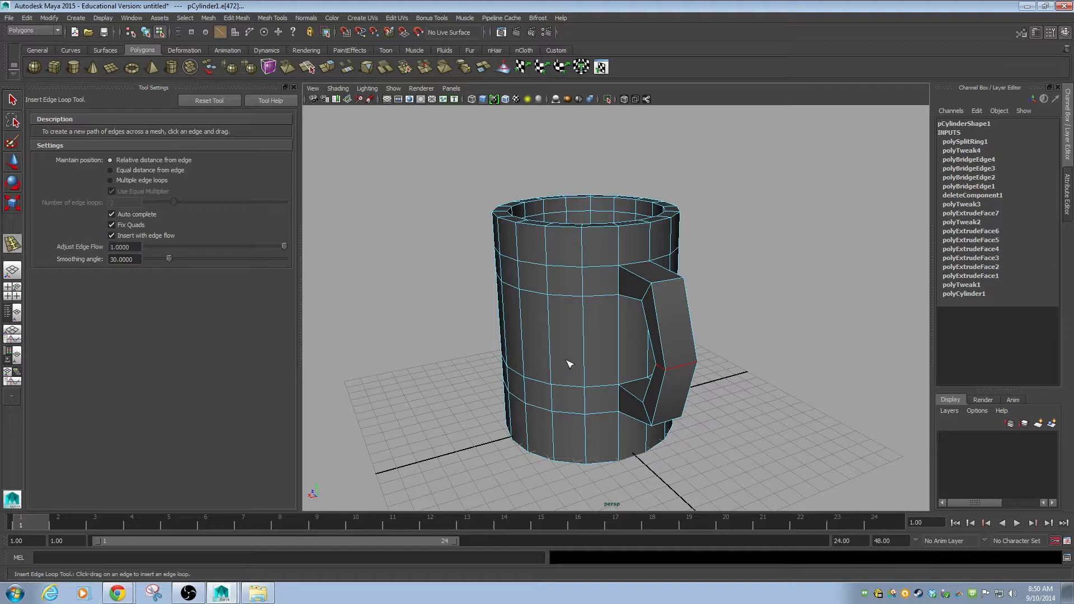
Try inserting an edge loop with edge flow across the middle of the handle's upper slanted segment.
{"action": "left_click_drag", "start_coordinate": [643, 365], "coordinate": [691, 363], "text": "alt"}
{"action": "middle_click_drag", "start_coordinate": [690, 363], "coordinate": [632, 336], "text": "alt"}
{"action": "right_click_drag", "start_coordinate": [632, 336], "coordinate": [704, 353], "text": "alt"}
{"action": "left_click_drag", "start_coordinate": [660, 388], "coordinate": [678, 384], "text": "alt"}
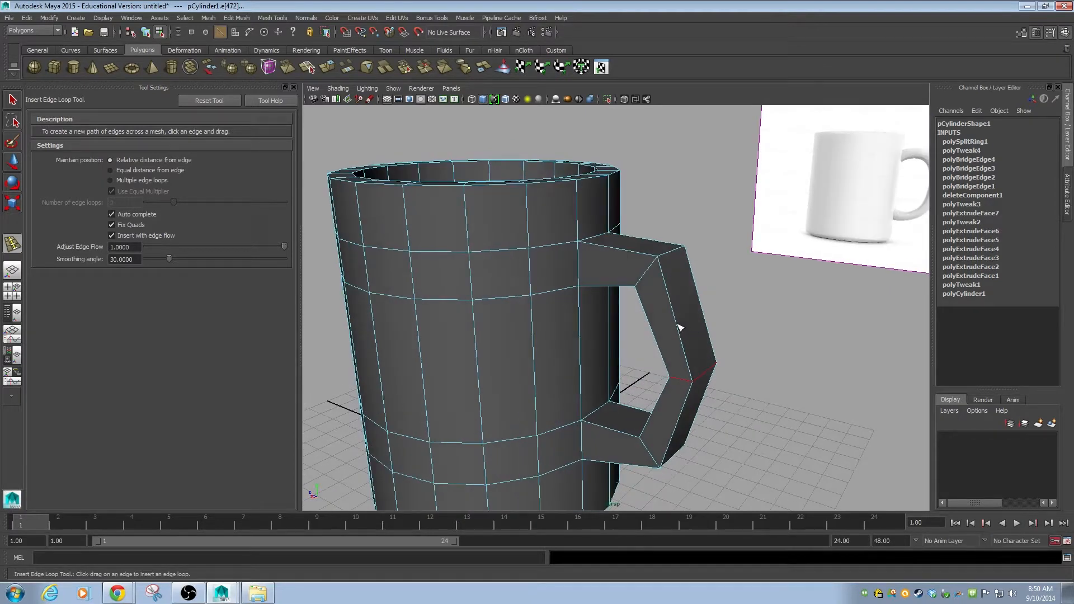
{"action": "left_click_drag", "start_coordinate": [677, 326], "coordinate": [683, 359]}
{"action": "scroll", "coordinate": [683, 355], "scroll_direction": "up", "scroll_amount": 2}
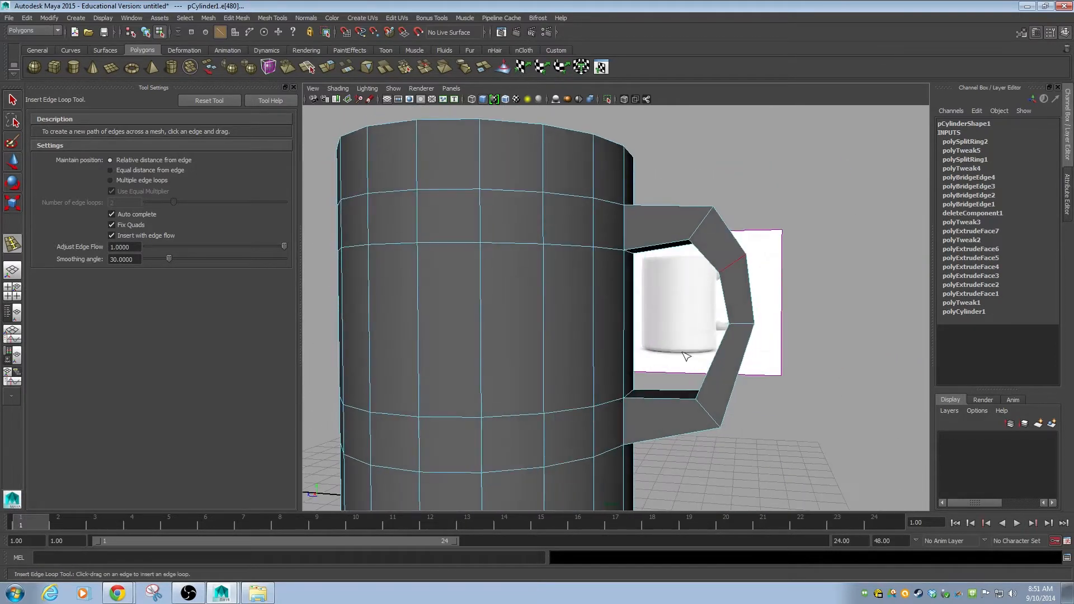
{"action": "key", "text": "ctrl+z"}
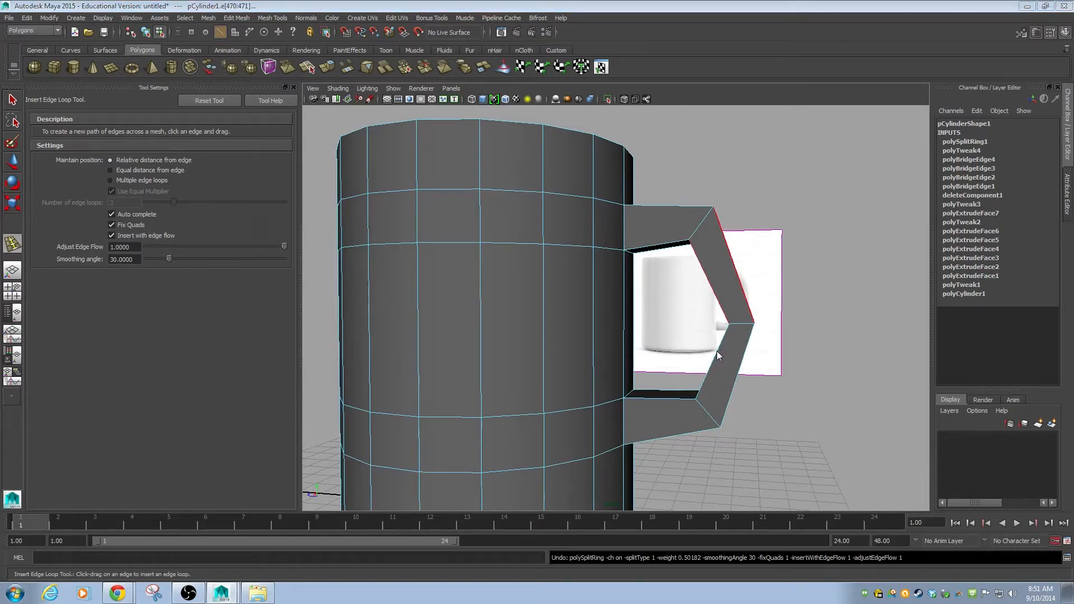
In the side view, move the inner vertices at the handle's middle bend to follow the reference handle's inner outline.
{"action": "key", "text": "space"}
{"action": "key", "text": "space"}
{"action": "right_click_drag", "start_coordinate": [683, 292], "coordinate": [815, 310], "text": "alt"}
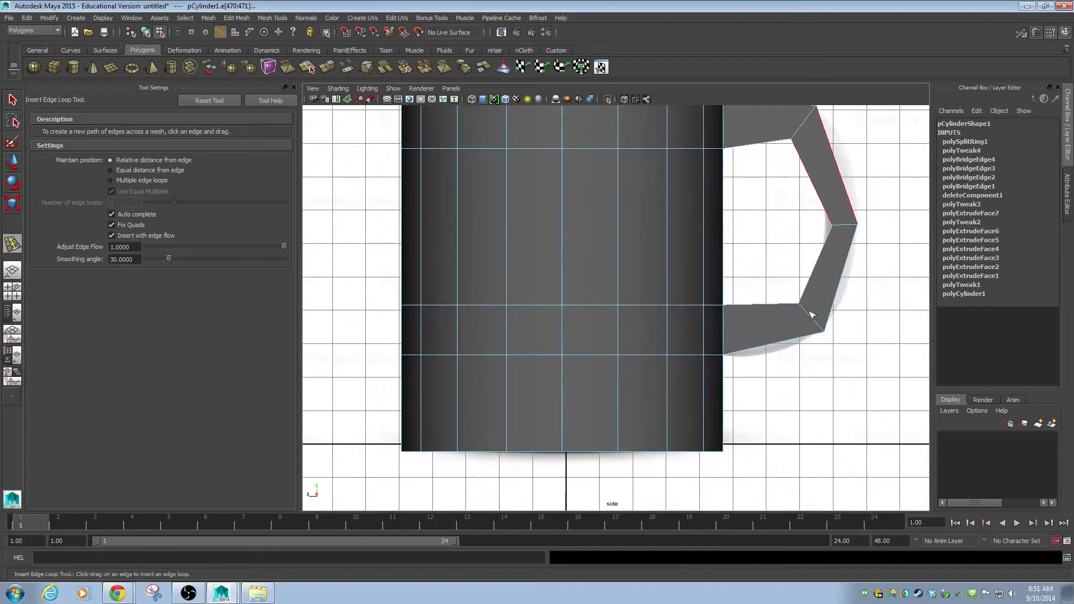
{"action": "middle_click_drag", "start_coordinate": [819, 313], "coordinate": [726, 373], "text": "alt"}
{"action": "key", "text": "w"}
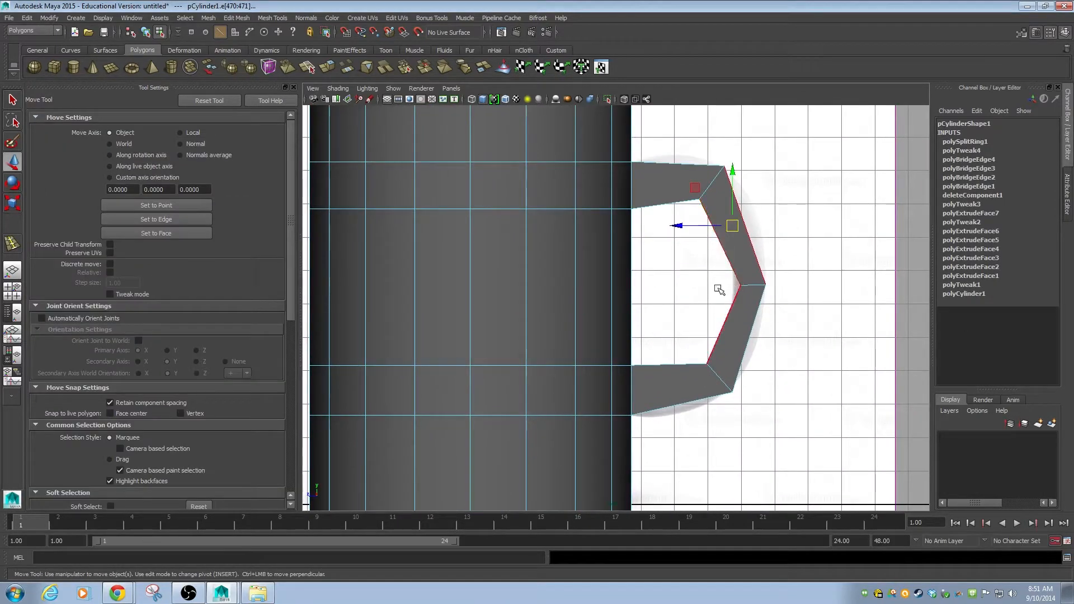
{"action": "key", "text": "F9"}
{"action": "left_click", "coordinate": [735, 286]}
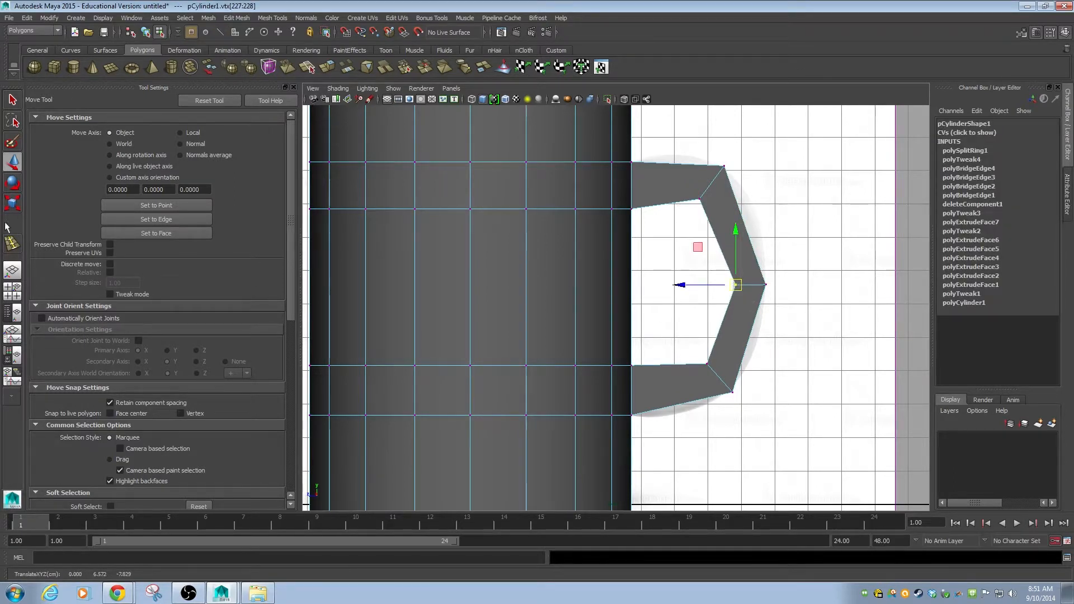
Insert one edge loop with edge flow across each of the handle's two slanted segments and its upper and lower arms.
{"action": "left_click", "coordinate": [13, 244]}
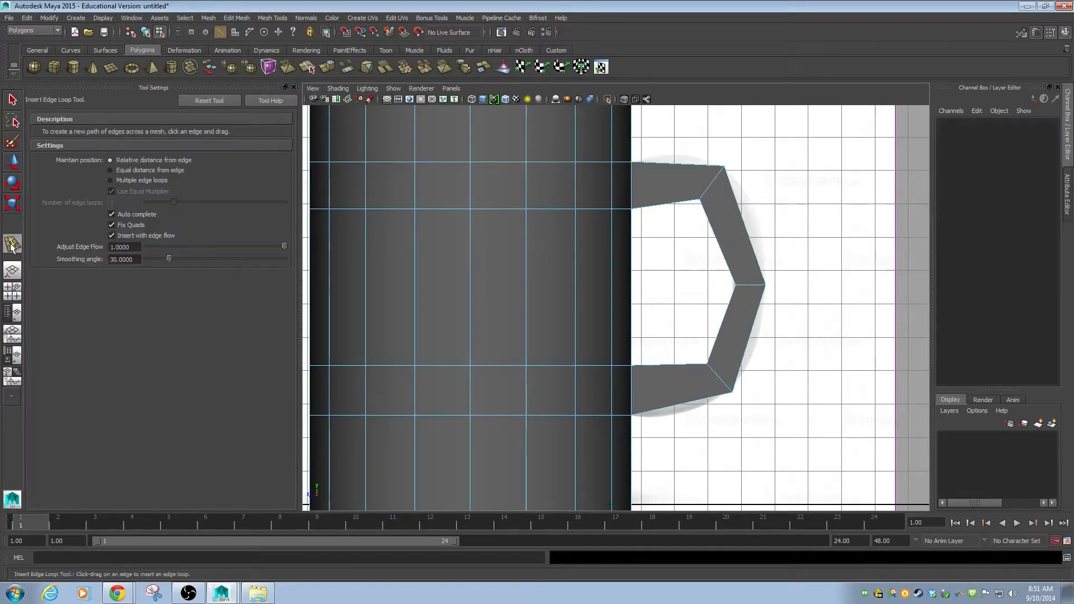
{"action": "left_click", "coordinate": [721, 244]}
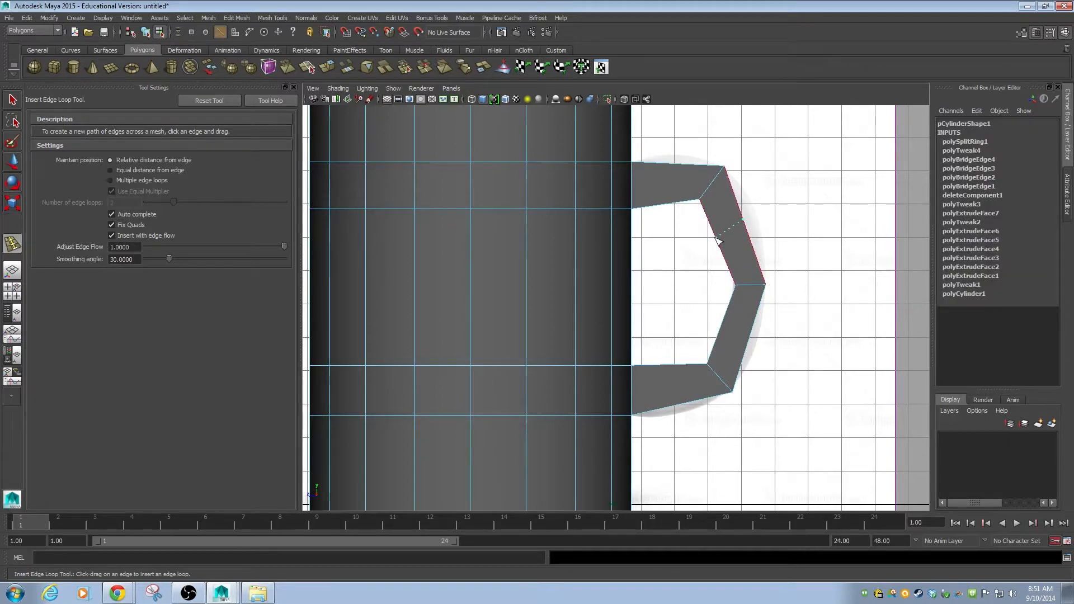
{"action": "left_click_drag", "start_coordinate": [715, 237], "coordinate": [715, 236]}
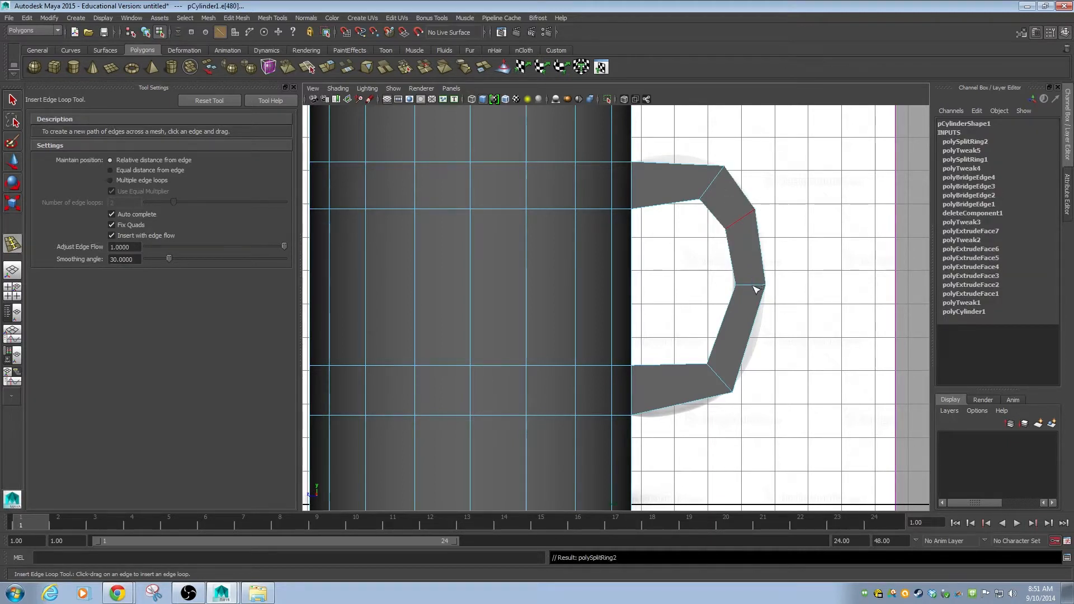
{"action": "left_click_drag", "start_coordinate": [723, 330], "coordinate": [724, 329]}
{"action": "left_click_drag", "start_coordinate": [673, 370], "coordinate": [670, 369]}
{"action": "left_click_drag", "start_coordinate": [614, 291], "coordinate": [614, 290]}
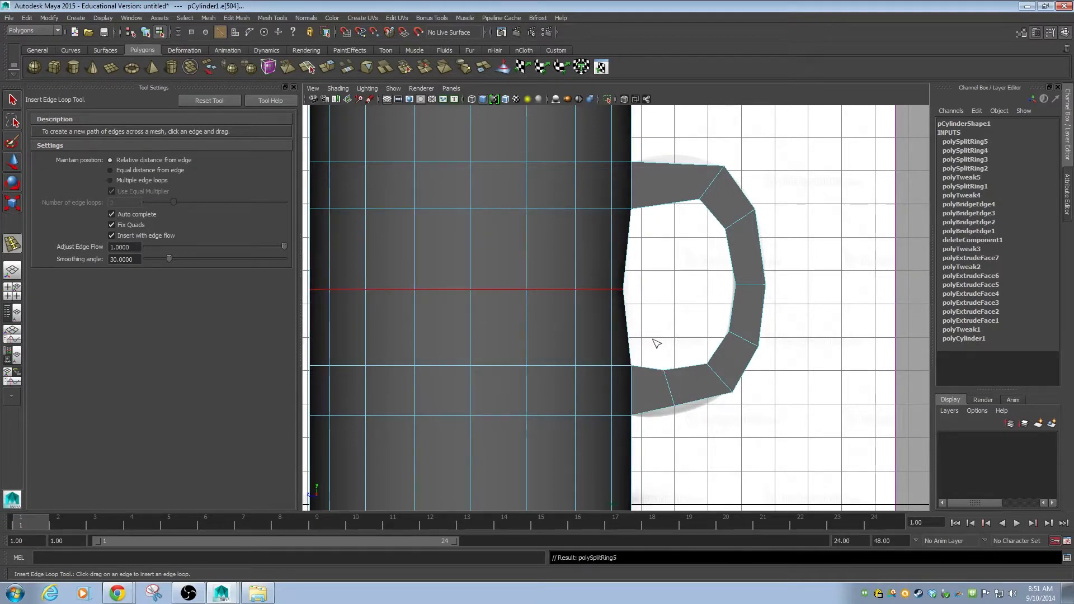
{"action": "key", "text": "ctrl+z"}
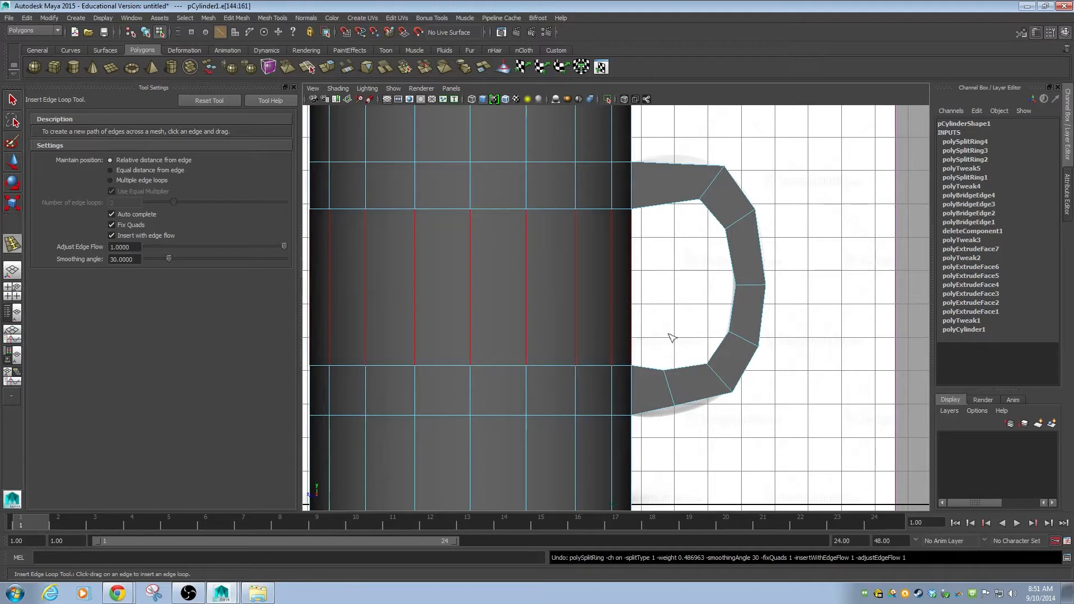
{"action": "left_click_drag", "start_coordinate": [670, 206], "coordinate": [662, 206]}
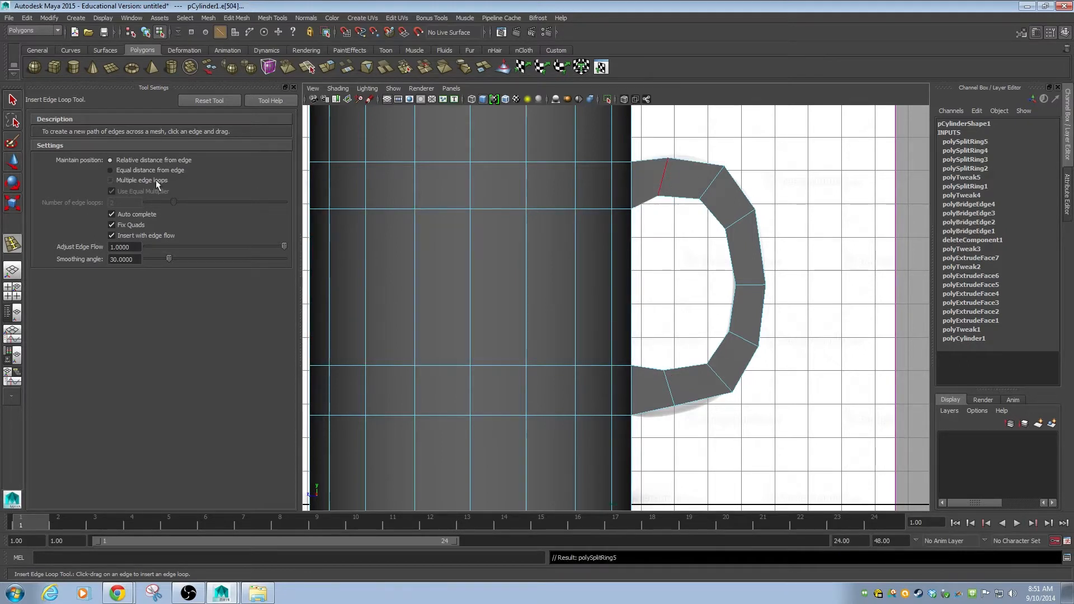
Move the vertices on the handle's upper and lower arms and outer corners to match the reference handle's rounded outline.
{"action": "key", "text": "w"}
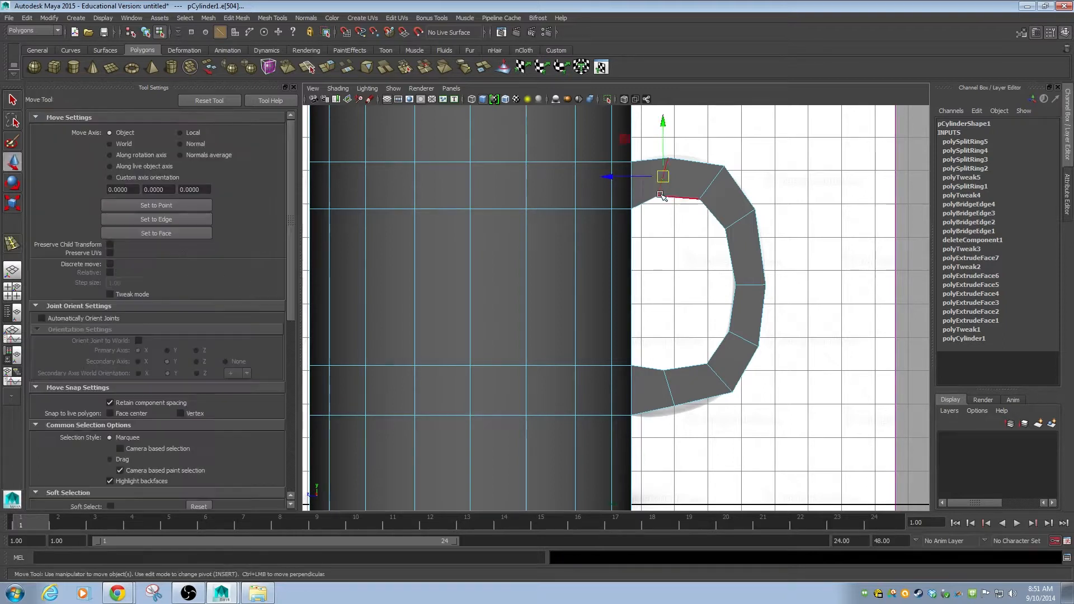
{"action": "key", "text": "F9"}
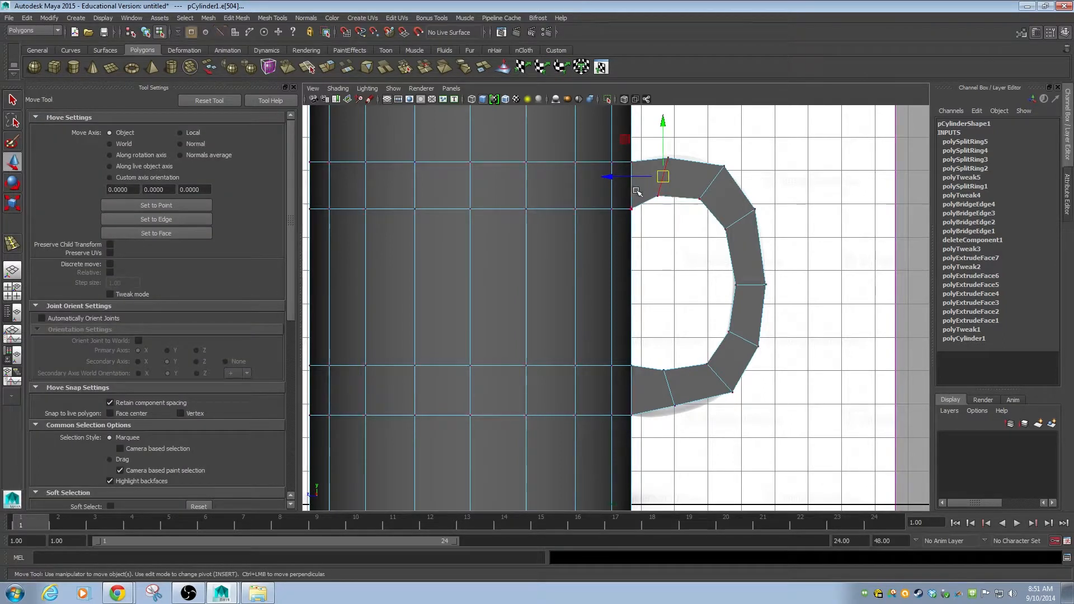
{"action": "left_click", "coordinate": [657, 196]}
{"action": "left_click_drag", "start_coordinate": [657, 196], "coordinate": [666, 197]}
{"action": "left_click_drag", "start_coordinate": [651, 138], "coordinate": [722, 163]}
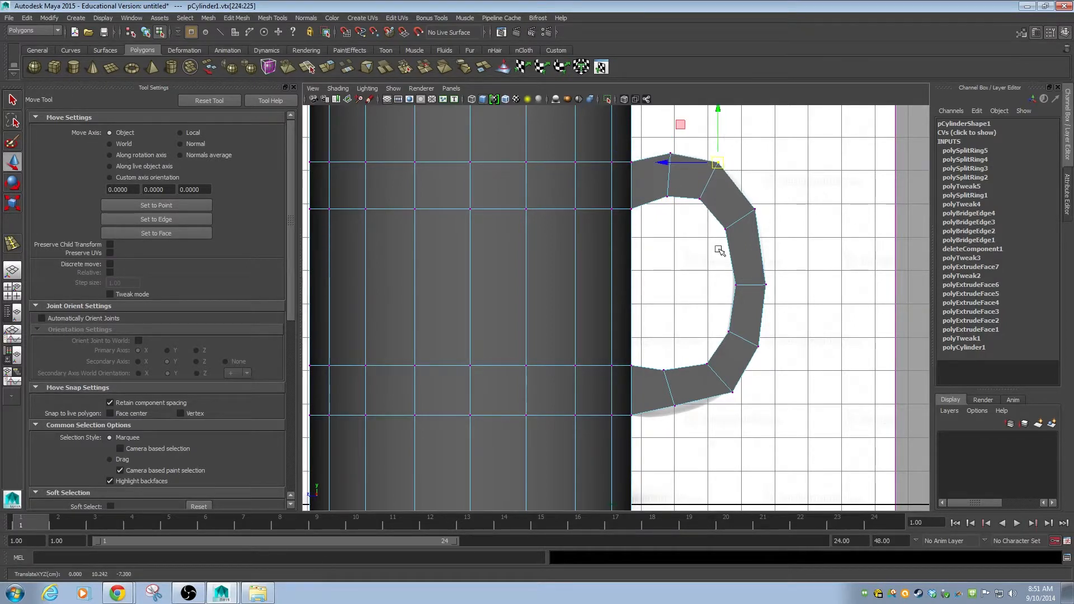
{"action": "left_click_drag", "start_coordinate": [649, 354], "coordinate": [671, 417]}
{"action": "mouse_move", "coordinate": [721, 385]}
{"action": "left_mouse_down"}
{"action": "mouse_move", "coordinate": [738, 397]}
{"action": "mouse_move", "coordinate": [725, 396]}
{"action": "left_mouse_up"}
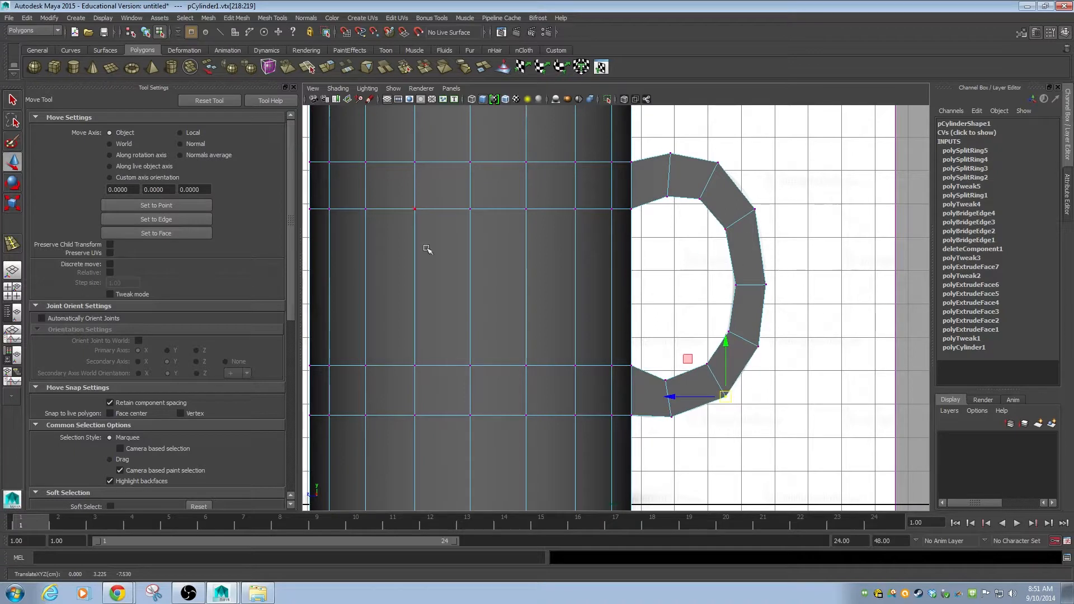
Insert another edge loop with edge flow within each of the eight handle segments to smooth the curve, and inspect it in perspective.
{"action": "key", "text": "y"}
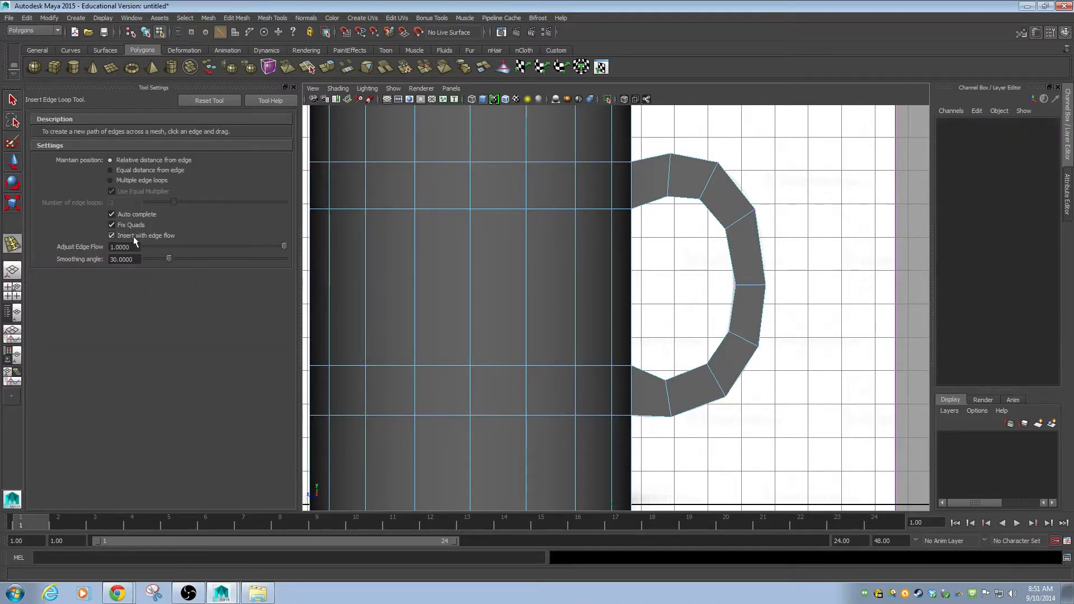
{"action": "left_click_drag", "start_coordinate": [718, 214], "coordinate": [648, 204]}
{"action": "left_click_drag", "start_coordinate": [733, 261], "coordinate": [733, 260]}
{"action": "left_click_drag", "start_coordinate": [734, 313], "coordinate": [738, 310]}
{"action": "left_click_drag", "start_coordinate": [724, 353], "coordinate": [704, 389]}
{"action": "key", "text": "space"}
{"action": "mouse_move", "coordinate": [664, 401]}
{"action": "left_mouse_down", "text": "alt"}
{"action": "mouse_move", "coordinate": [593, 400]}
{"action": "mouse_move", "coordinate": [575, 376]}
{"action": "mouse_move", "coordinate": [531, 384]}
{"action": "mouse_move", "coordinate": [510, 315]}
{"action": "mouse_move", "coordinate": [556, 297]}
{"action": "mouse_move", "coordinate": [586, 306]}
{"action": "mouse_move", "coordinate": [582, 342]}
{"action": "mouse_move", "coordinate": [602, 355]}
{"action": "mouse_move", "coordinate": [616, 412]}
{"action": "mouse_move", "coordinate": [653, 375]}
{"action": "mouse_move", "coordinate": [602, 434]}
{"action": "mouse_move", "coordinate": [575, 376]}
{"action": "mouse_move", "coordinate": [613, 364]}
{"action": "mouse_move", "coordinate": [619, 383]}
{"action": "mouse_move", "coordinate": [592, 442]}
{"action": "mouse_move", "coordinate": [542, 434]}
{"action": "mouse_move", "coordinate": [491, 403]}
{"action": "mouse_move", "coordinate": [628, 385]}
{"action": "mouse_move", "coordinate": [660, 390]}
{"action": "mouse_move", "coordinate": [667, 420]}
{"action": "left_mouse_up", "text": "alt"}
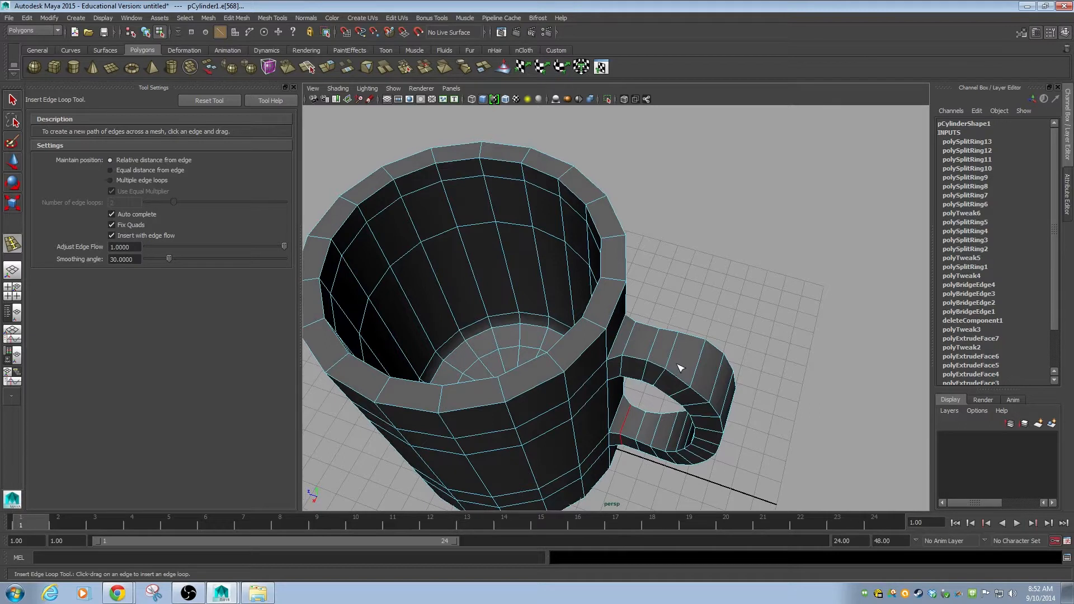
Leave the edge loop tool, switch to object selection and select the whole mug.
{"action": "key", "text": "w"}
{"action": "right_click_drag", "start_coordinate": [596, 284], "coordinate": [623, 272]}
{"action": "left_click", "coordinate": [608, 284]}
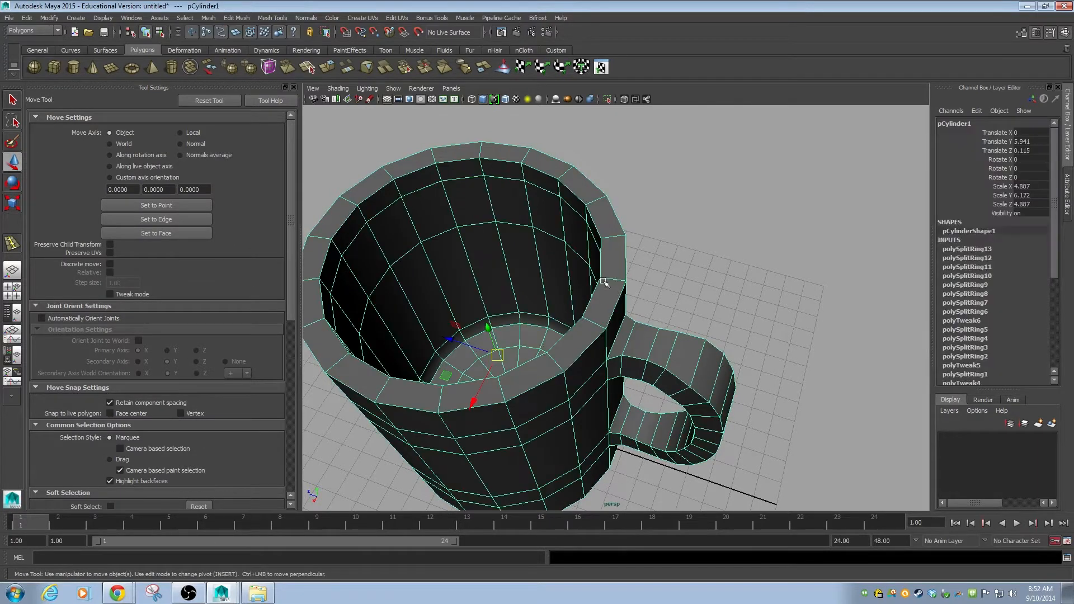
Try Smooth on the mug mesh, inspect the rounded body and rim, and undo the smoothing.
{"action": "left_click", "coordinate": [212, 19]}
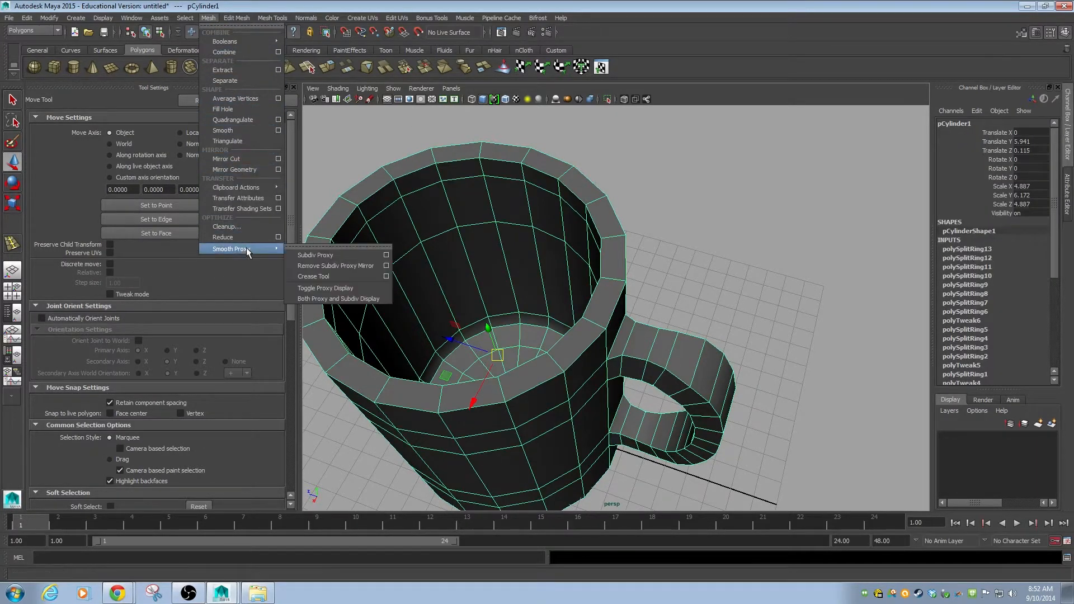
{"action": "left_click", "coordinate": [222, 131]}
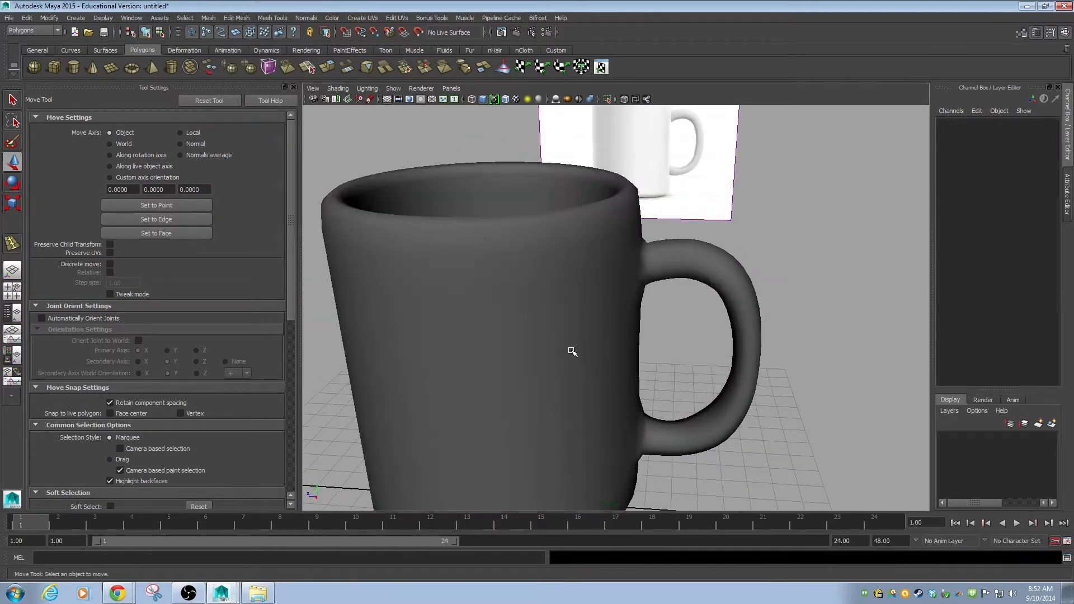
{"action": "left_click", "coordinate": [571, 350]}
{"action": "middle_click_drag", "start_coordinate": [573, 351], "coordinate": [595, 402], "text": "alt"}
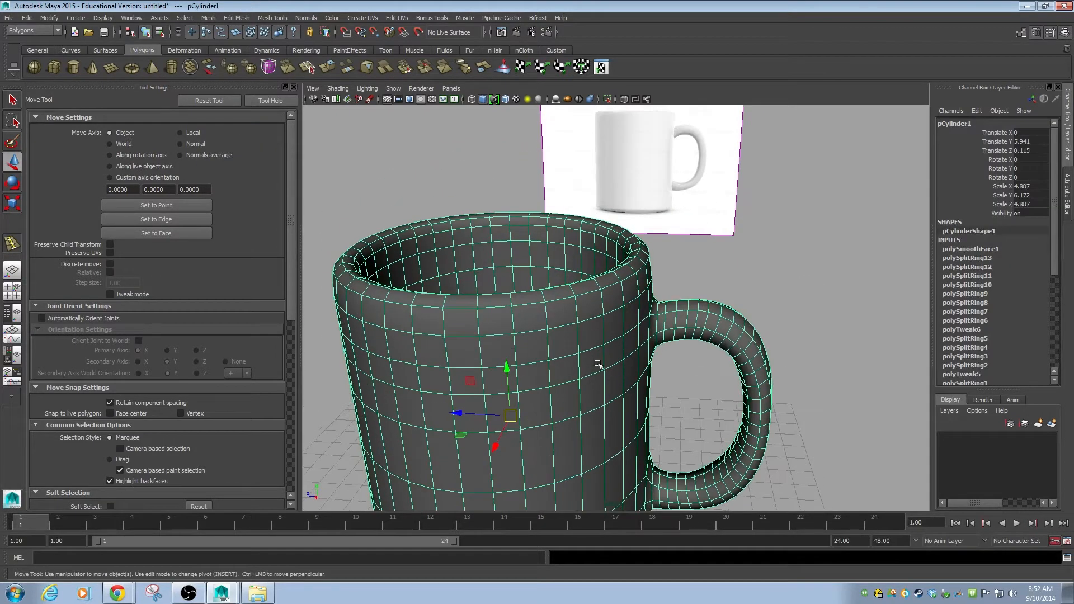
{"action": "key", "text": "ctrl+z"}
{"action": "key", "text": "ctrl+z"}
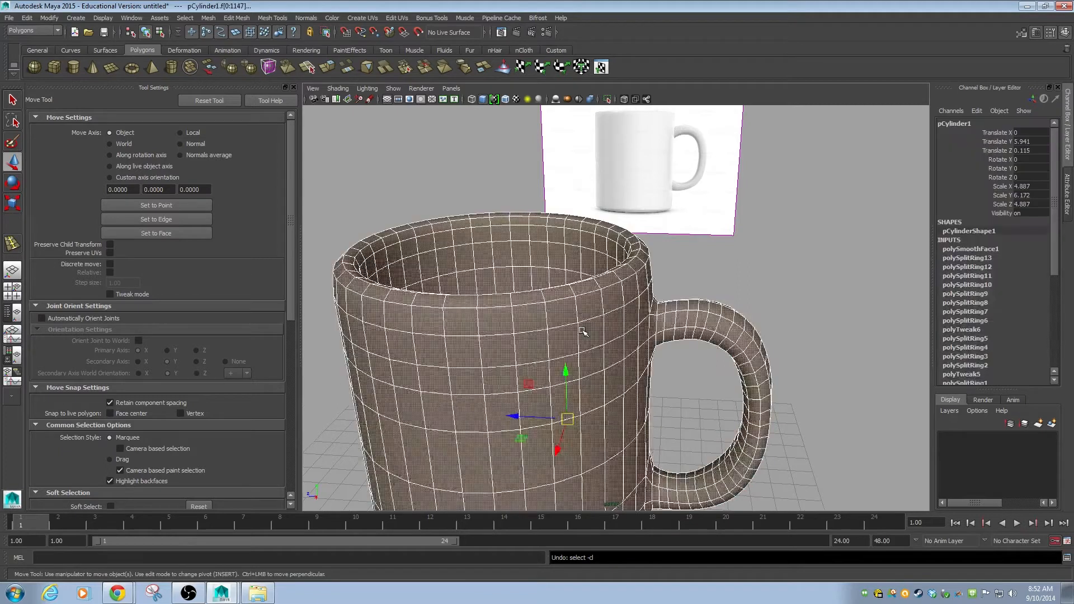
{"action": "key", "text": "ctrl+z"}
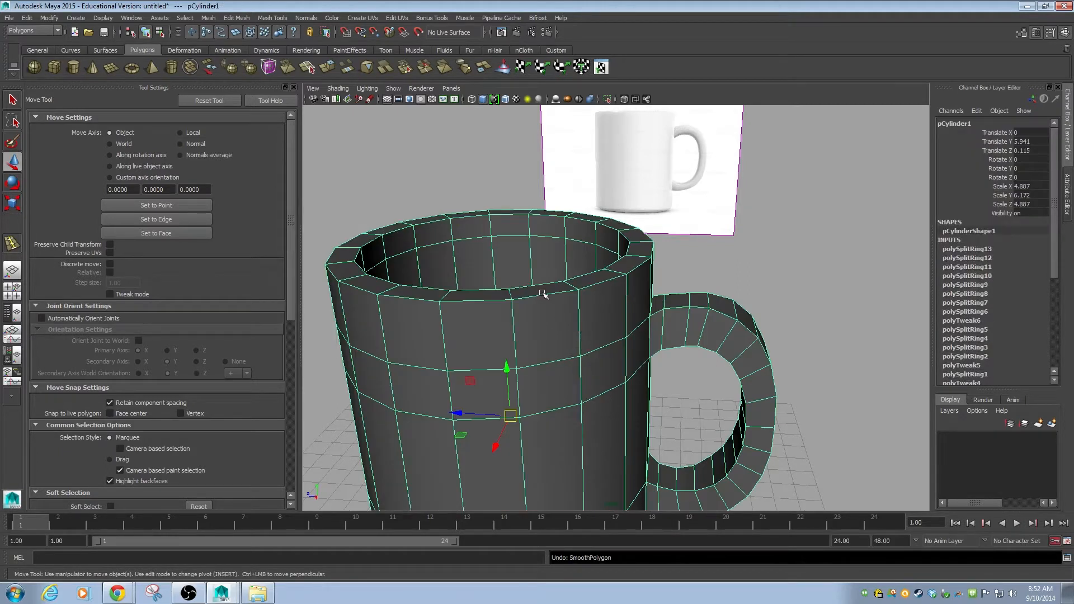
Apply Smooth to the whole mug again and undo it, returning to the low-poly mesh.
{"action": "left_click", "coordinate": [210, 18]}
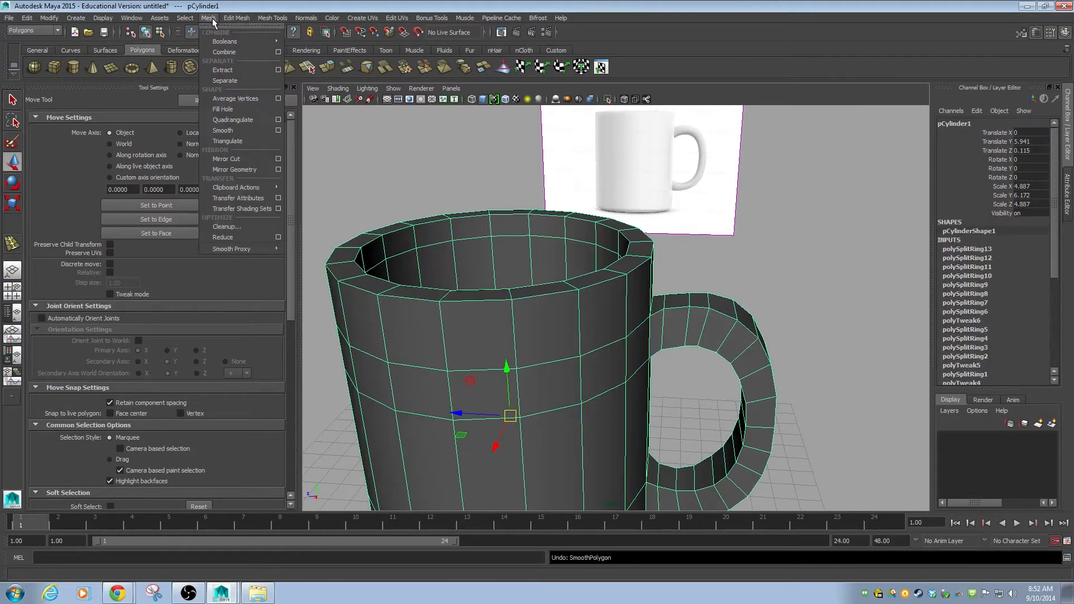
{"action": "left_click", "coordinate": [240, 130]}
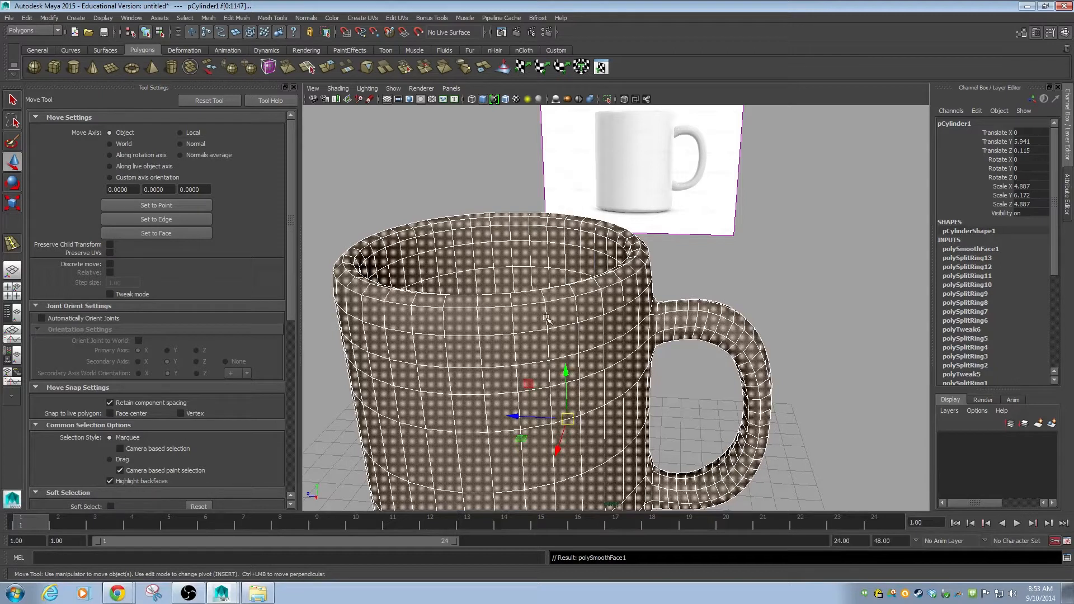
{"action": "key", "text": "ctrl+z"}
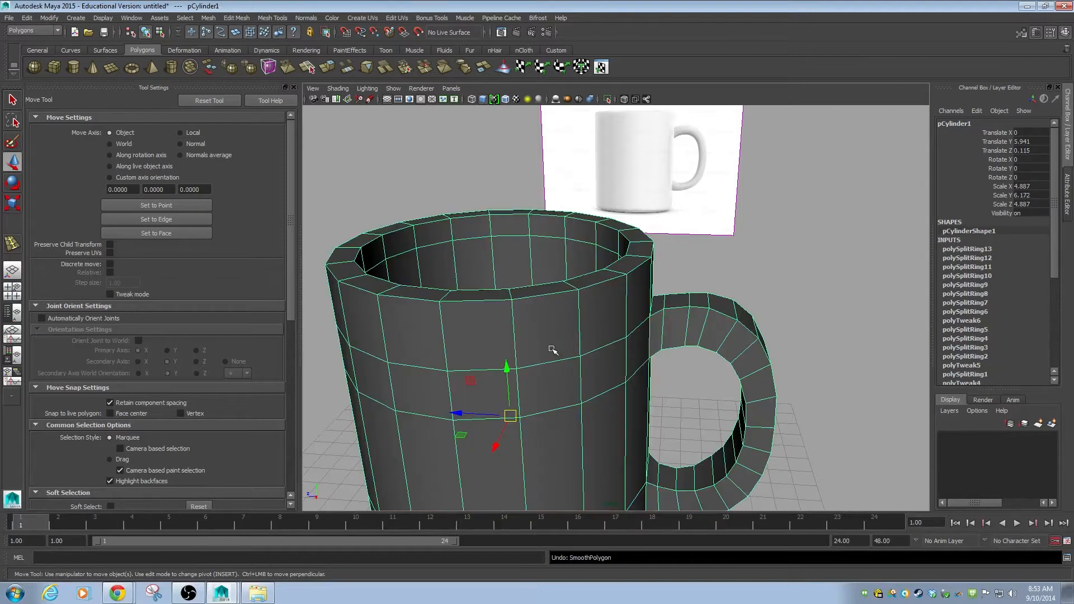
{"action": "scroll", "coordinate": [558, 370], "scroll_direction": "down", "scroll_amount": 5}
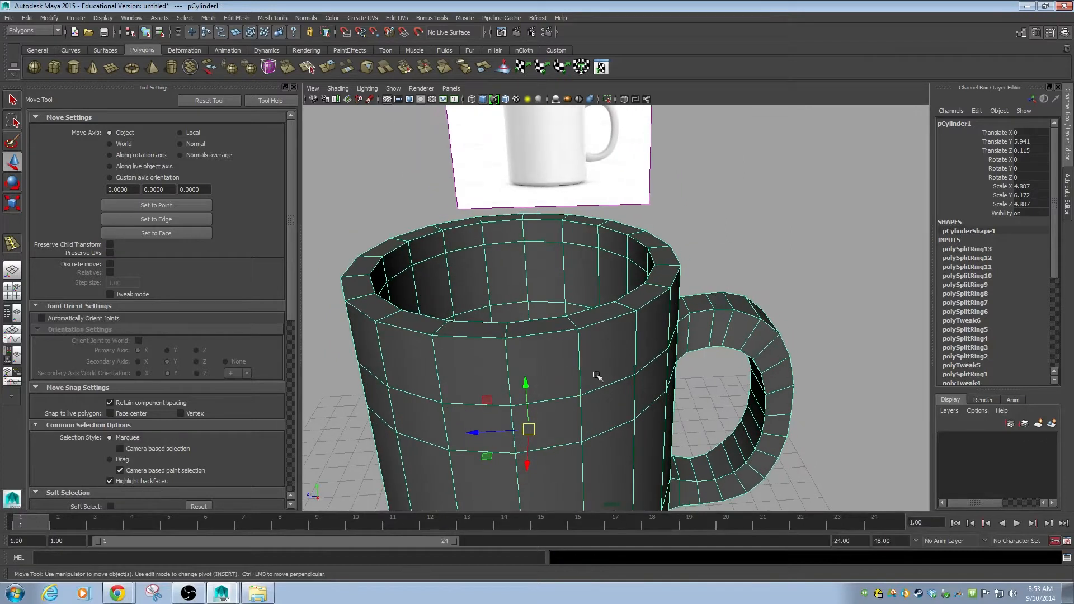
{"action": "scroll", "coordinate": [633, 372], "scroll_direction": "up", "scroll_amount": 5}
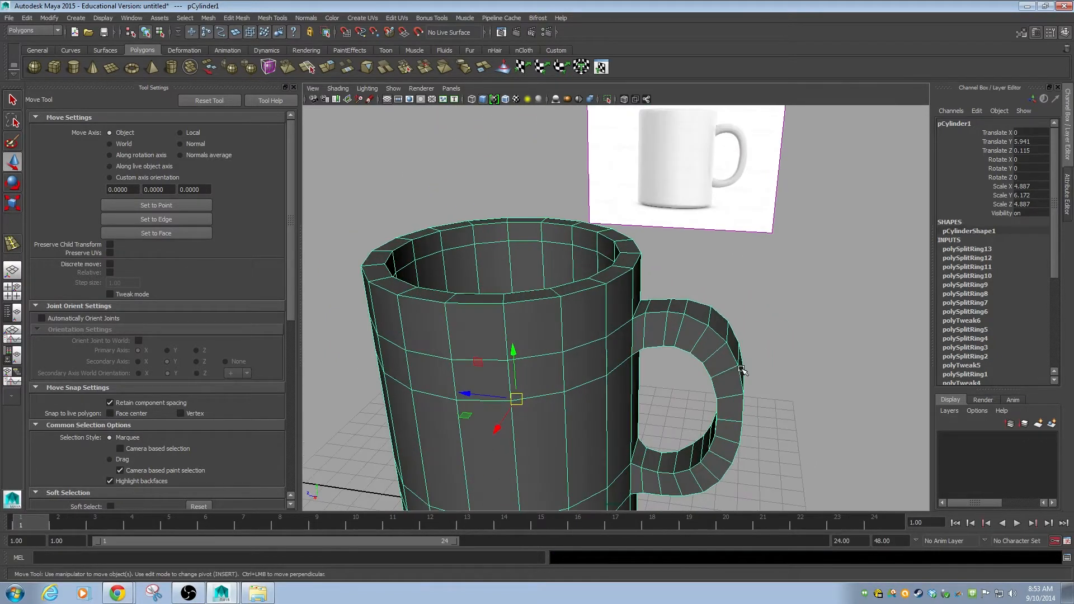
Smooth the mug once more, examine the denser mesh around the handle, and undo the operation.
{"action": "left_click", "coordinate": [208, 17]}
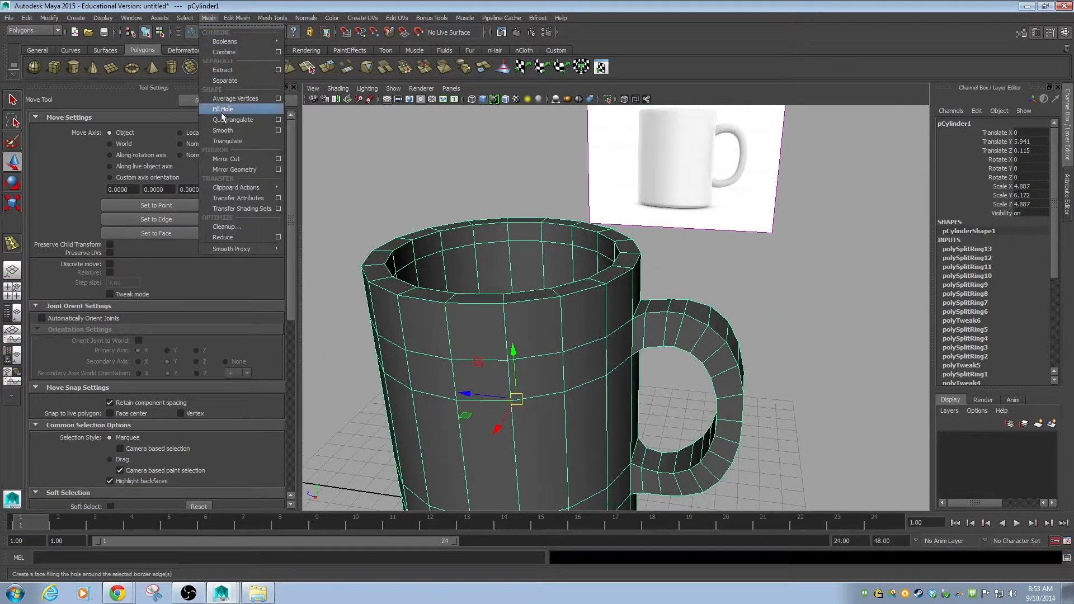
{"action": "left_click", "coordinate": [238, 138]}
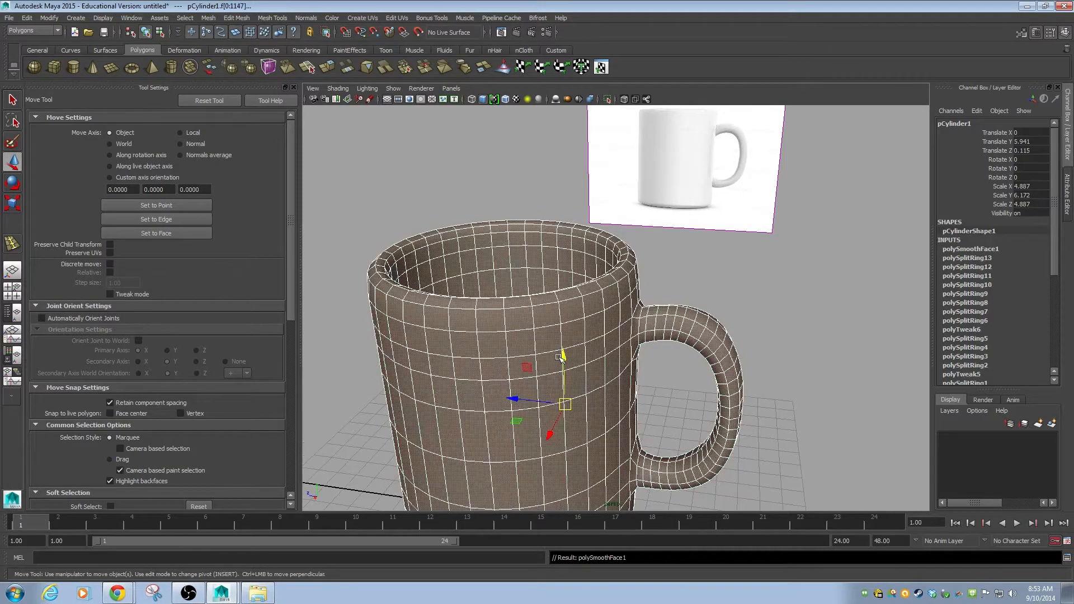
{"action": "left_click", "coordinate": [683, 296]}
{"action": "left_click_drag", "start_coordinate": [678, 387], "coordinate": [693, 355], "text": "alt"}
{"action": "left_click", "coordinate": [693, 354]}
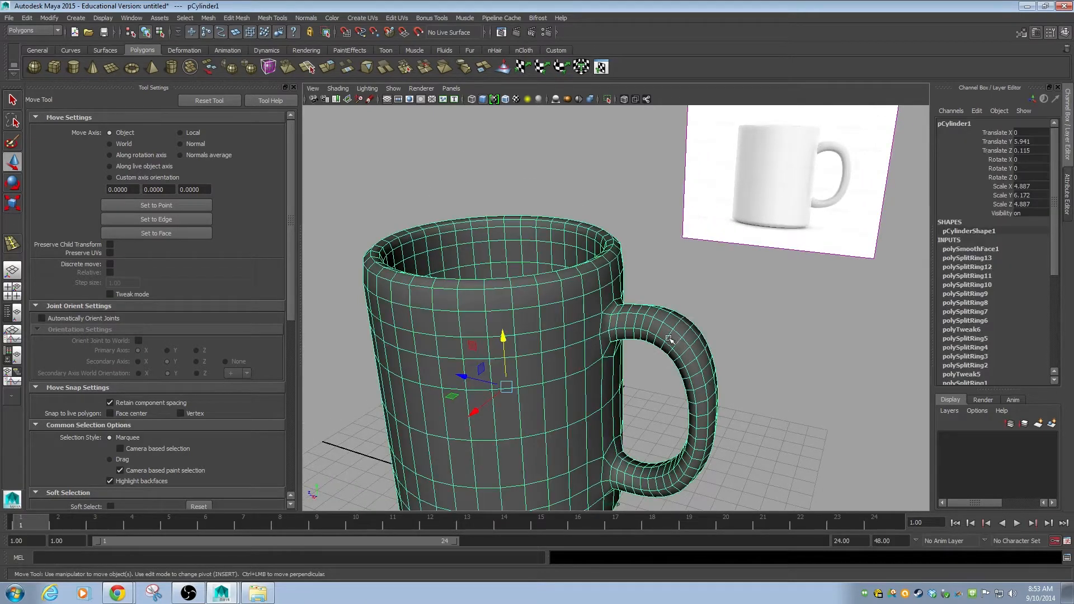
{"action": "key", "text": "ctrl+z"}
Examine the low-poly mug from several sides and compare it with its smooth mesh preview.
{"action": "left_click", "coordinate": [700, 334]}
{"action": "key", "text": "1"}
{"action": "left_click_drag", "start_coordinate": [568, 340], "coordinate": [642, 270], "text": "alt"}
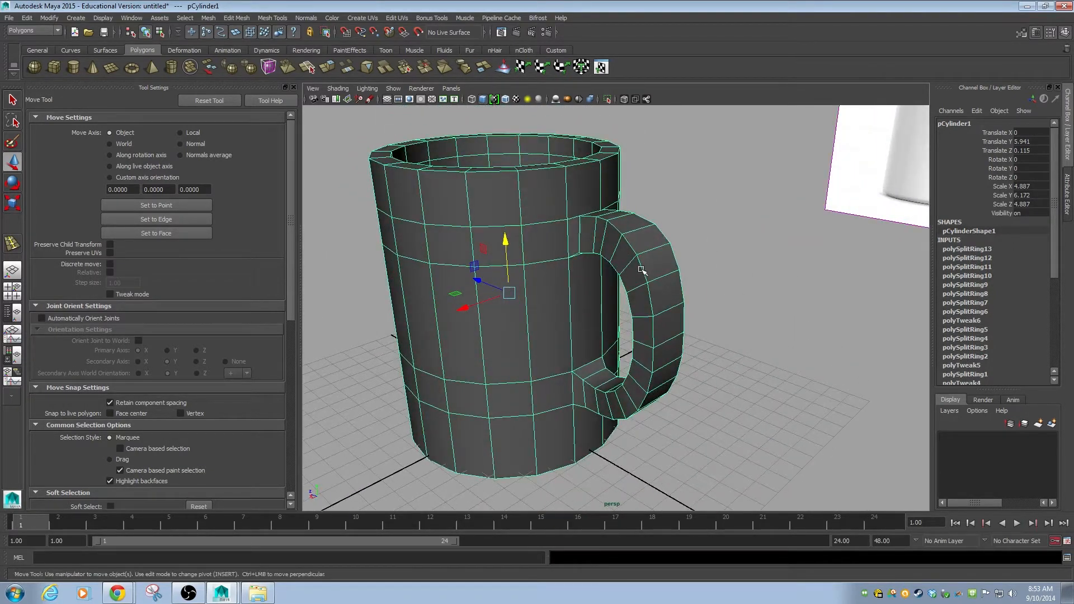
{"action": "left_click_drag", "start_coordinate": [635, 271], "coordinate": [604, 367], "text": "alt"}
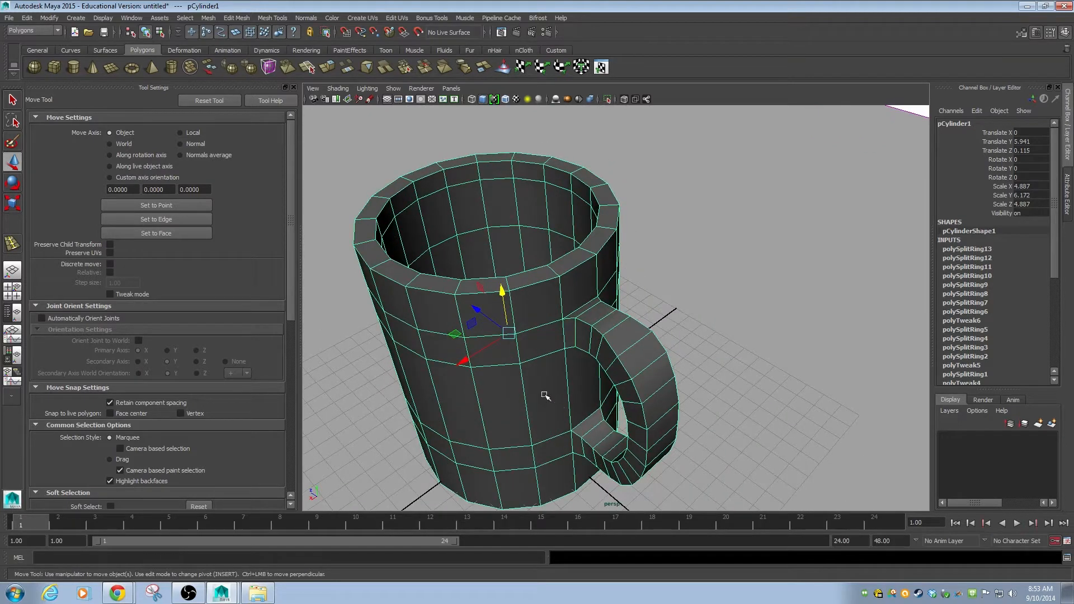
{"action": "left_click_drag", "start_coordinate": [540, 355], "coordinate": [609, 370], "text": "alt"}
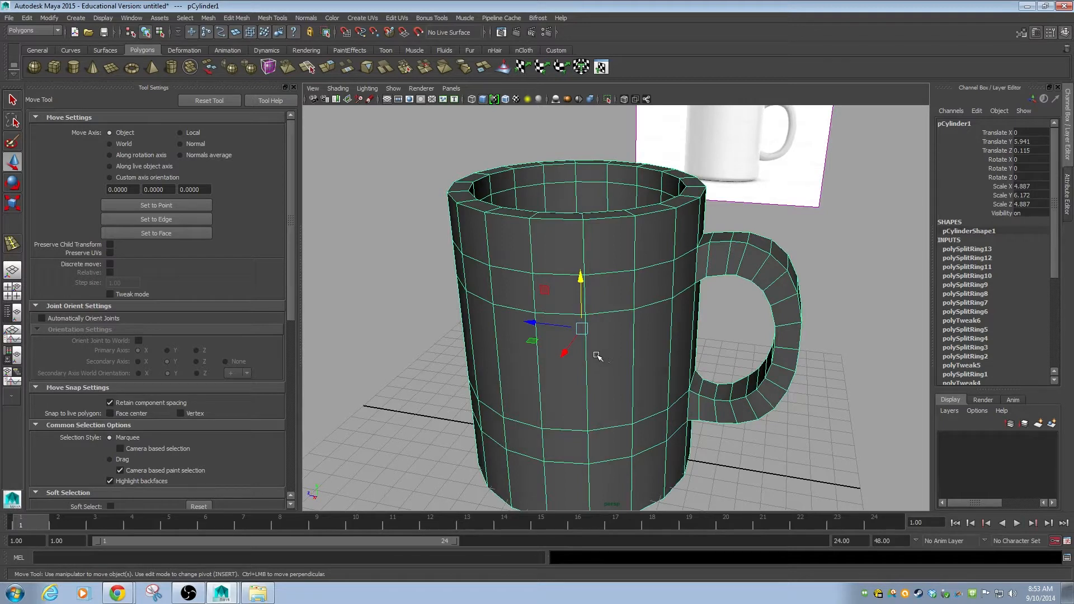
{"action": "key", "text": "1"}
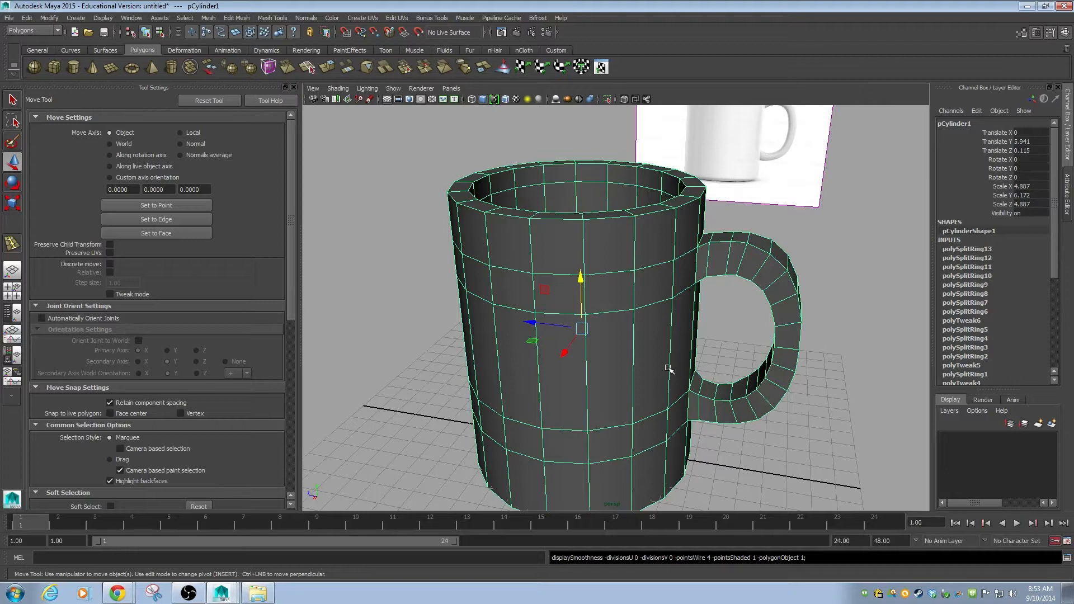
{"action": "key", "text": "3"}
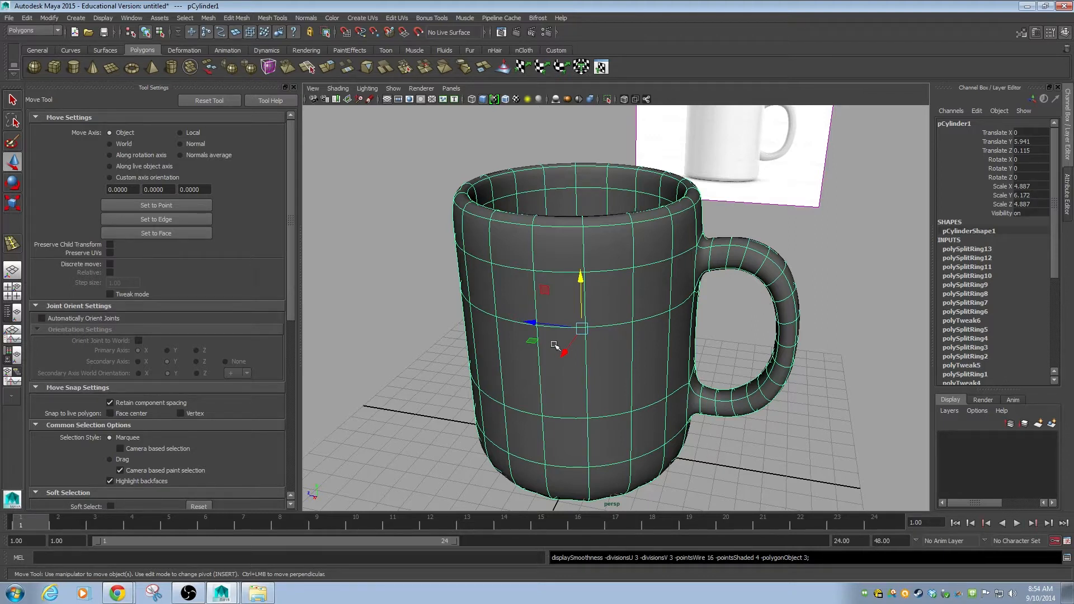
Open the render settings, render the previewed mug with Maya Software, check the available renderers, and close the render.
{"action": "left_click", "coordinate": [545, 34]}
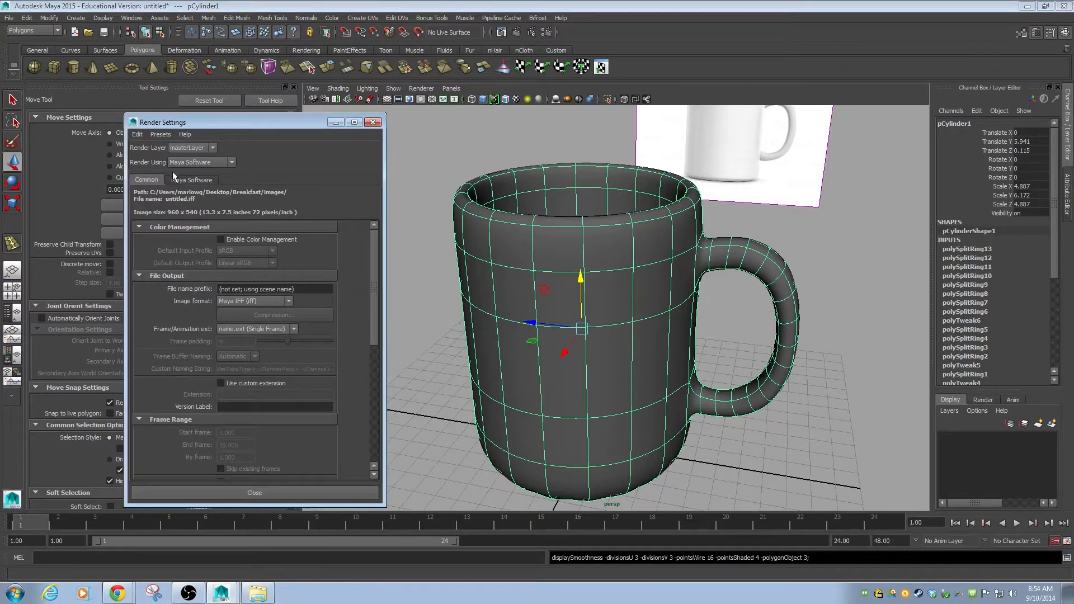
{"action": "left_click", "coordinate": [515, 31]}
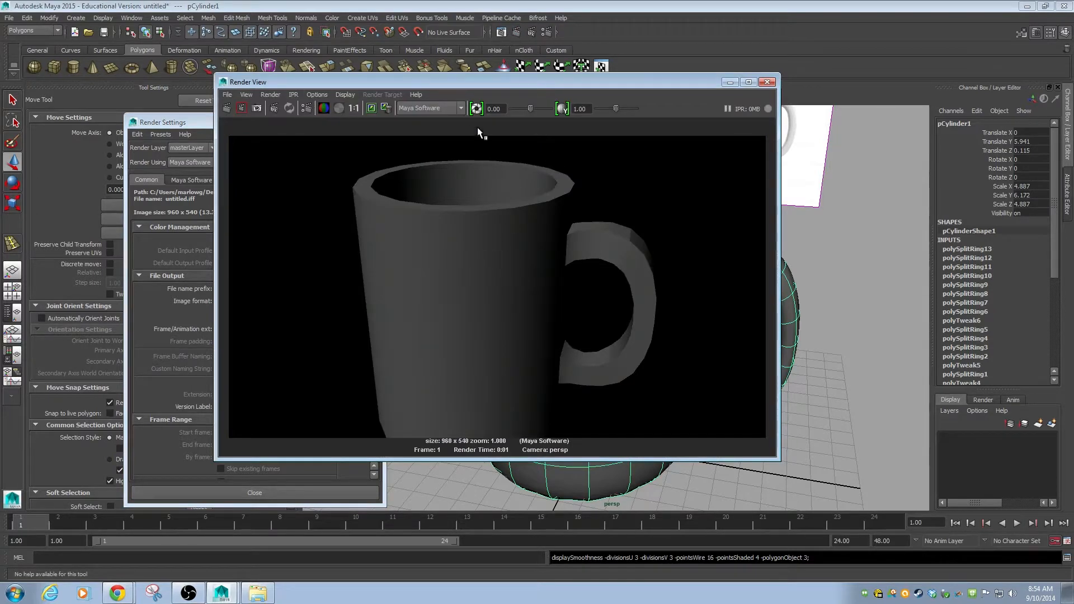
{"action": "left_click", "coordinate": [442, 108]}
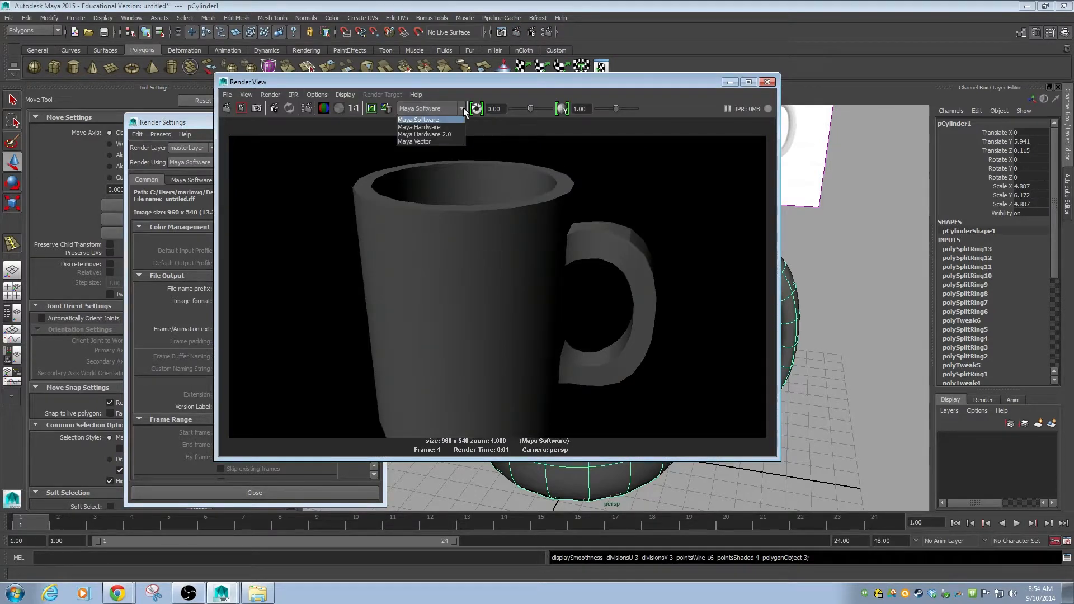
{"action": "left_click", "coordinate": [767, 84]}
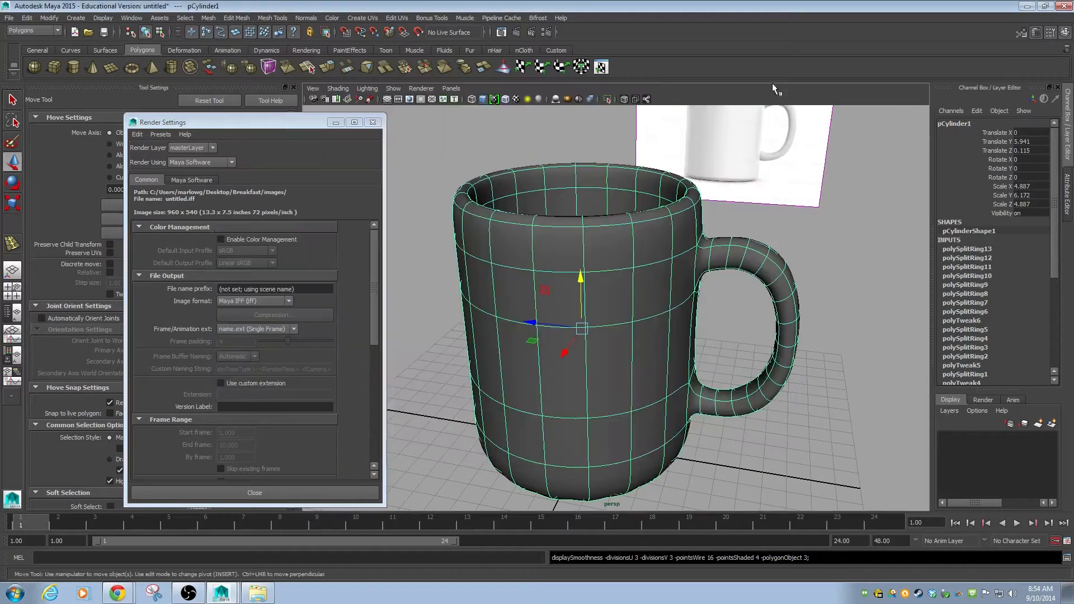
{"action": "left_click", "coordinate": [768, 83]}
Load the mental ray plug-in Mayatomr.mll in the Plug-in Manager and close the manager.
{"action": "left_click", "coordinate": [131, 18]}
{"action": "mouse_move", "coordinate": [144, 69]}
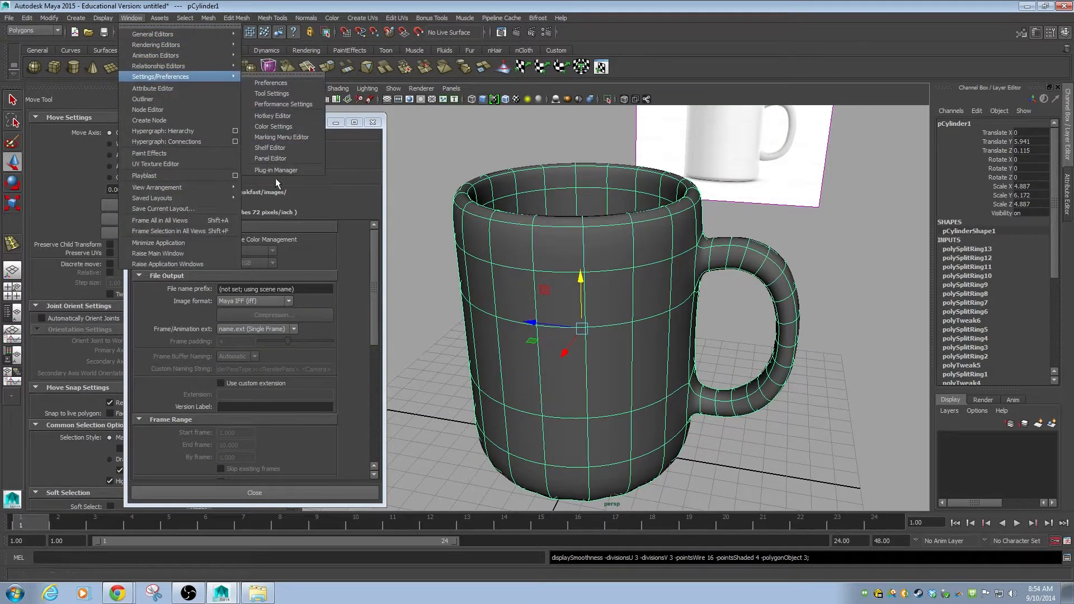
{"action": "left_click", "coordinate": [276, 170]}
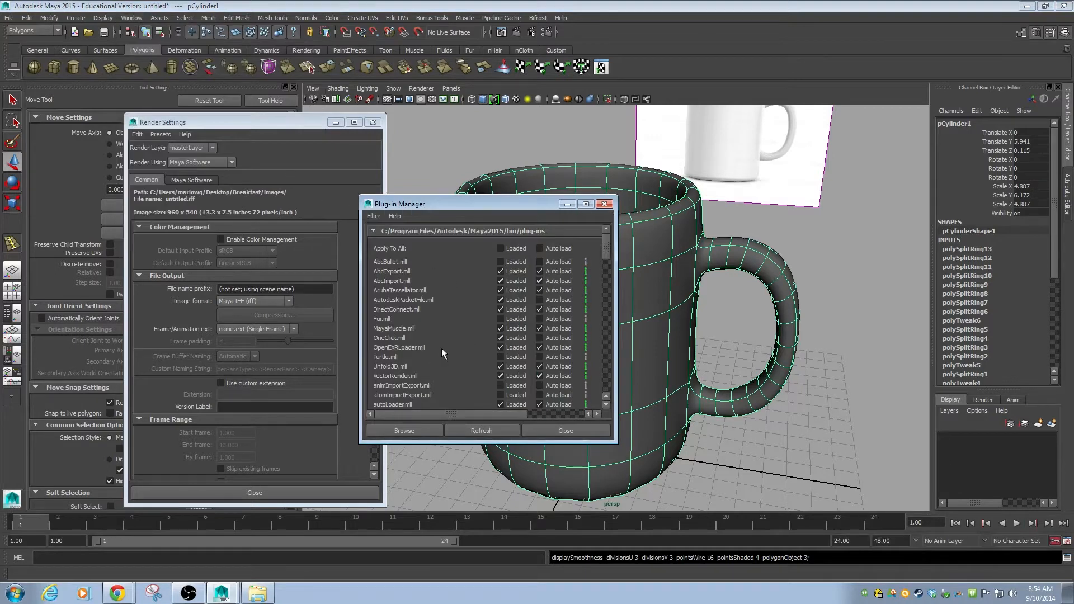
{"action": "scroll", "coordinate": [442, 346], "scroll_direction": "down", "scroll_amount": 10}
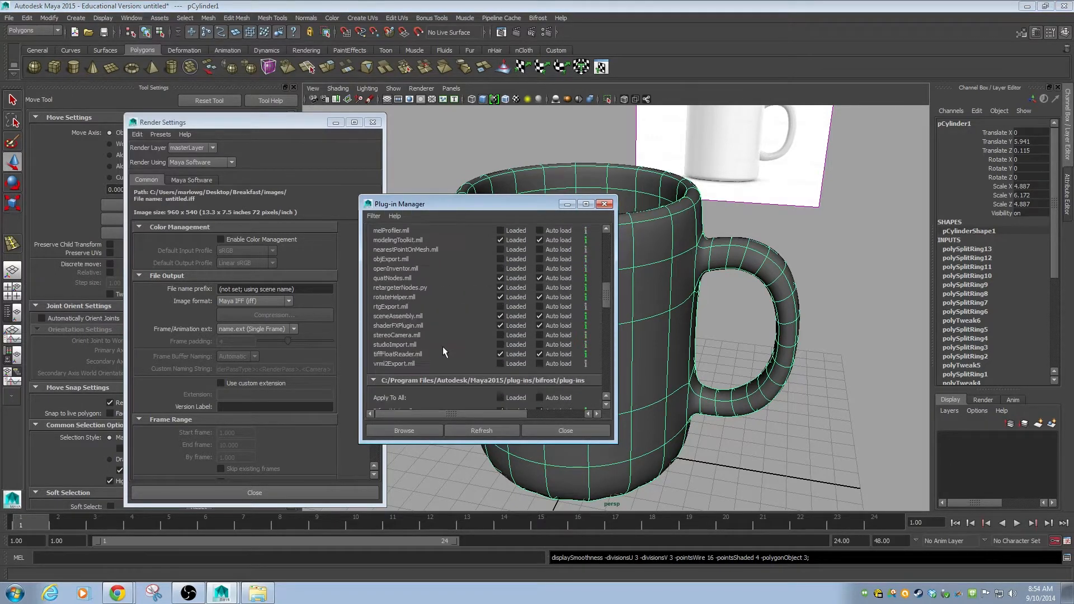
{"action": "scroll", "coordinate": [443, 350], "scroll_direction": "up", "scroll_amount": 2}
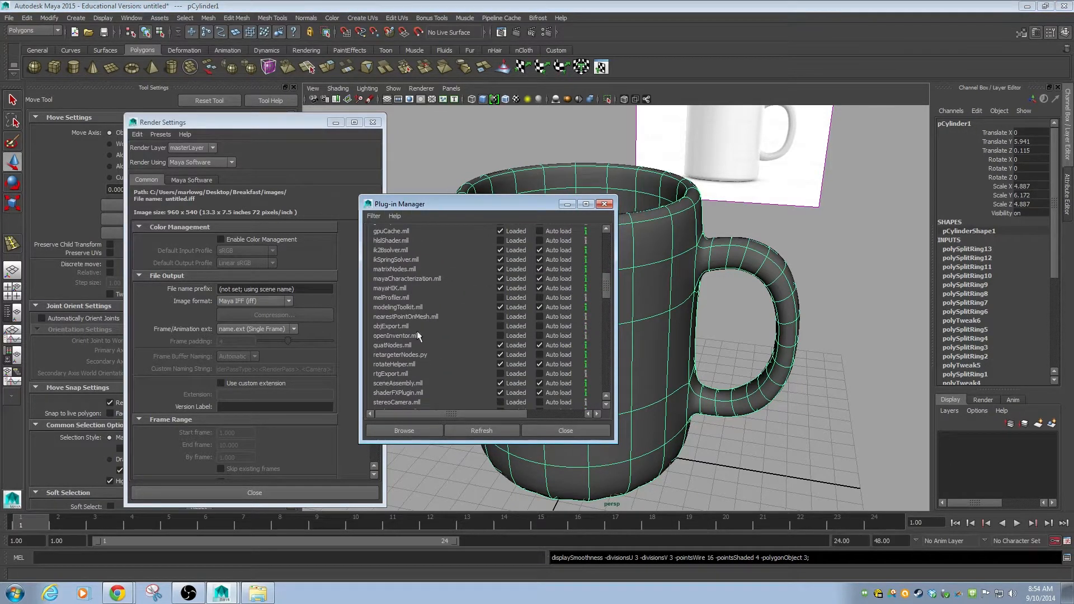
{"action": "scroll", "coordinate": [438, 408], "scroll_direction": "down", "scroll_amount": 4}
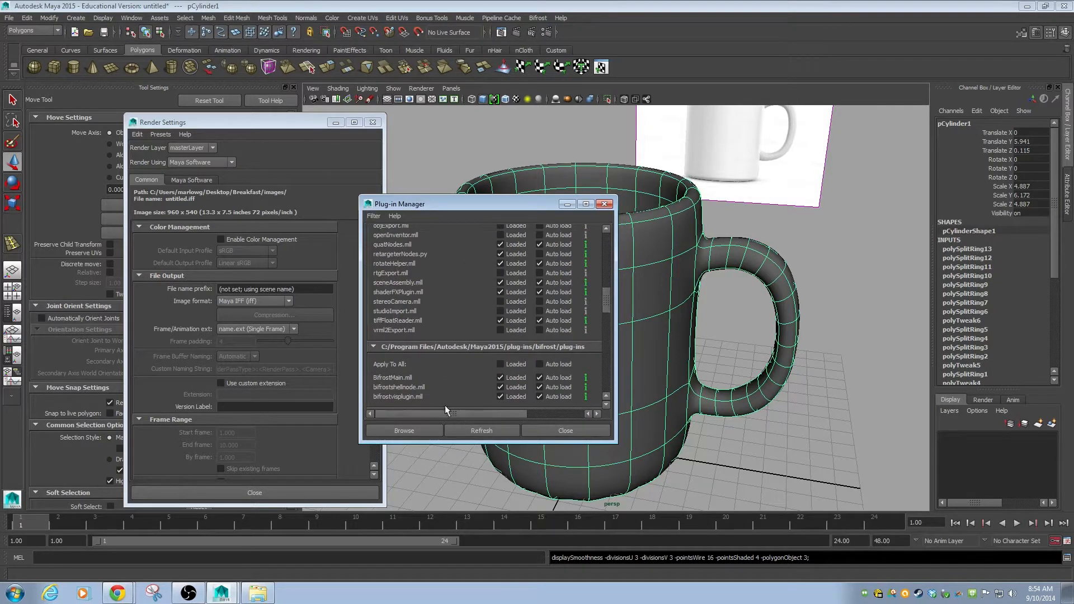
{"action": "scroll", "coordinate": [440, 384], "scroll_direction": "down", "scroll_amount": 4}
{"action": "scroll", "coordinate": [447, 367], "scroll_direction": "down", "scroll_amount": 3}
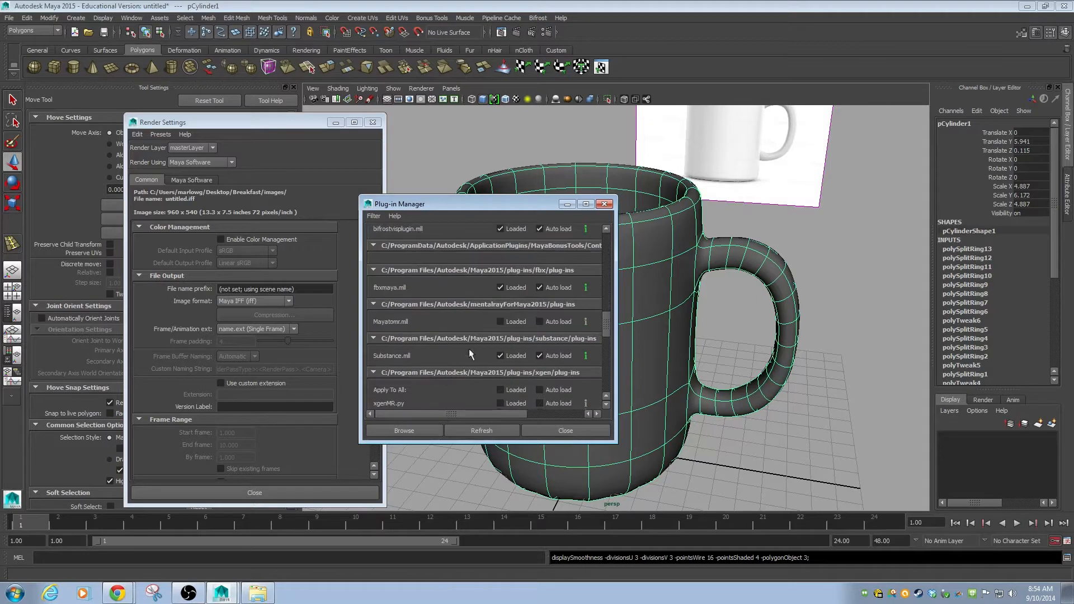
{"action": "left_click", "coordinate": [500, 322]}
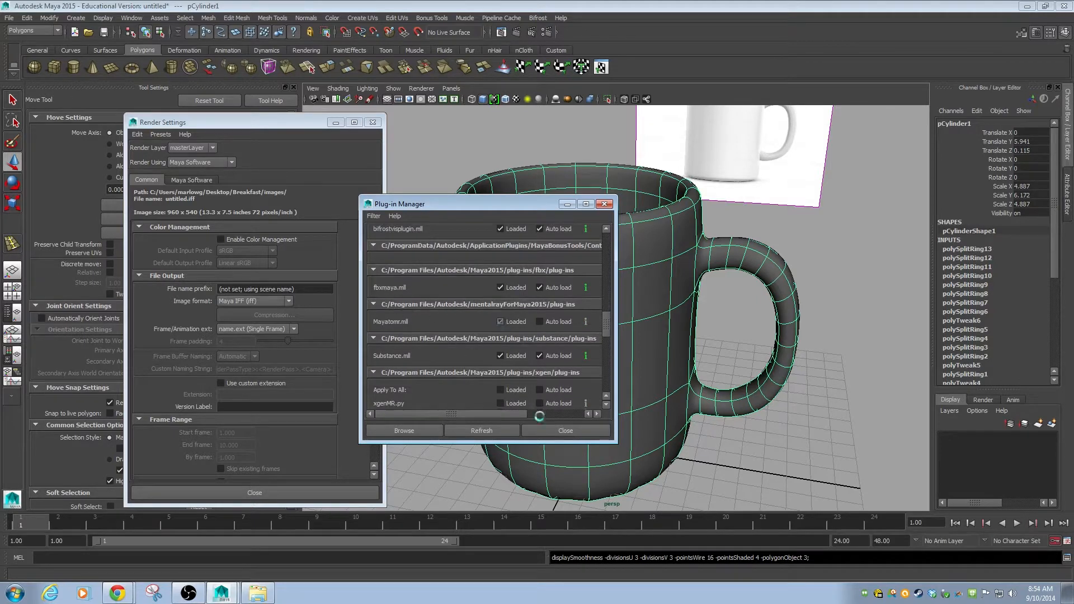
{"action": "left_click", "coordinate": [564, 430]}
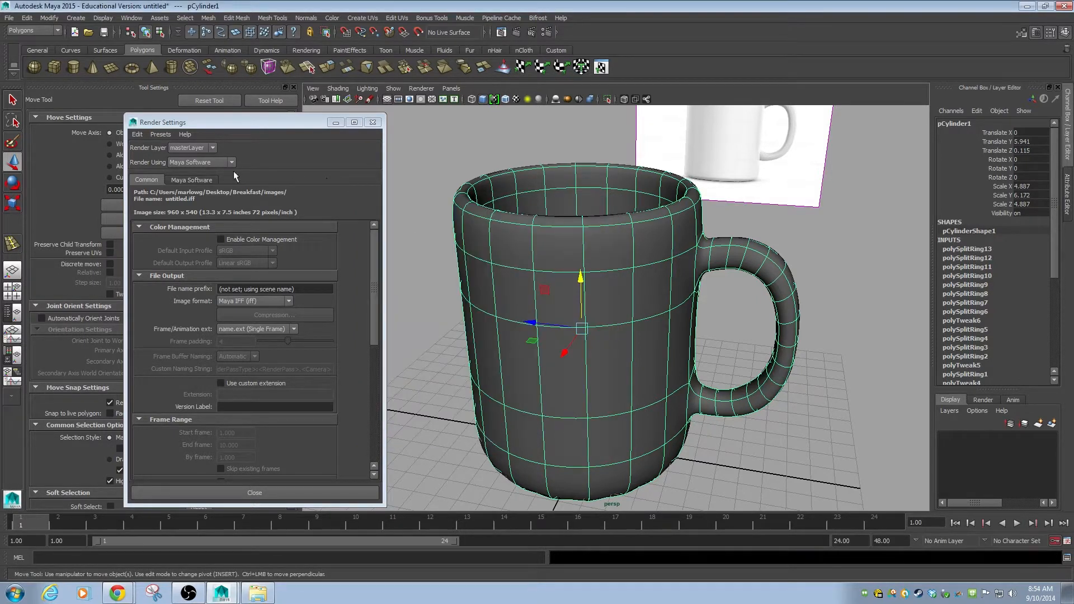
Set the renderer to mental ray, render the smooth-previewed mug, and return the mug to its unsmoothed display.
{"action": "left_click", "coordinate": [227, 162]}
{"action": "left_click", "coordinate": [200, 199]}
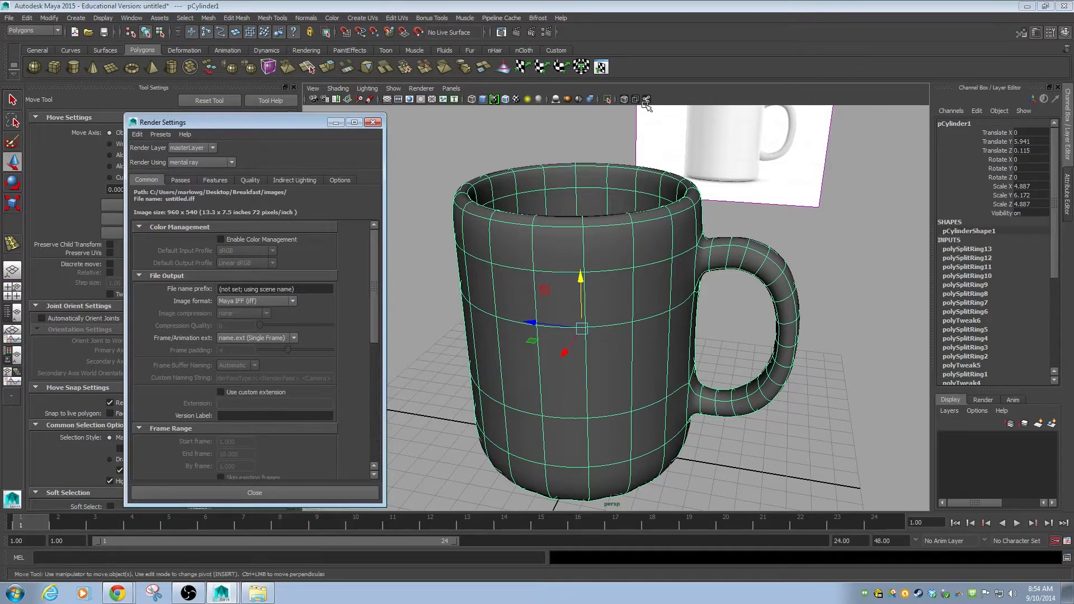
{"action": "left_click", "coordinate": [515, 32]}
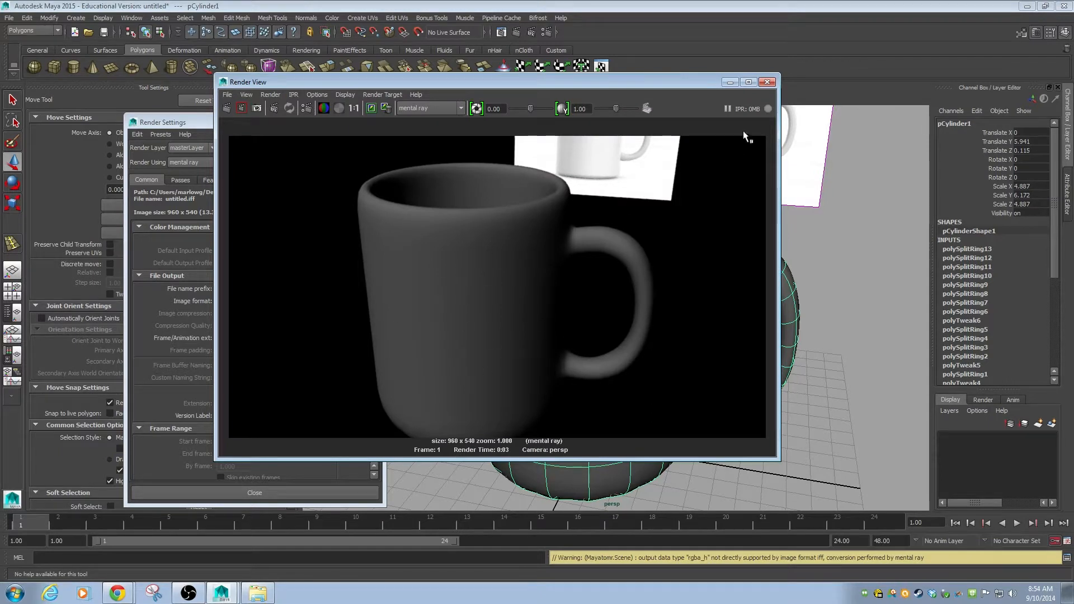
{"action": "left_click", "coordinate": [766, 82]}
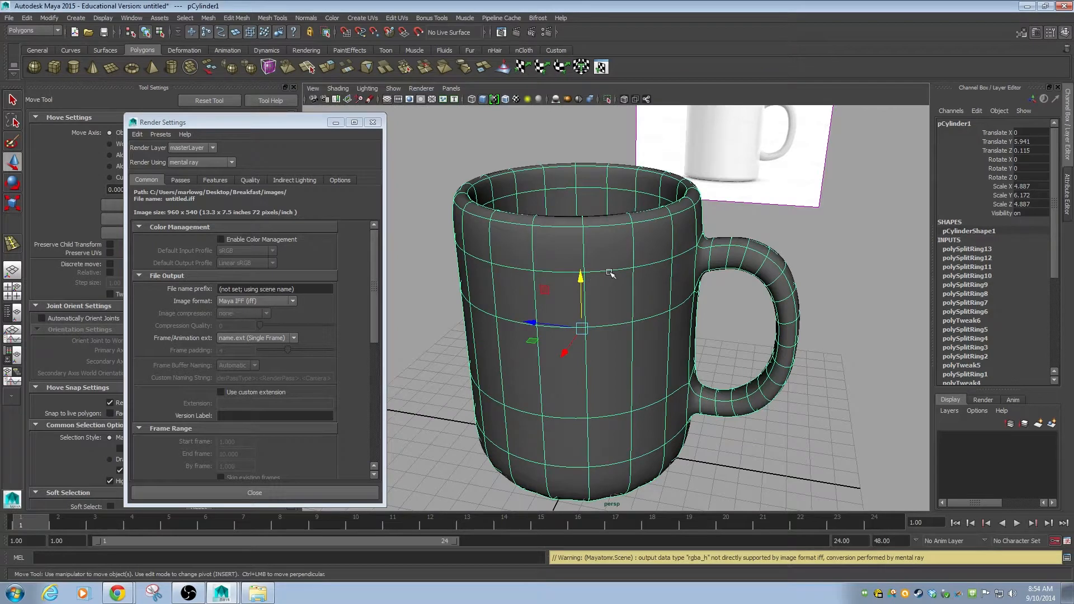
{"action": "key", "text": "1"}
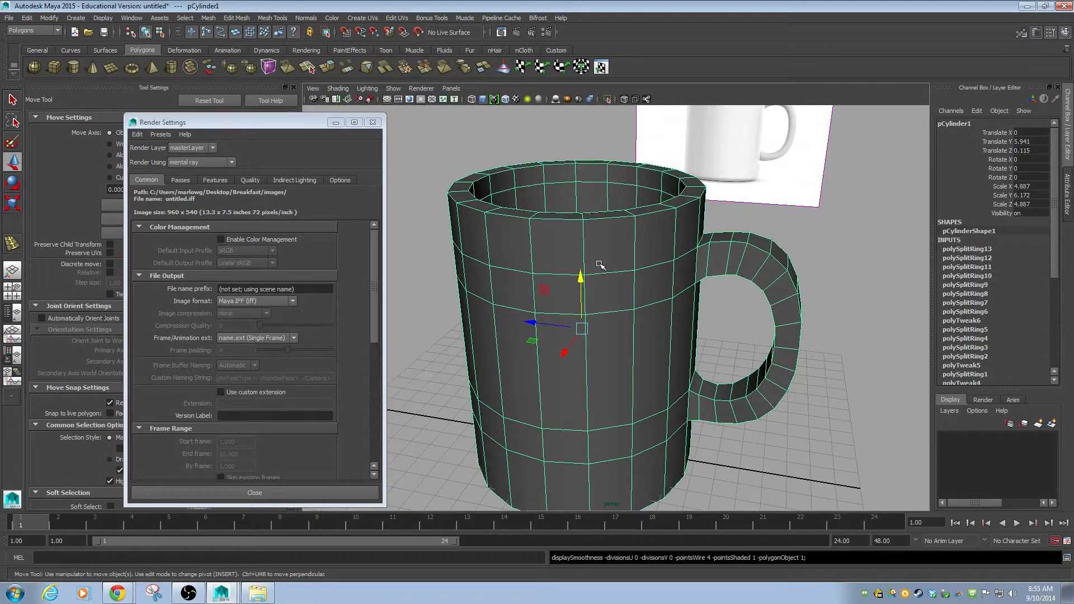
Compare the mug's unsmoothed mesh with its smooth preview, examining the rim, interior and handle from several angles.
{"action": "key", "text": "3"}
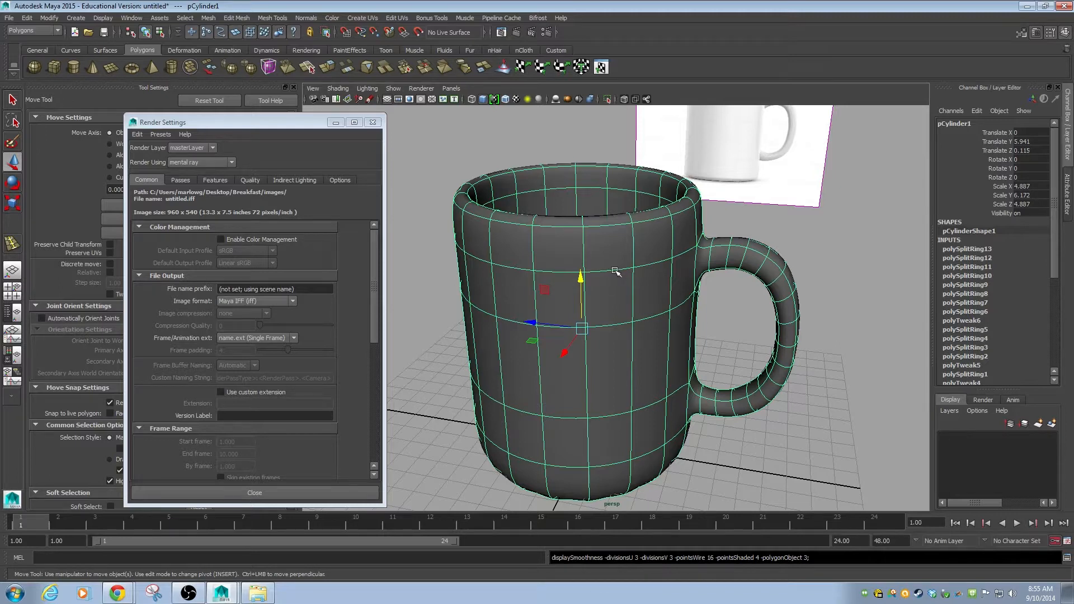
{"action": "key", "text": "1"}
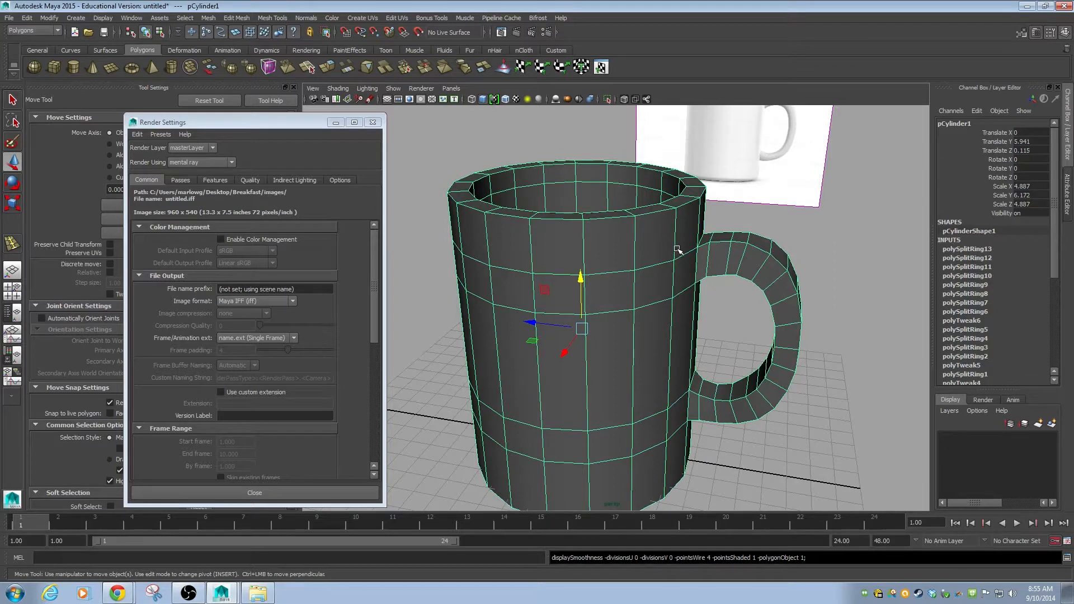
{"action": "left_click_drag", "start_coordinate": [625, 386], "coordinate": [626, 408], "text": "alt"}
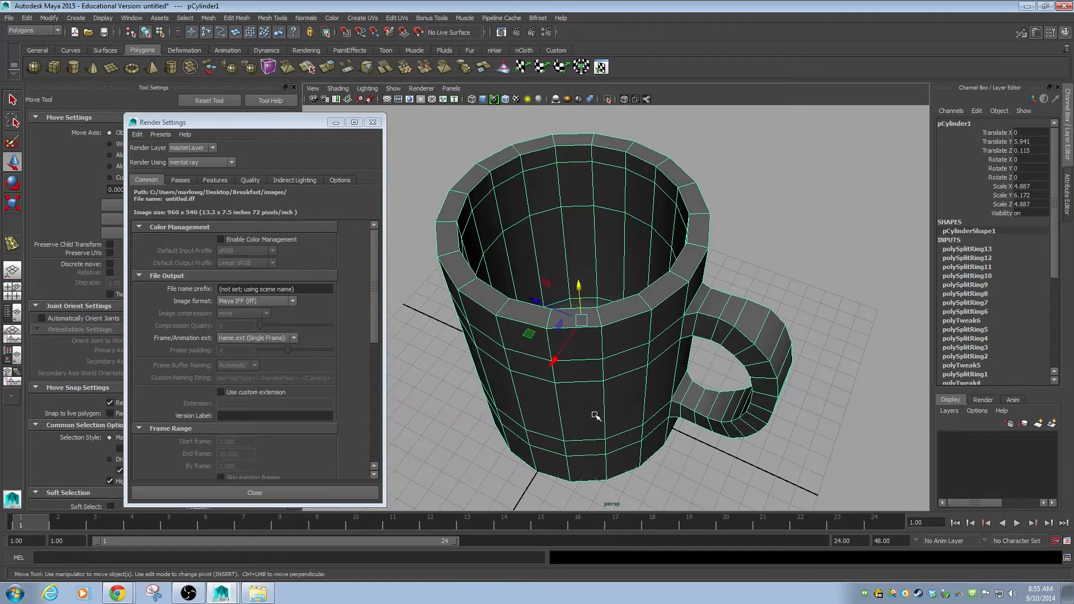
{"action": "left_click_drag", "start_coordinate": [584, 323], "coordinate": [616, 297], "text": "alt"}
{"action": "key", "text": "1"}
{"action": "key", "text": "3"}
{"action": "left_click_drag", "start_coordinate": [637, 334], "coordinate": [693, 307], "text": "alt"}
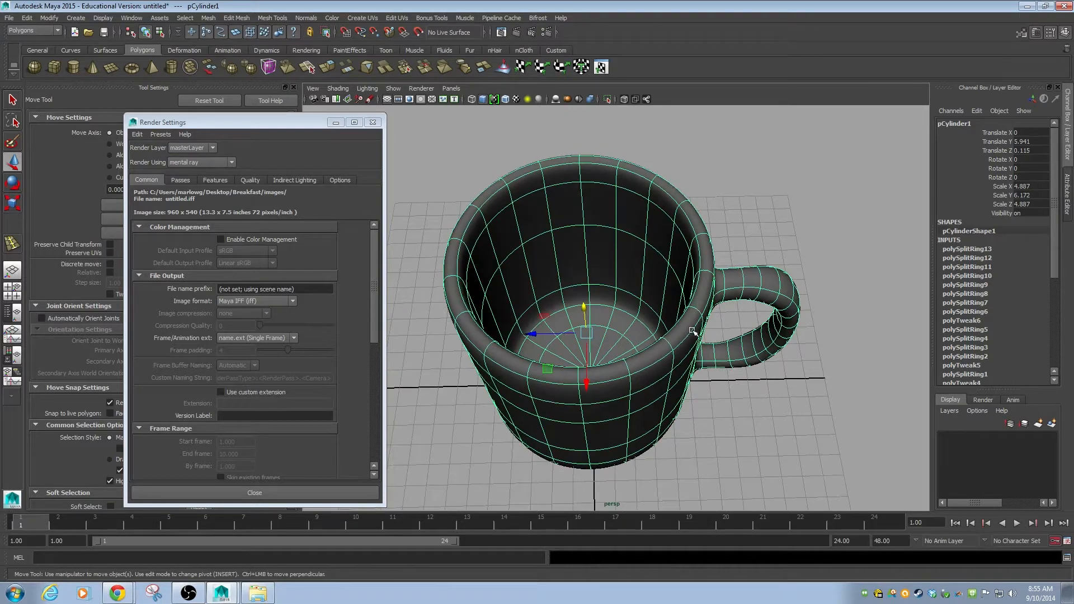
{"action": "left_click_drag", "start_coordinate": [660, 295], "coordinate": [677, 253], "text": "alt"}
{"action": "left_click_drag", "start_coordinate": [693, 191], "coordinate": [681, 263], "text": "alt"}
{"action": "right_click_drag", "start_coordinate": [680, 263], "coordinate": [754, 267], "text": "alt"}
{"action": "middle_click_drag", "start_coordinate": [743, 273], "coordinate": [735, 294], "text": "alt"}
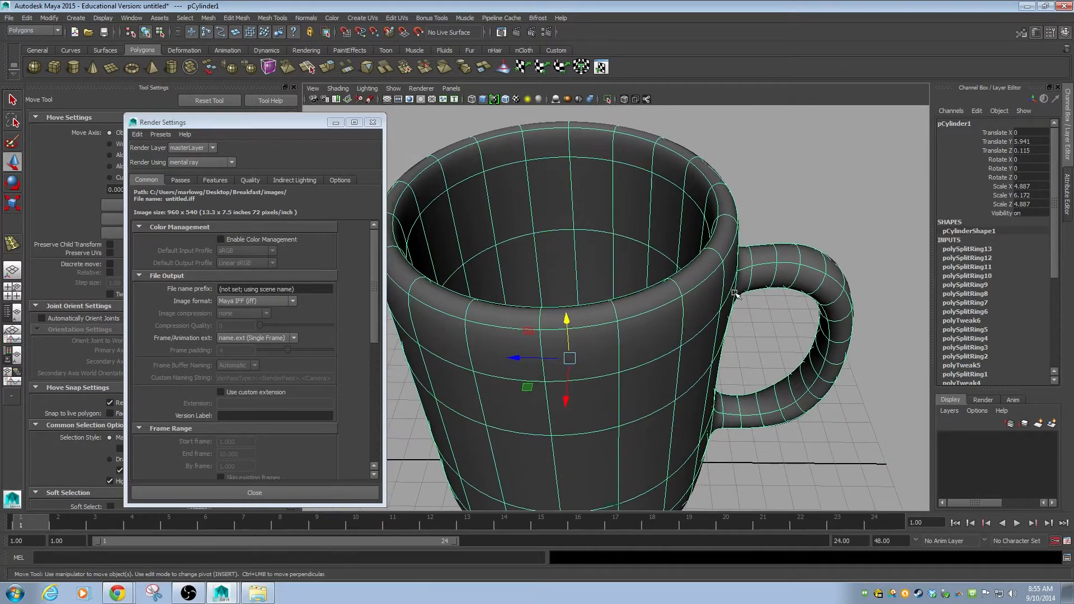
Return the mug to unsmoothed display, close the render settings, and activate the Insert Edge Loop Tool.
{"action": "key", "text": "1"}
{"action": "left_click_drag", "start_coordinate": [721, 256], "coordinate": [714, 292], "text": "alt"}
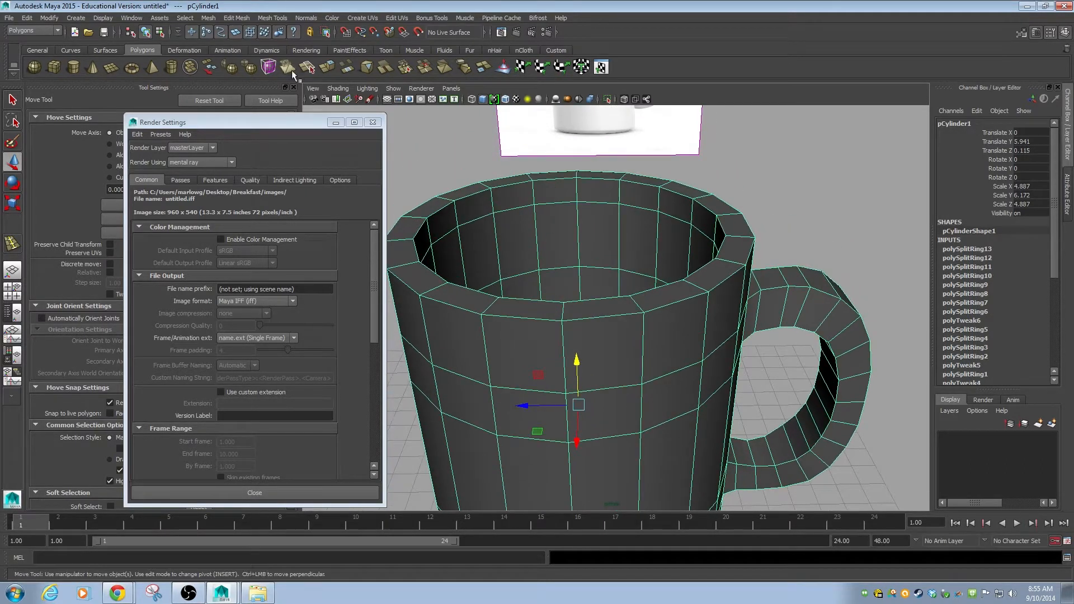
{"action": "left_click", "coordinate": [372, 122]}
{"action": "left_click", "coordinate": [236, 18]}
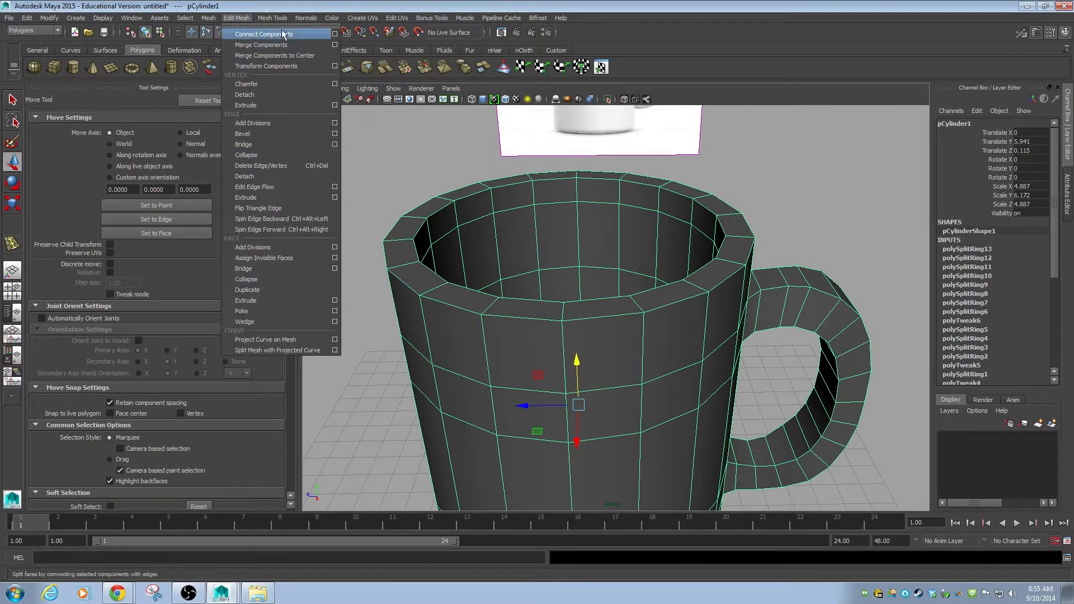
{"action": "mouse_move", "coordinate": [281, 28]}
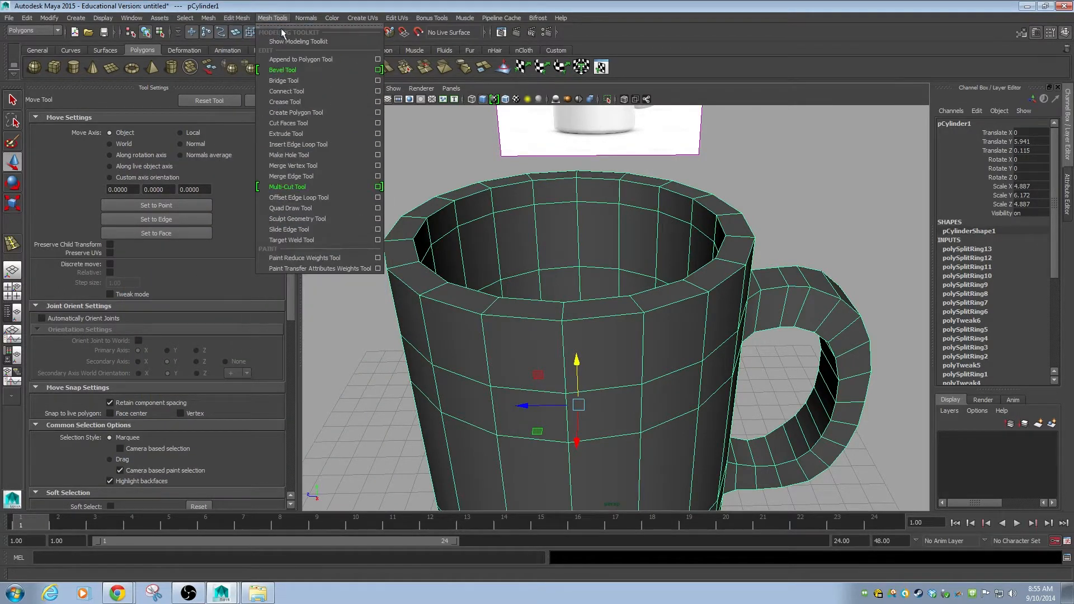
{"action": "left_click", "coordinate": [303, 144]}
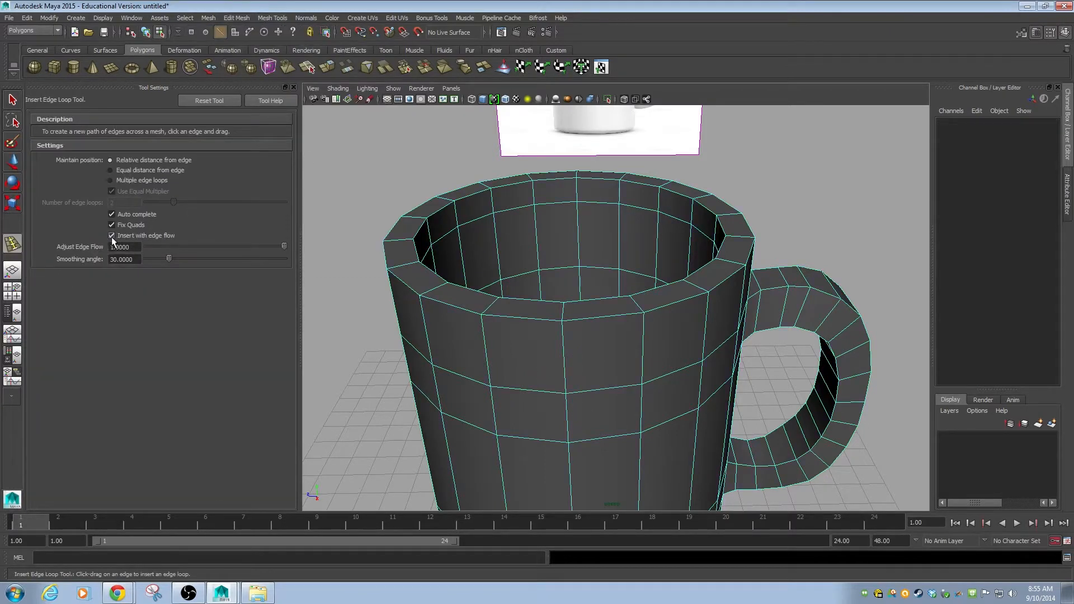
Try an edge loop around the rim's top face with edge flow enabled, and undo it.
{"action": "left_click", "coordinate": [641, 308]}
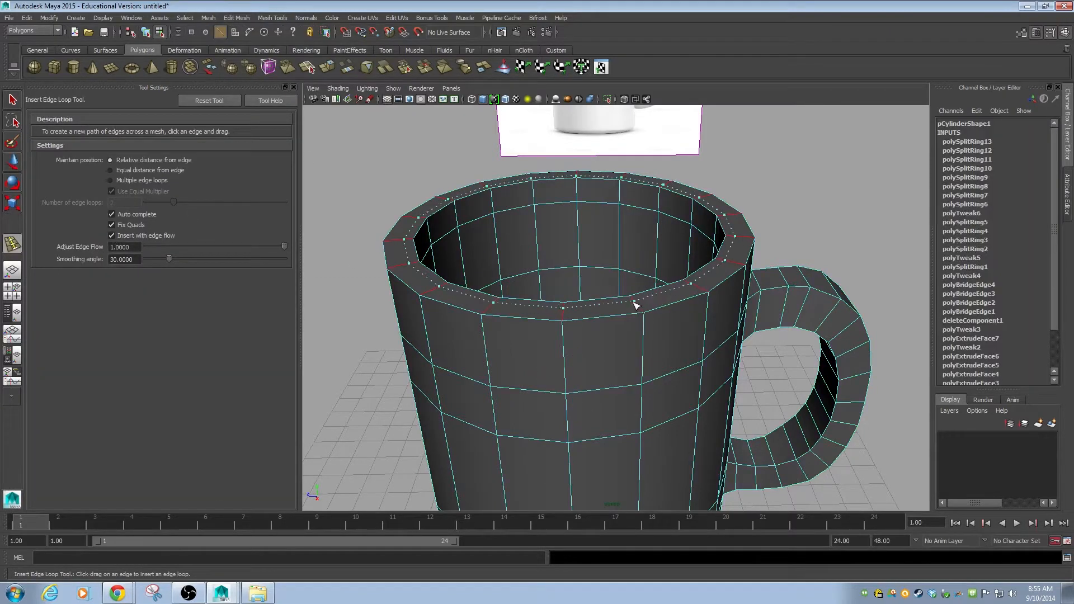
{"action": "left_click_drag", "start_coordinate": [640, 308], "coordinate": [678, 324], "text": "alt"}
{"action": "key", "text": "ctrl+z"}
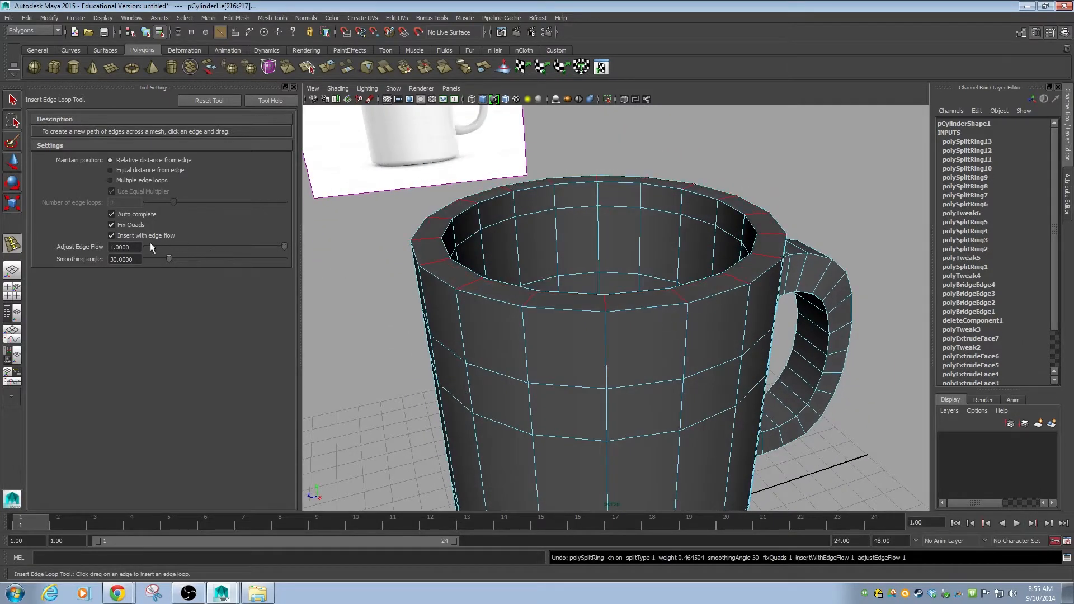
Turn off Insert with edge flow, insert an edge loop around the middle of the rim's top face, and raise it slightly.
{"action": "left_click_drag", "start_coordinate": [737, 282], "coordinate": [737, 282]}
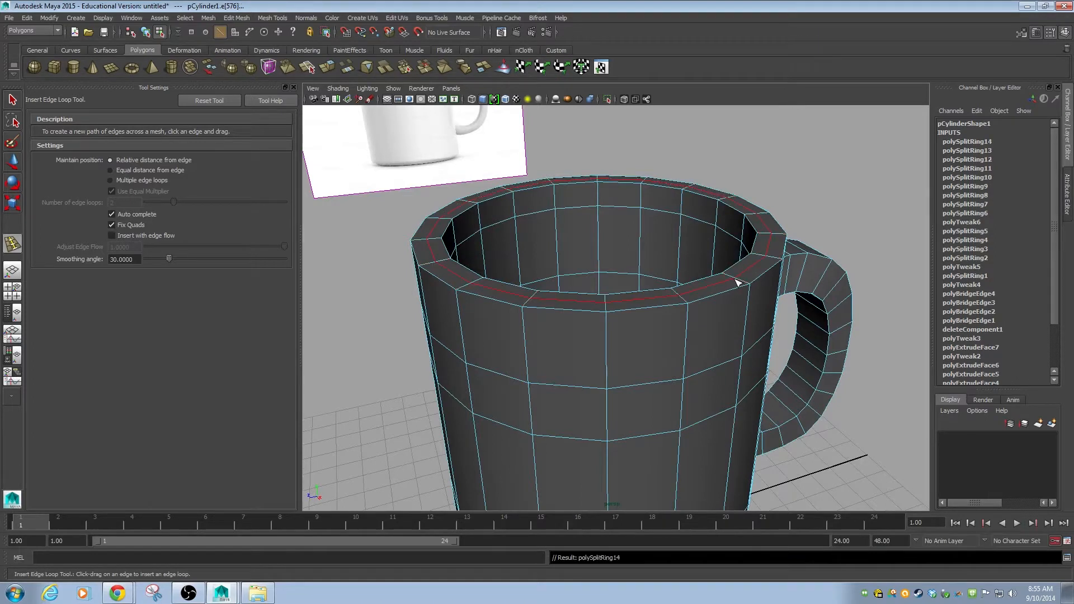
{"action": "key", "text": "w"}
{"action": "left_click_drag", "start_coordinate": [599, 203], "coordinate": [599, 194]}
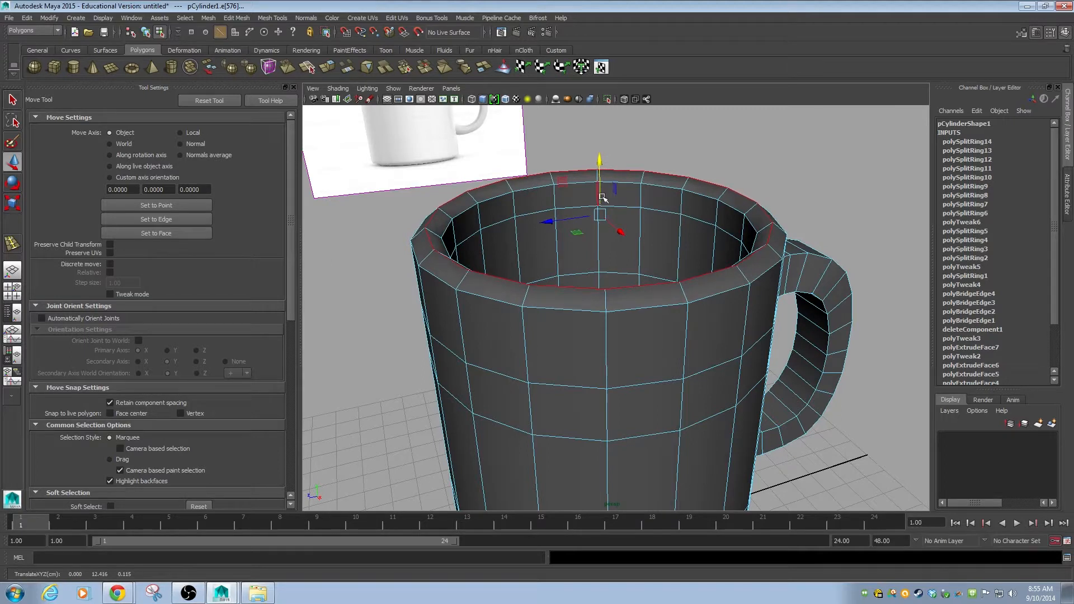
Insert an edge loop around the outer slope of the rim and raise it slightly to round the lip.
{"action": "key", "text": "y"}
{"action": "left_click_drag", "start_coordinate": [744, 278], "coordinate": [796, 296]}
{"action": "key", "text": "w"}
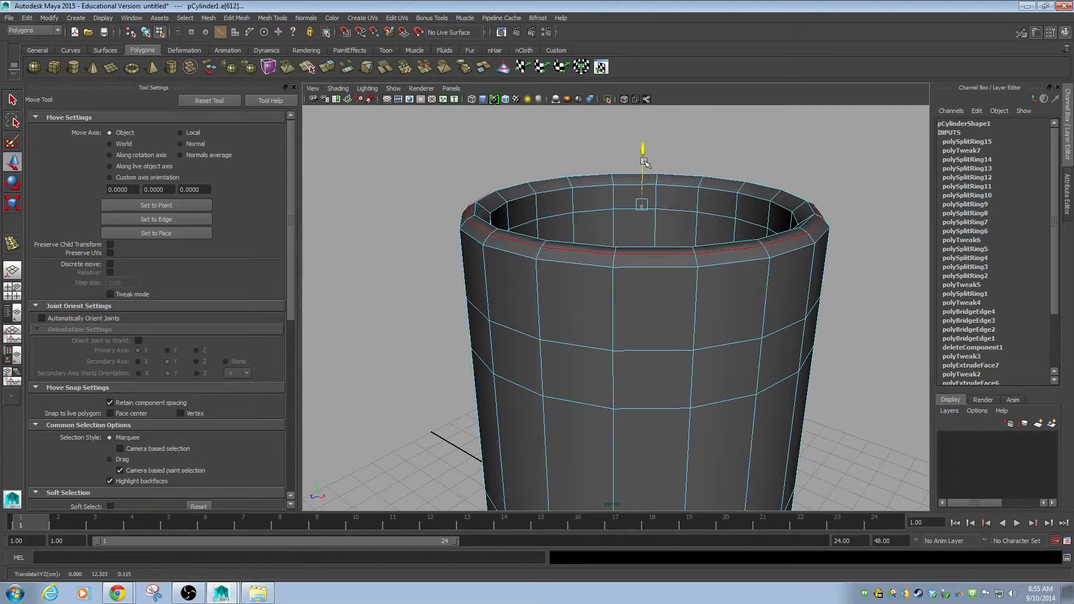
{"action": "left_click_drag", "start_coordinate": [630, 199], "coordinate": [494, 228], "text": "alt"}
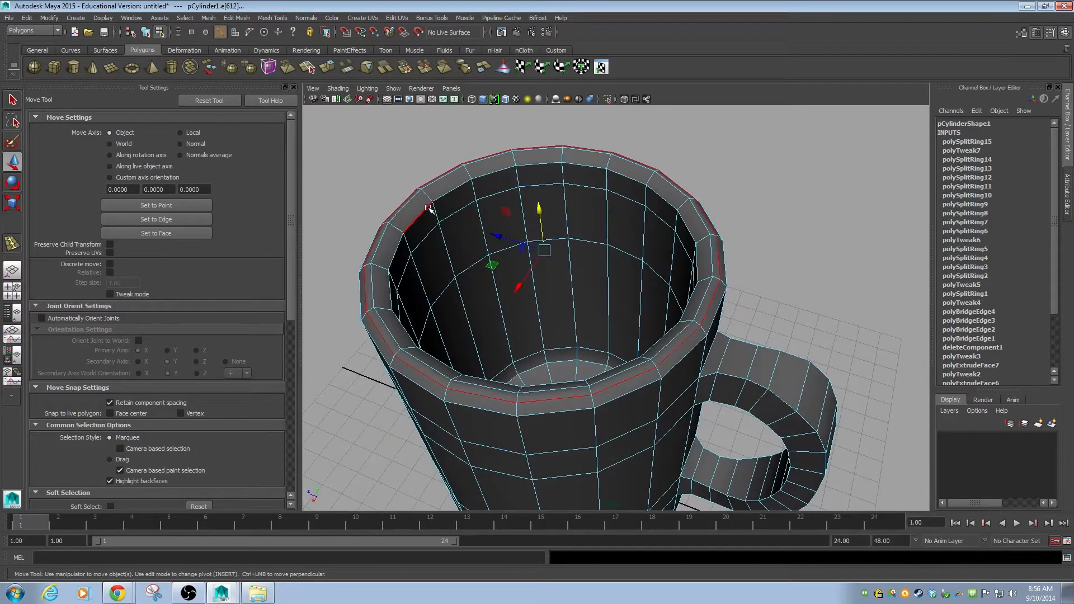
Insert an edge loop around the inner slope of the rim and move it up slightly to round the inside lip.
{"action": "key", "text": "g"}
{"action": "left_click_drag", "start_coordinate": [400, 230], "coordinate": [401, 230]}
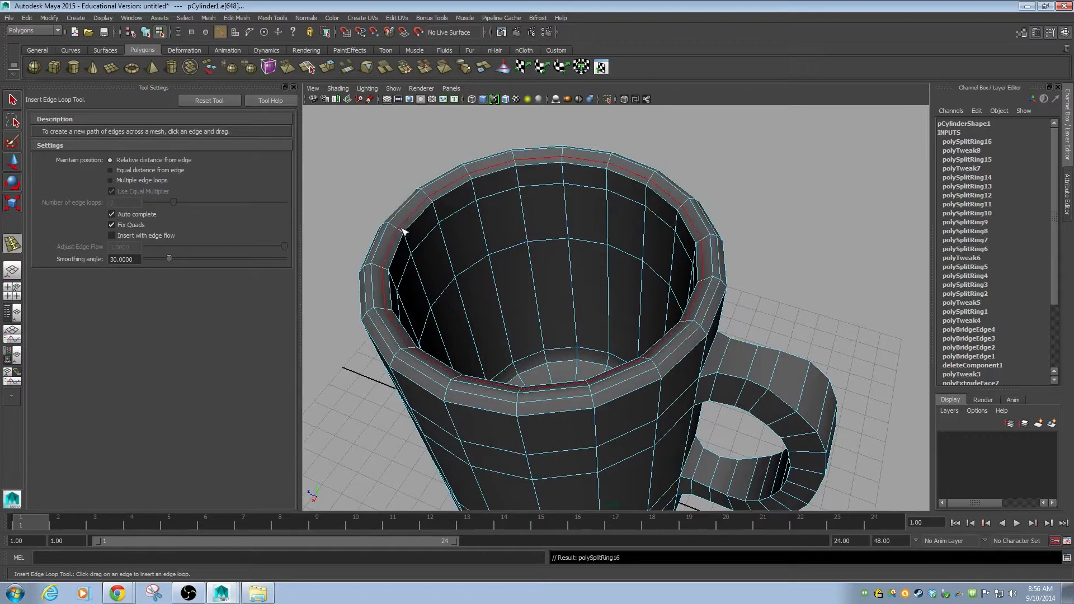
{"action": "left_click_drag", "start_coordinate": [446, 258], "coordinate": [427, 245], "text": "alt"}
{"action": "key", "text": "w"}
{"action": "left_click_drag", "start_coordinate": [537, 150], "coordinate": [701, 229]}
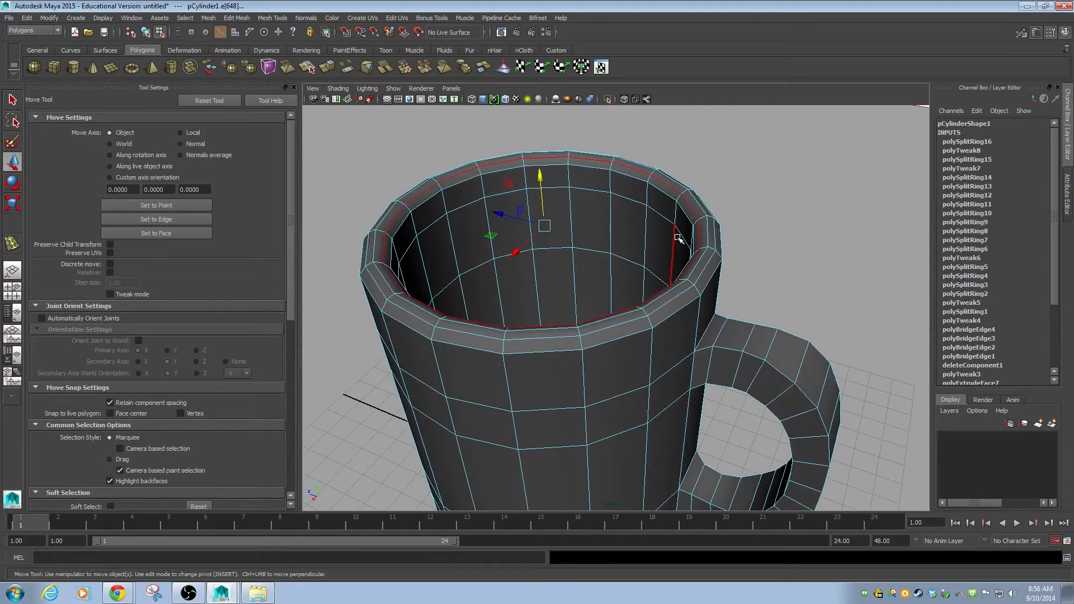
Insert an edge loop around the mug's inside wall just below the rim and scale it slightly.
{"action": "key", "text": "y"}
{"action": "left_click_drag", "start_coordinate": [679, 213], "coordinate": [673, 215]}
{"action": "key", "text": "r"}
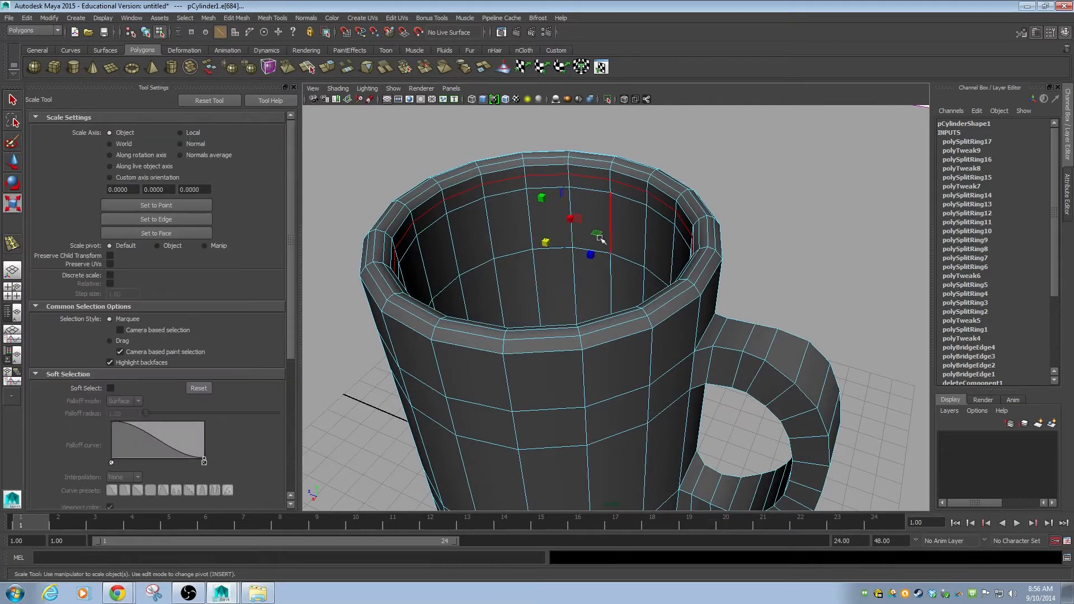
{"action": "left_click_drag", "start_coordinate": [569, 218], "coordinate": [749, 253]}
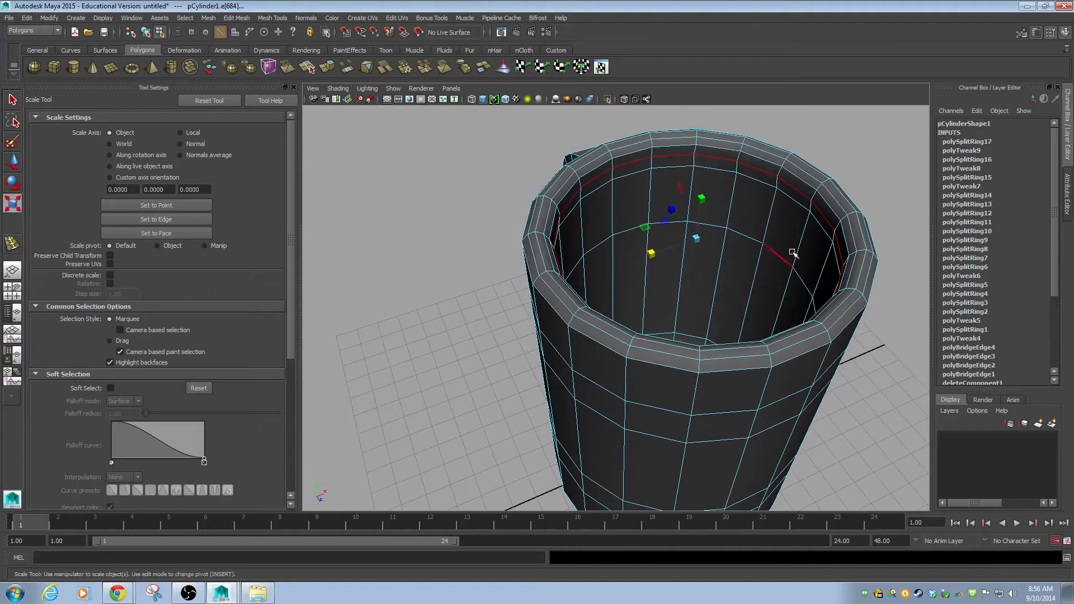
Return to object mode, select the mug, and examine its smooth preview from the rim down to the base.
{"action": "key", "text": "F8"}
{"action": "left_click", "coordinate": [848, 248]}
{"action": "right_click_drag", "start_coordinate": [880, 312], "coordinate": [746, 331], "text": "alt"}
{"action": "left_click_drag", "start_coordinate": [747, 331], "coordinate": [635, 311], "text": "alt"}
{"action": "right_click_drag", "start_coordinate": [635, 310], "coordinate": [757, 314], "text": "alt"}
{"action": "left_click_drag", "start_coordinate": [720, 315], "coordinate": [775, 299], "text": "alt"}
{"action": "middle_click_drag", "start_coordinate": [732, 351], "coordinate": [730, 189], "text": "alt"}
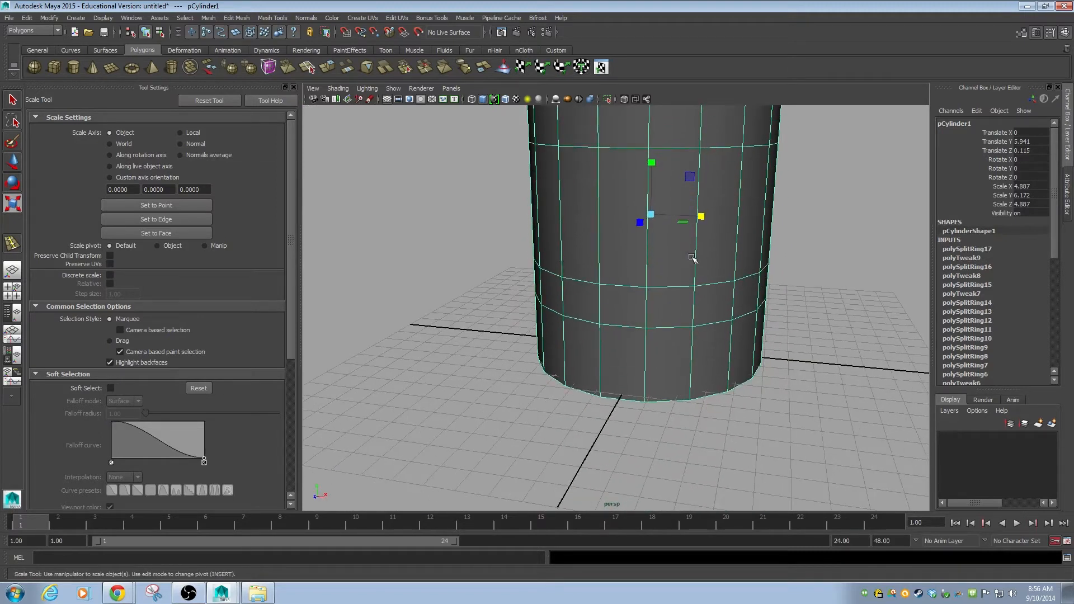
{"action": "key", "text": "3"}
{"action": "middle_click_drag", "start_coordinate": [732, 333], "coordinate": [731, 470], "text": "alt"}
{"action": "left_click_drag", "start_coordinate": [777, 309], "coordinate": [809, 330], "text": "alt"}
{"action": "left_click_drag", "start_coordinate": [785, 247], "coordinate": [639, 404], "text": "alt"}
{"action": "left_click", "coordinate": [825, 308]}
{"action": "left_click", "coordinate": [752, 334]}
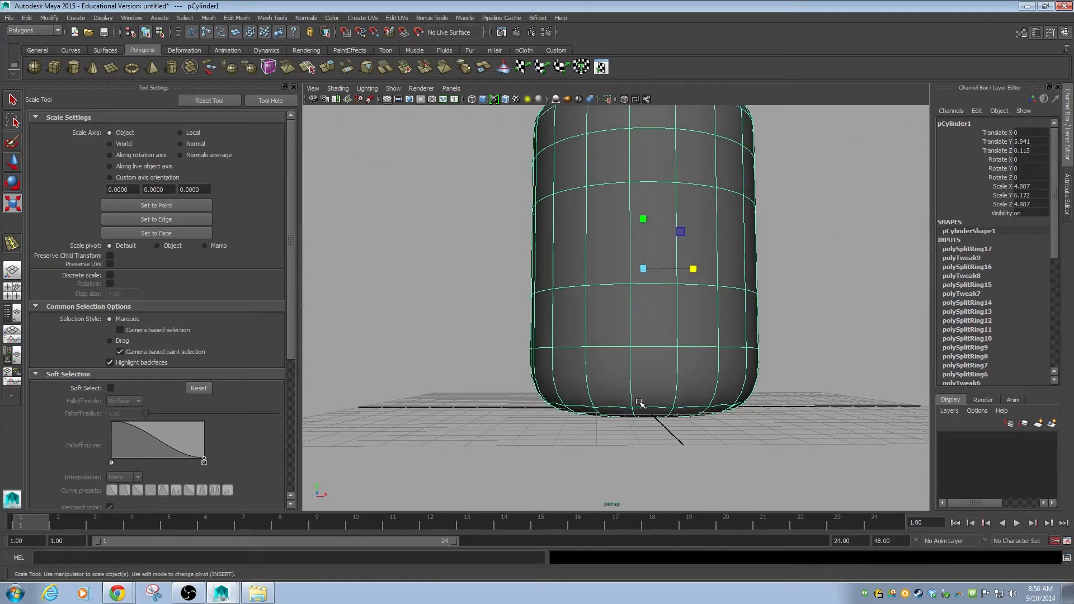
Compare the base of the mug in unsmoothed display and smooth preview from below and the side.
{"action": "key", "text": "1"}
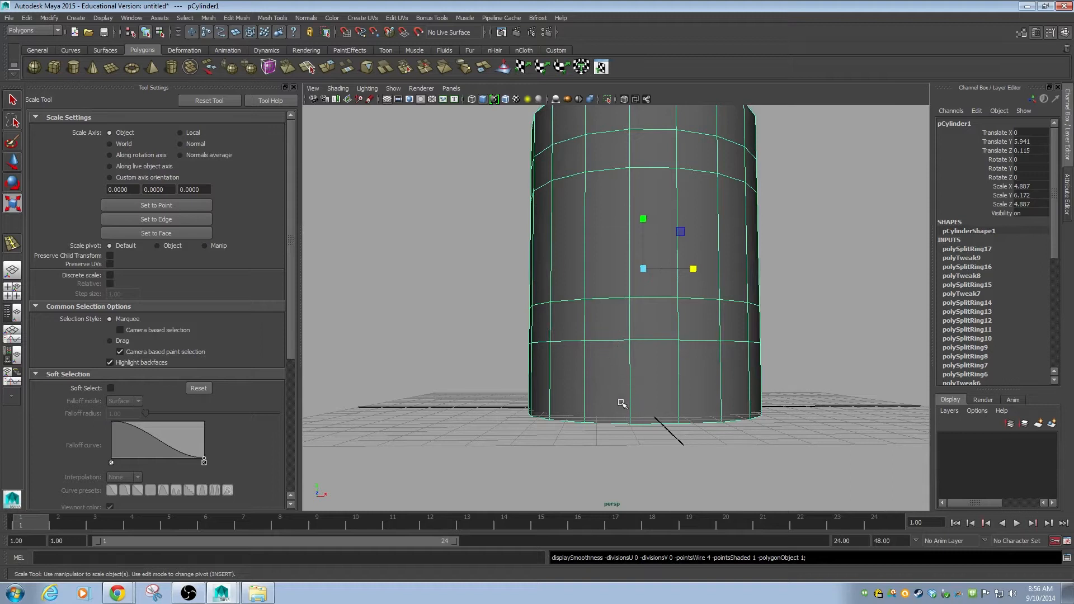
{"action": "left_click_drag", "start_coordinate": [655, 434], "coordinate": [588, 298], "text": "alt"}
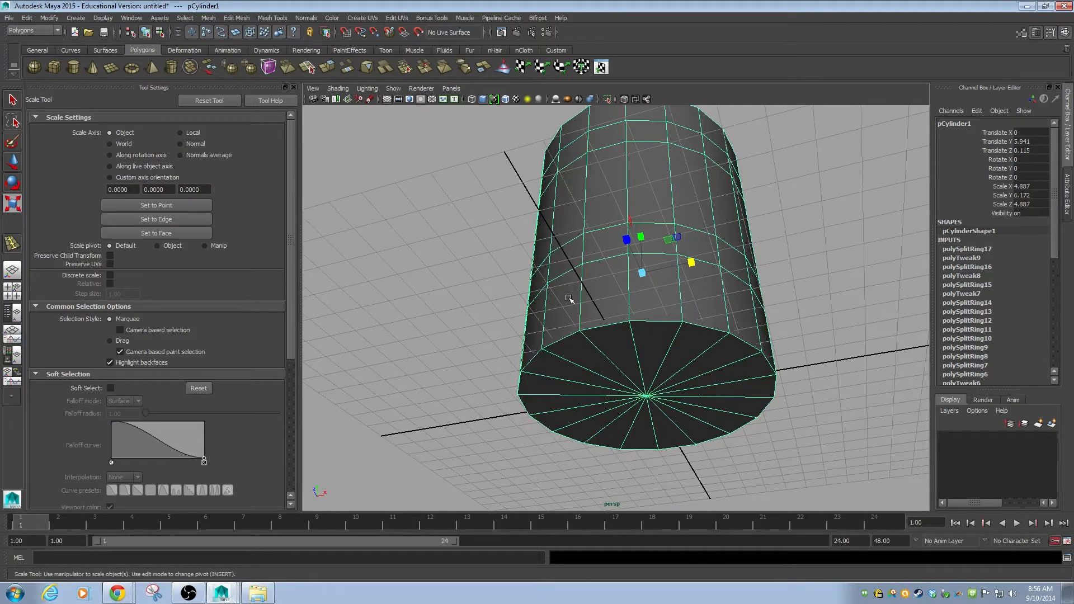
{"action": "left_click_drag", "start_coordinate": [569, 298], "coordinate": [579, 361], "text": "alt"}
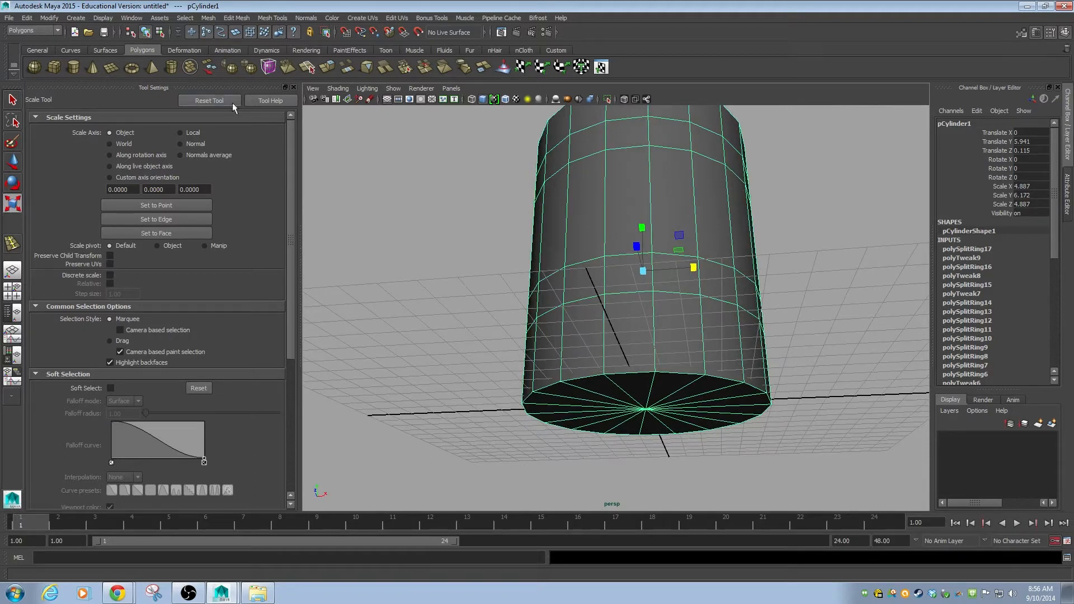
{"action": "key", "text": "3"}
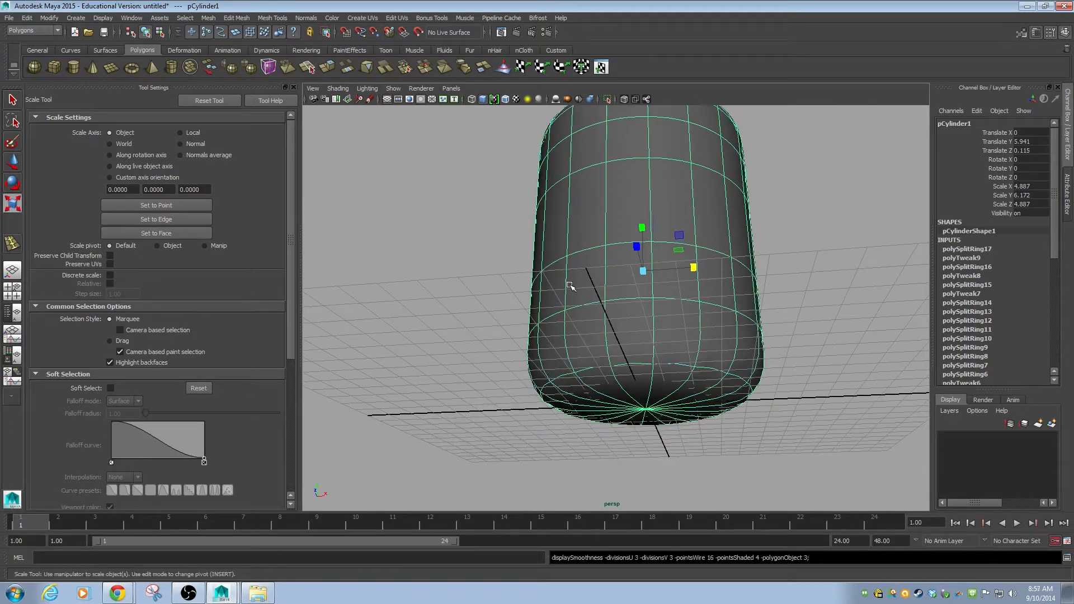
{"action": "left_click_drag", "start_coordinate": [604, 355], "coordinate": [618, 379], "text": "alt"}
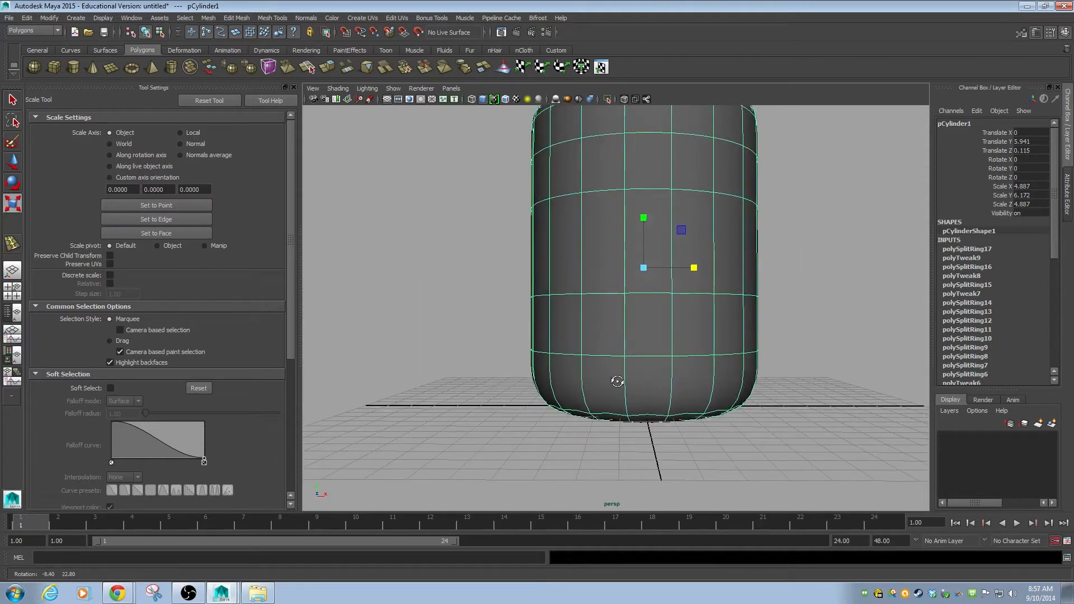
Insert an edge loop around the outer wall just above the base to tighten the smoothed bottom edge.
{"action": "left_click", "coordinate": [13, 243]}
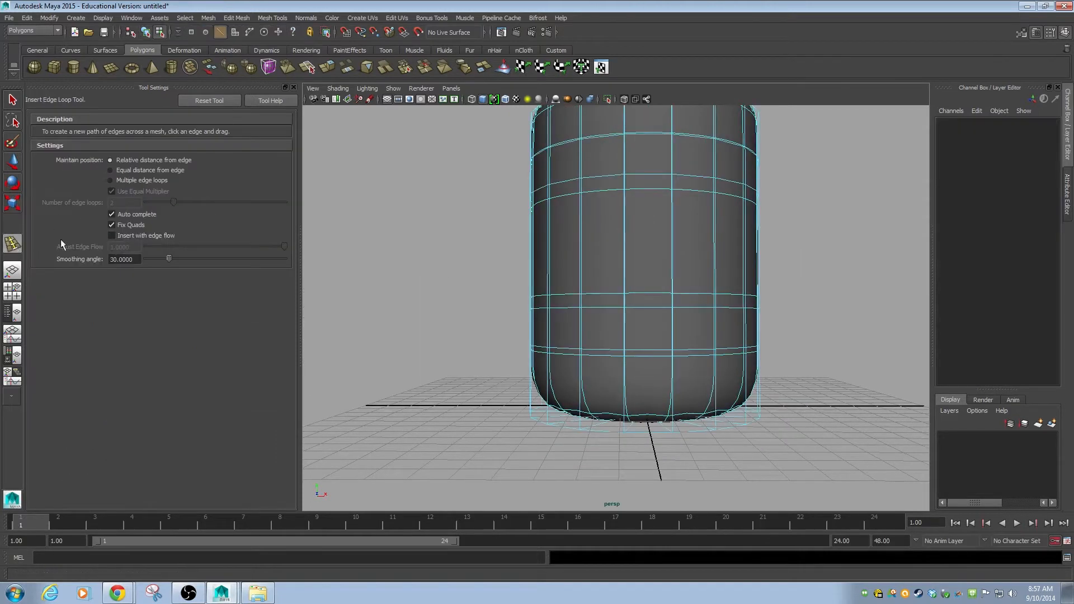
{"action": "mouse_move", "coordinate": [523, 426]}
{"action": "left_mouse_down", "text": "alt"}
{"action": "mouse_move", "coordinate": [563, 412]}
{"action": "mouse_move", "coordinate": [520, 428]}
{"action": "left_mouse_up", "text": "alt"}
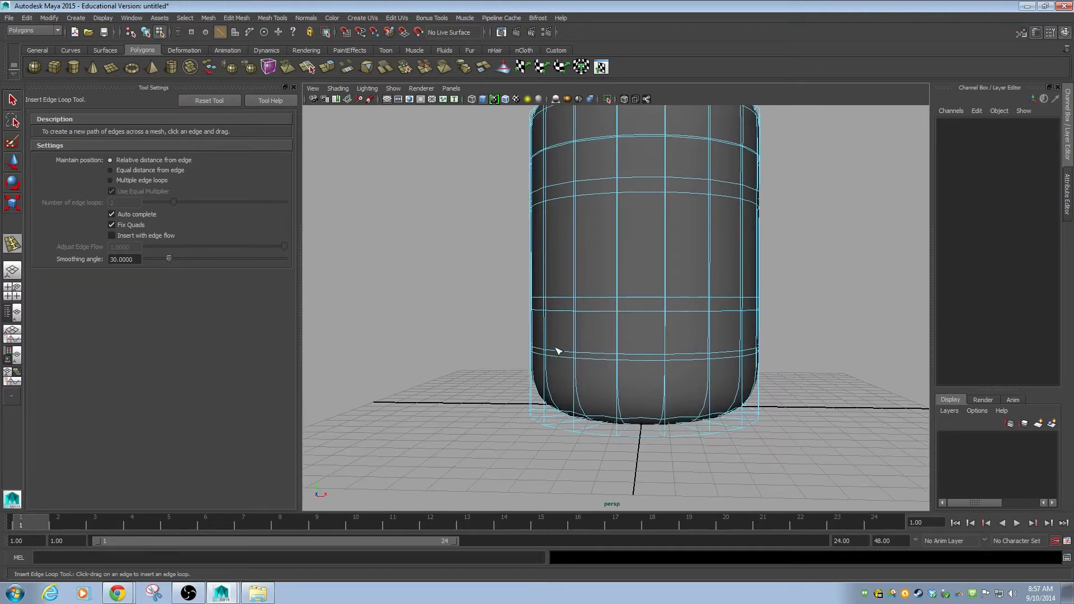
{"action": "left_click_drag", "start_coordinate": [547, 415], "coordinate": [570, 342]}
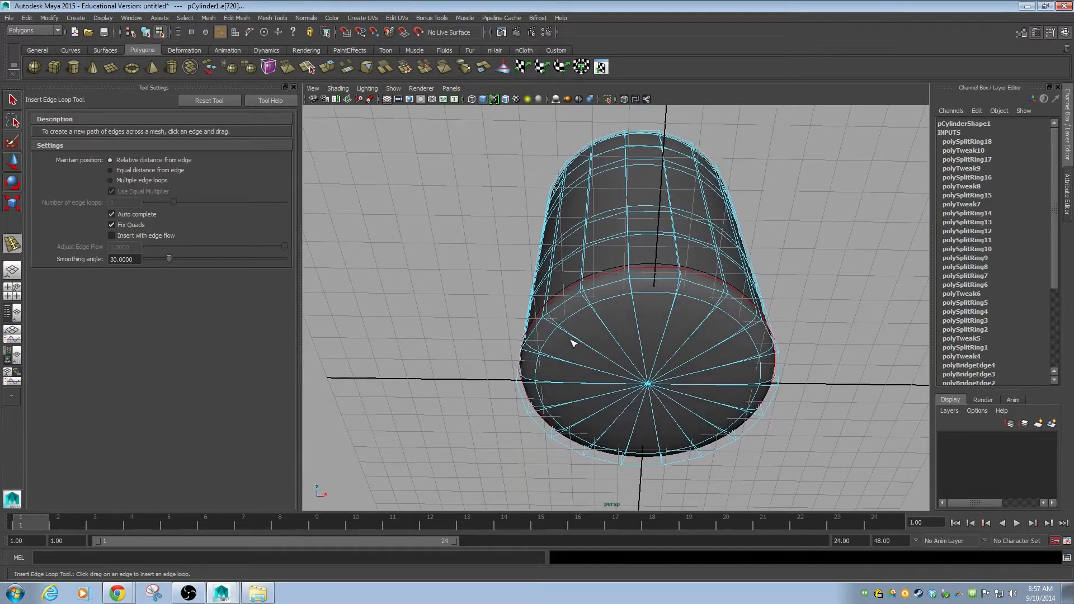
{"action": "key", "text": "ctrl+z"}
{"action": "left_click_drag", "start_coordinate": [559, 349], "coordinate": [638, 428], "text": "alt"}
{"action": "key", "text": "w"}
{"action": "left_click", "coordinate": [820, 383]}
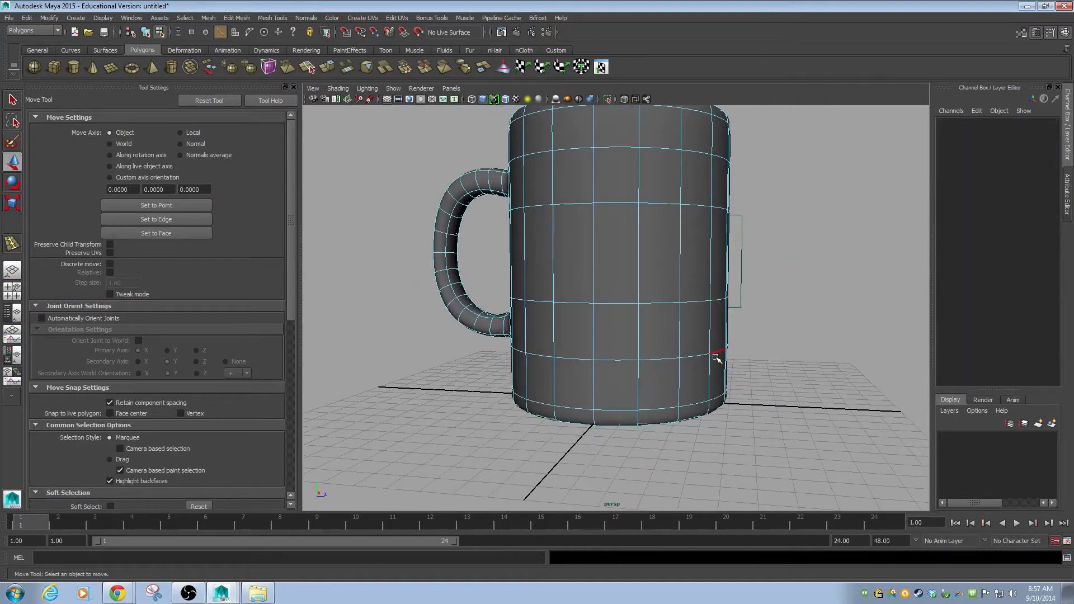
Return to object mode and examine the mug's smoothed body and handle, toggling between unsmoothed display and smooth preview.
{"action": "key", "text": "F8"}
{"action": "left_click", "coordinate": [781, 335]}
{"action": "middle_click_drag", "start_coordinate": [843, 351], "coordinate": [849, 419], "text": "alt"}
{"action": "left_click_drag", "start_coordinate": [911, 358], "coordinate": [570, 377], "text": "alt"}
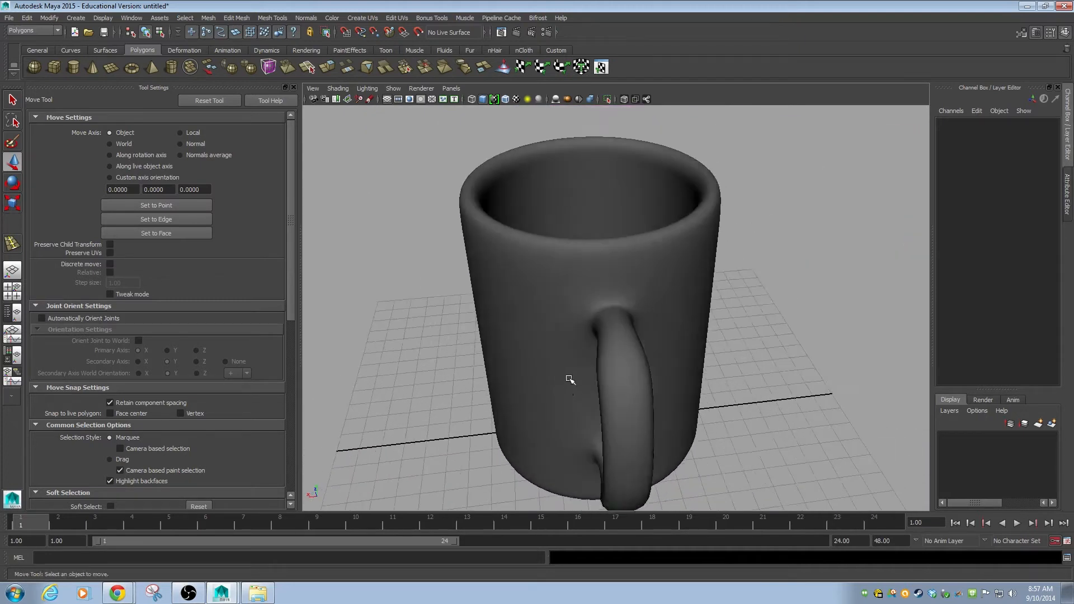
{"action": "right_click_drag", "start_coordinate": [570, 376], "coordinate": [592, 372], "text": "alt"}
{"action": "left_click_drag", "start_coordinate": [592, 371], "coordinate": [646, 367], "text": "alt"}
{"action": "left_click", "coordinate": [704, 374]}
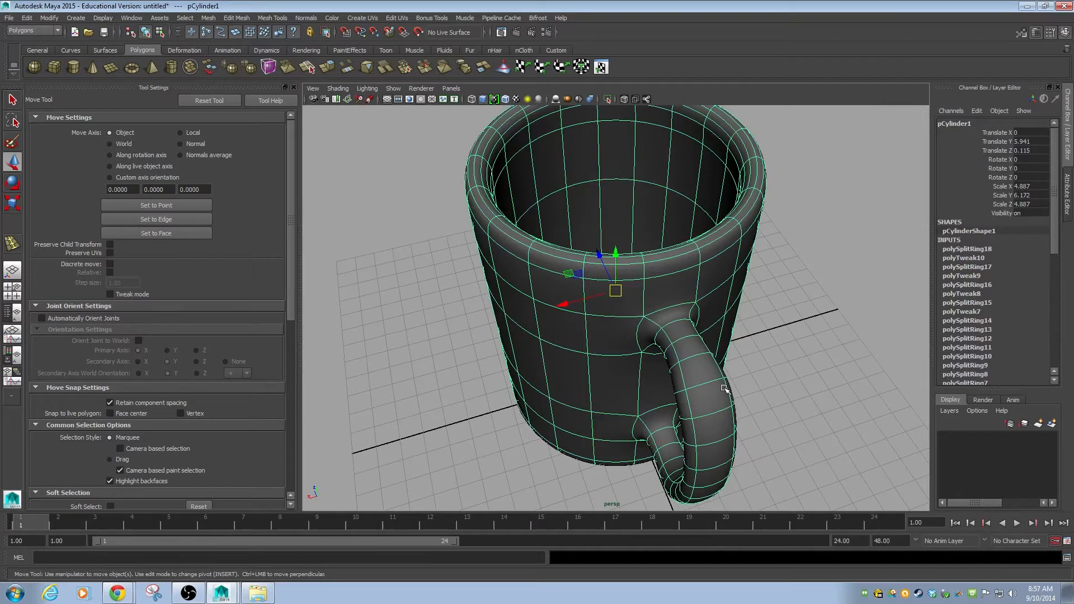
{"action": "key", "text": "1"}
{"action": "key", "text": "3"}
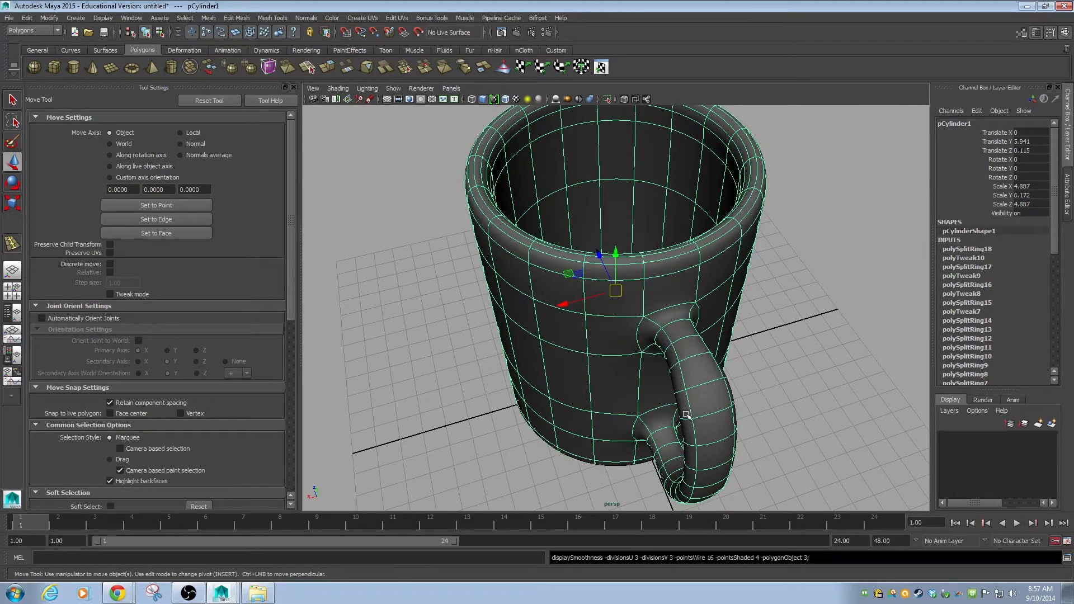
{"action": "left_click_drag", "start_coordinate": [696, 411], "coordinate": [749, 385], "text": "alt"}
In face mode, select the strip of inner faces along one side of the handle from the upper curve to the lower bend.
{"action": "key", "text": "F11"}
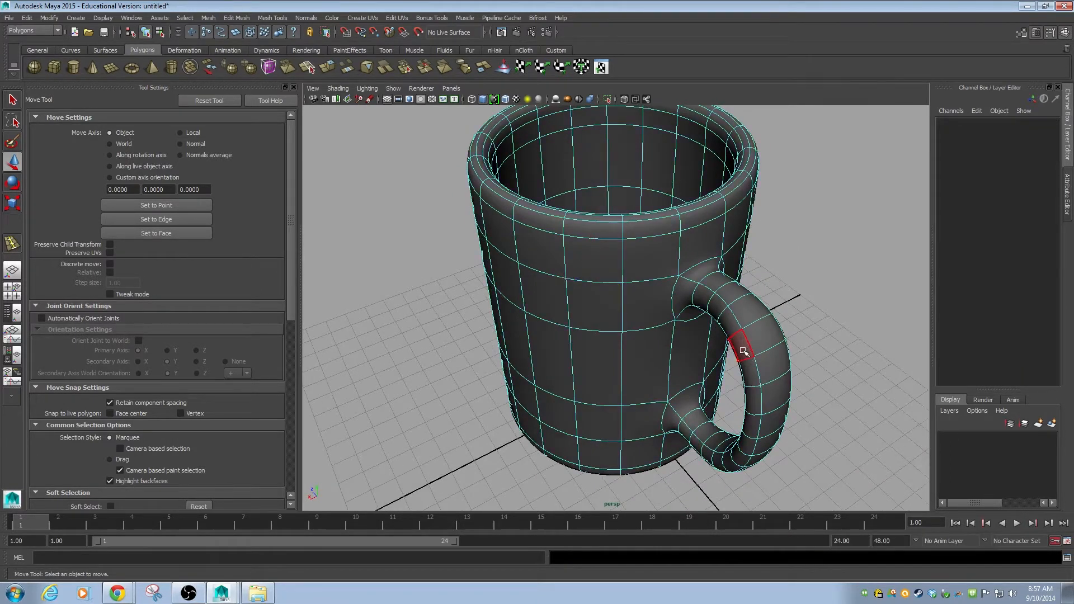
{"action": "left_click", "coordinate": [741, 349]}
{"action": "left_click", "coordinate": [751, 378], "text": "shift"}
{"action": "left_click", "coordinate": [752, 399], "text": "shift"}
{"action": "left_click", "coordinate": [751, 428], "text": "shift"}
{"action": "left_click", "coordinate": [747, 442], "text": "shift"}
{"action": "left_click", "coordinate": [737, 453], "text": "shift"}
{"action": "left_click", "coordinate": [724, 463], "text": "shift"}
{"action": "left_click", "coordinate": [719, 461], "text": "shift"}
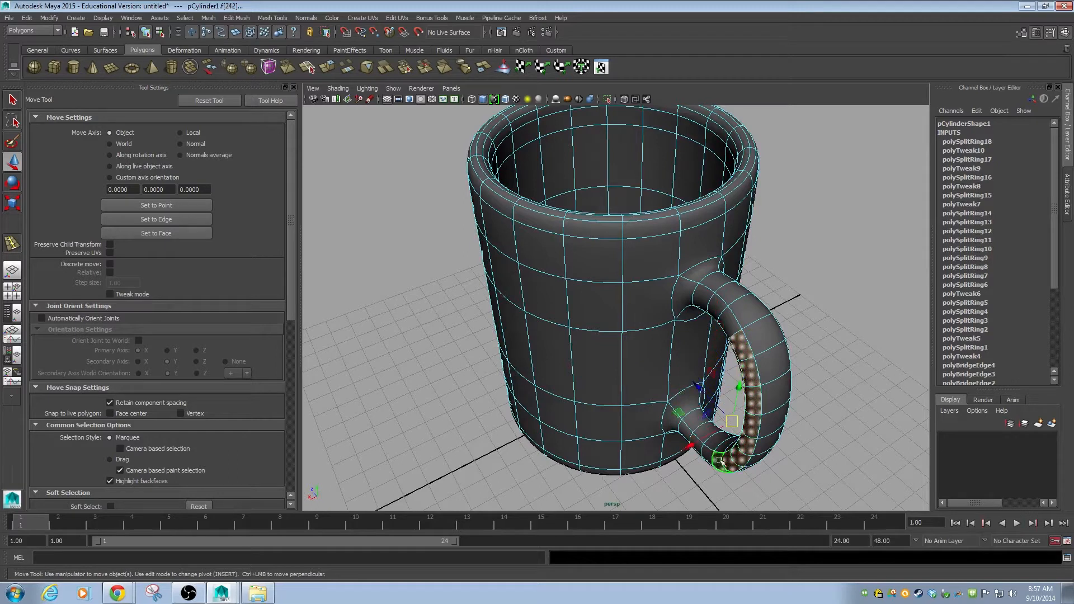
{"action": "left_click", "coordinate": [729, 327], "text": "shift"}
Add the matching faces along the opposite side of the handle and scale both strips across the handle's width.
{"action": "left_click_drag", "start_coordinate": [743, 390], "coordinate": [581, 358], "text": "alt"}
{"action": "left_click", "coordinate": [542, 328], "text": "shift"}
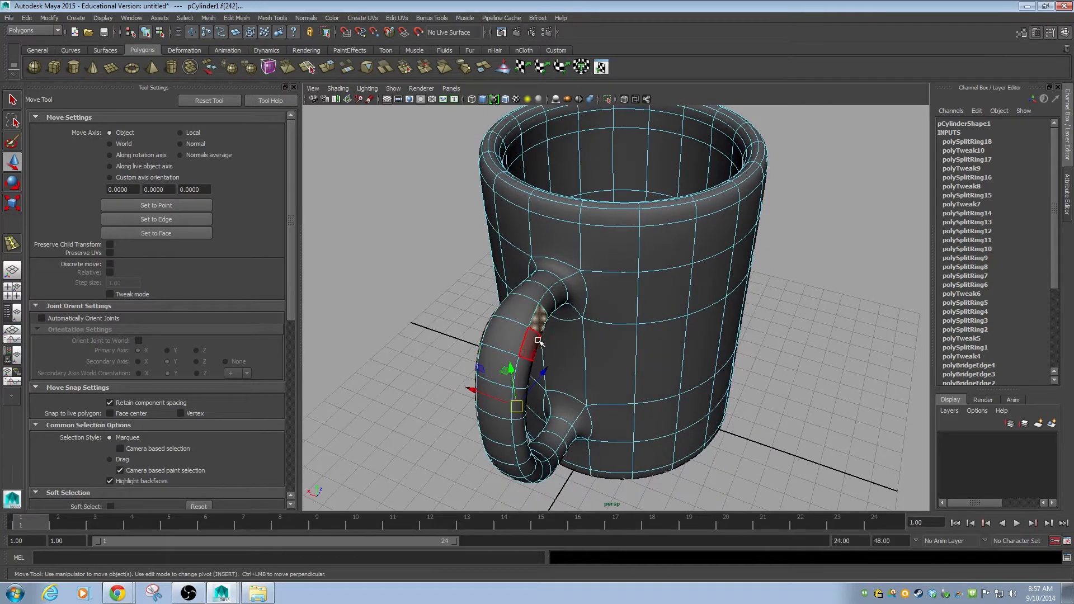
{"action": "left_click", "coordinate": [534, 341], "text": "shift"}
{"action": "left_click", "coordinate": [523, 372], "text": "shift"}
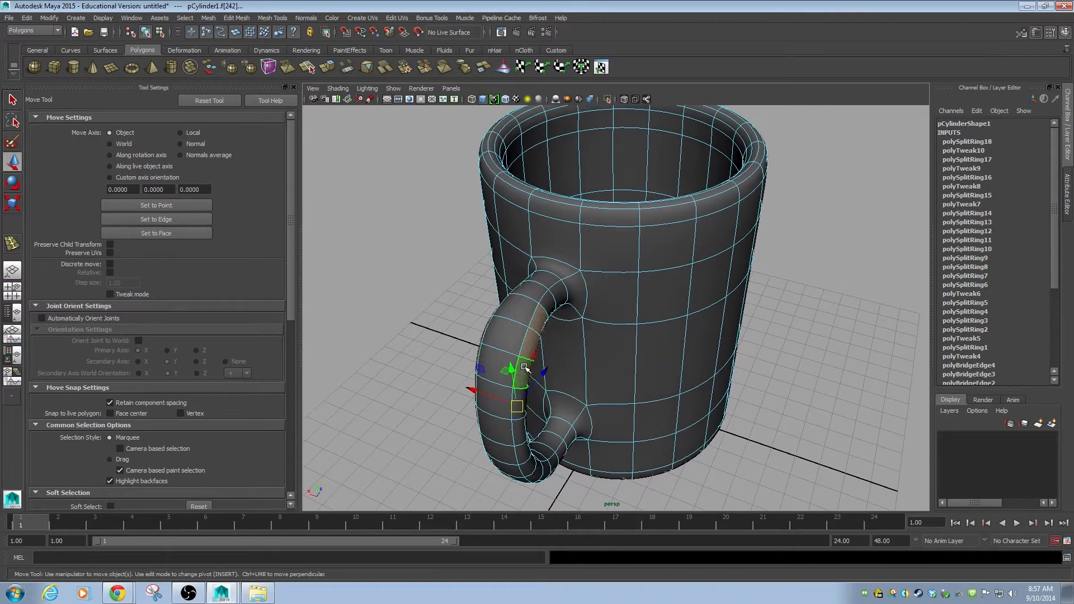
{"action": "left_click", "coordinate": [519, 414], "text": "shift"}
{"action": "left_click", "coordinate": [524, 430], "text": "shift"}
{"action": "left_click", "coordinate": [526, 451], "text": "shift"}
{"action": "left_click", "coordinate": [544, 468], "text": "shift"}
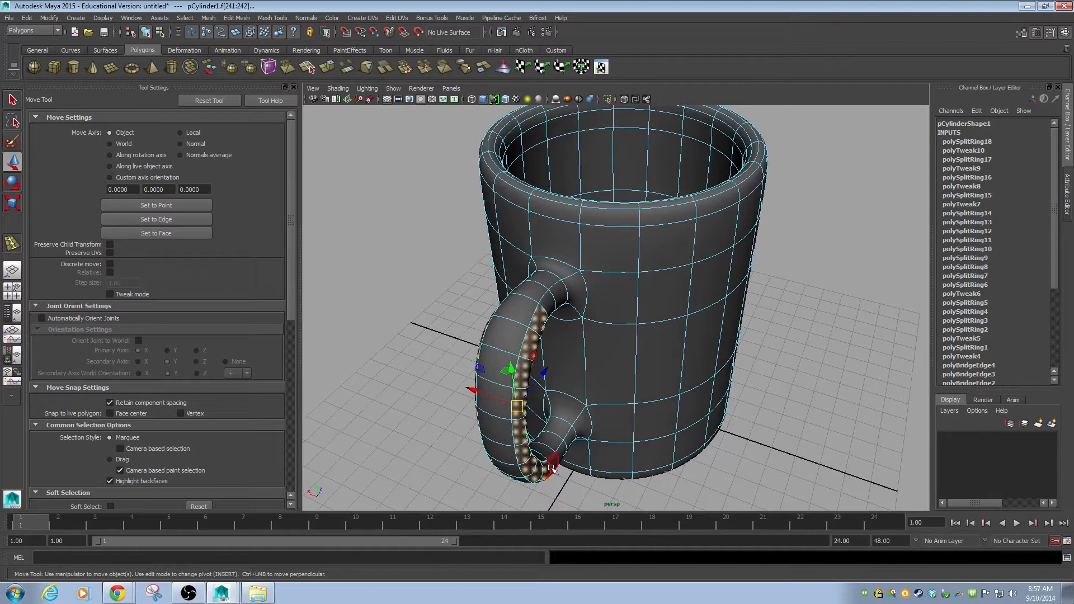
{"action": "left_click_drag", "start_coordinate": [546, 470], "coordinate": [536, 400], "text": "alt"}
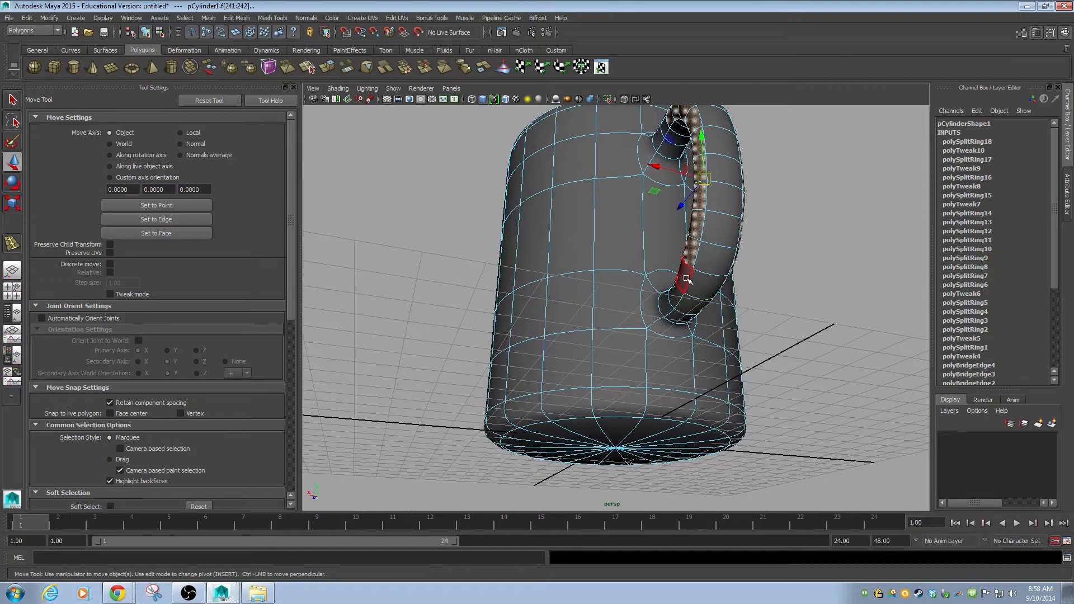
{"action": "left_click_drag", "start_coordinate": [694, 286], "coordinate": [571, 326], "text": "alt"}
{"action": "key", "text": "r"}
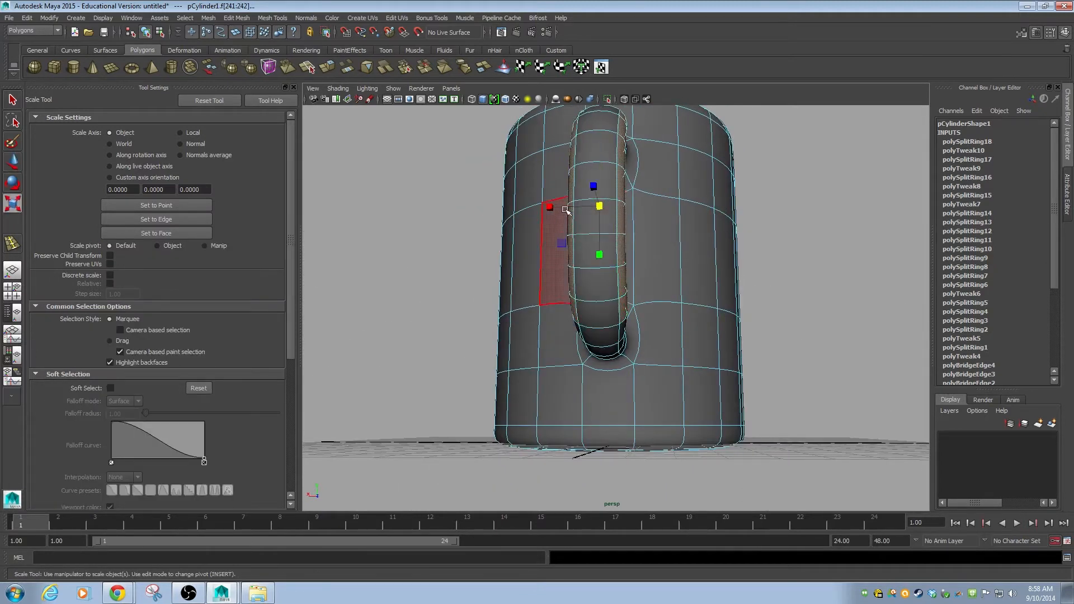
{"action": "left_click_drag", "start_coordinate": [551, 207], "coordinate": [576, 257]}
Select the faces on both sides of the upper handle joint and scale them apart sideways by about 1.35.
{"action": "right_click_drag", "start_coordinate": [576, 256], "coordinate": [652, 283], "text": "alt"}
{"action": "left_click_drag", "start_coordinate": [652, 283], "coordinate": [616, 300], "text": "alt"}
{"action": "left_click", "coordinate": [540, 308]}
{"action": "left_click_drag", "start_coordinate": [540, 307], "coordinate": [564, 310], "text": "alt"}
{"action": "left_click", "coordinate": [664, 312]}
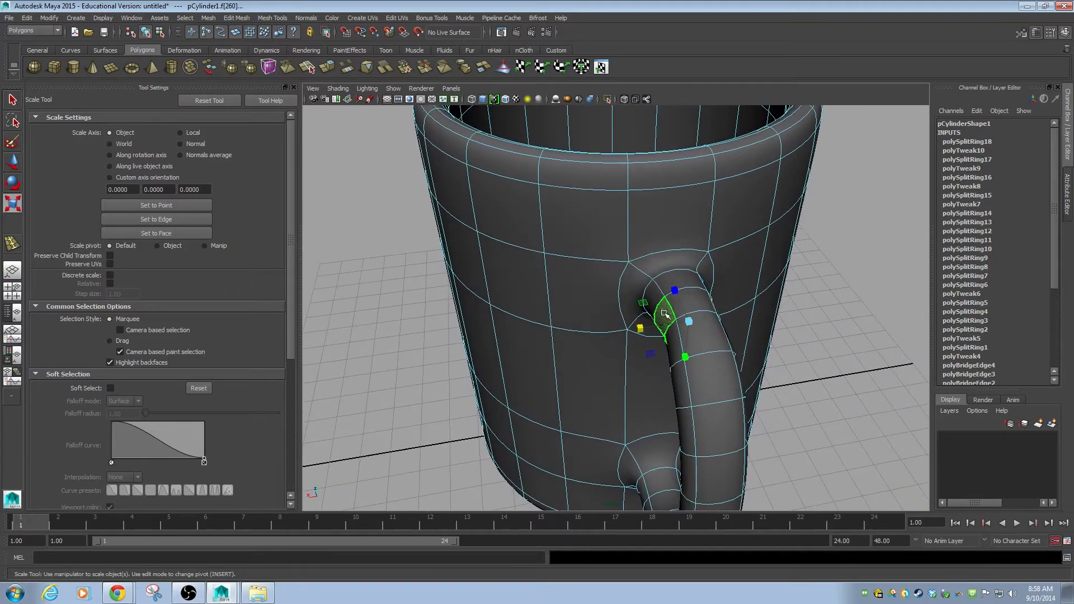
{"action": "left_click", "coordinate": [650, 299]}
{"action": "left_click_drag", "start_coordinate": [676, 304], "coordinate": [660, 308], "text": "alt"}
{"action": "left_click", "coordinate": [659, 308], "text": "shift"}
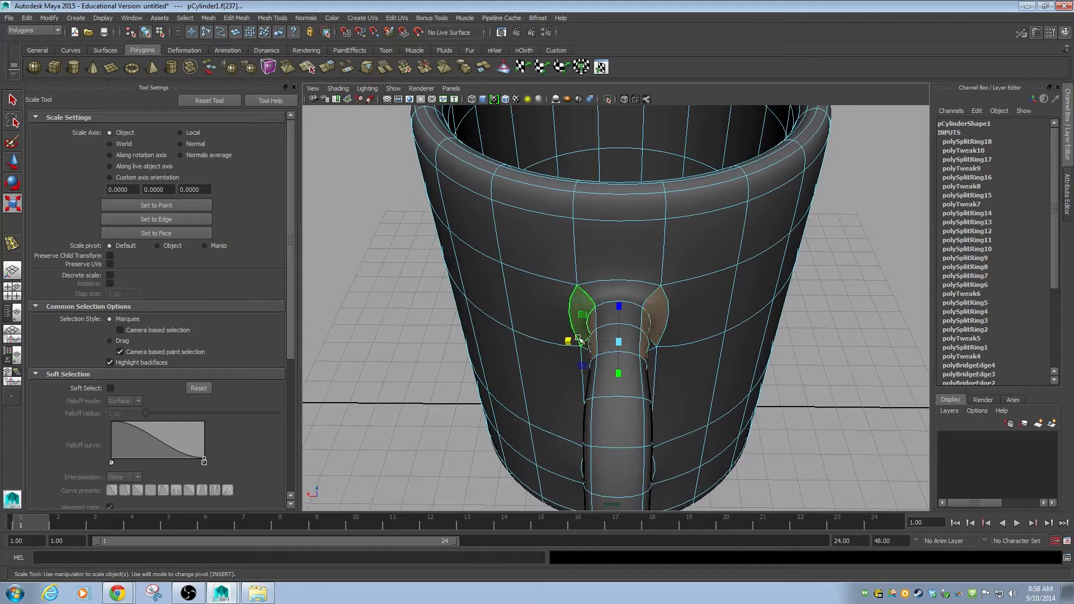
{"action": "left_click_drag", "start_coordinate": [568, 341], "coordinate": [550, 341]}
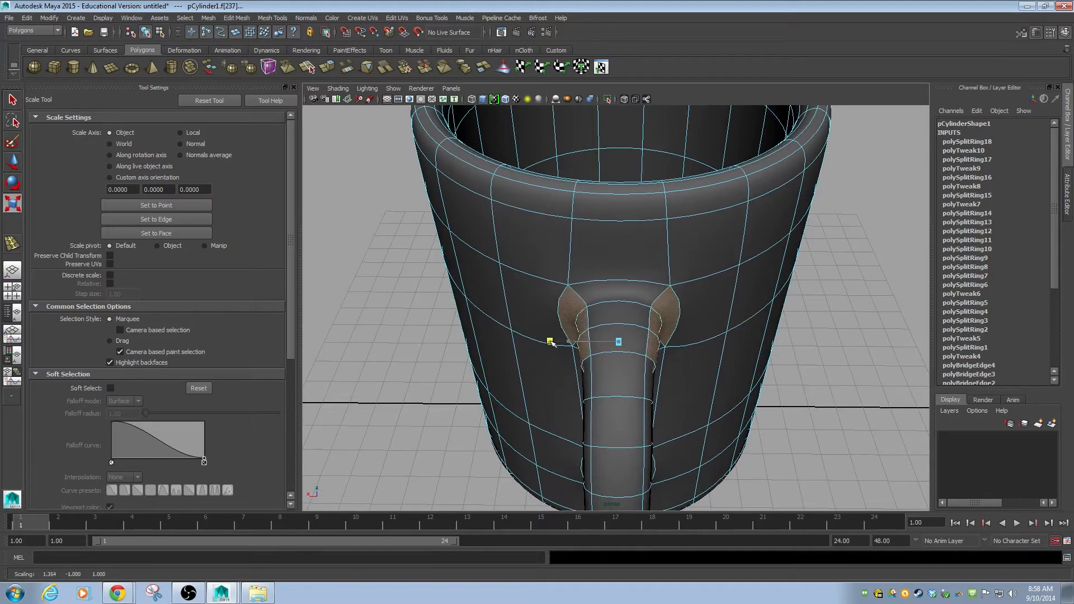
Select the outer pair of faces flanking the upper handle joint and scale them slightly farther apart.
{"action": "left_click", "coordinate": [576, 317]}
{"action": "left_click", "coordinate": [661, 316], "text": "shift"}
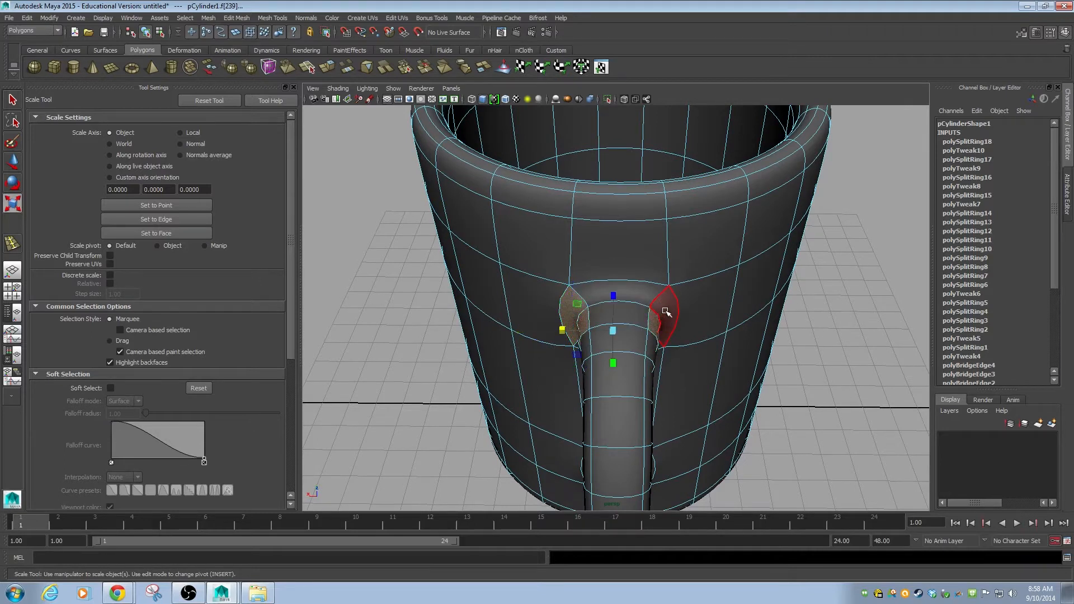
{"action": "left_click_drag", "start_coordinate": [567, 330], "coordinate": [559, 331]}
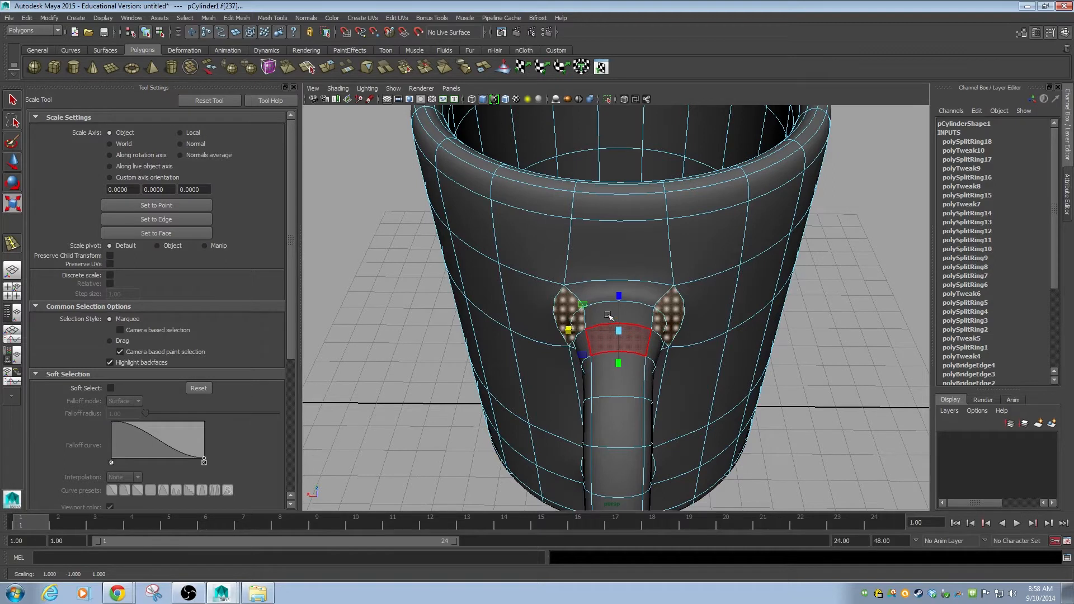
In edge mode, select the edge across the handle near its upper joint and scale it sideways.
{"action": "key", "text": "F10"}
{"action": "double_click", "coordinate": [610, 325]}
{"action": "left_click_drag", "start_coordinate": [570, 342], "coordinate": [671, 349]}
{"action": "middle_click_drag", "start_coordinate": [713, 295], "coordinate": [708, 305], "text": "alt"}
{"action": "scroll", "coordinate": [708, 304], "scroll_direction": "down", "scroll_amount": 5}
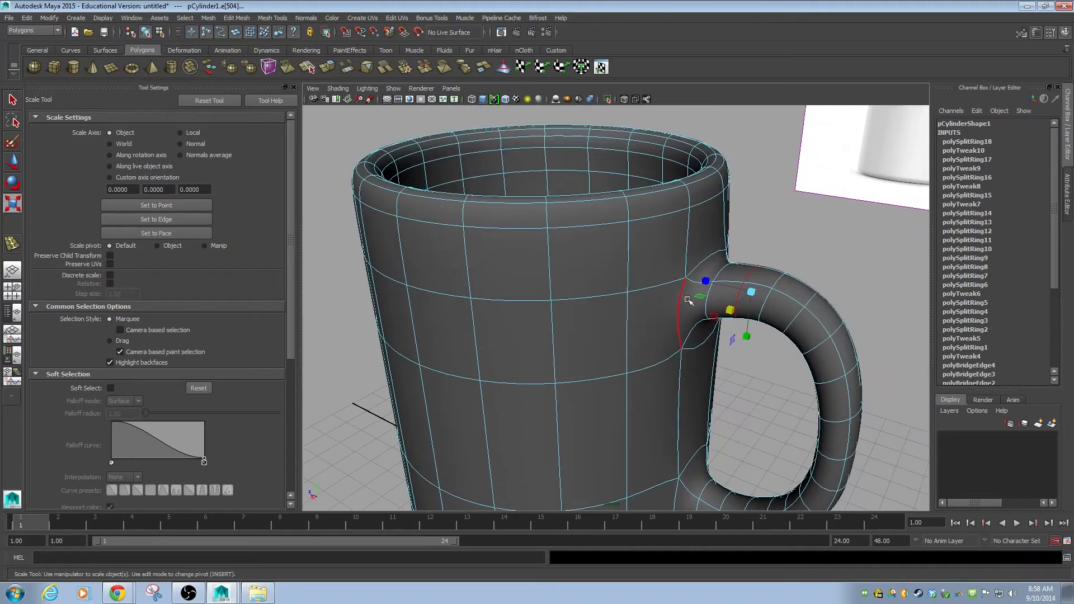
Move the edge above the upper handle joint upward to refine the handle's blend into the mug wall.
{"action": "left_click", "coordinate": [717, 247]}
{"action": "key", "text": "w"}
{"action": "left_click_drag", "start_coordinate": [710, 237], "coordinate": [709, 222]}
{"action": "left_click_drag", "start_coordinate": [713, 285], "coordinate": [753, 229], "text": "alt"}
{"action": "left_click", "coordinate": [756, 211]}
{"action": "left_click_drag", "start_coordinate": [755, 187], "coordinate": [580, 341]}
{"action": "left_click", "coordinate": [773, 203]}
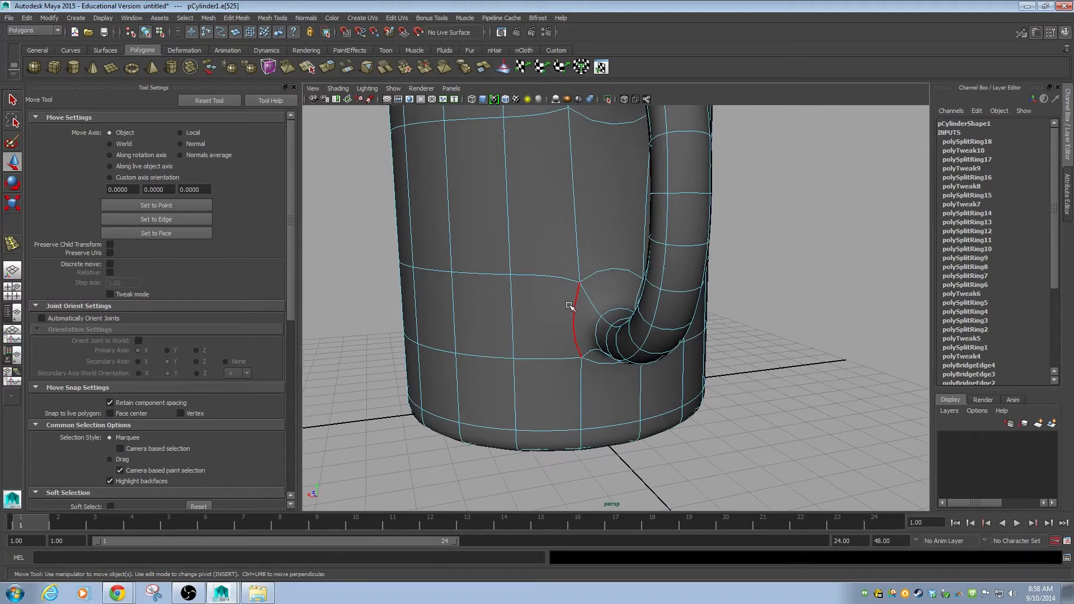
Select the wall edges on both sides of the lower handle joint and scale them slightly apart.
{"action": "left_click", "coordinate": [572, 327]}
{"action": "left_click_drag", "start_coordinate": [719, 341], "coordinate": [572, 335], "text": "alt"}
{"action": "left_click", "coordinate": [572, 326], "text": "shift"}
{"action": "key", "text": "r"}
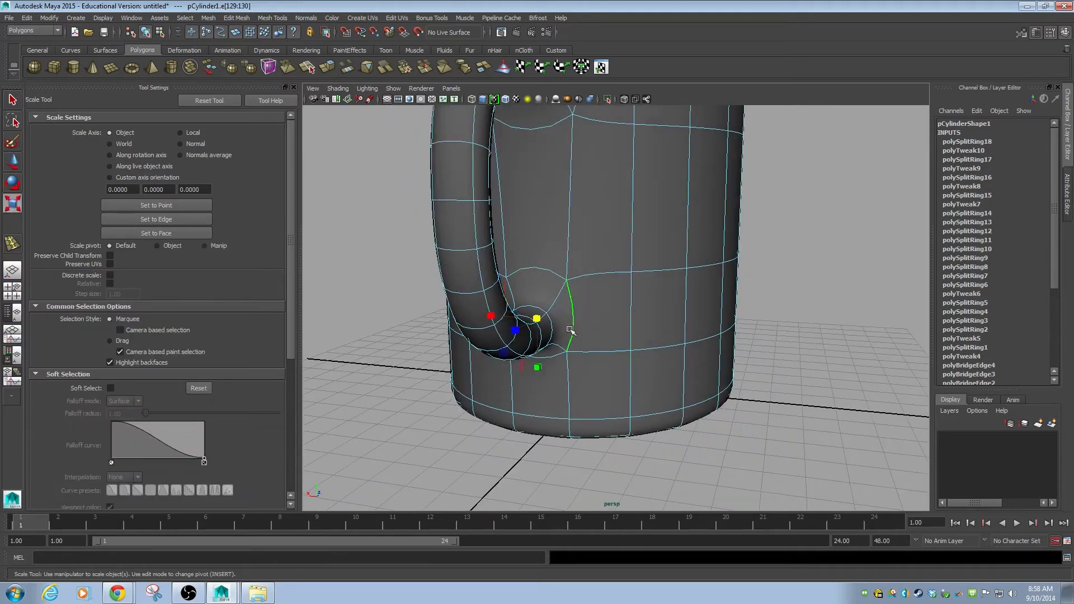
{"action": "left_click_drag", "start_coordinate": [486, 316], "coordinate": [478, 316]}
Examine the mug's silhouette and handle joints against the reference image, in smoothed shading and wireframe.
{"action": "left_click_drag", "start_coordinate": [518, 324], "coordinate": [542, 376], "text": "alt"}
{"action": "left_click", "coordinate": [533, 368]}
{"action": "left_click_drag", "start_coordinate": [468, 375], "coordinate": [757, 345], "text": "alt"}
{"action": "right_click_drag", "start_coordinate": [757, 345], "coordinate": [659, 349], "text": "alt"}
{"action": "left_click_drag", "start_coordinate": [660, 349], "coordinate": [708, 311], "text": "alt"}
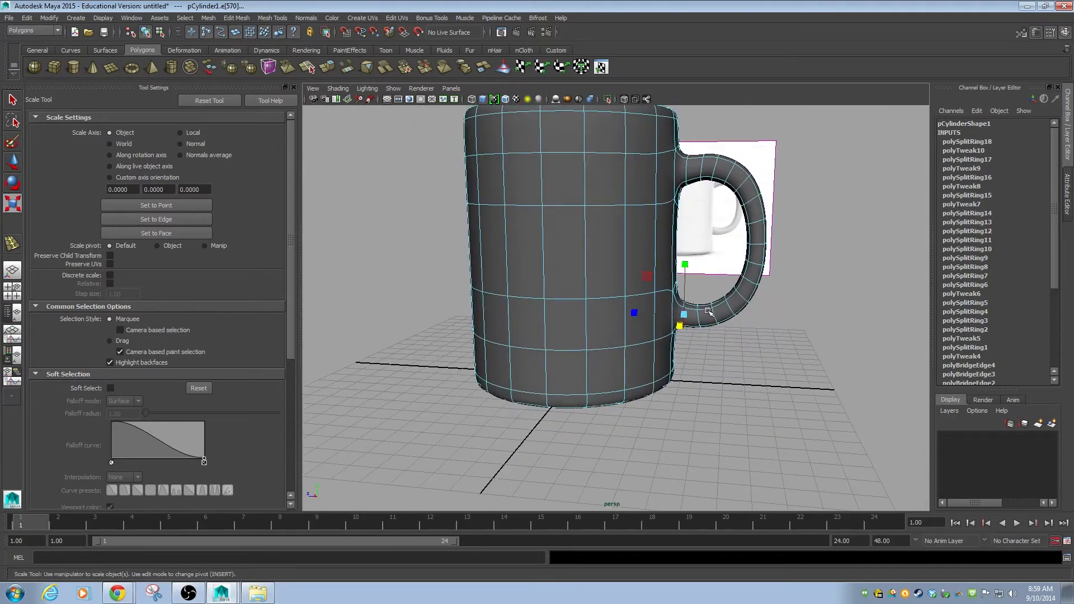
{"action": "left_click_drag", "start_coordinate": [726, 189], "coordinate": [679, 241], "text": "alt"}
{"action": "right_click_drag", "start_coordinate": [680, 240], "coordinate": [512, 280], "text": "alt"}
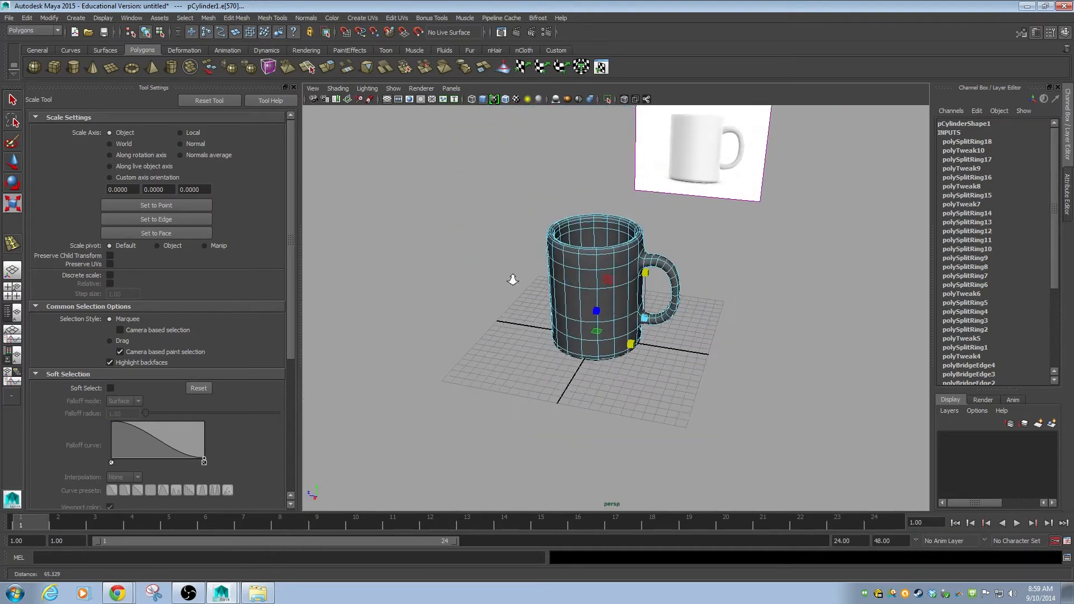
{"action": "left_click", "coordinate": [779, 258]}
{"action": "left_click_drag", "start_coordinate": [779, 259], "coordinate": [691, 314], "text": "alt"}
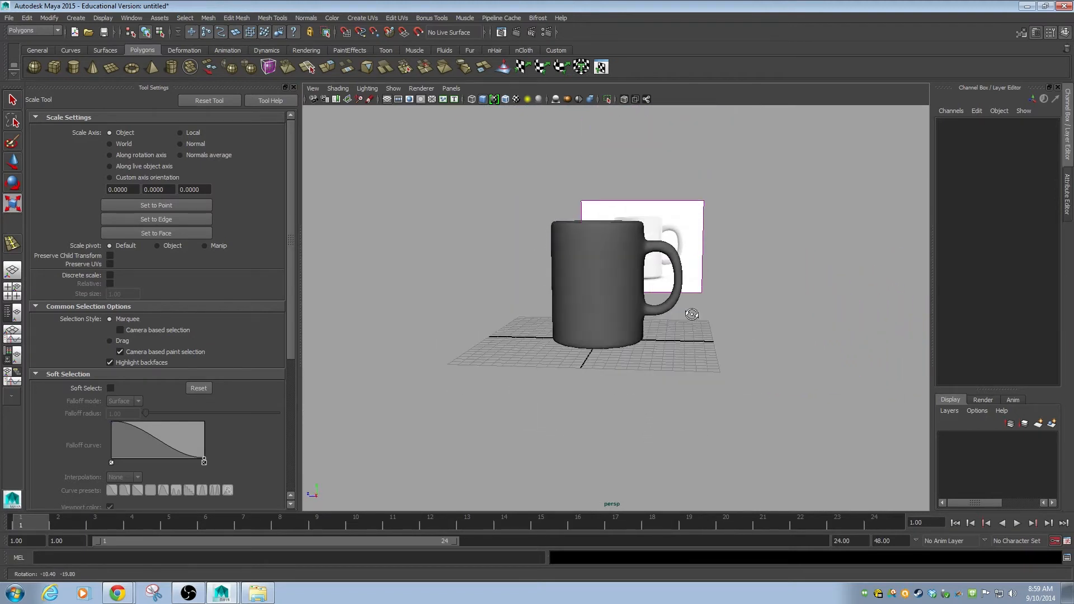
{"action": "right_click_drag", "start_coordinate": [652, 291], "coordinate": [822, 307], "text": "alt"}
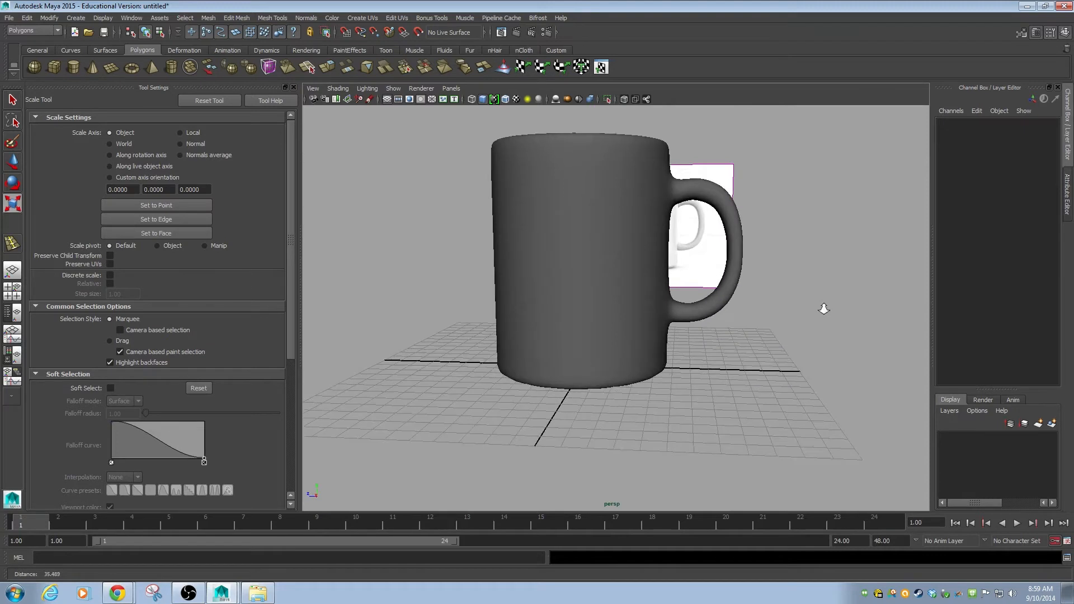
{"action": "middle_click_drag", "start_coordinate": [726, 291], "coordinate": [674, 400], "text": "alt"}
{"action": "left_click_drag", "start_coordinate": [638, 353], "coordinate": [563, 356], "text": "alt"}
{"action": "key", "text": "4"}
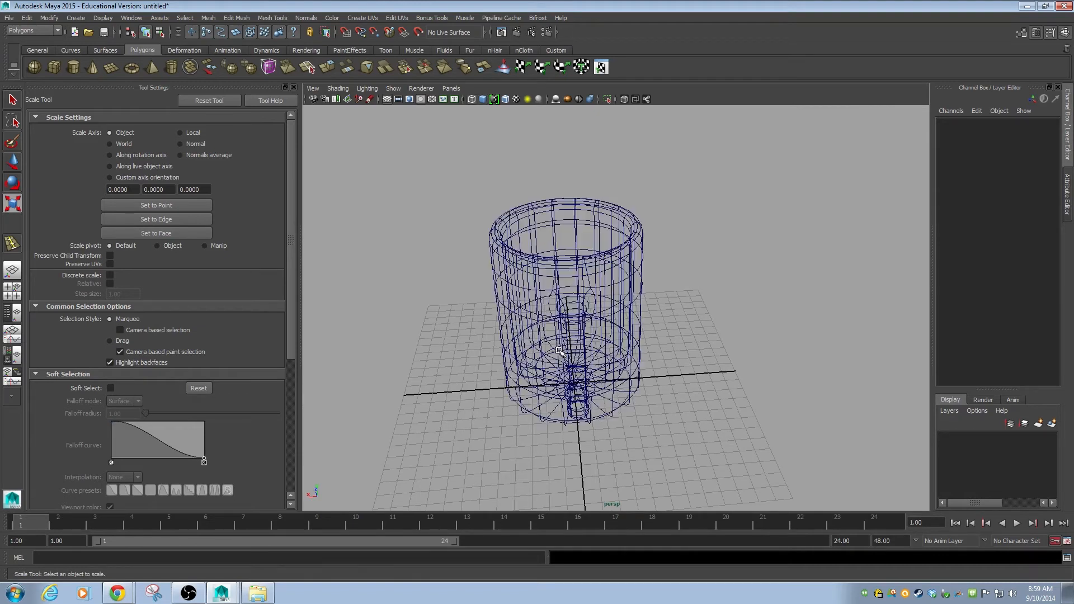
{"action": "key", "text": "5"}
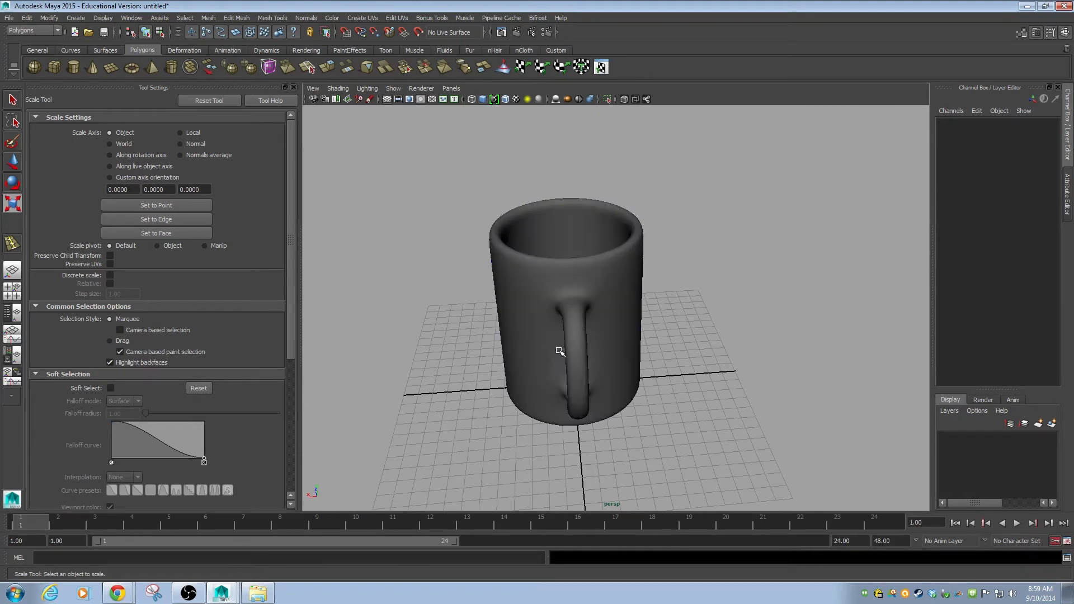
Try inserting an edge loop around the upper wall and along the handle on the unsmoothed mug, check it smoothed, and undo it.
{"action": "left_click", "coordinate": [577, 326]}
{"action": "right_click_drag", "start_coordinate": [558, 337], "coordinate": [650, 352], "text": "alt"}
{"action": "left_click_drag", "start_coordinate": [650, 353], "coordinate": [682, 356], "text": "alt"}
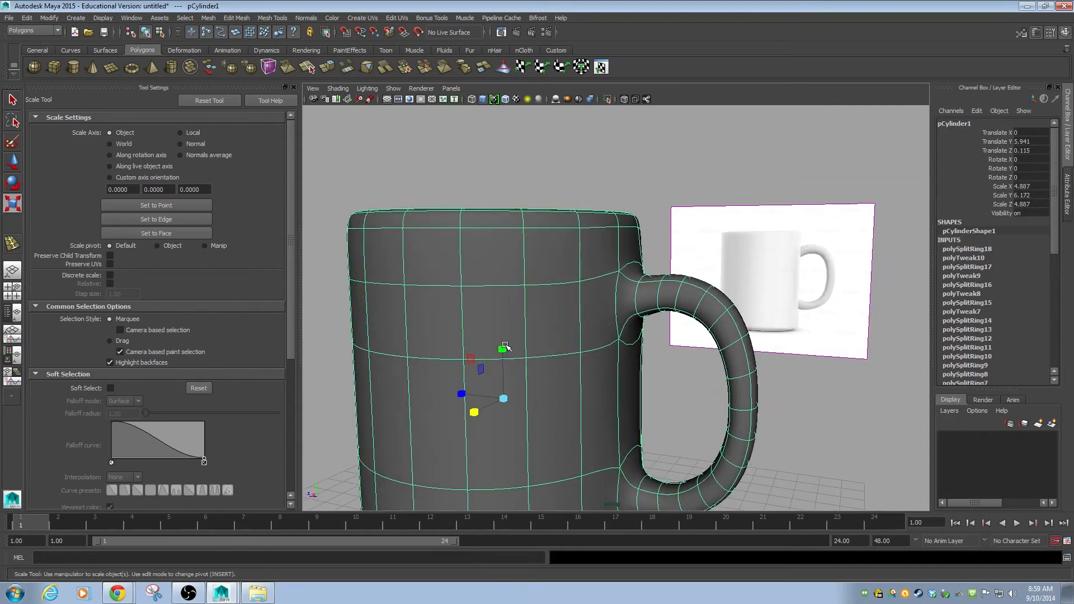
{"action": "key", "text": "1"}
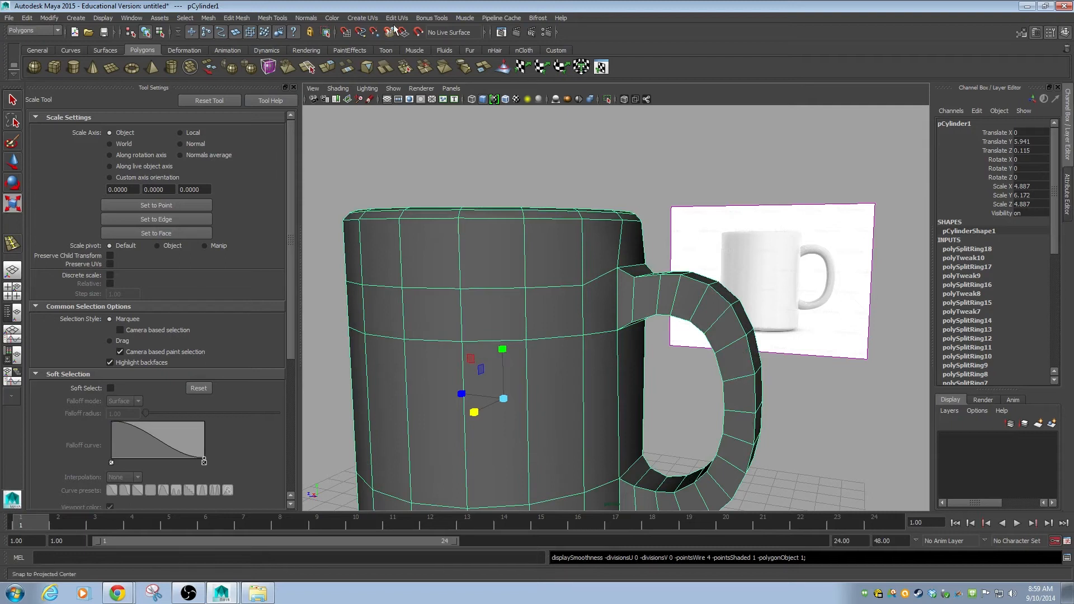
{"action": "left_click", "coordinate": [264, 19]}
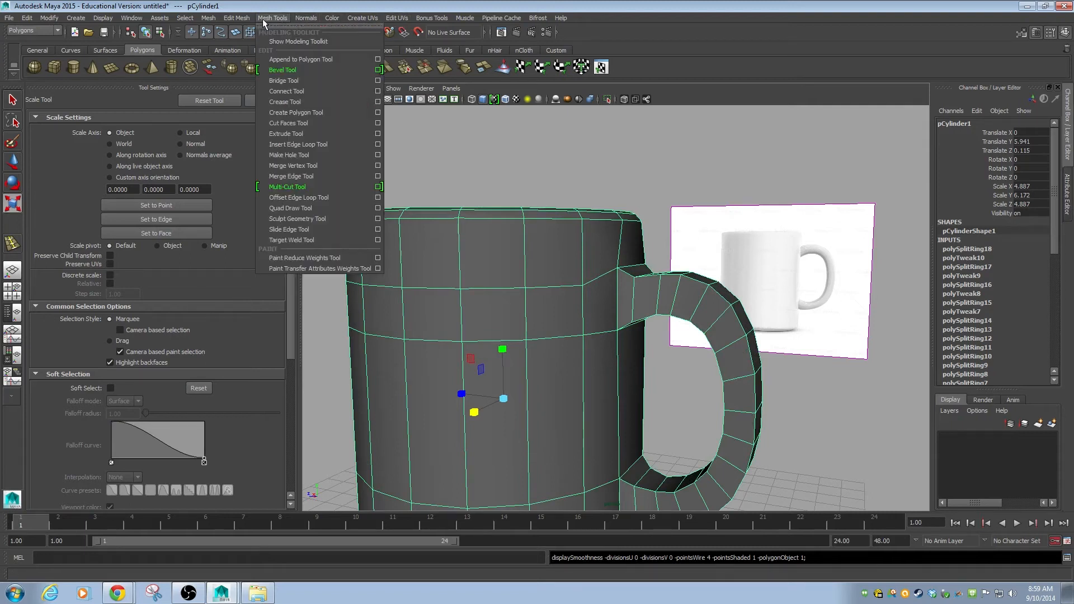
{"action": "left_click", "coordinate": [291, 145]}
{"action": "mouse_move", "coordinate": [460, 311]}
{"action": "left_mouse_down"}
{"action": "mouse_move", "coordinate": [457, 324]}
{"action": "mouse_move", "coordinate": [464, 314]}
{"action": "left_mouse_up"}
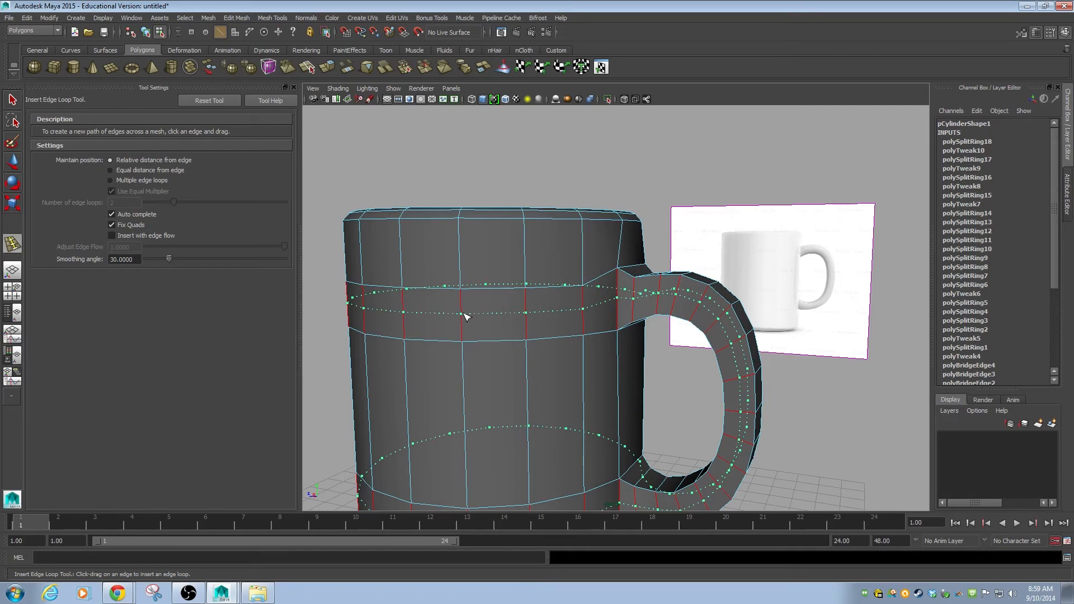
{"action": "left_click_drag", "start_coordinate": [464, 317], "coordinate": [464, 314]}
{"action": "left_click_drag", "start_coordinate": [566, 320], "coordinate": [522, 326], "text": "alt"}
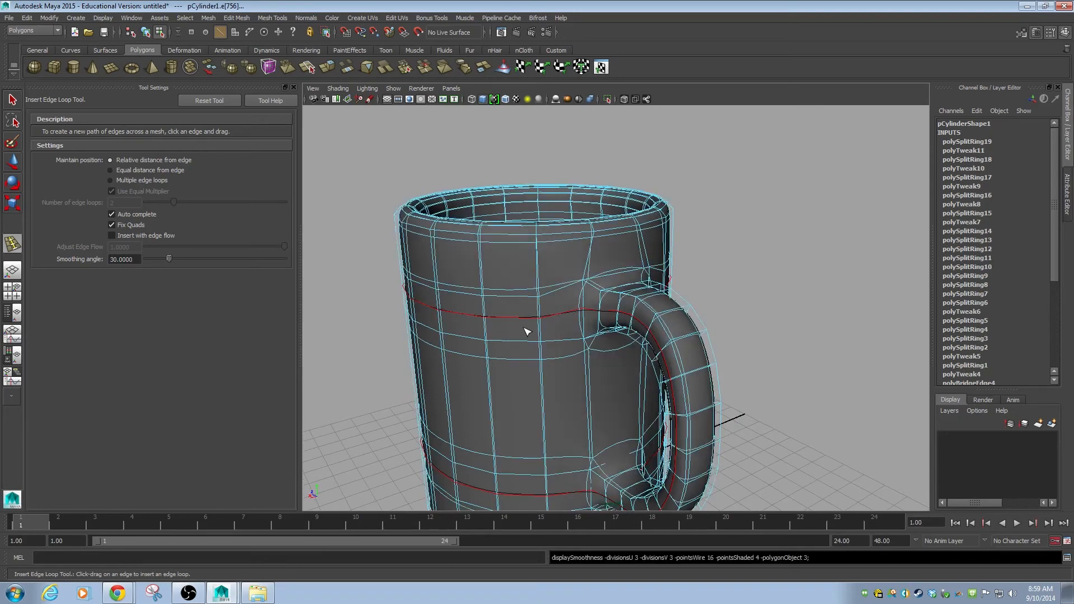
{"action": "left_click_drag", "start_coordinate": [568, 342], "coordinate": [616, 324], "text": "alt"}
{"action": "key", "text": "ctrl+z"}
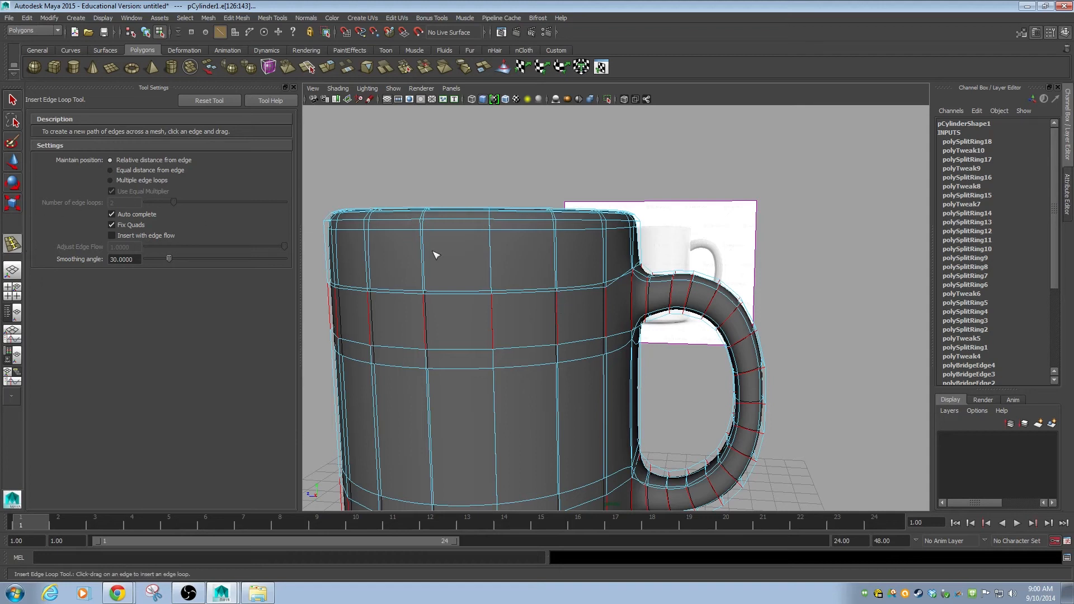
Insert an edge loop around the mug wall level with the handle joints and along the sides of the handle.
{"action": "left_click", "coordinate": [557, 305]}
{"action": "left_click_drag", "start_coordinate": [557, 305], "coordinate": [648, 276], "text": "alt"}
{"action": "left_click_drag", "start_coordinate": [632, 326], "coordinate": [739, 335], "text": "alt"}
{"action": "left_click_drag", "start_coordinate": [710, 300], "coordinate": [557, 318], "text": "alt"}
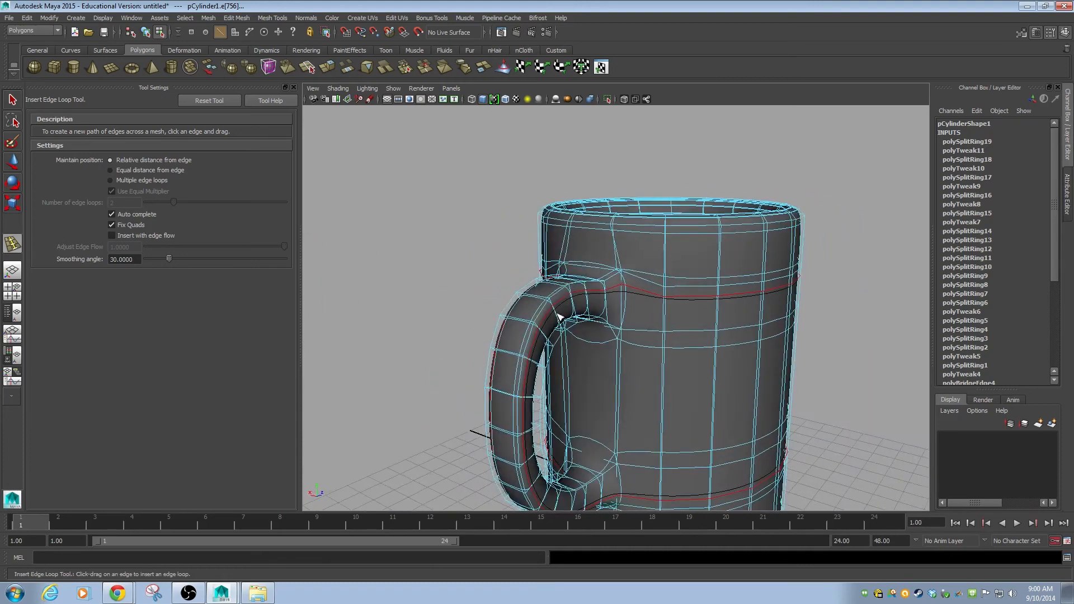
{"action": "key", "text": "w"}
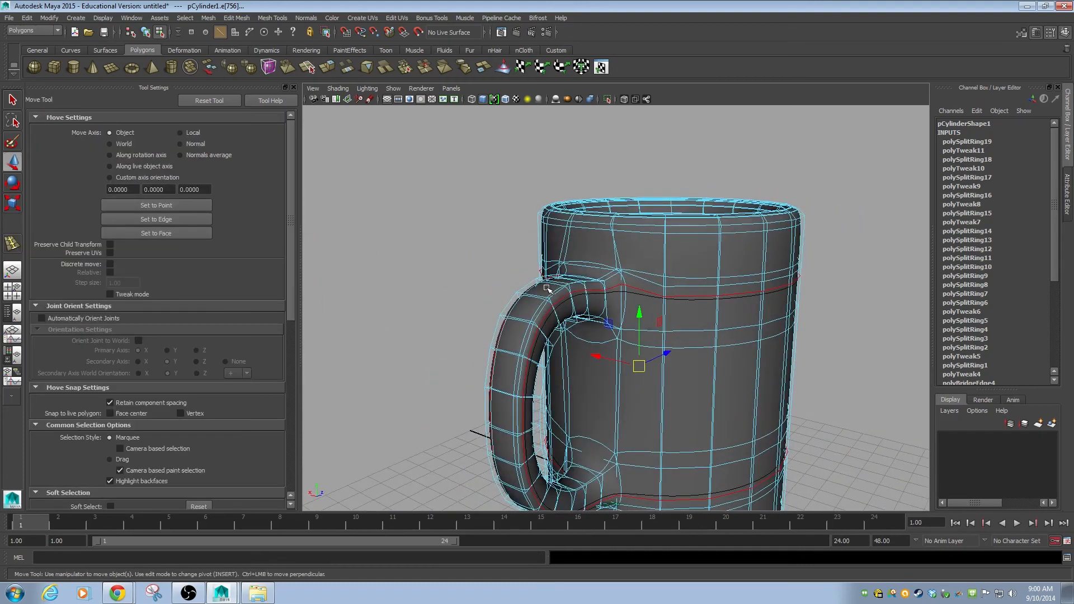
Show the mug in smooth preview in object mode and compare its finished shape with the reference image.
{"action": "key", "text": "3"}
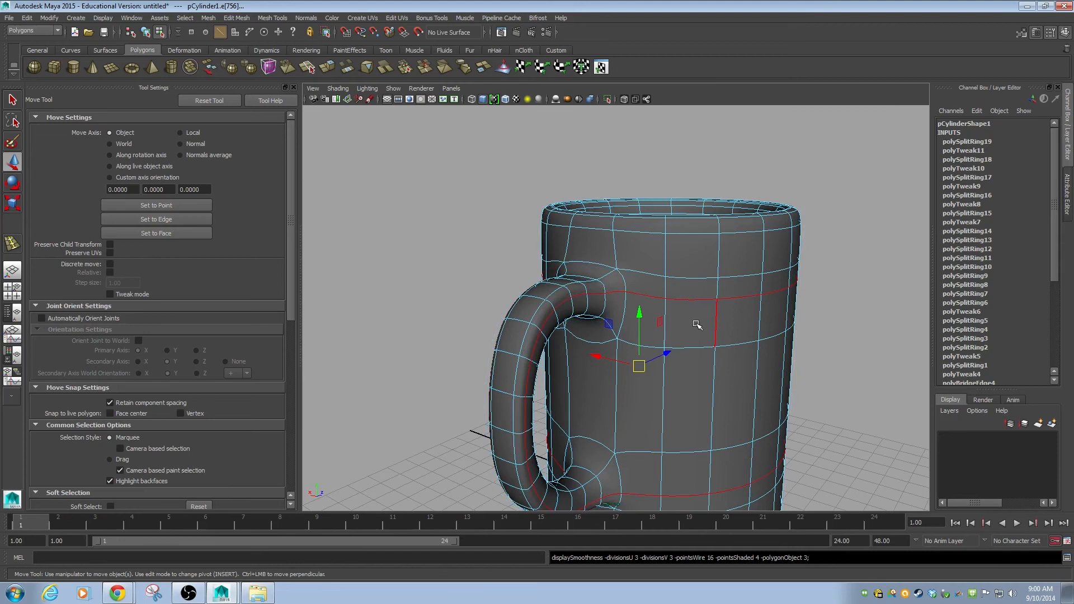
{"action": "key", "text": "F8"}
{"action": "right_click_drag", "start_coordinate": [799, 324], "coordinate": [688, 333], "text": "alt"}
{"action": "left_click_drag", "start_coordinate": [671, 333], "coordinate": [709, 327], "text": "alt"}
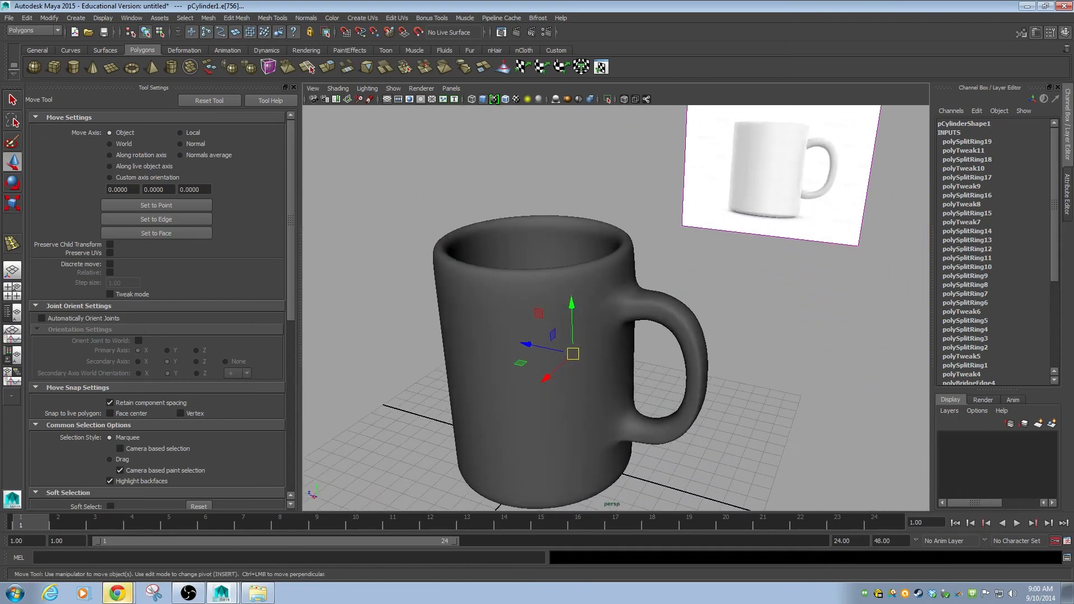
{"action": "left_click", "coordinate": [116, 592]}
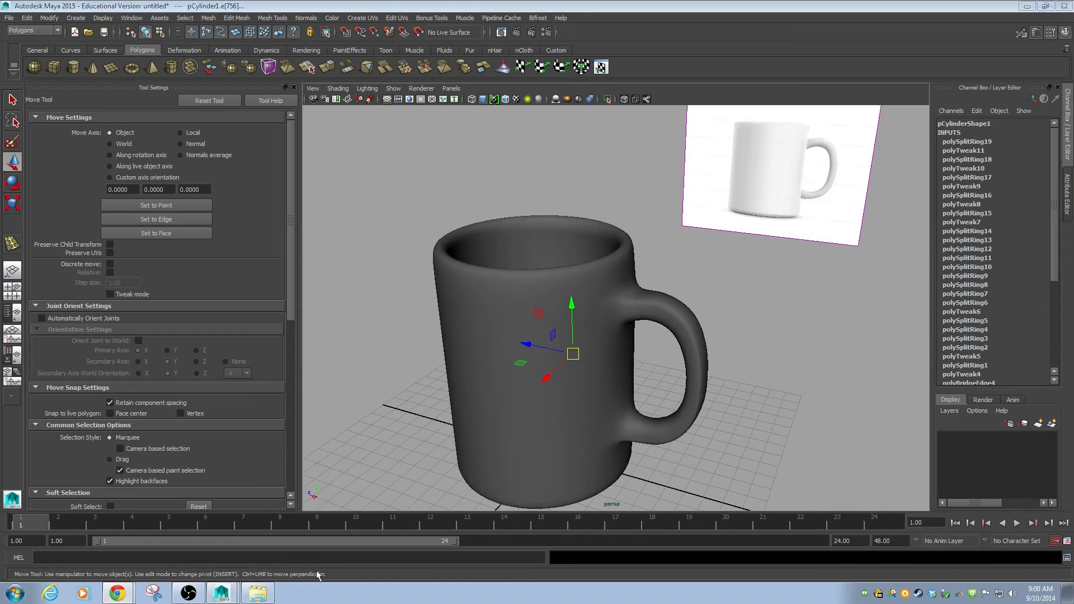
{"action": "left_click_drag", "start_coordinate": [519, 366], "coordinate": [599, 373], "text": "alt"}
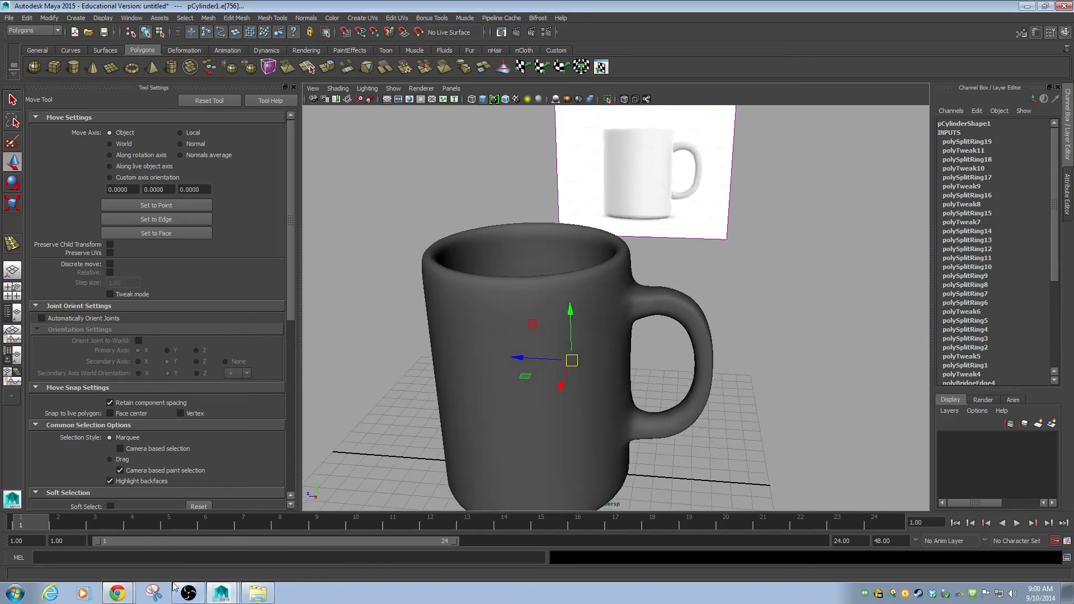